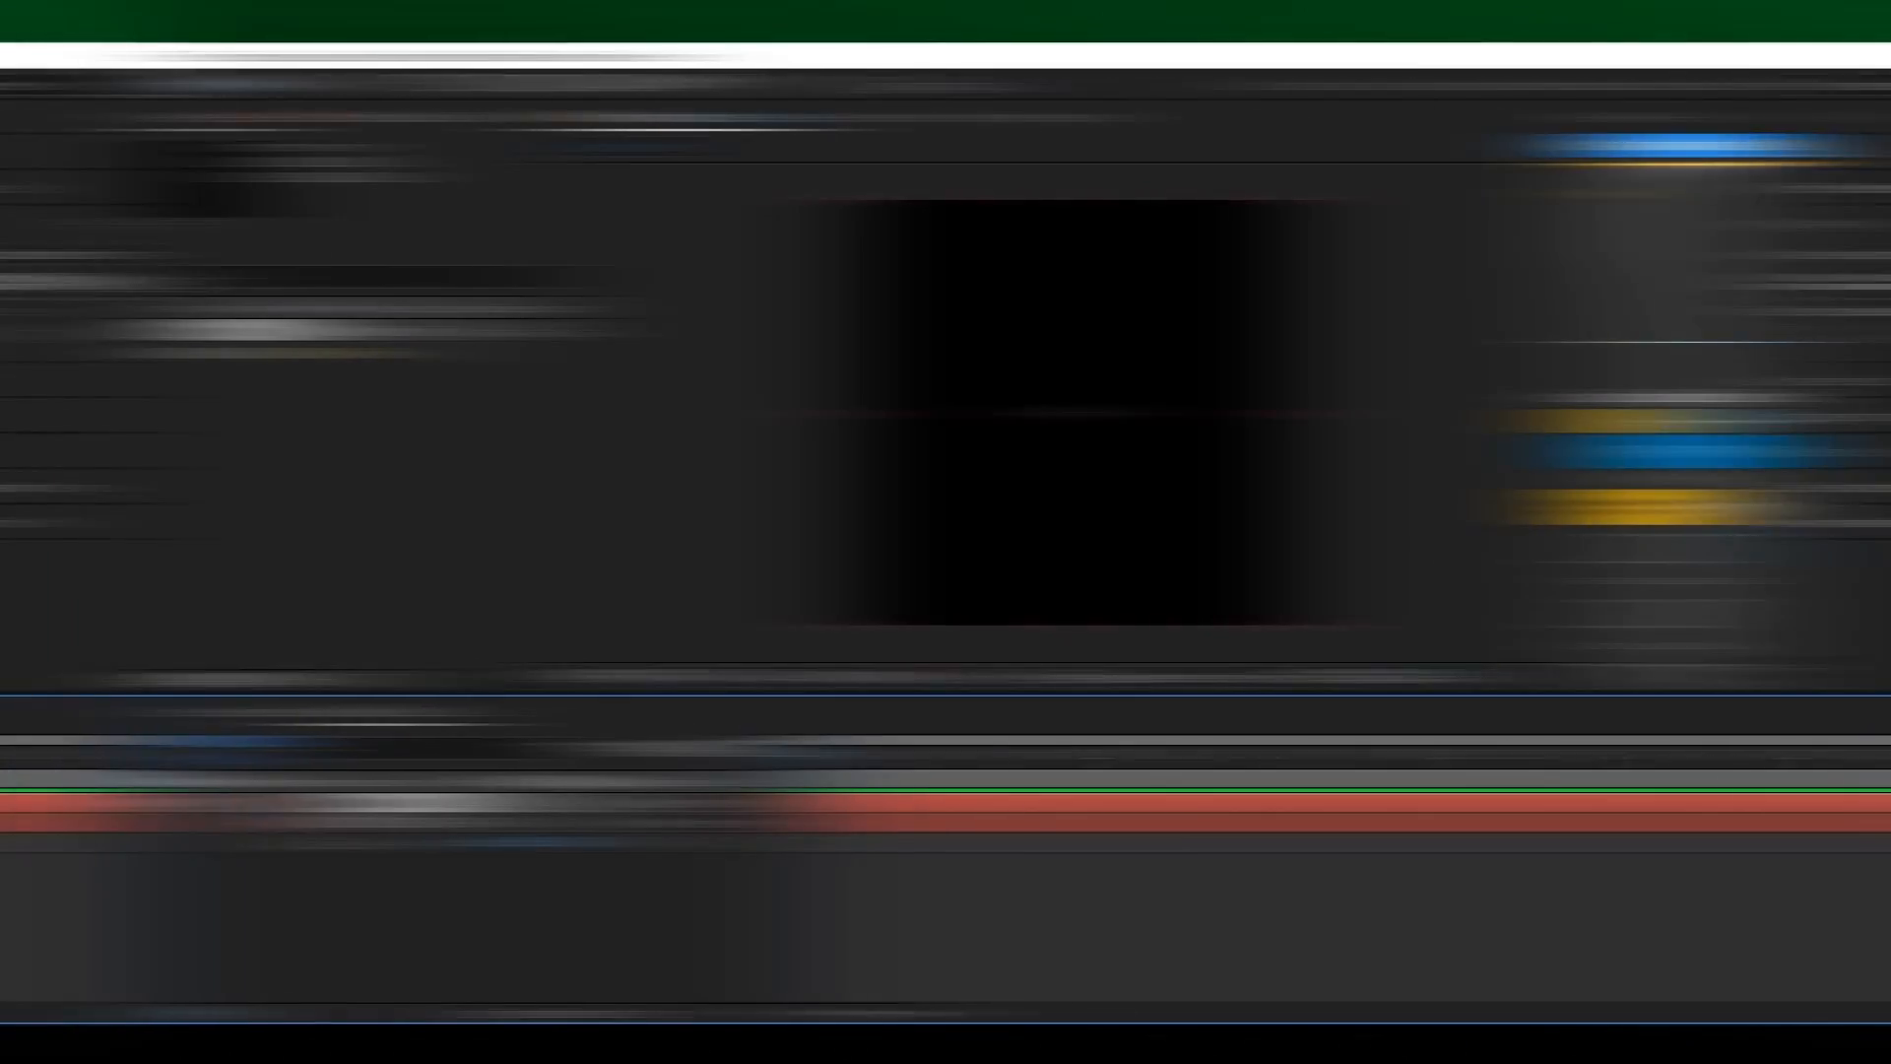
# Find the Video Copilot Element effect and apply it to the Black Solid 1 layer.
pyautogui.click(222, 810)
pyautogui.hotkey('ctrl', '5')
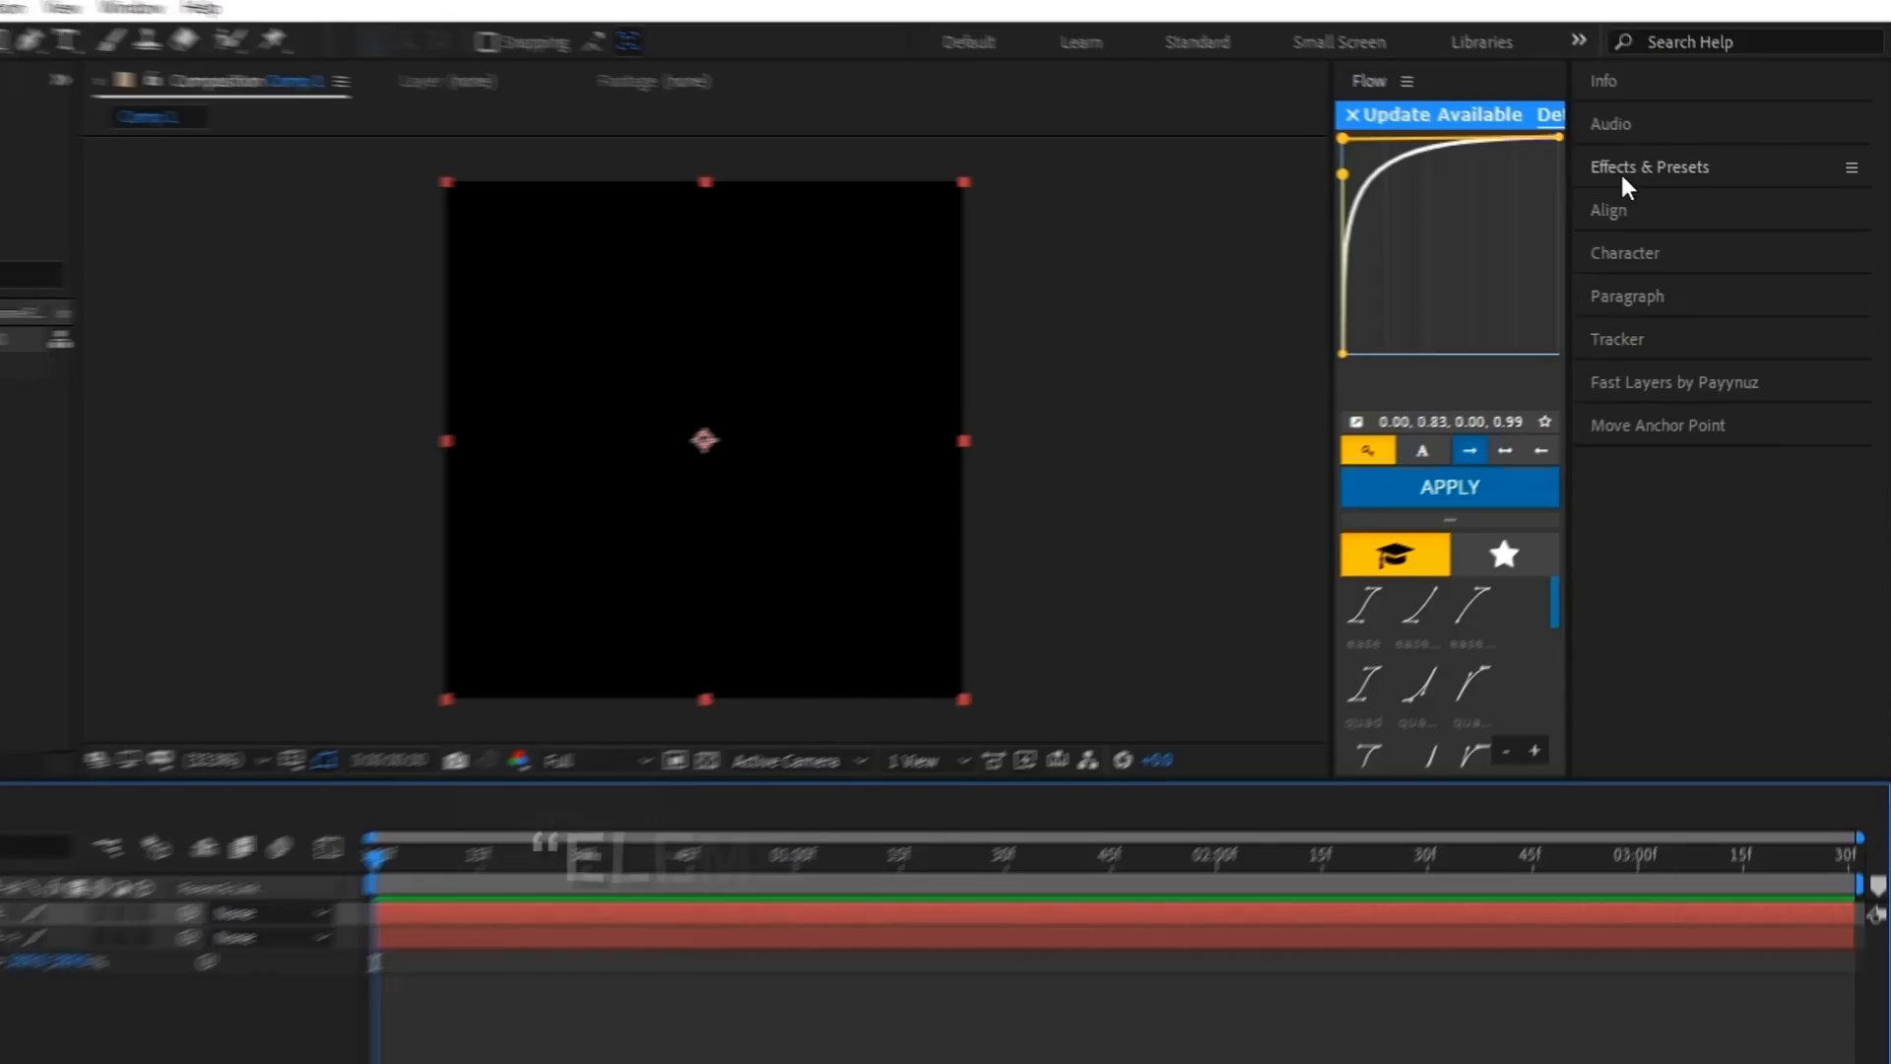
pyautogui.click(1672, 191)
pyautogui.click(1422, 123)
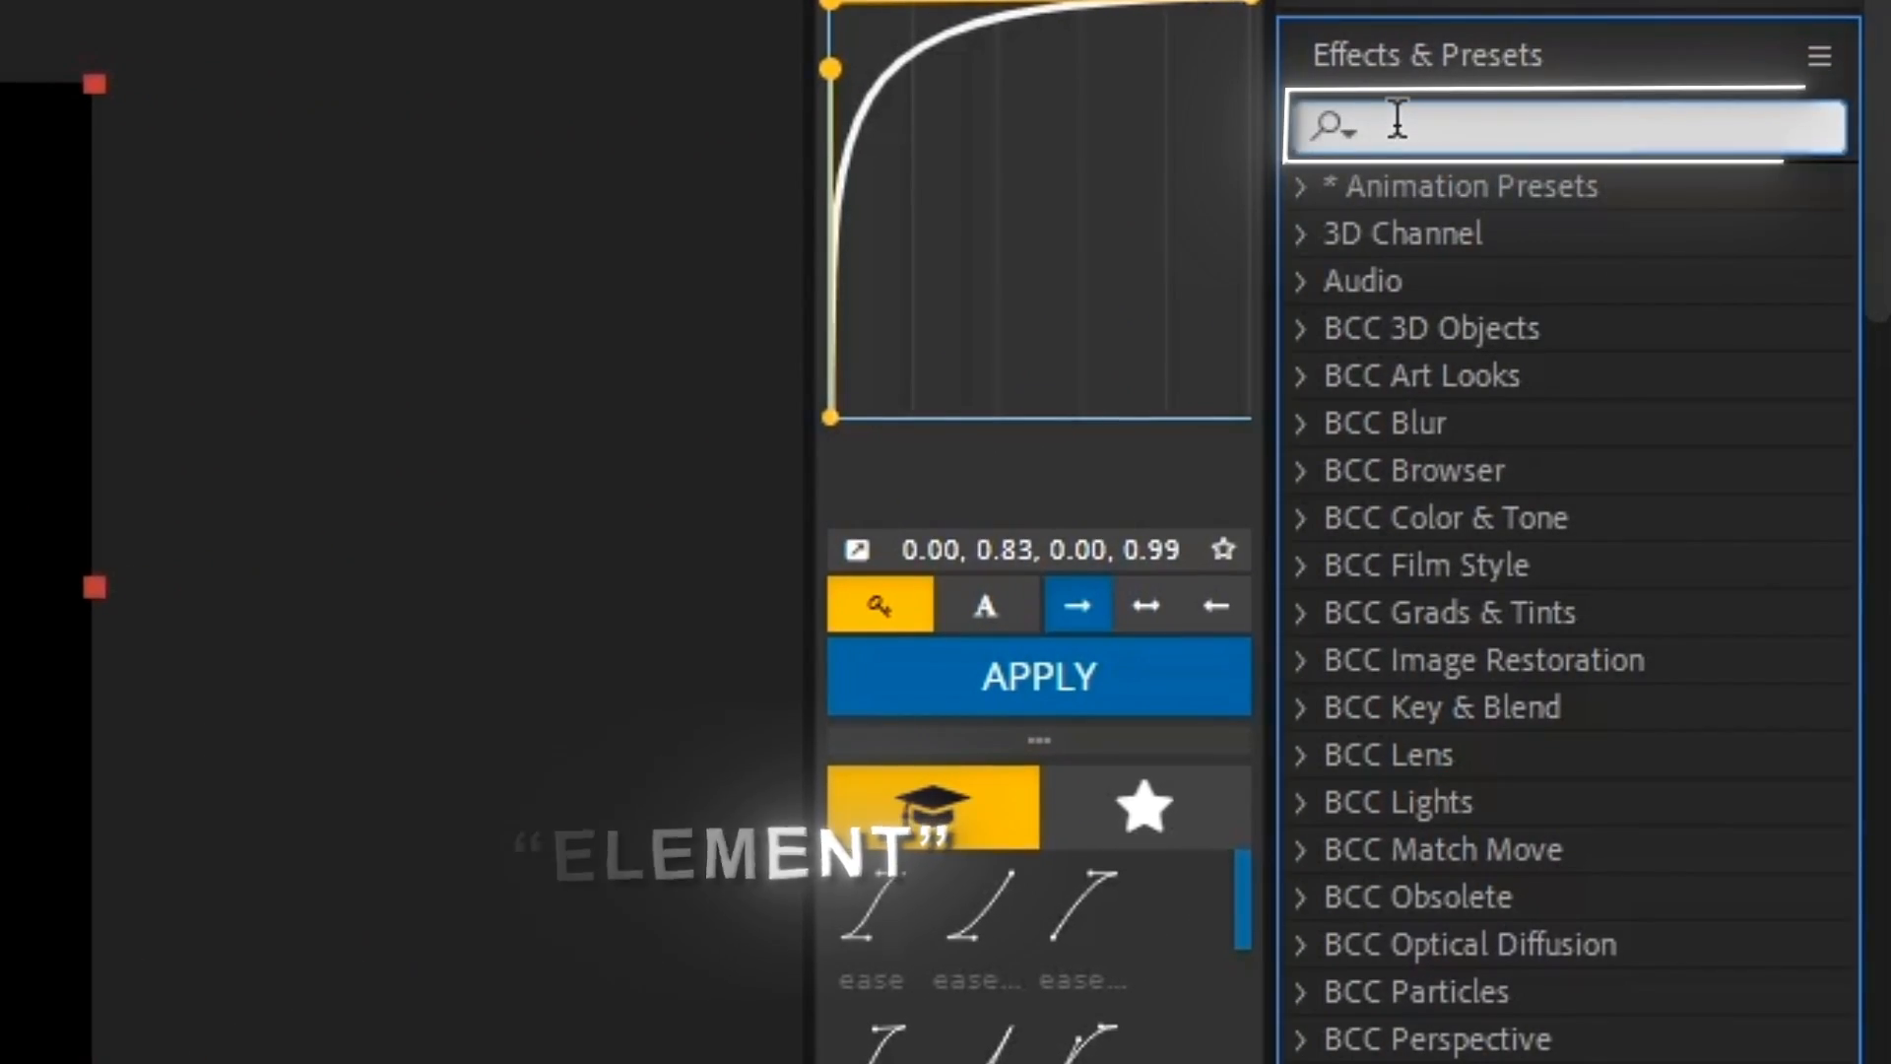
pyautogui.write('elem')
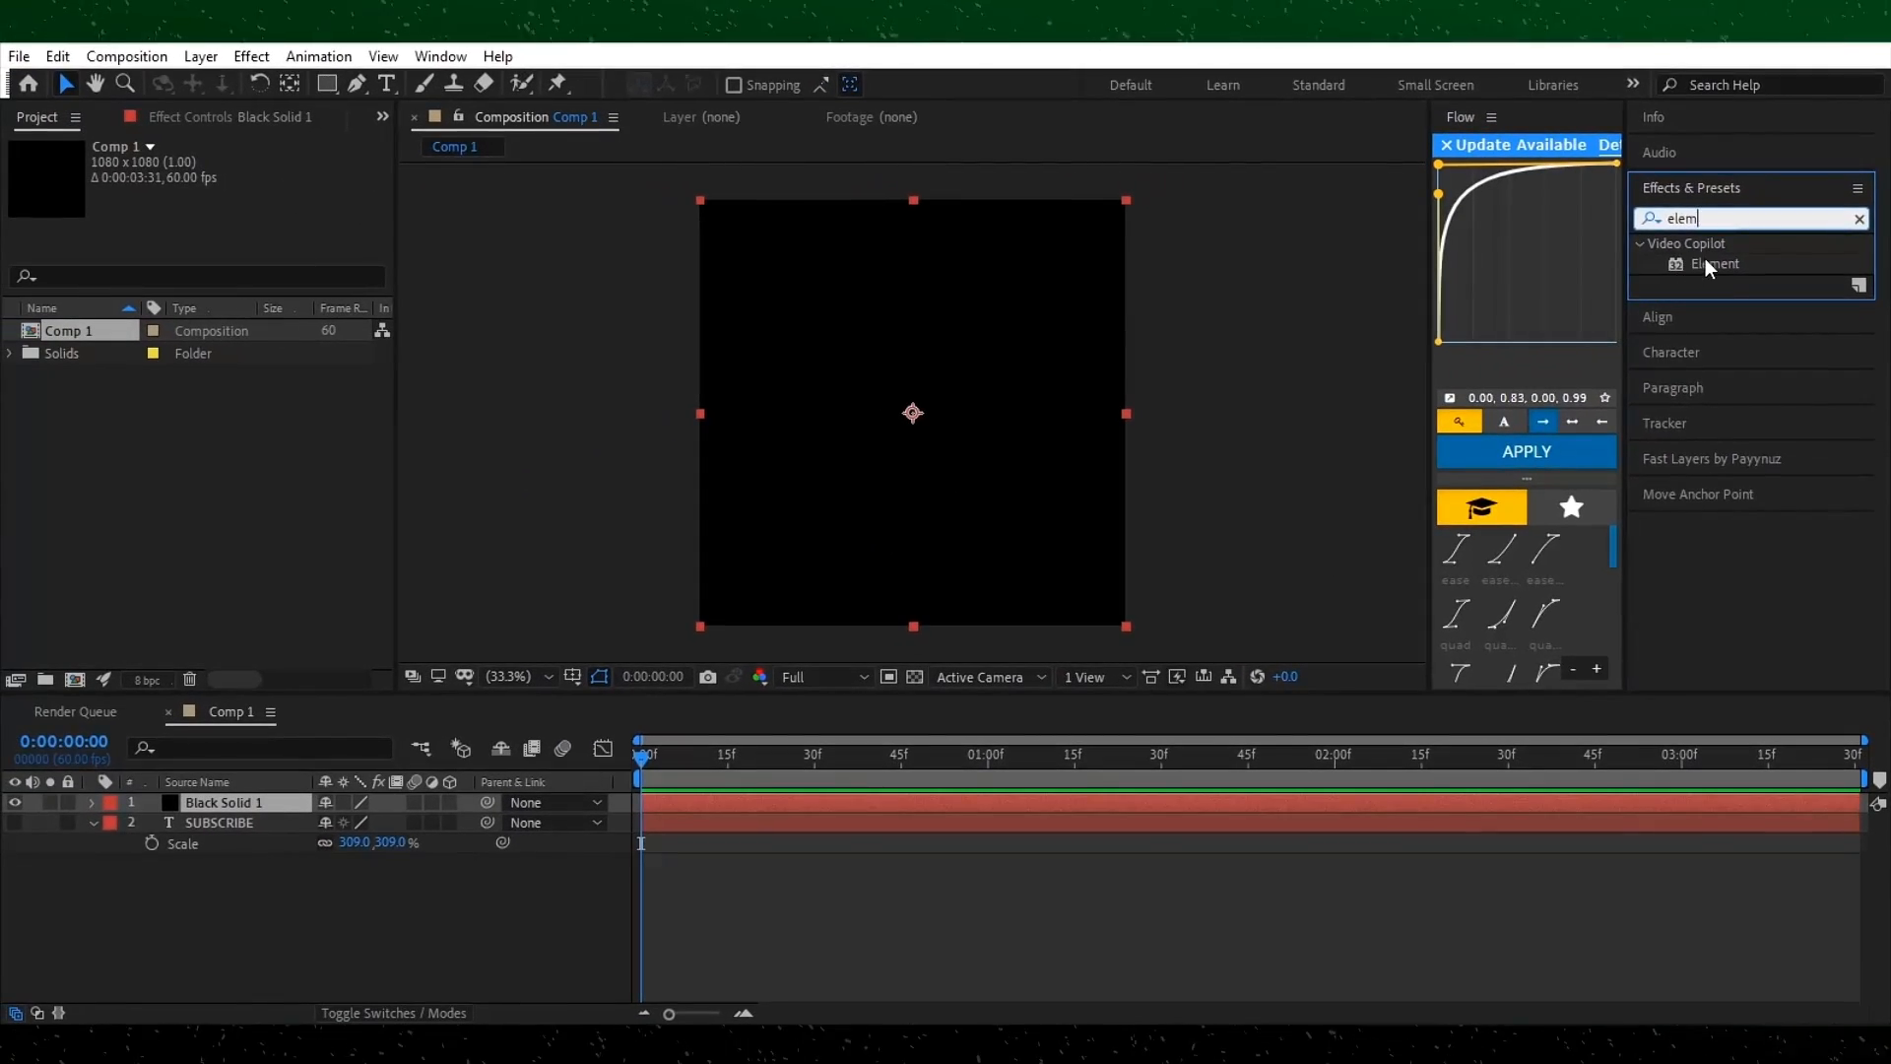
pyautogui.moveTo(1566, 244); pyautogui.dragTo(720, 799)
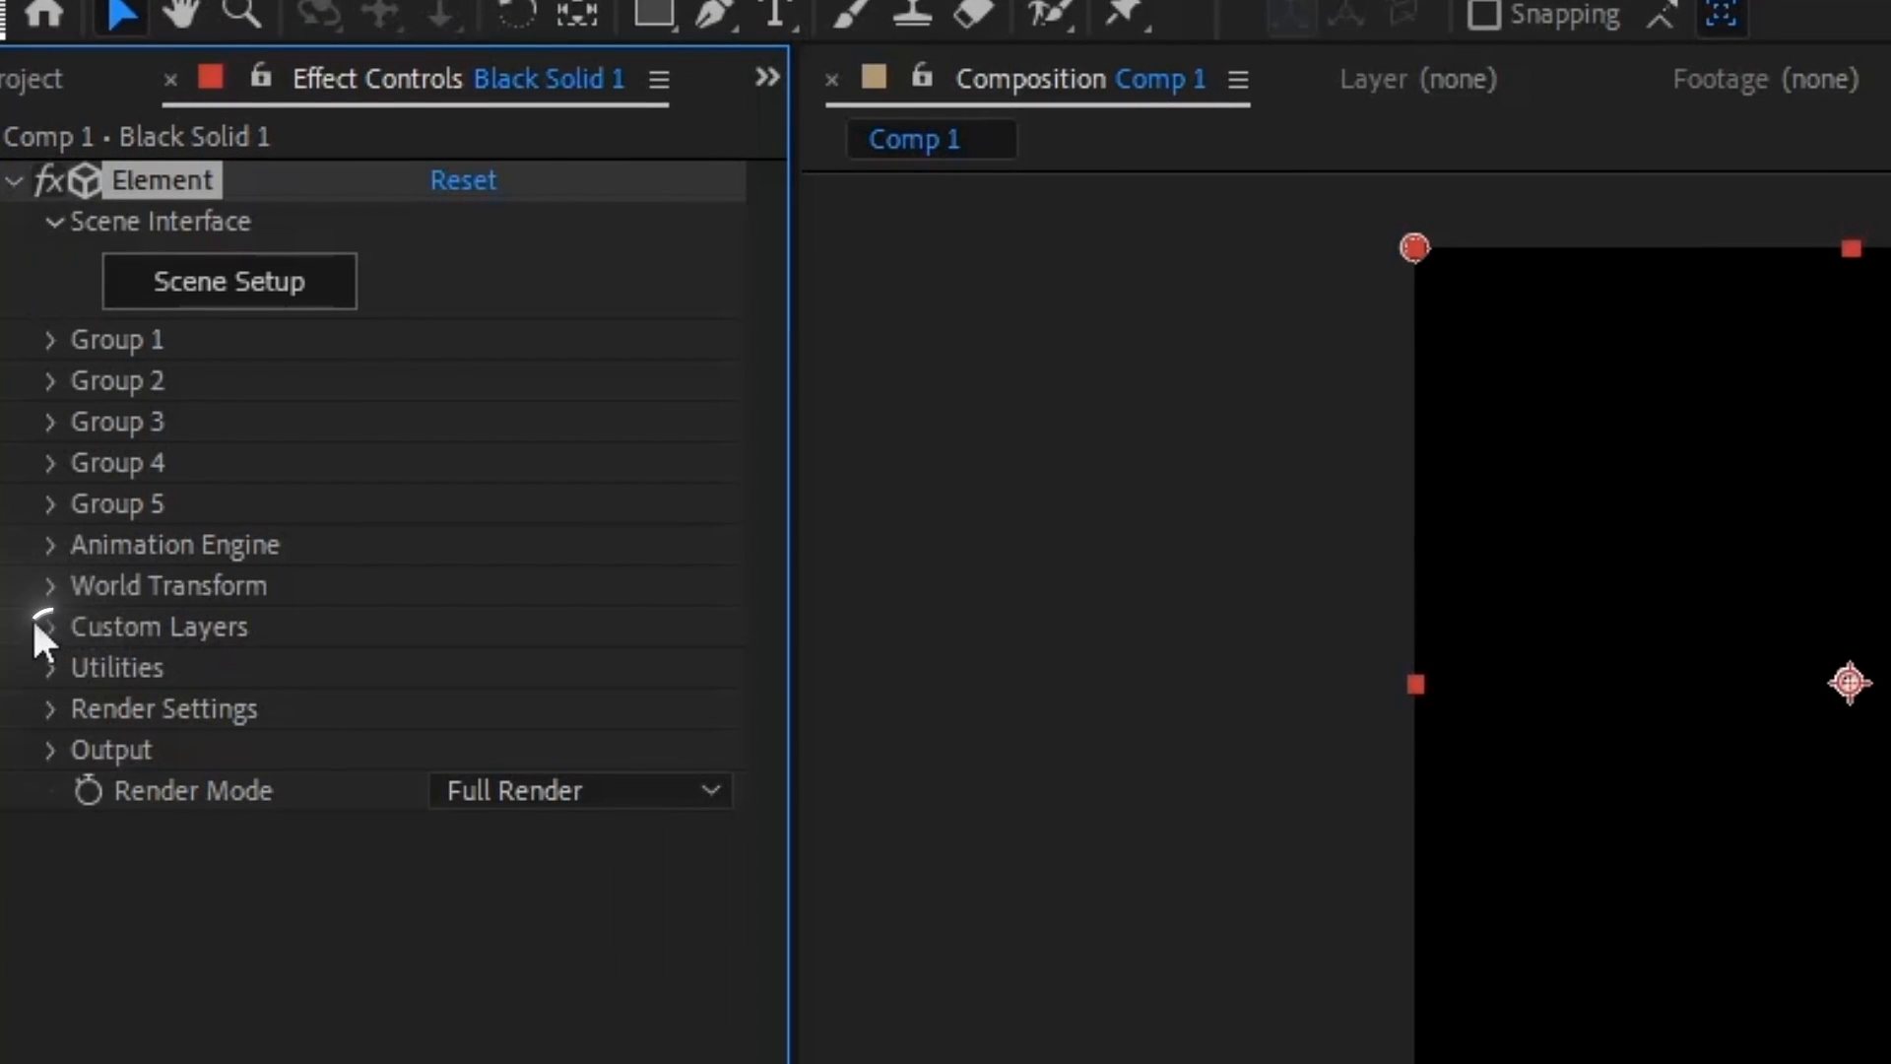
# In Element's custom text and masks settings, assign the SUBSCRIBE text layer to Path Layer 1.
pyautogui.click(48, 626)
pyautogui.click(91, 668)
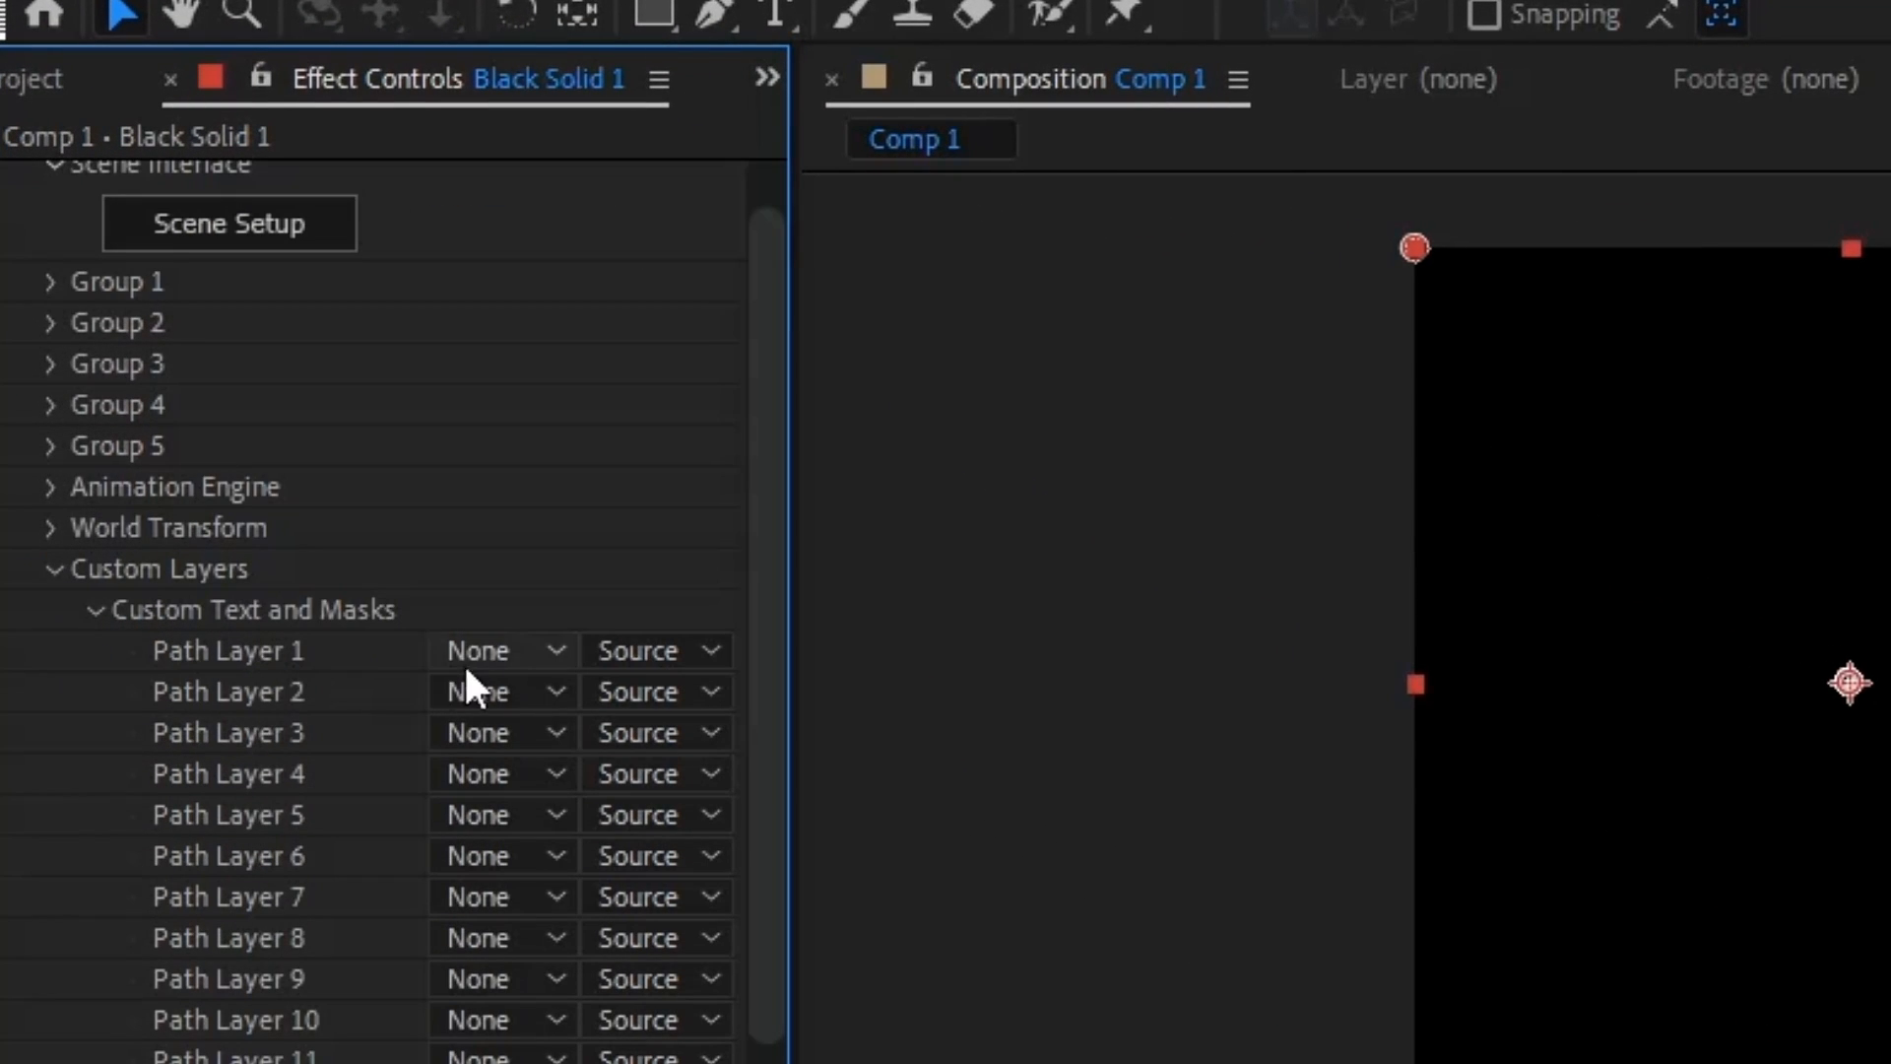
pyautogui.click(481, 652)
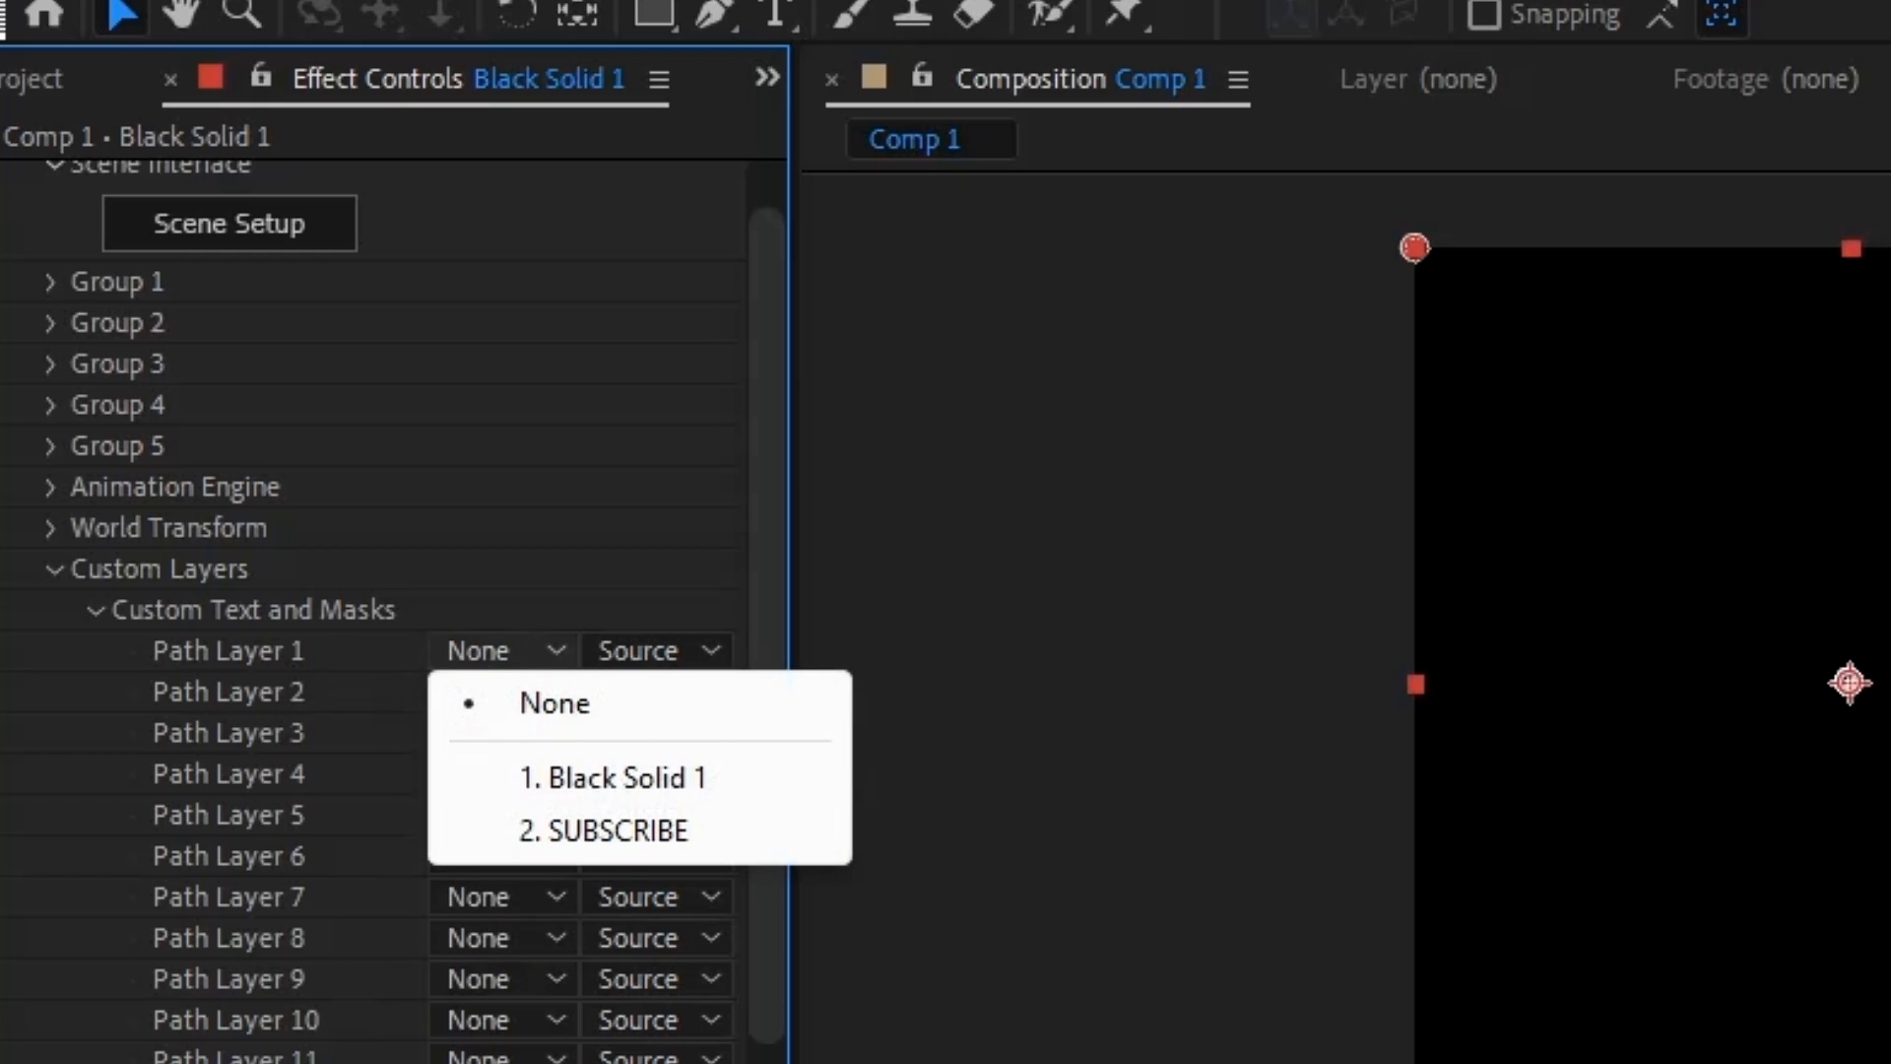
pyautogui.click(627, 833)
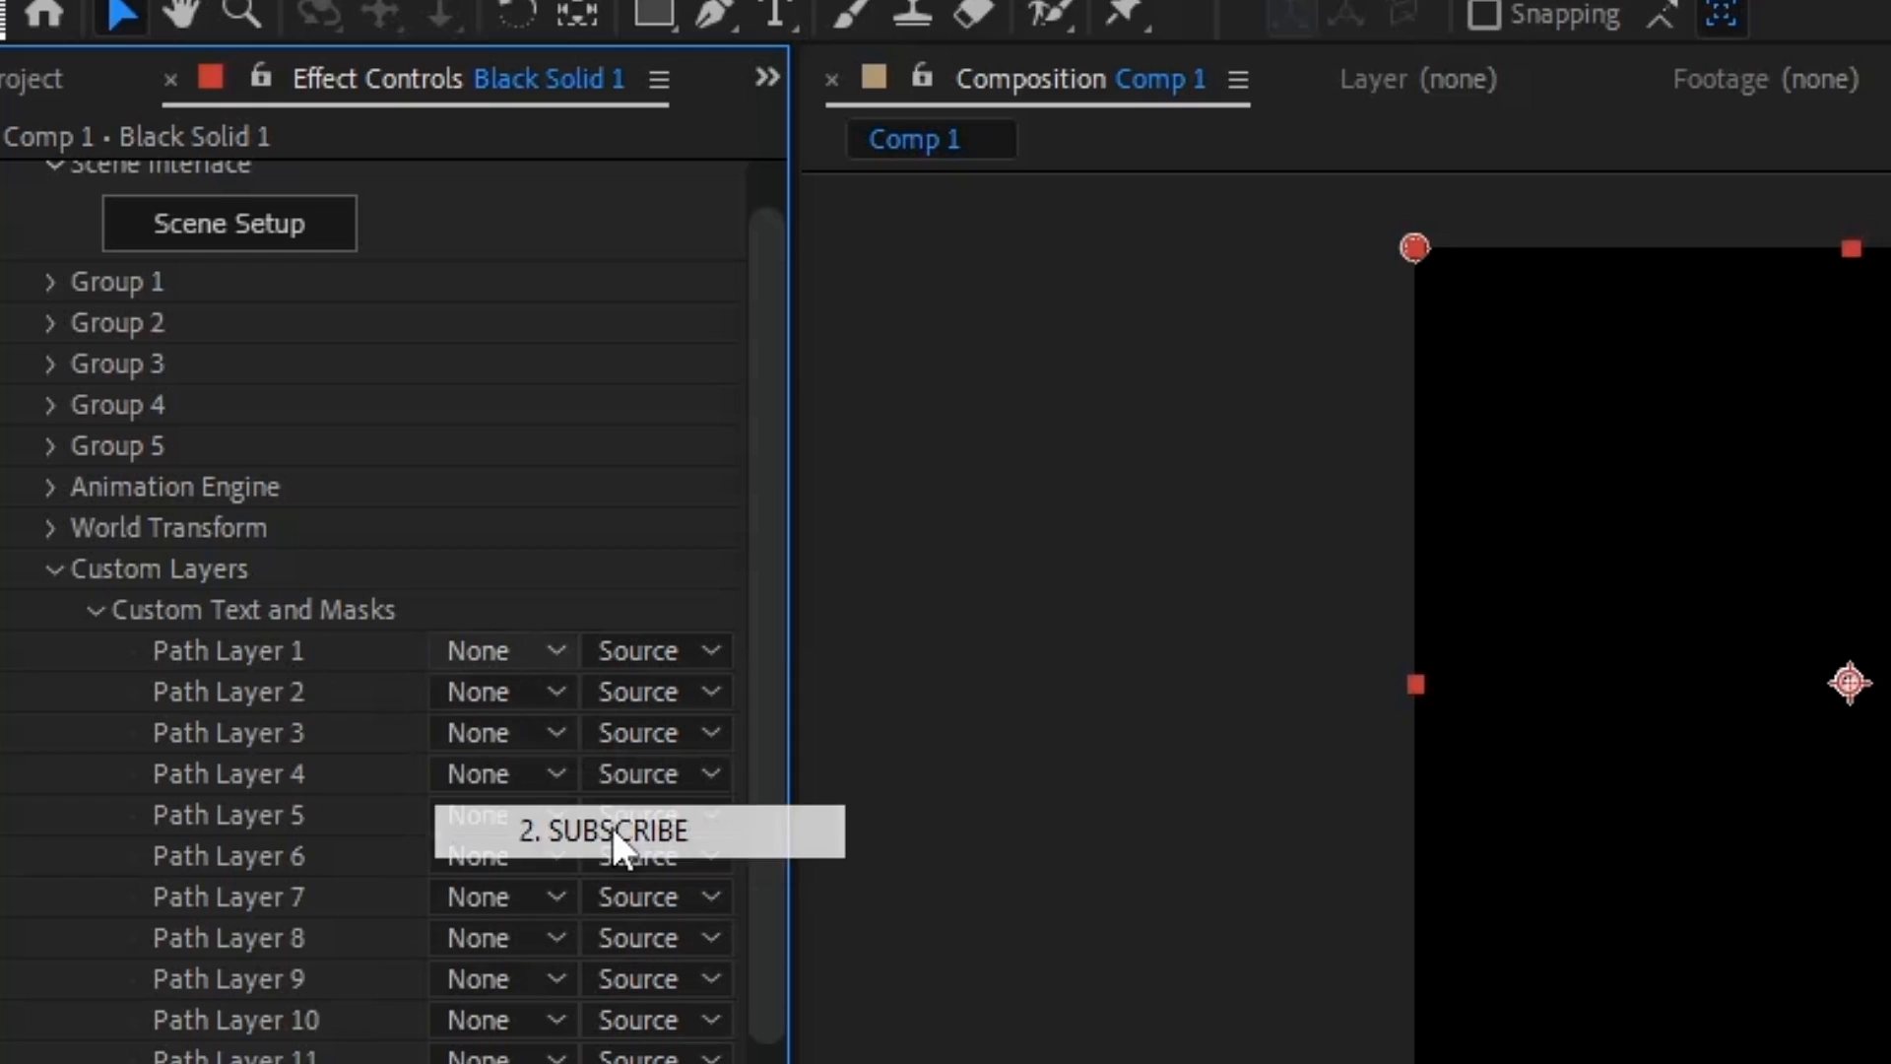
pyautogui.click(51, 572)
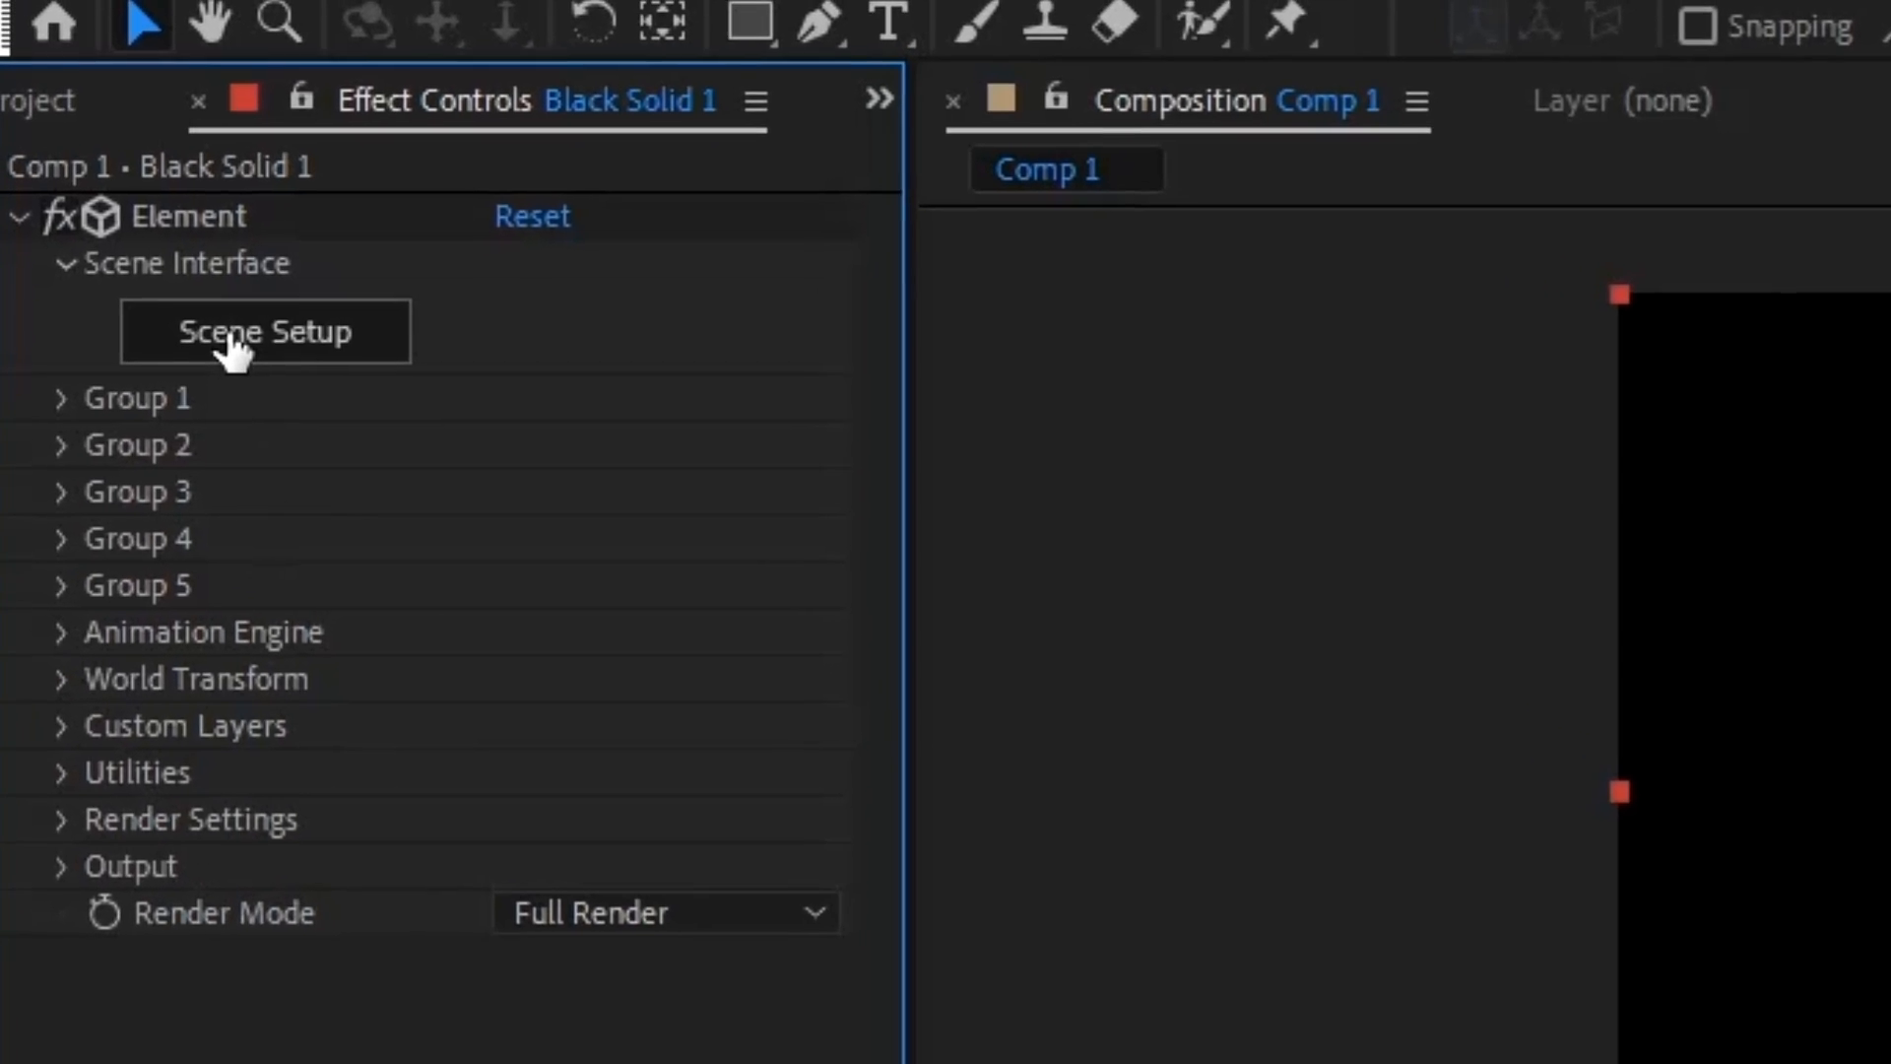
# Open Element's Scene Setup and extrude the custom text path into a 3D model.
pyautogui.click(234, 350)
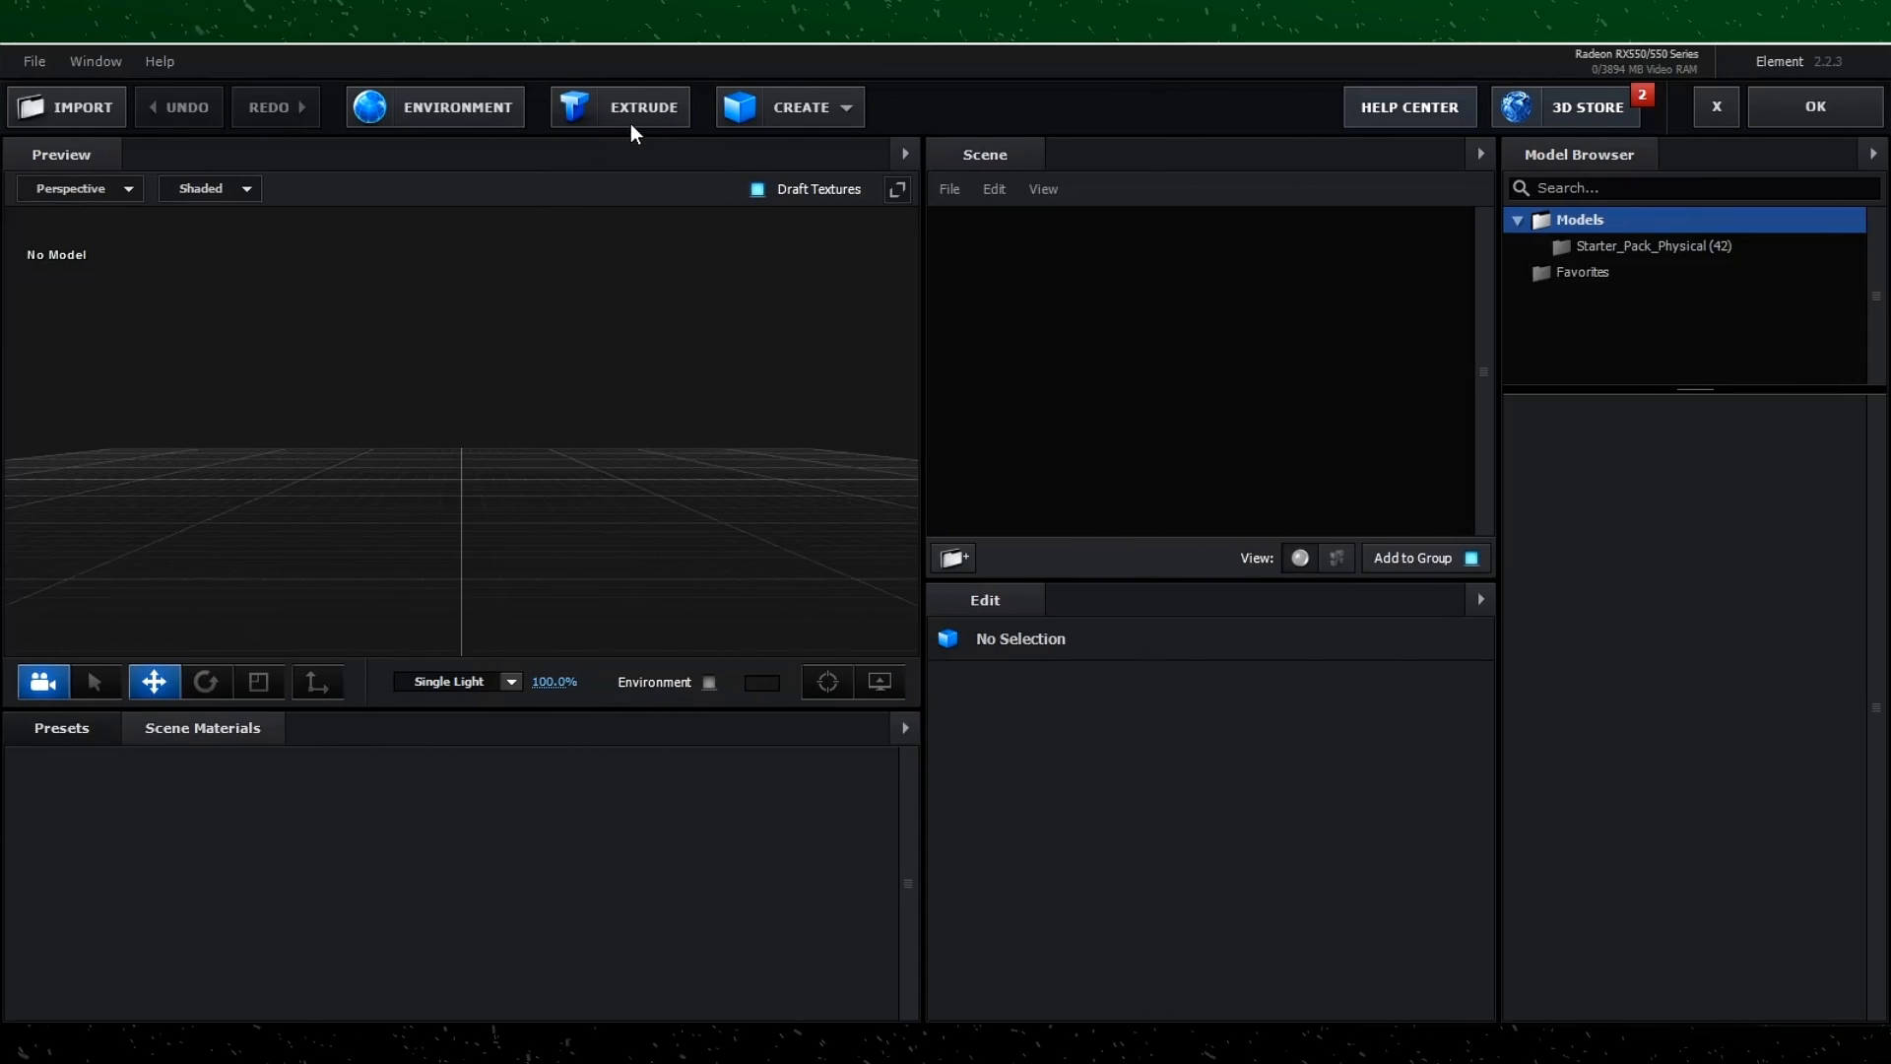
pyautogui.click(630, 122)
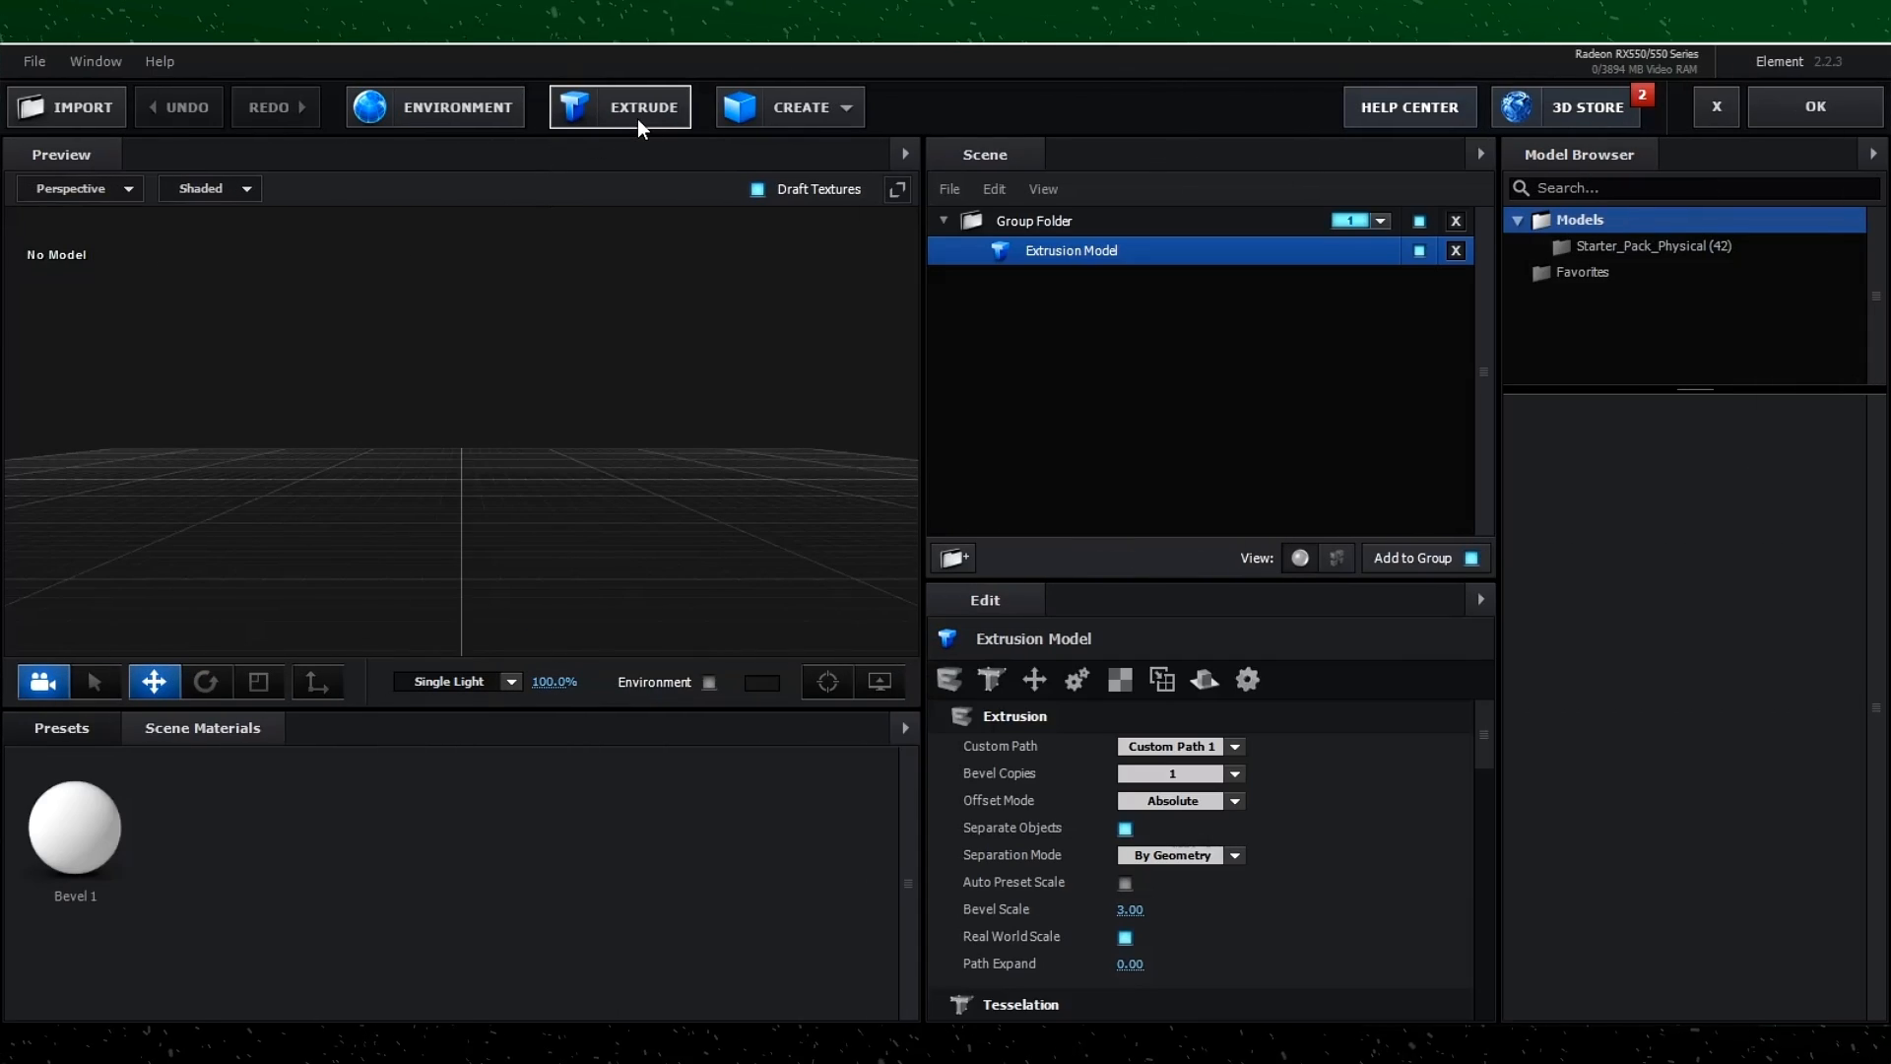
pyautogui.scroll(1, 432, 549)
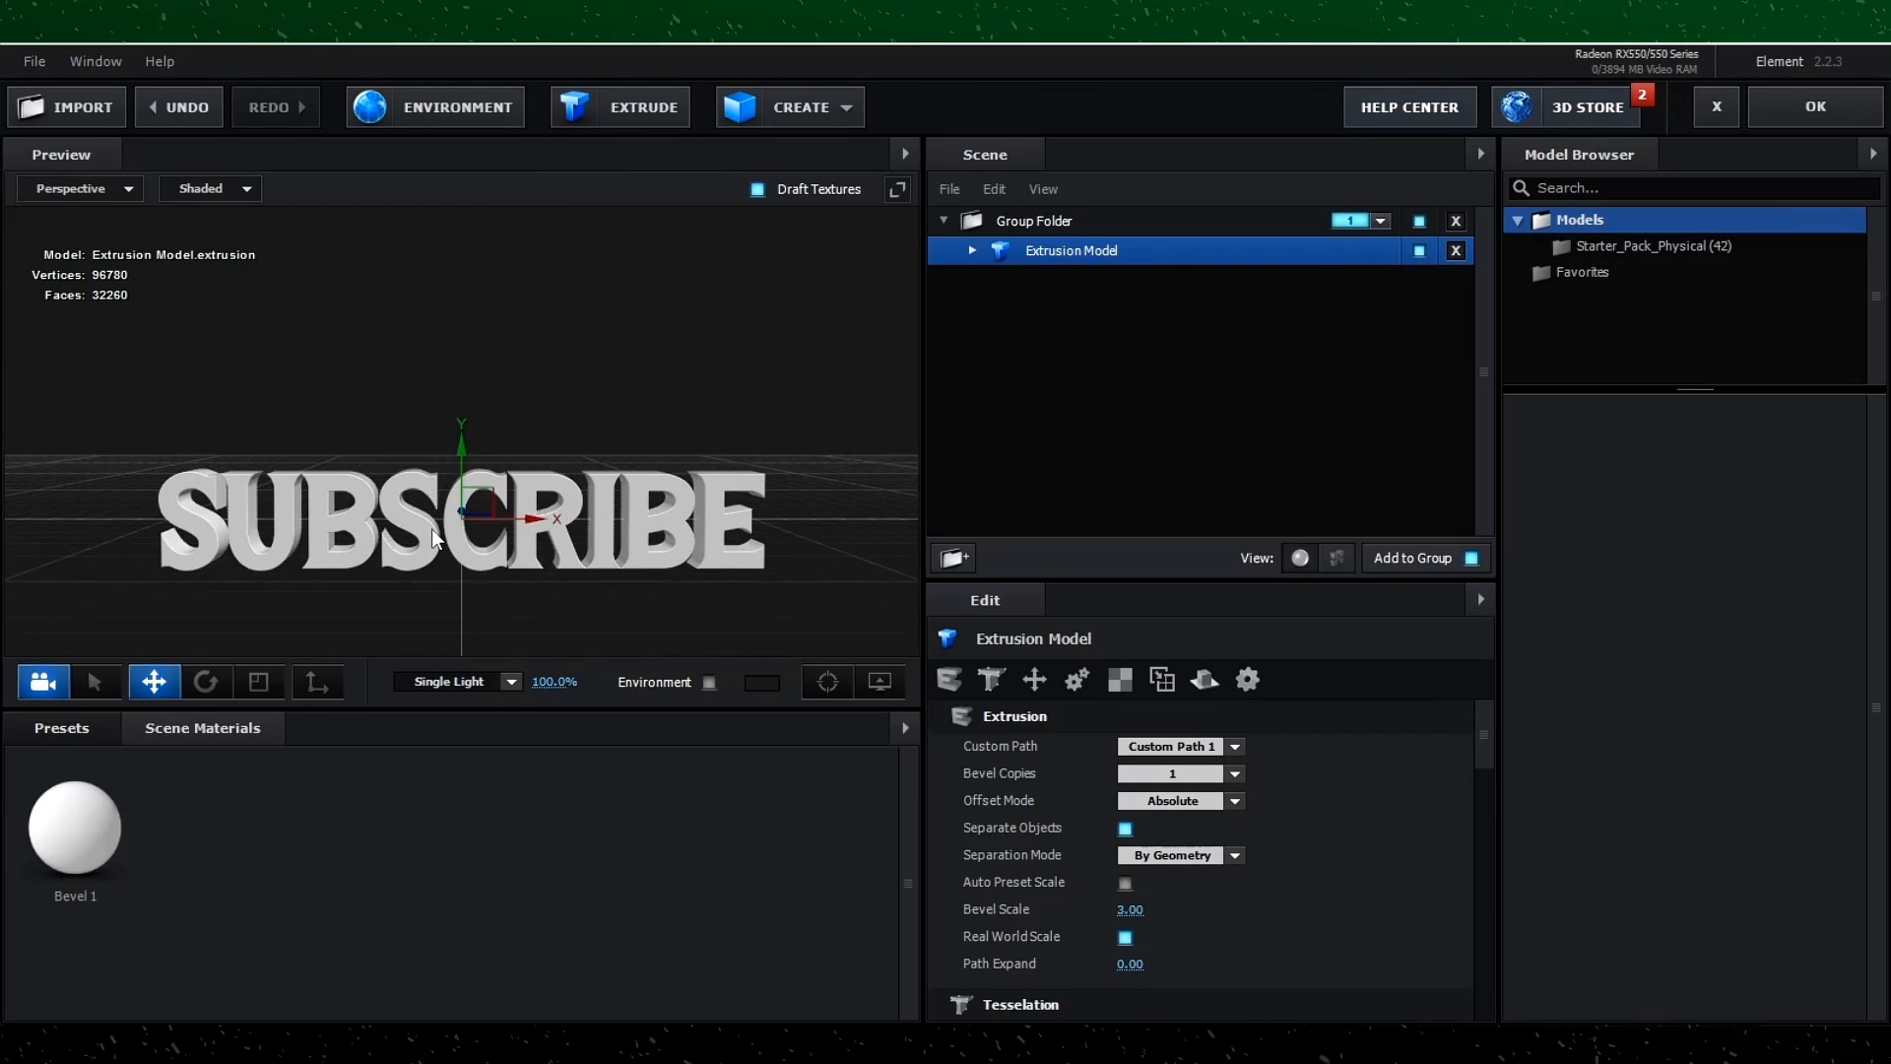
pyautogui.moveTo(431, 528); pyautogui.dragTo(366, 540)
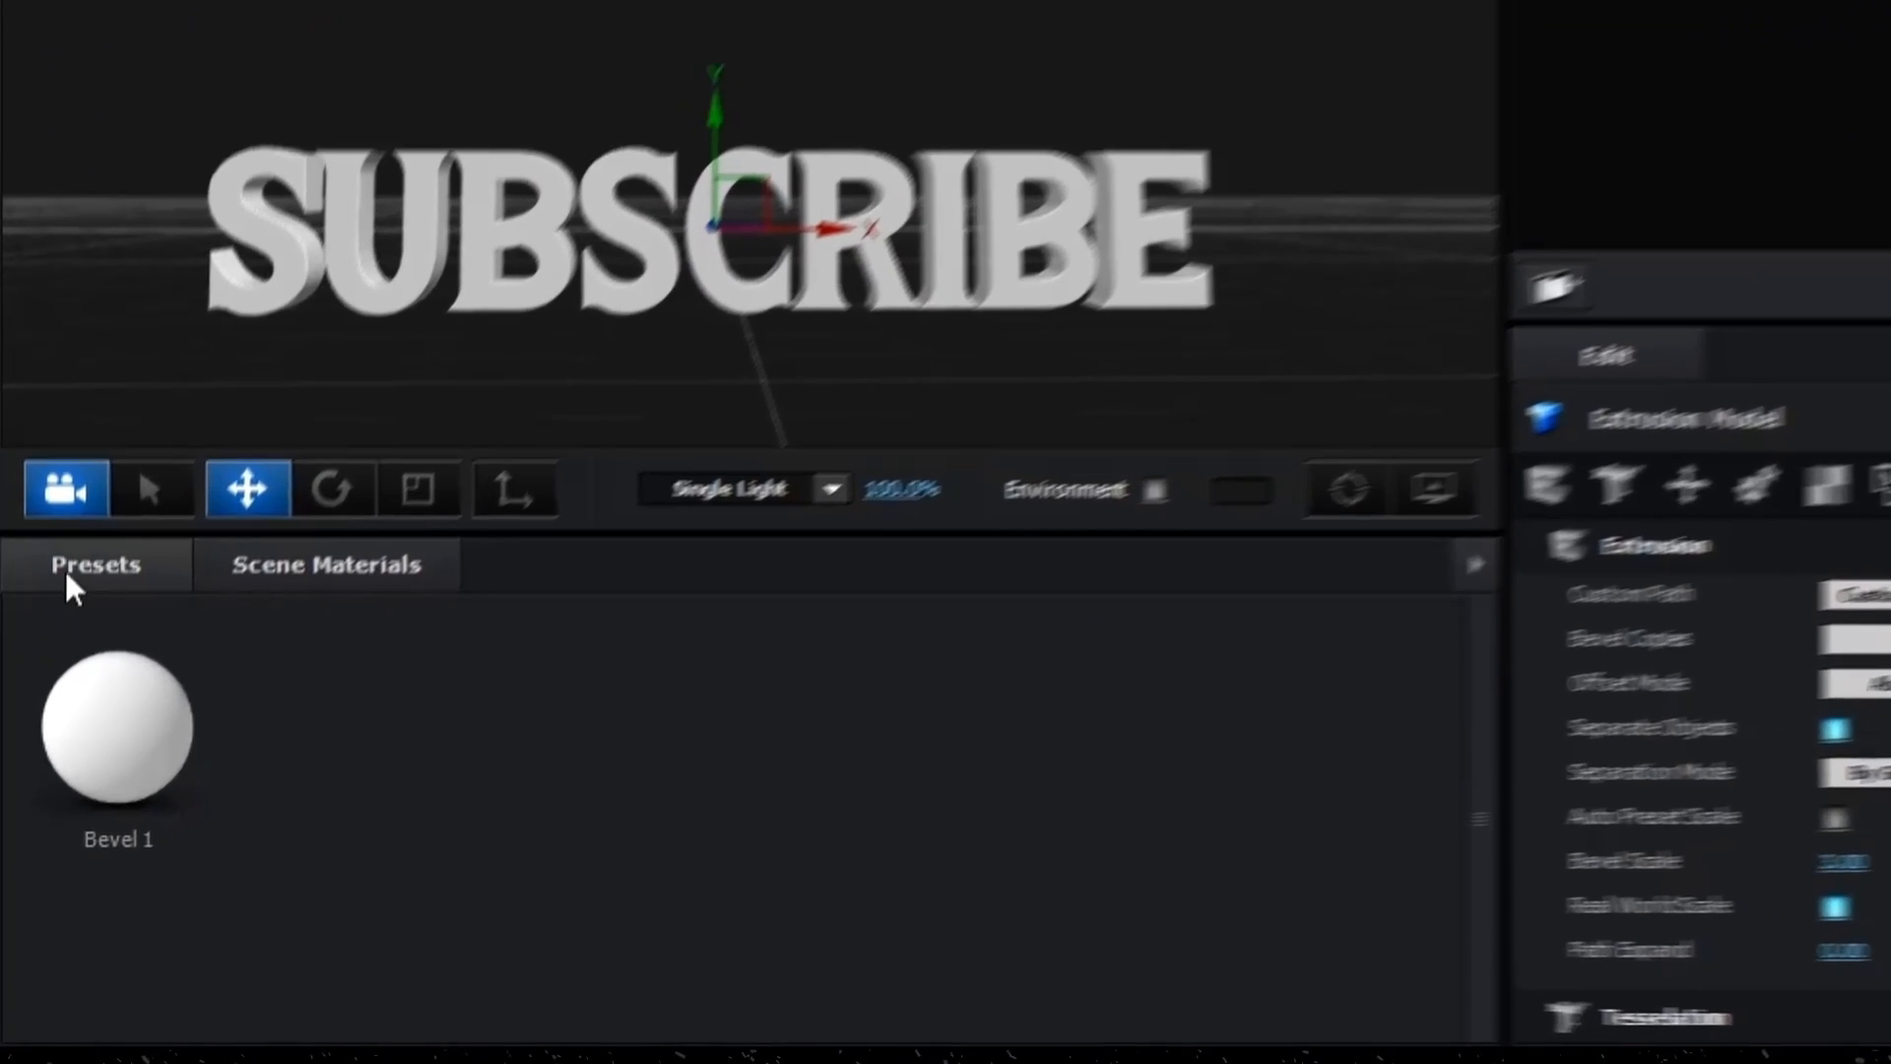
# Apply the 3-layer bevel preset from the Physical bevels to the extruded SUBSCRIBE text.
pyautogui.click(67, 581)
pyautogui.click(126, 482)
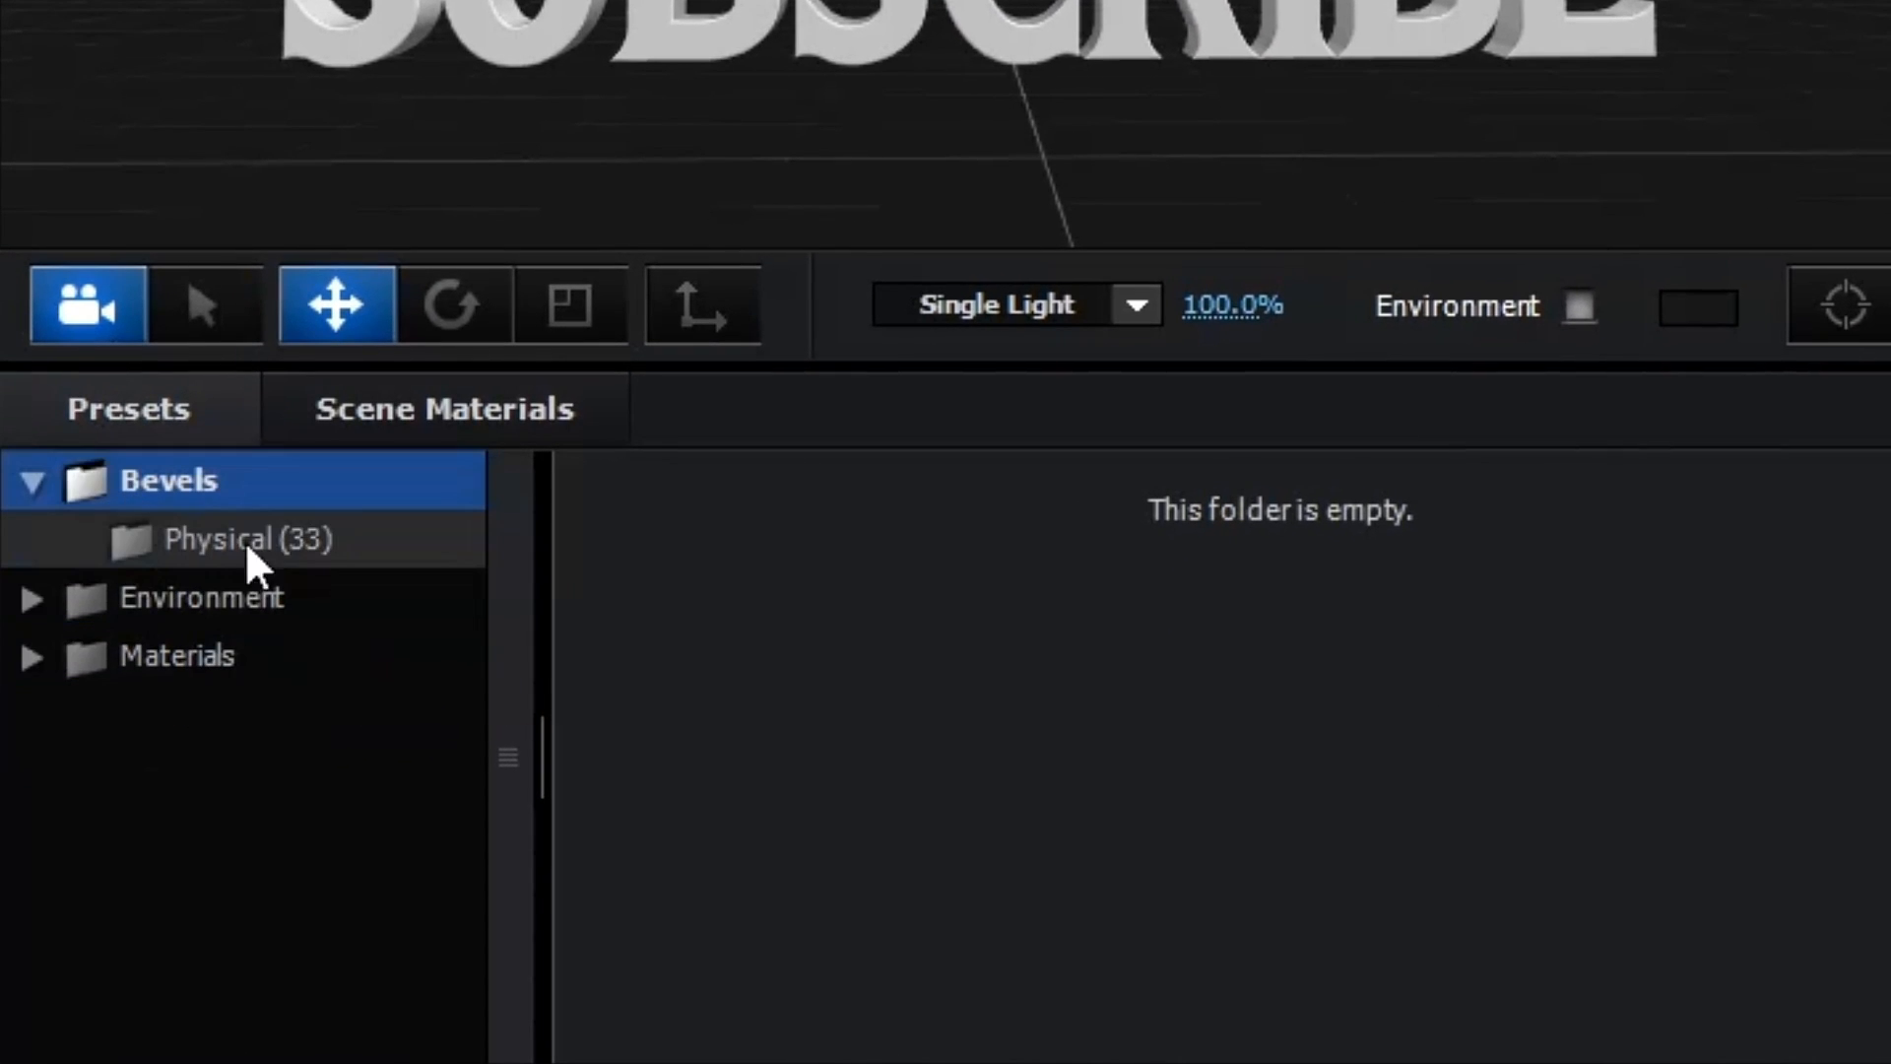
pyautogui.click(285, 545)
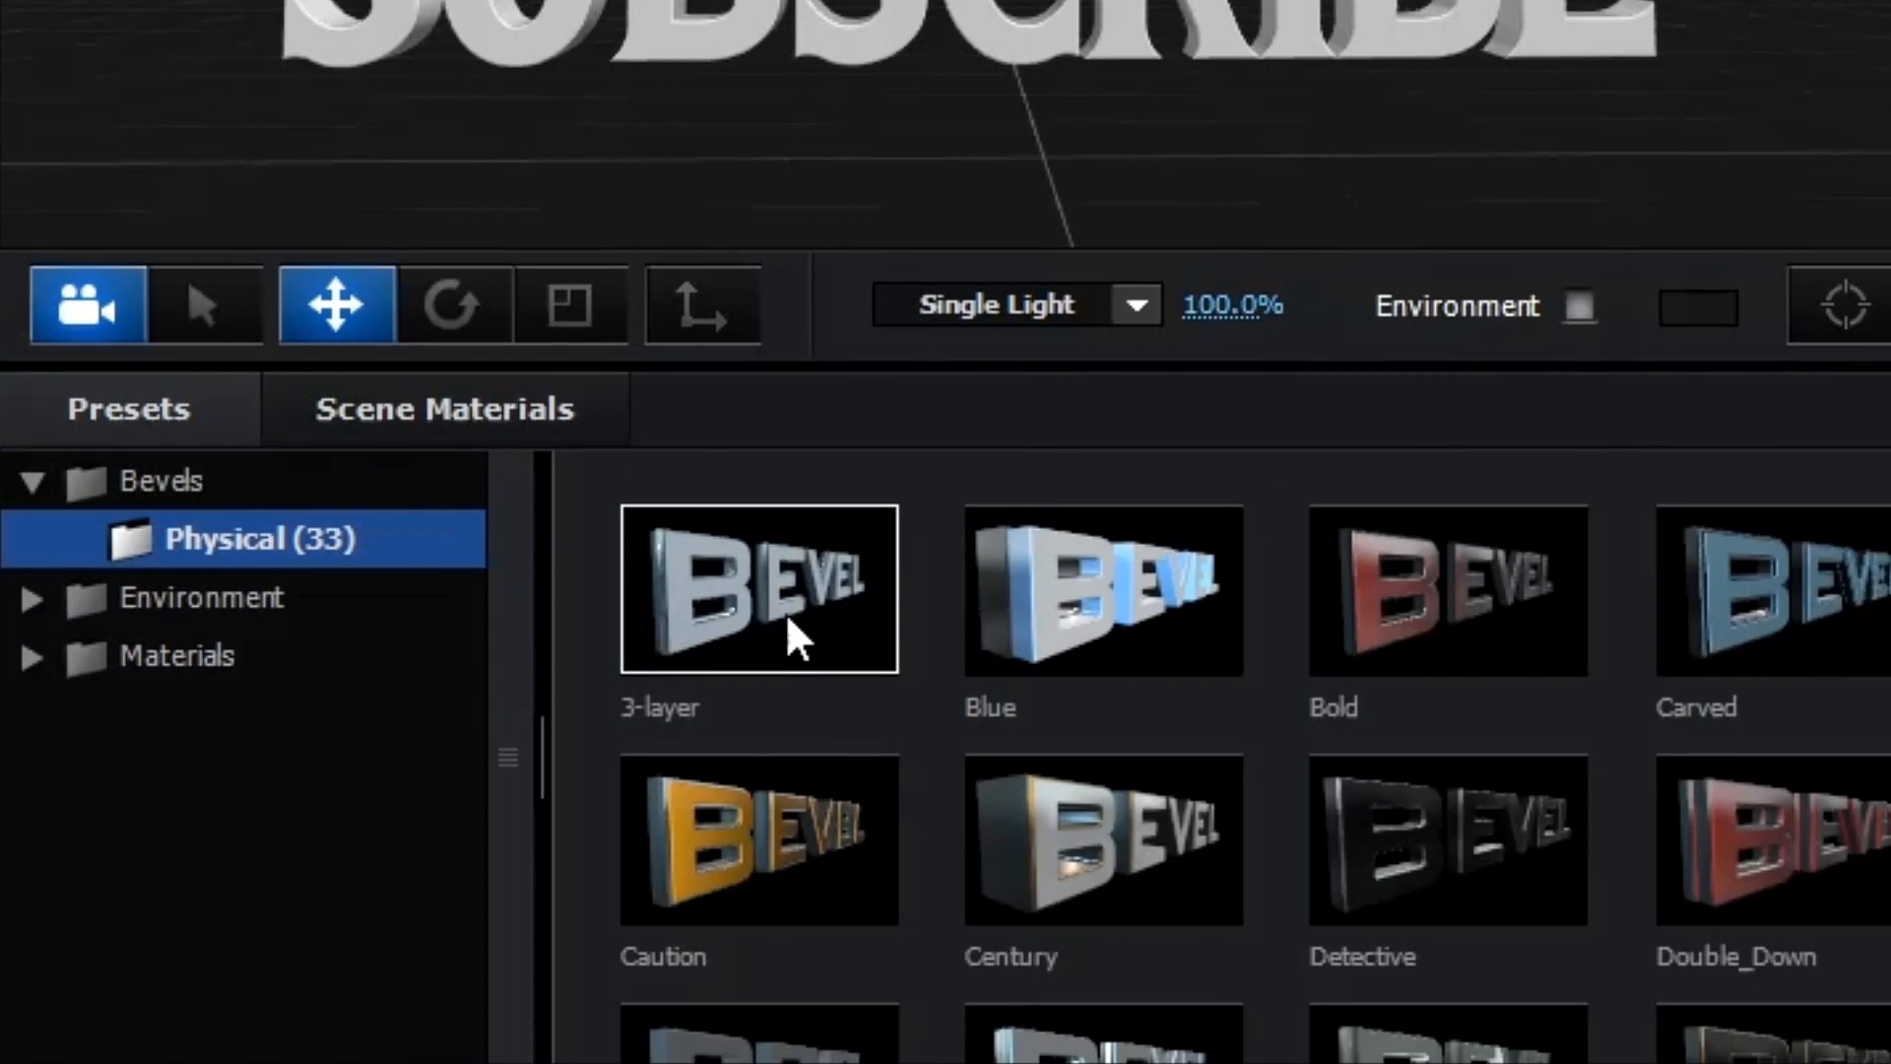
pyautogui.moveTo(789, 634); pyautogui.dragTo(778, 37)
pyautogui.moveTo(776, 538); pyautogui.dragTo(765, 544)
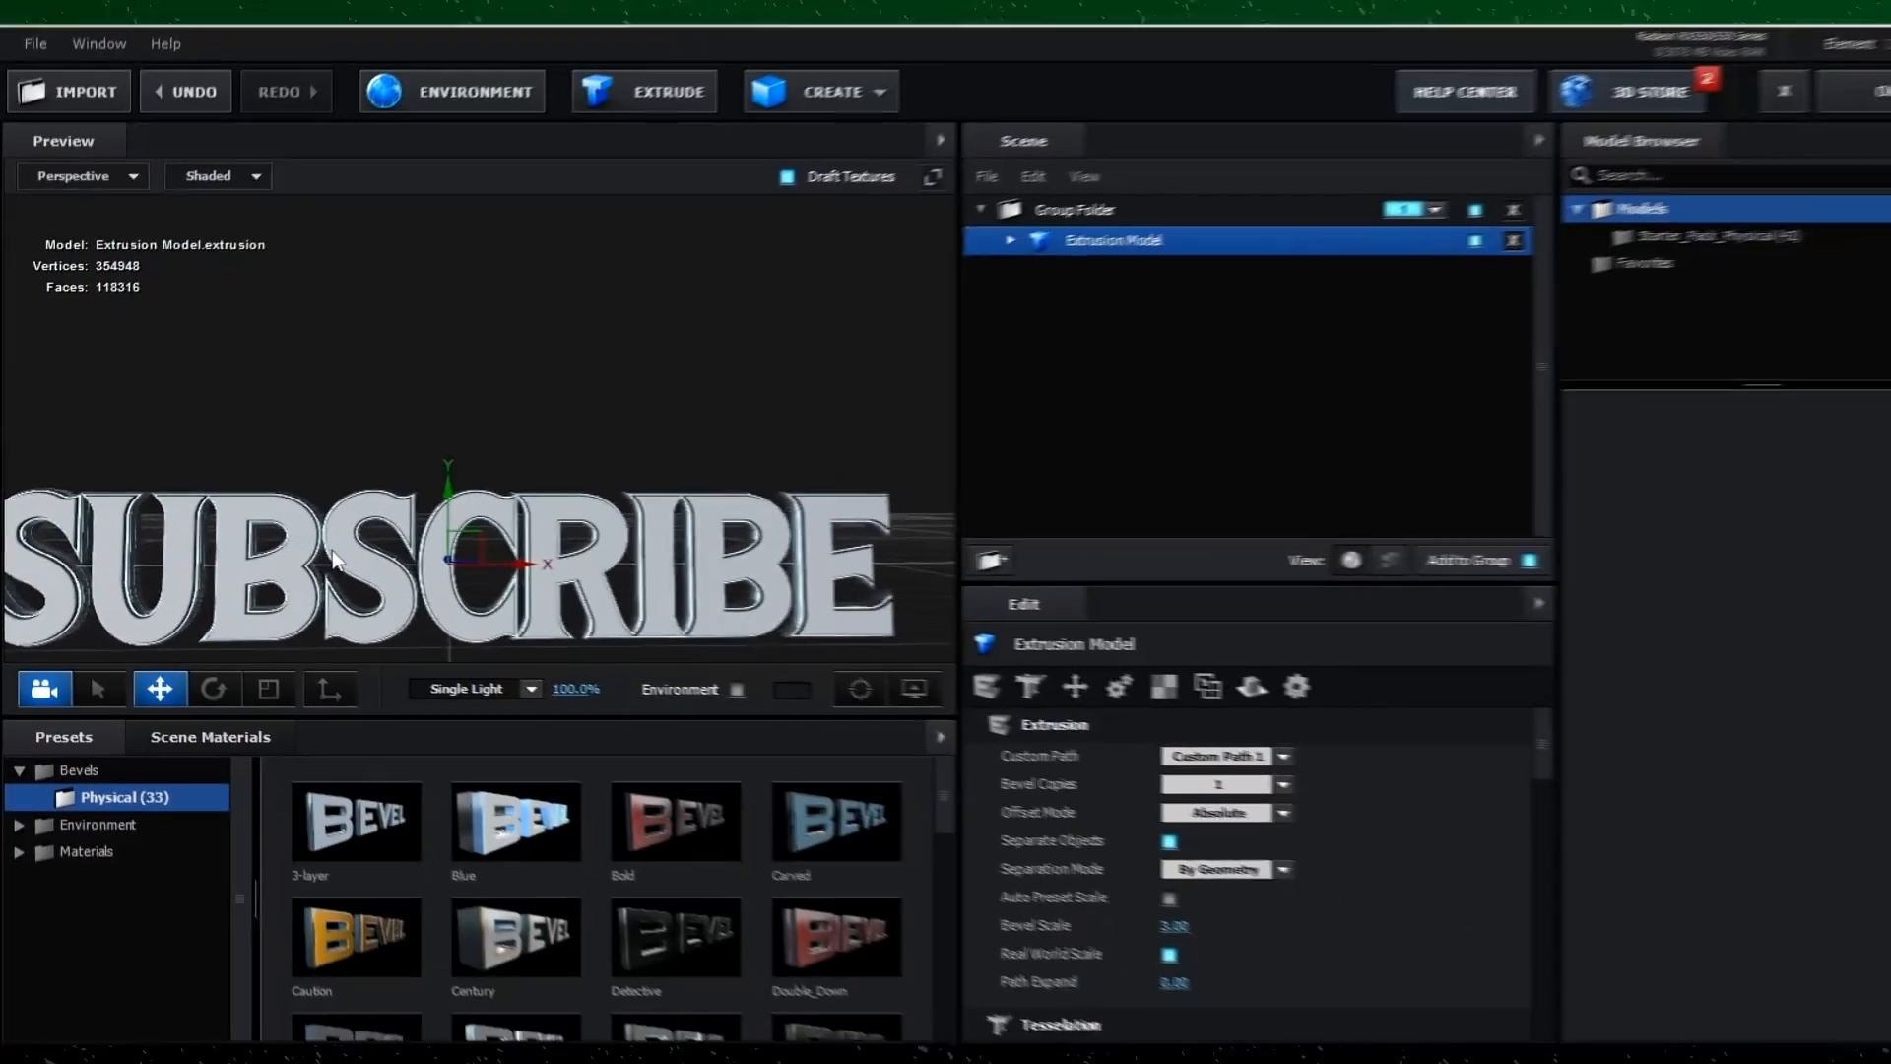
pyautogui.scroll(-1, 324, 558)
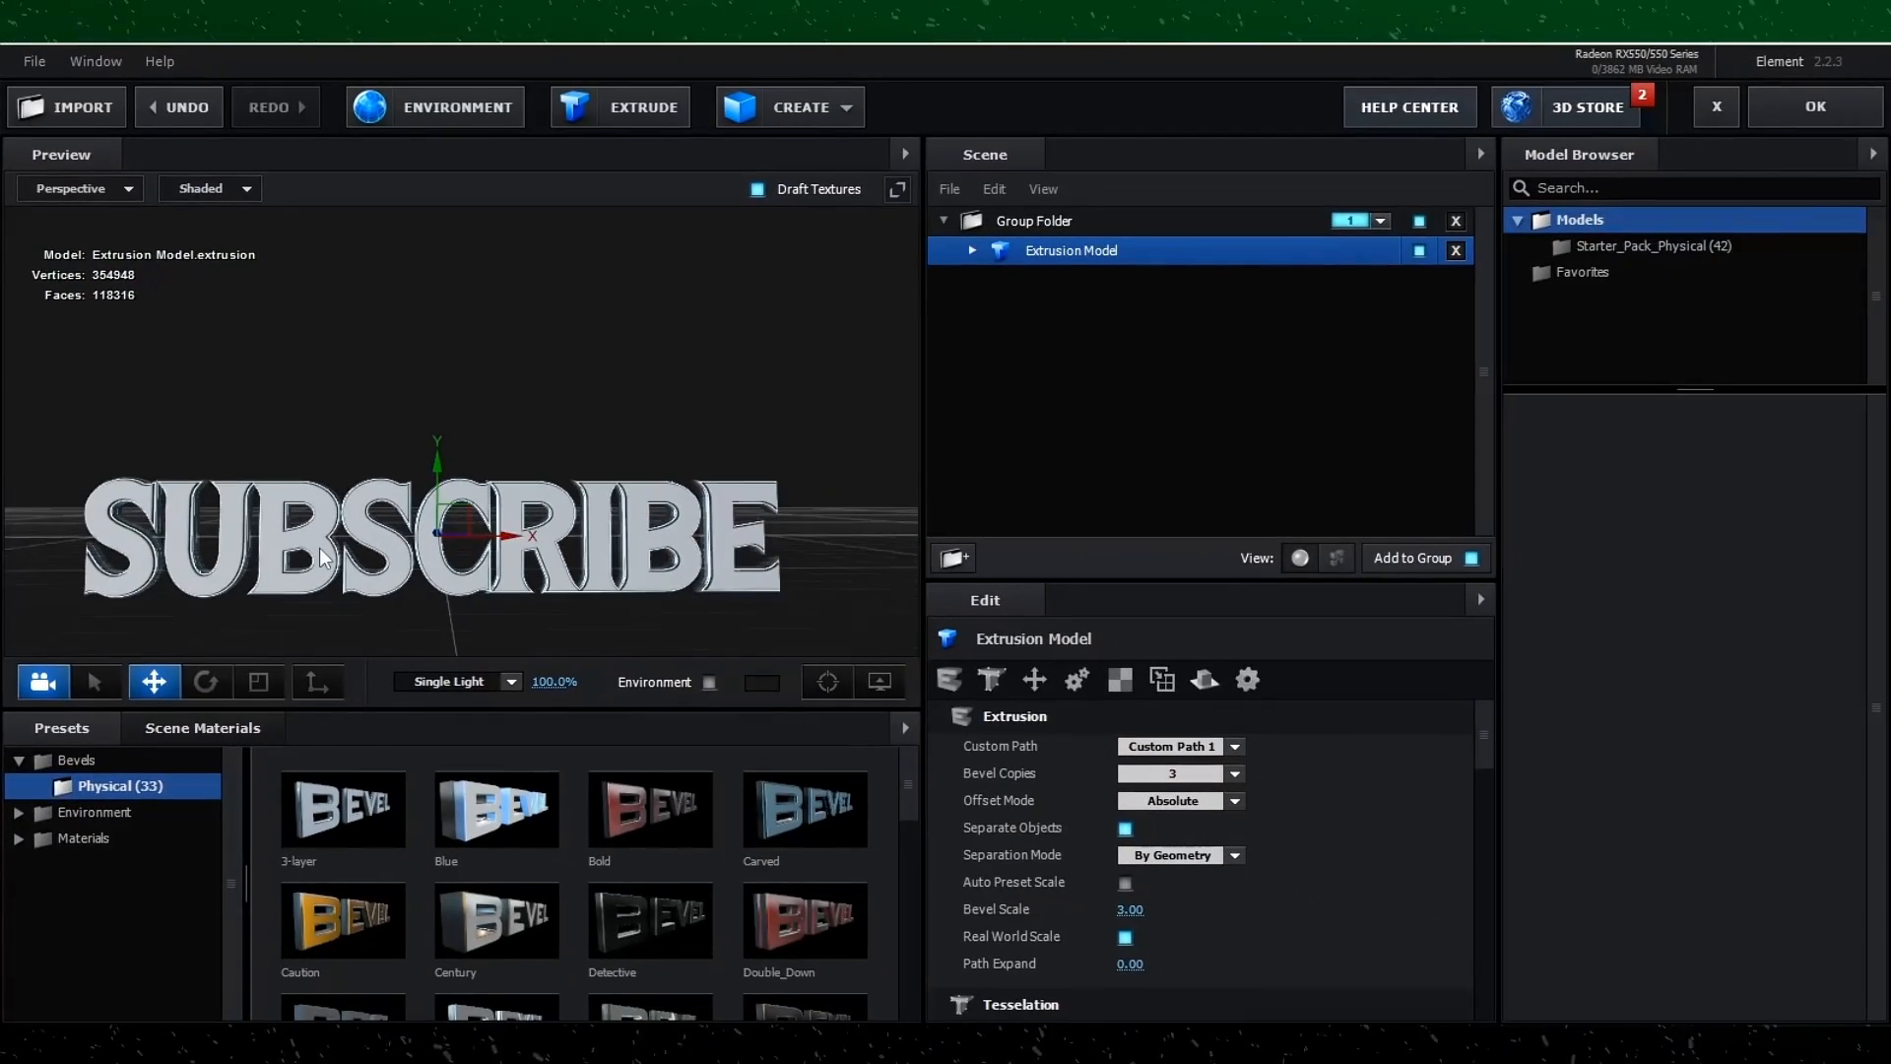
# Expand the extrusion model and apply the Physical Black_Gloss material to Bevel 1.
pyautogui.click(977, 252)
pyautogui.click(1072, 278)
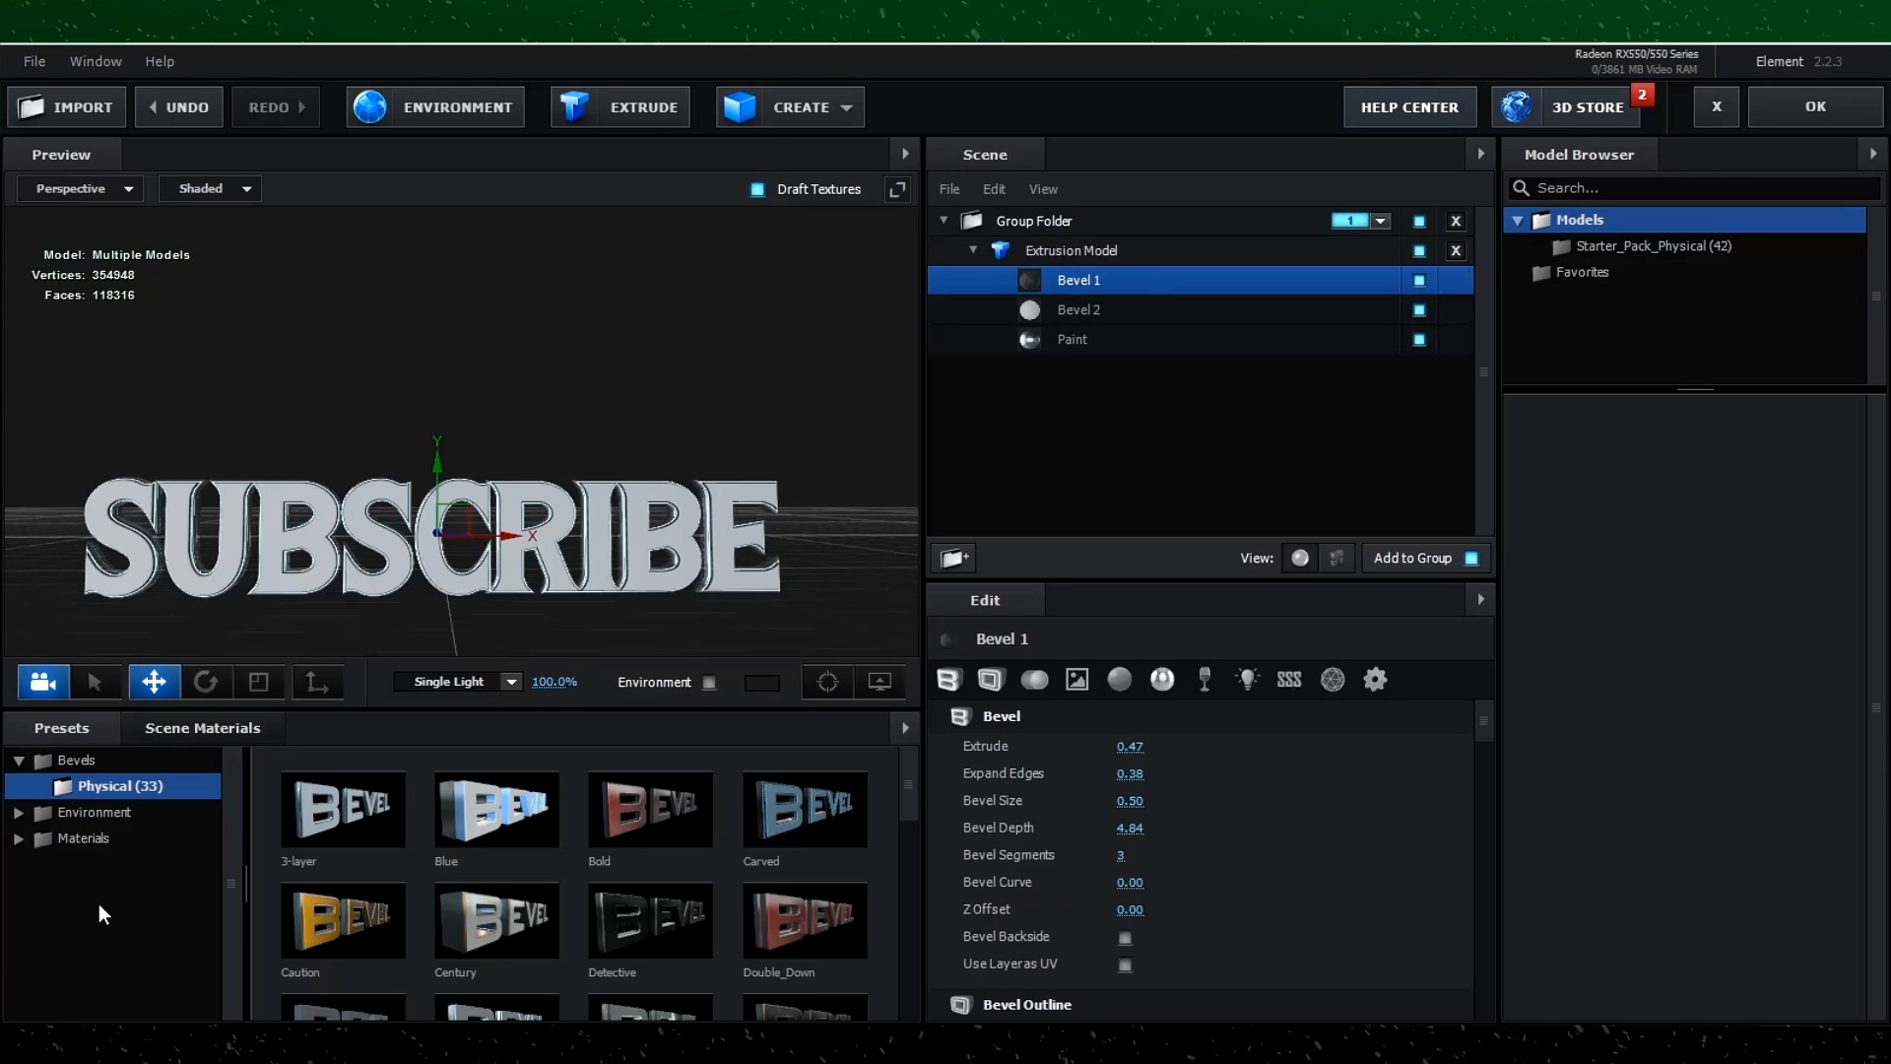
pyautogui.click(78, 847)
pyautogui.click(141, 867)
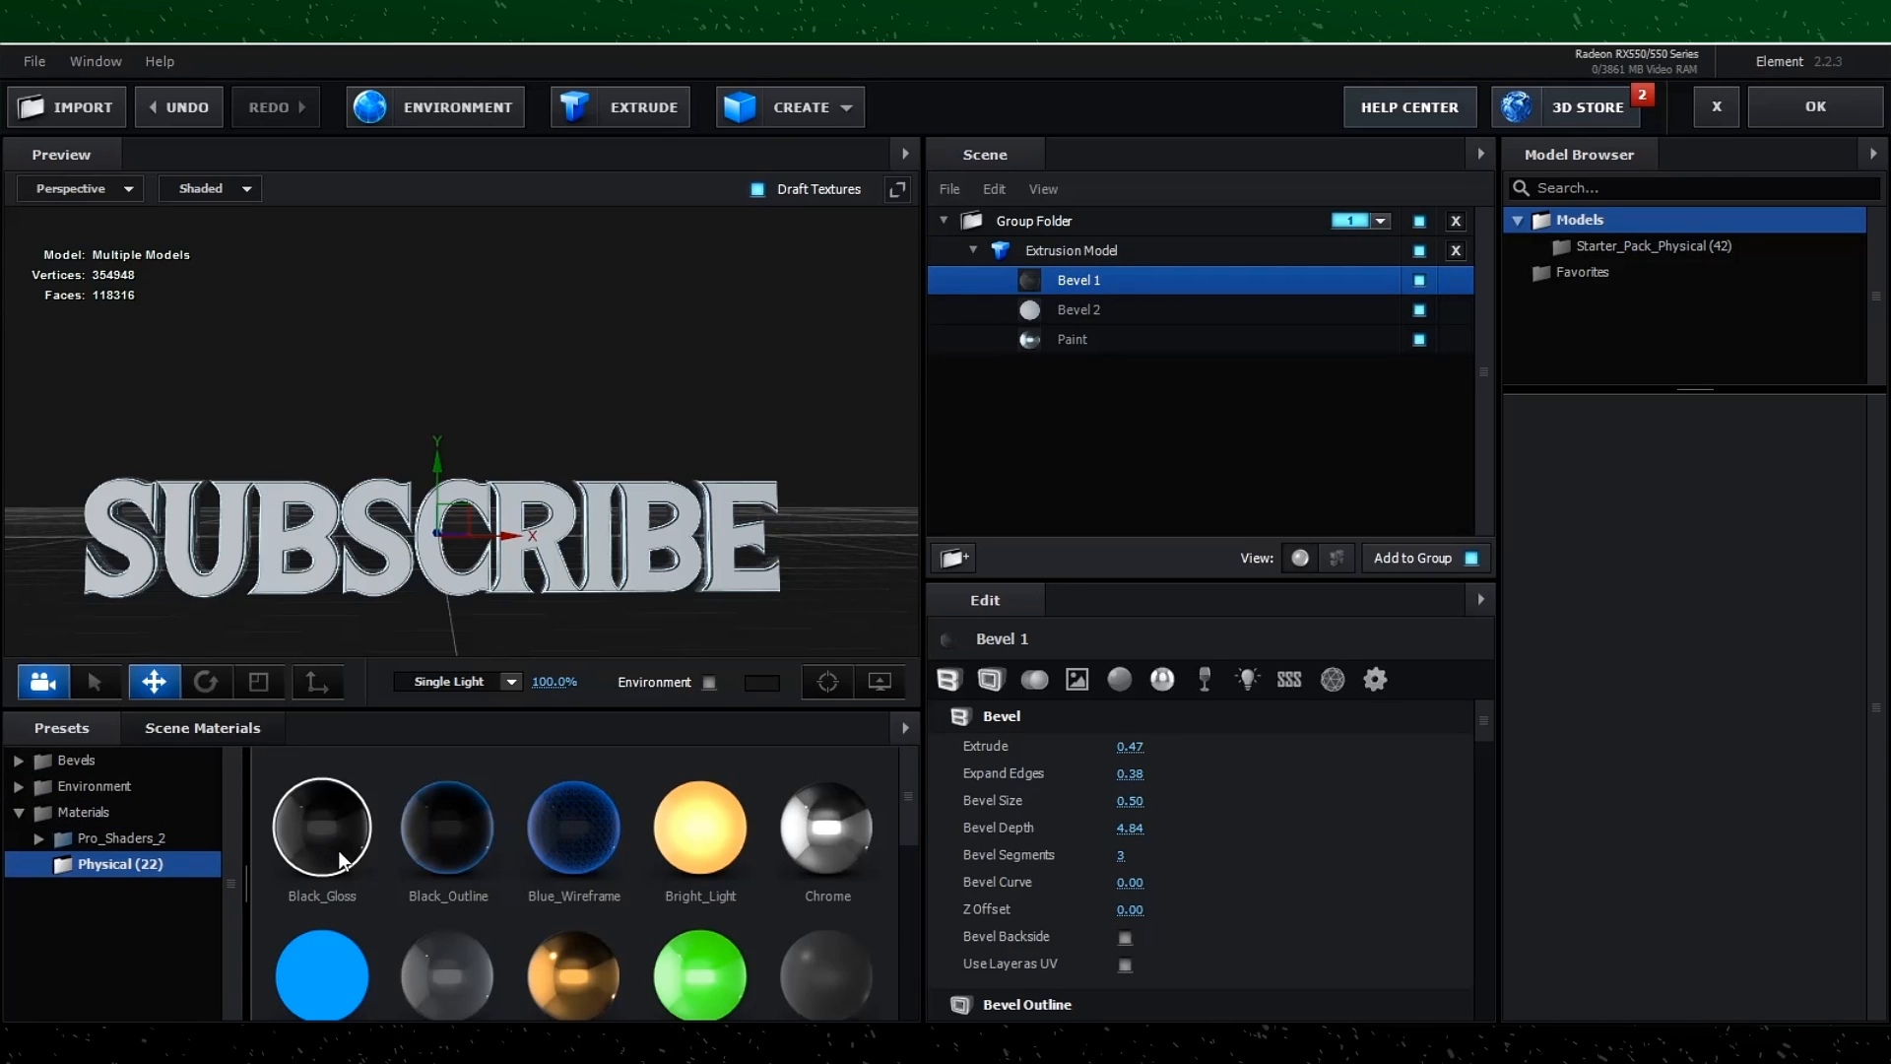
pyautogui.moveTo(331, 863); pyautogui.dragTo(1078, 290)
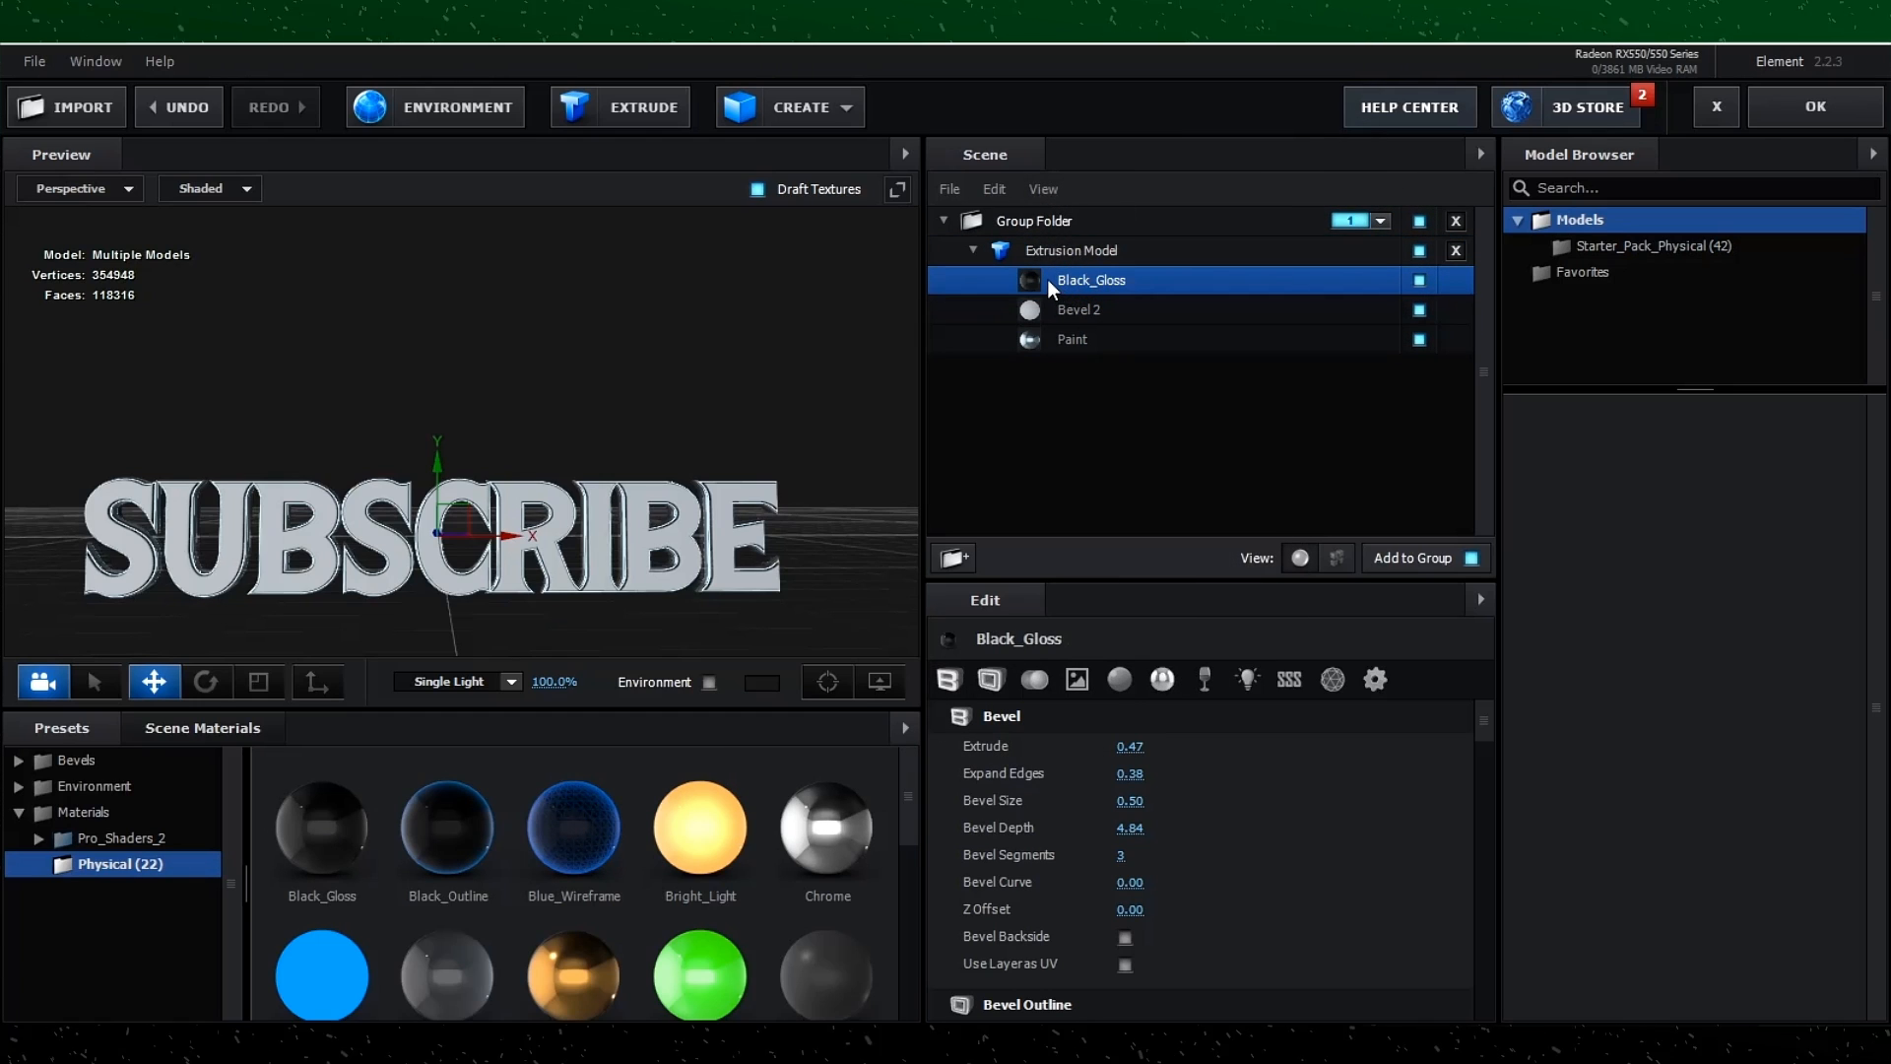
# Apply the Chrome material to Bevel 2 and the Gold material to the Paint bevel.
pyautogui.moveTo(820, 877); pyautogui.dragTo(1064, 315)
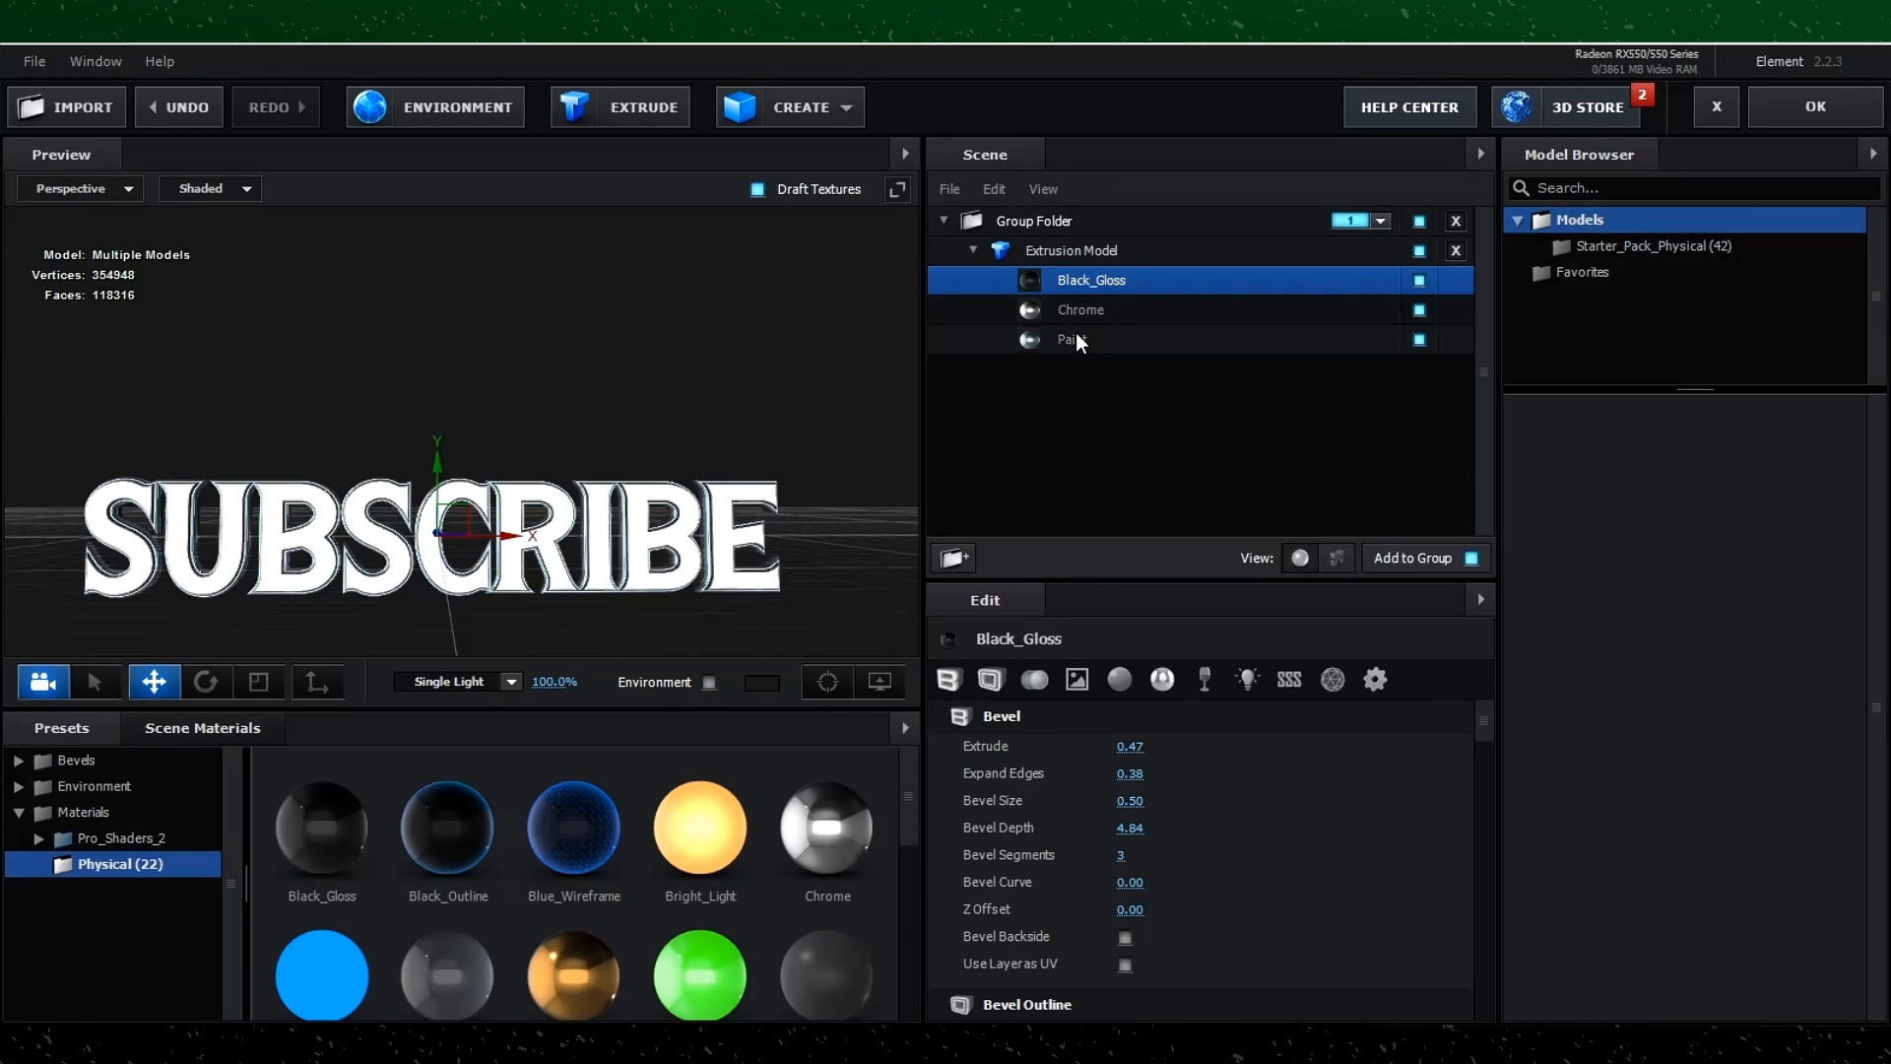
pyautogui.click(1076, 335)
pyautogui.scroll(-1, 579, 906)
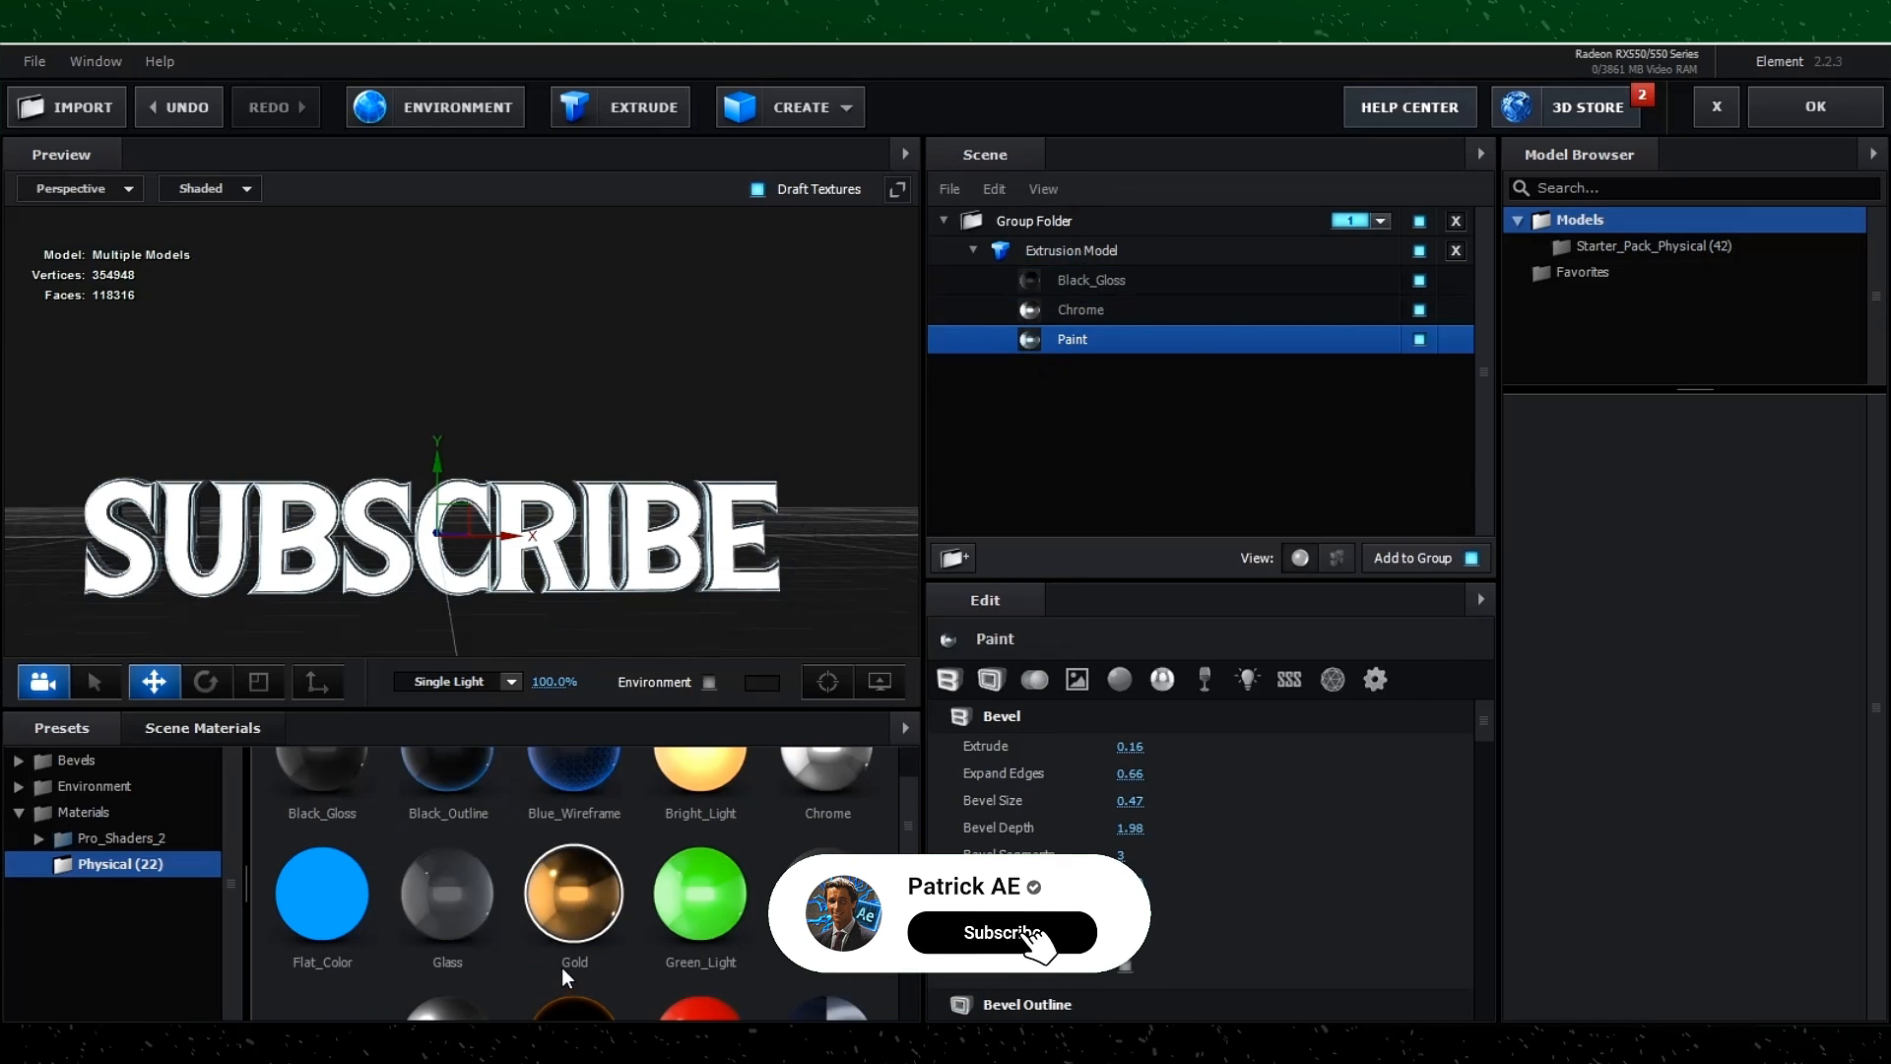
pyautogui.moveTo(573, 931)
pyautogui.mouseDown()
pyautogui.moveTo(1102, 317)
pyautogui.moveTo(1097, 335)
pyautogui.mouseUp()
# Set the Chrome material's reflectivity color to red, FF0000.
pyautogui.click(1074, 311)
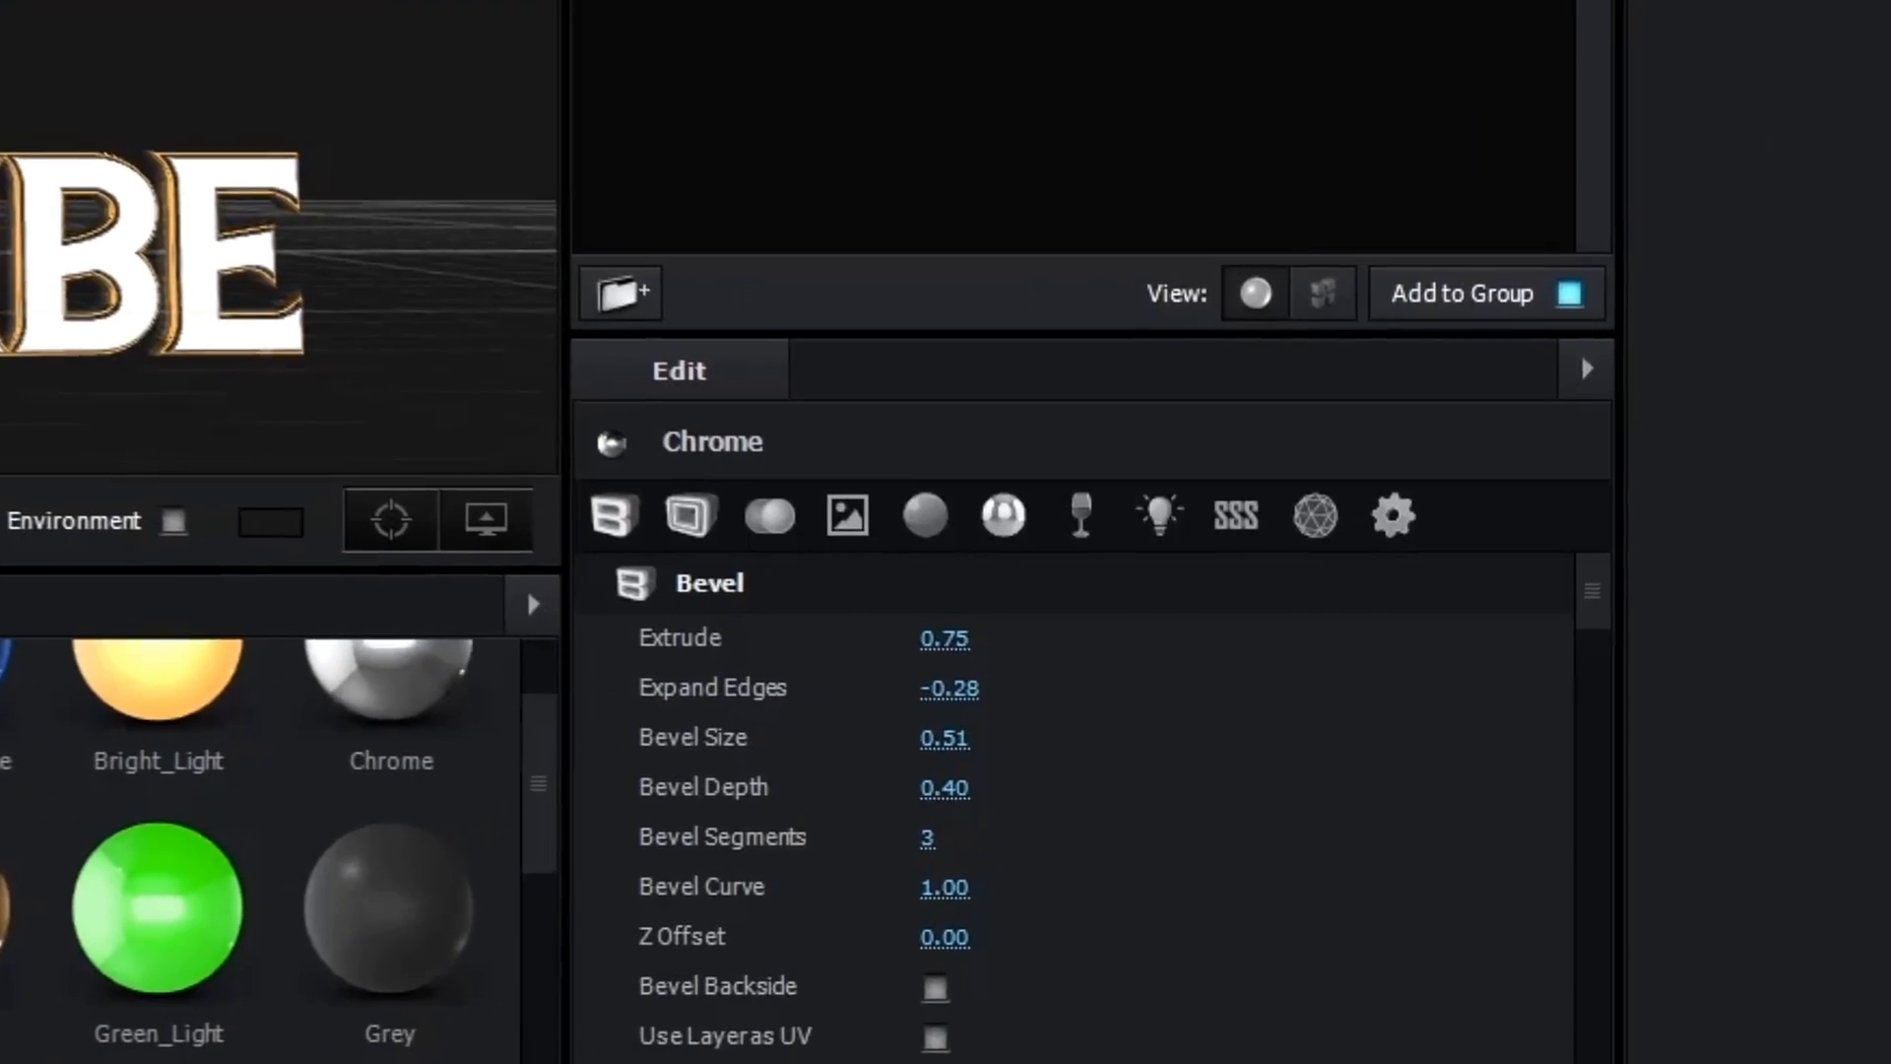
pyautogui.click(1148, 665)
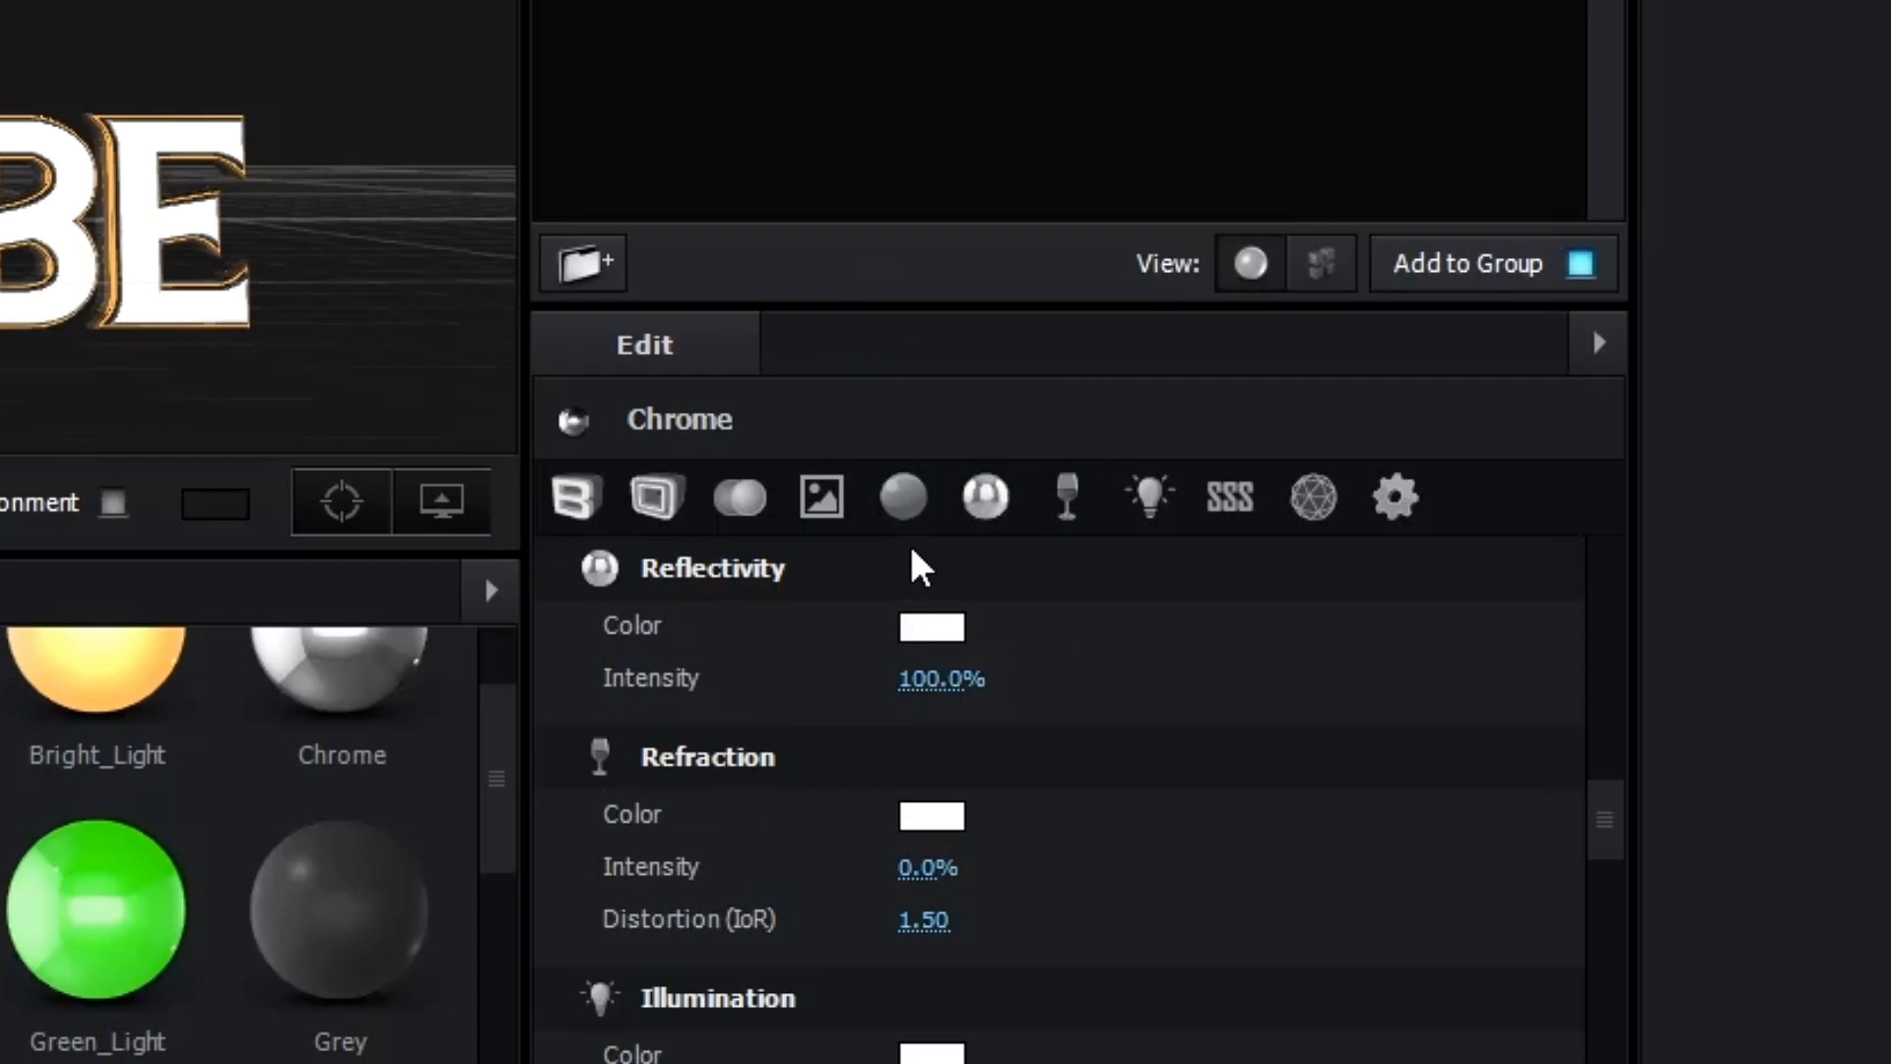
pyautogui.click(925, 630)
pyautogui.moveTo(811, 633); pyautogui.dragTo(1534, 215)
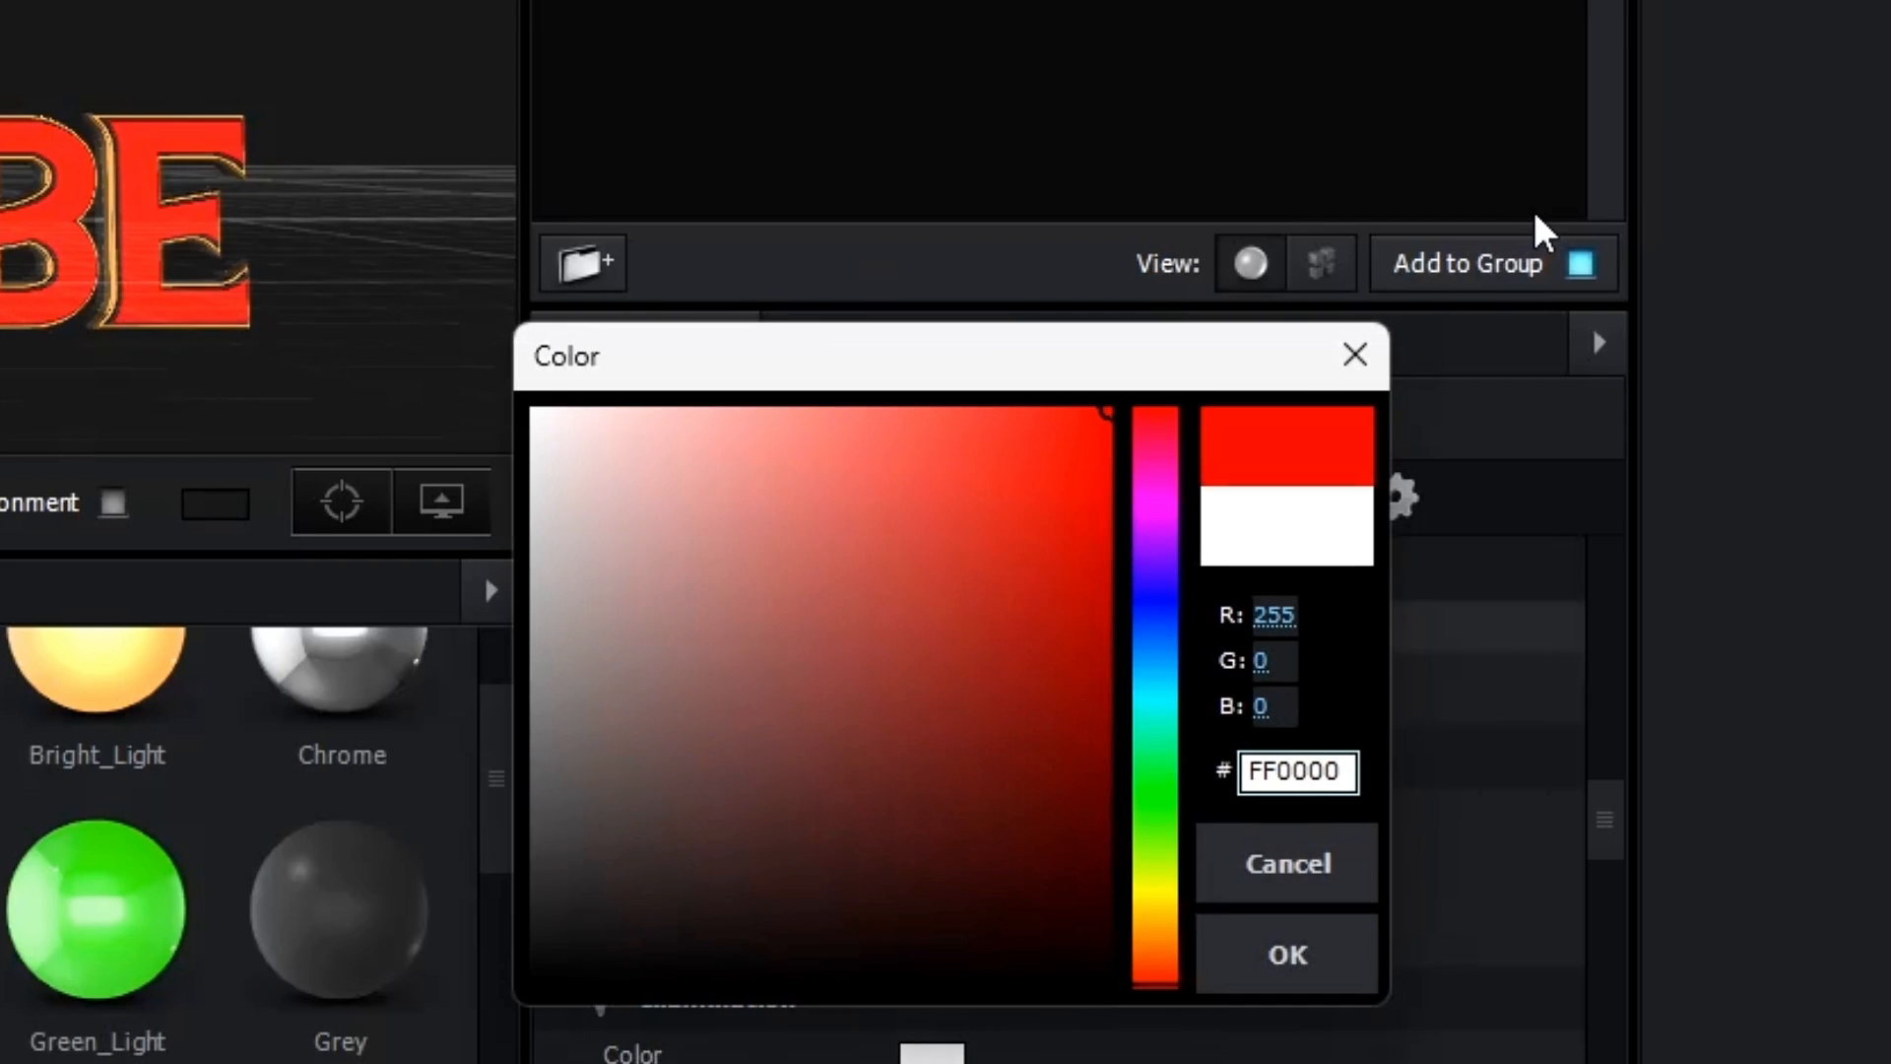
pyautogui.click(1332, 865)
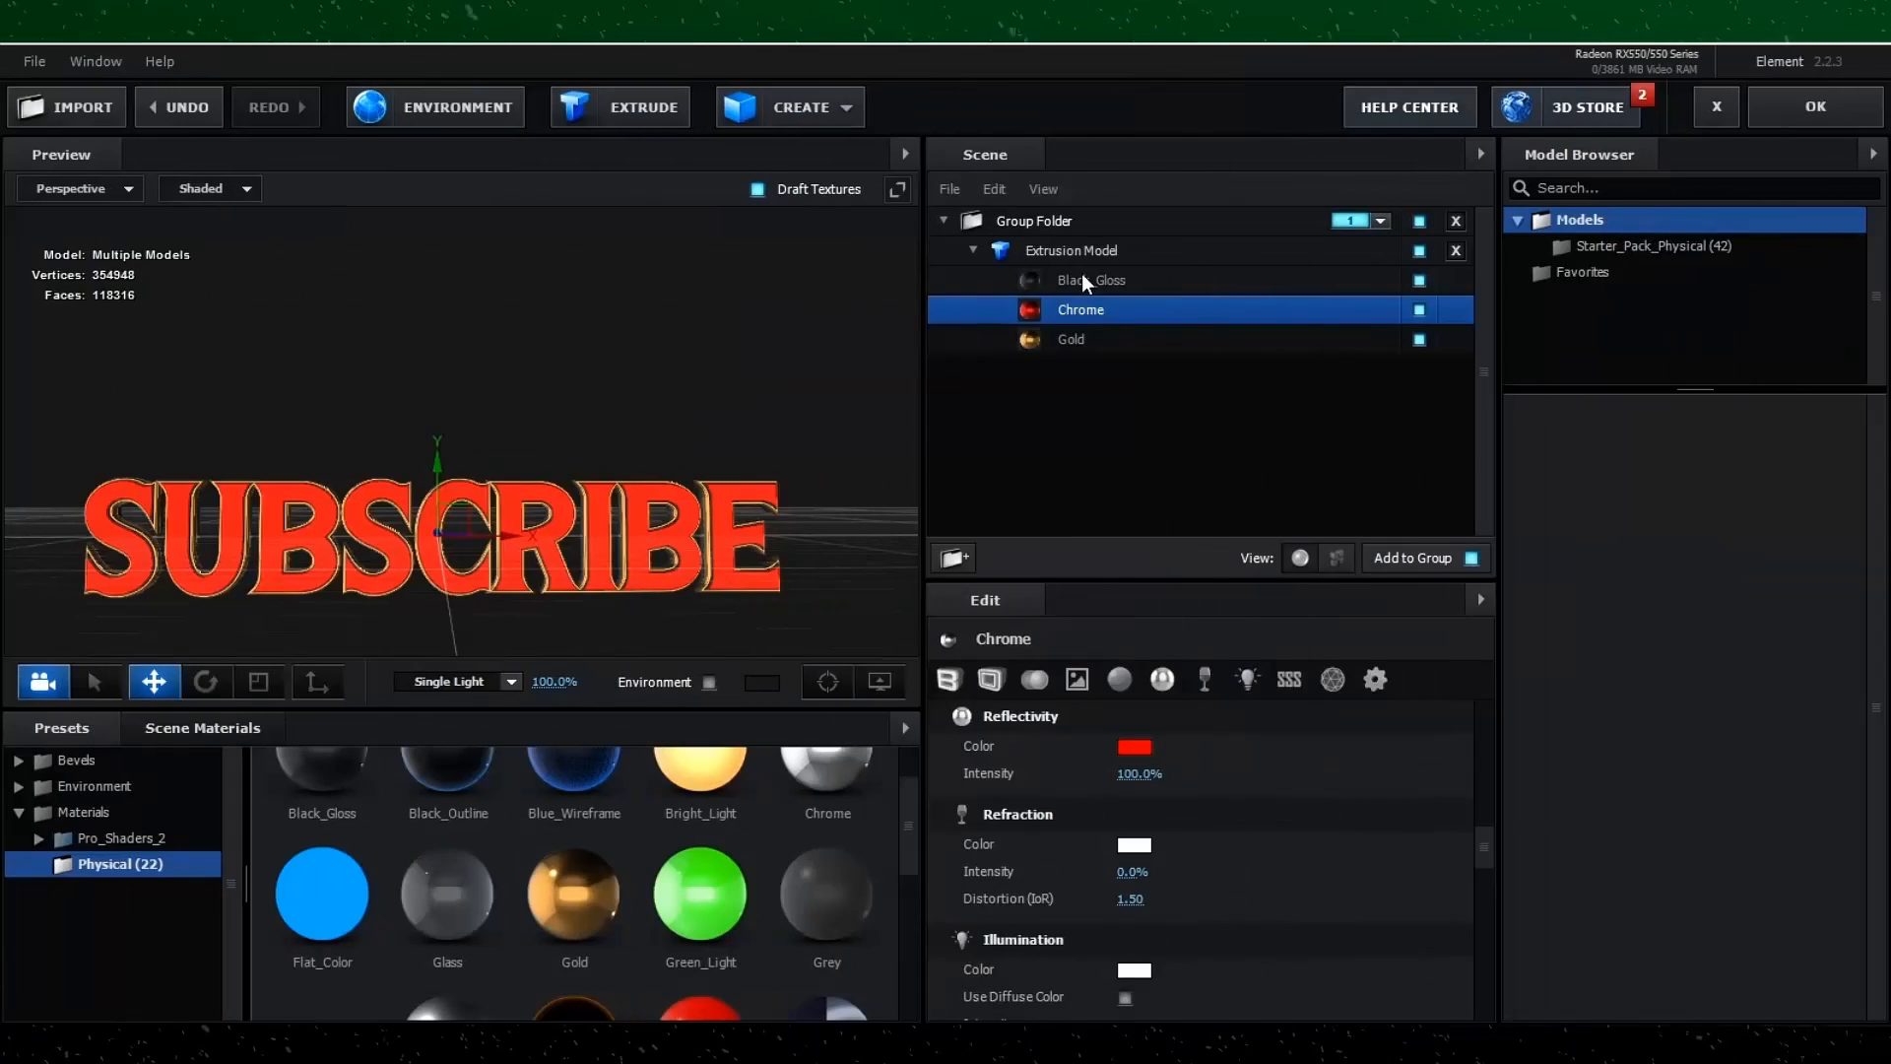
# For the Black_Gloss bevel, set Extrude to 0.37 and Expand Edges to 0.30.
pyautogui.click(1081, 275)
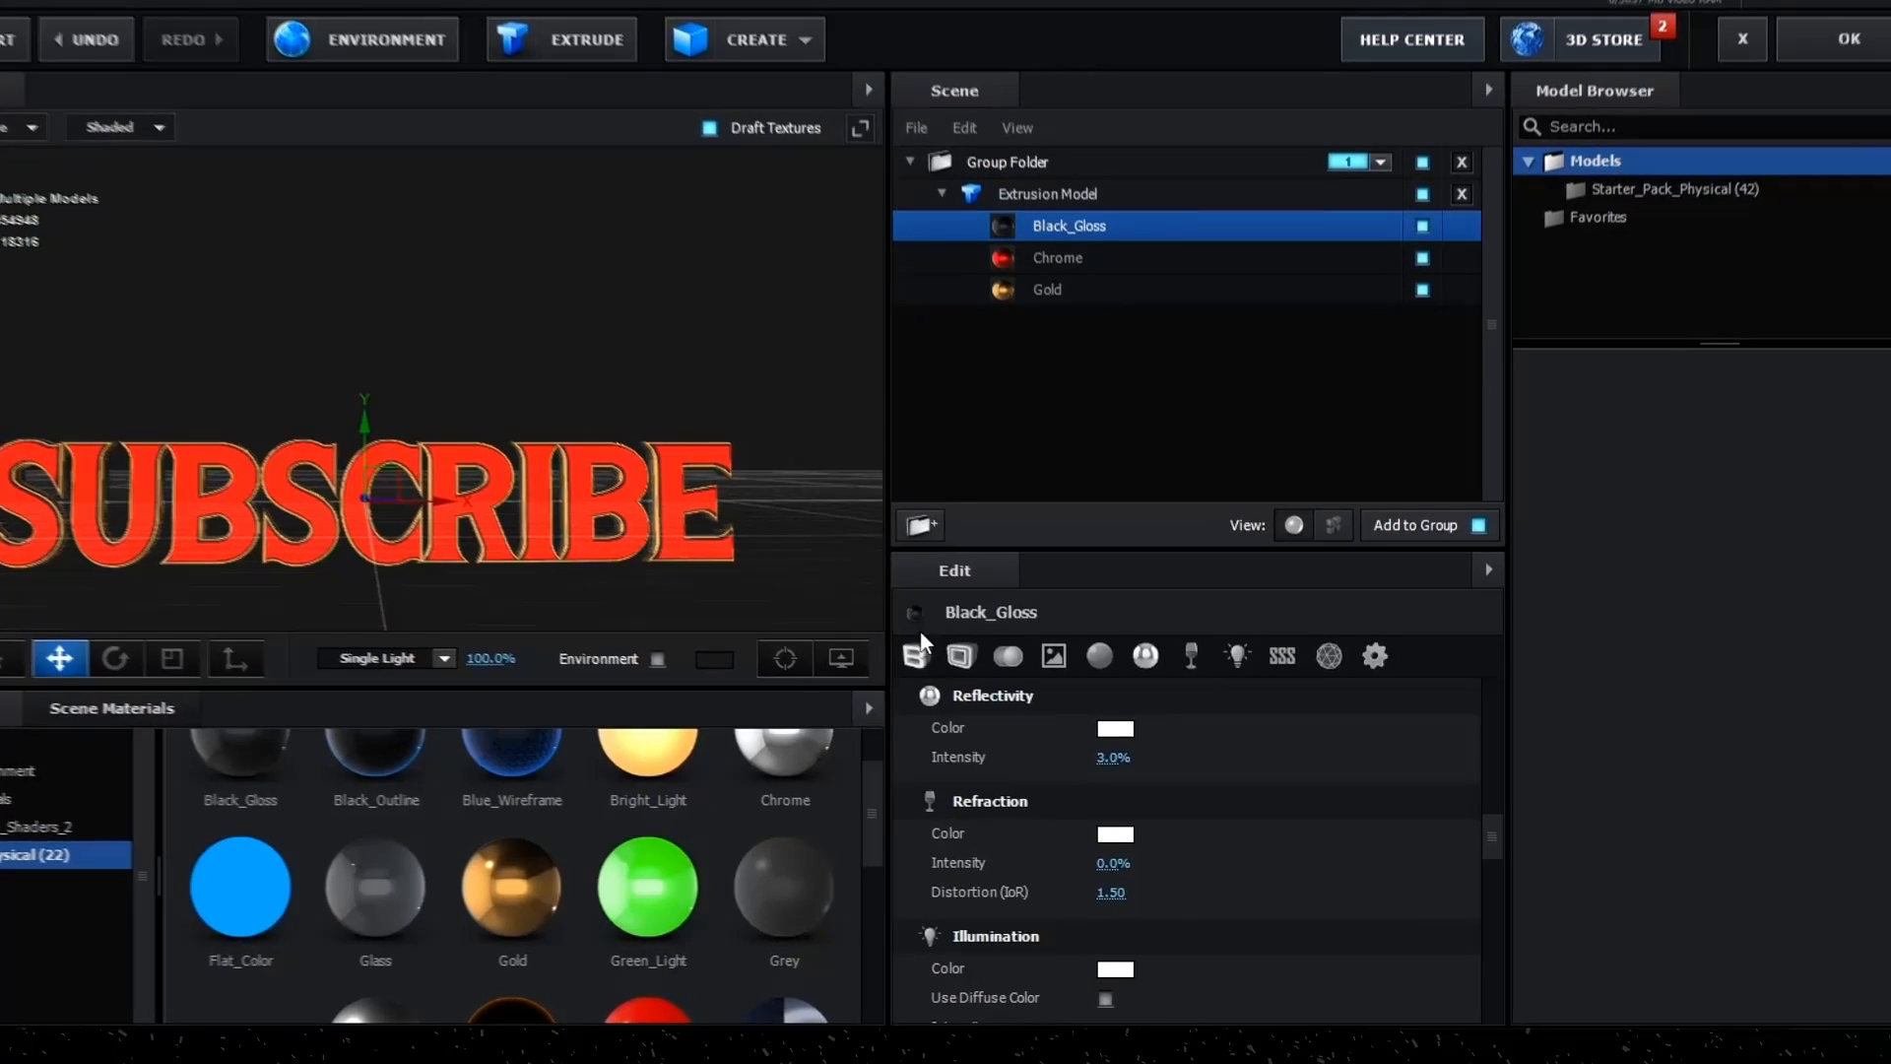
pyautogui.click(947, 679)
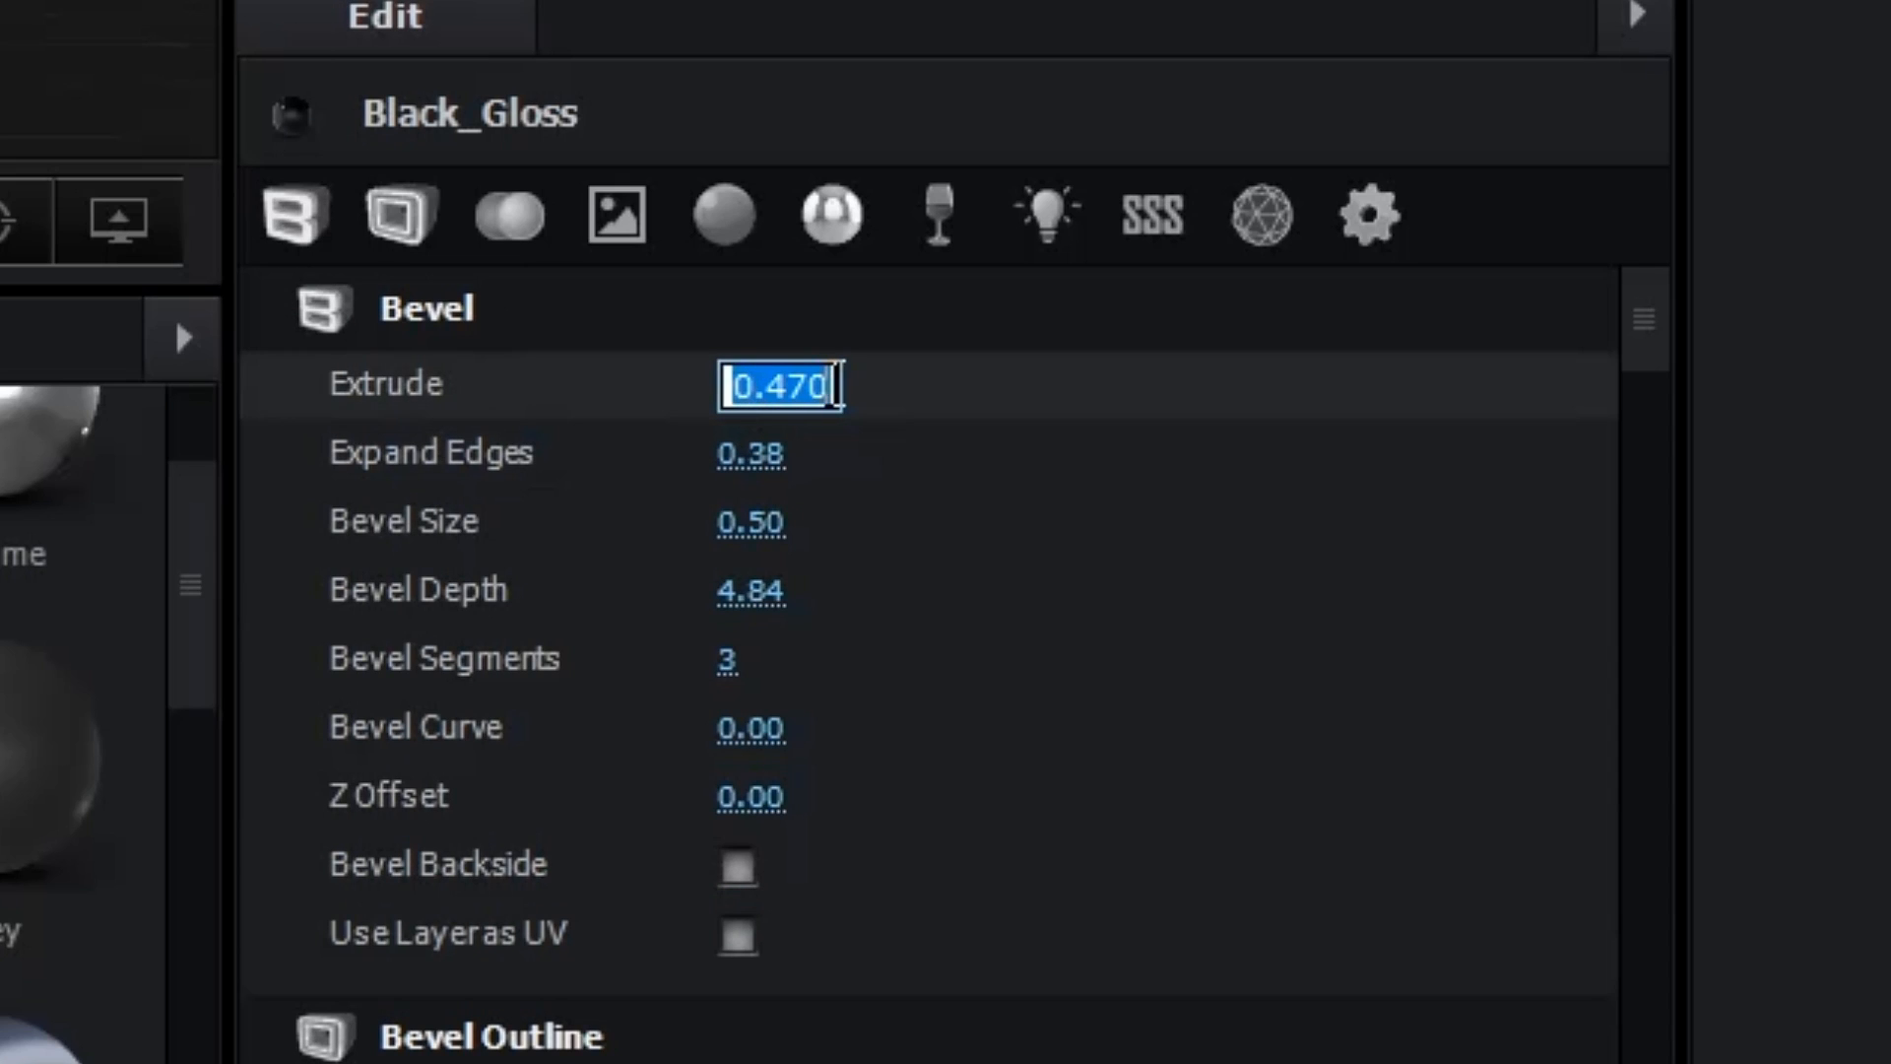
pyautogui.write('0')
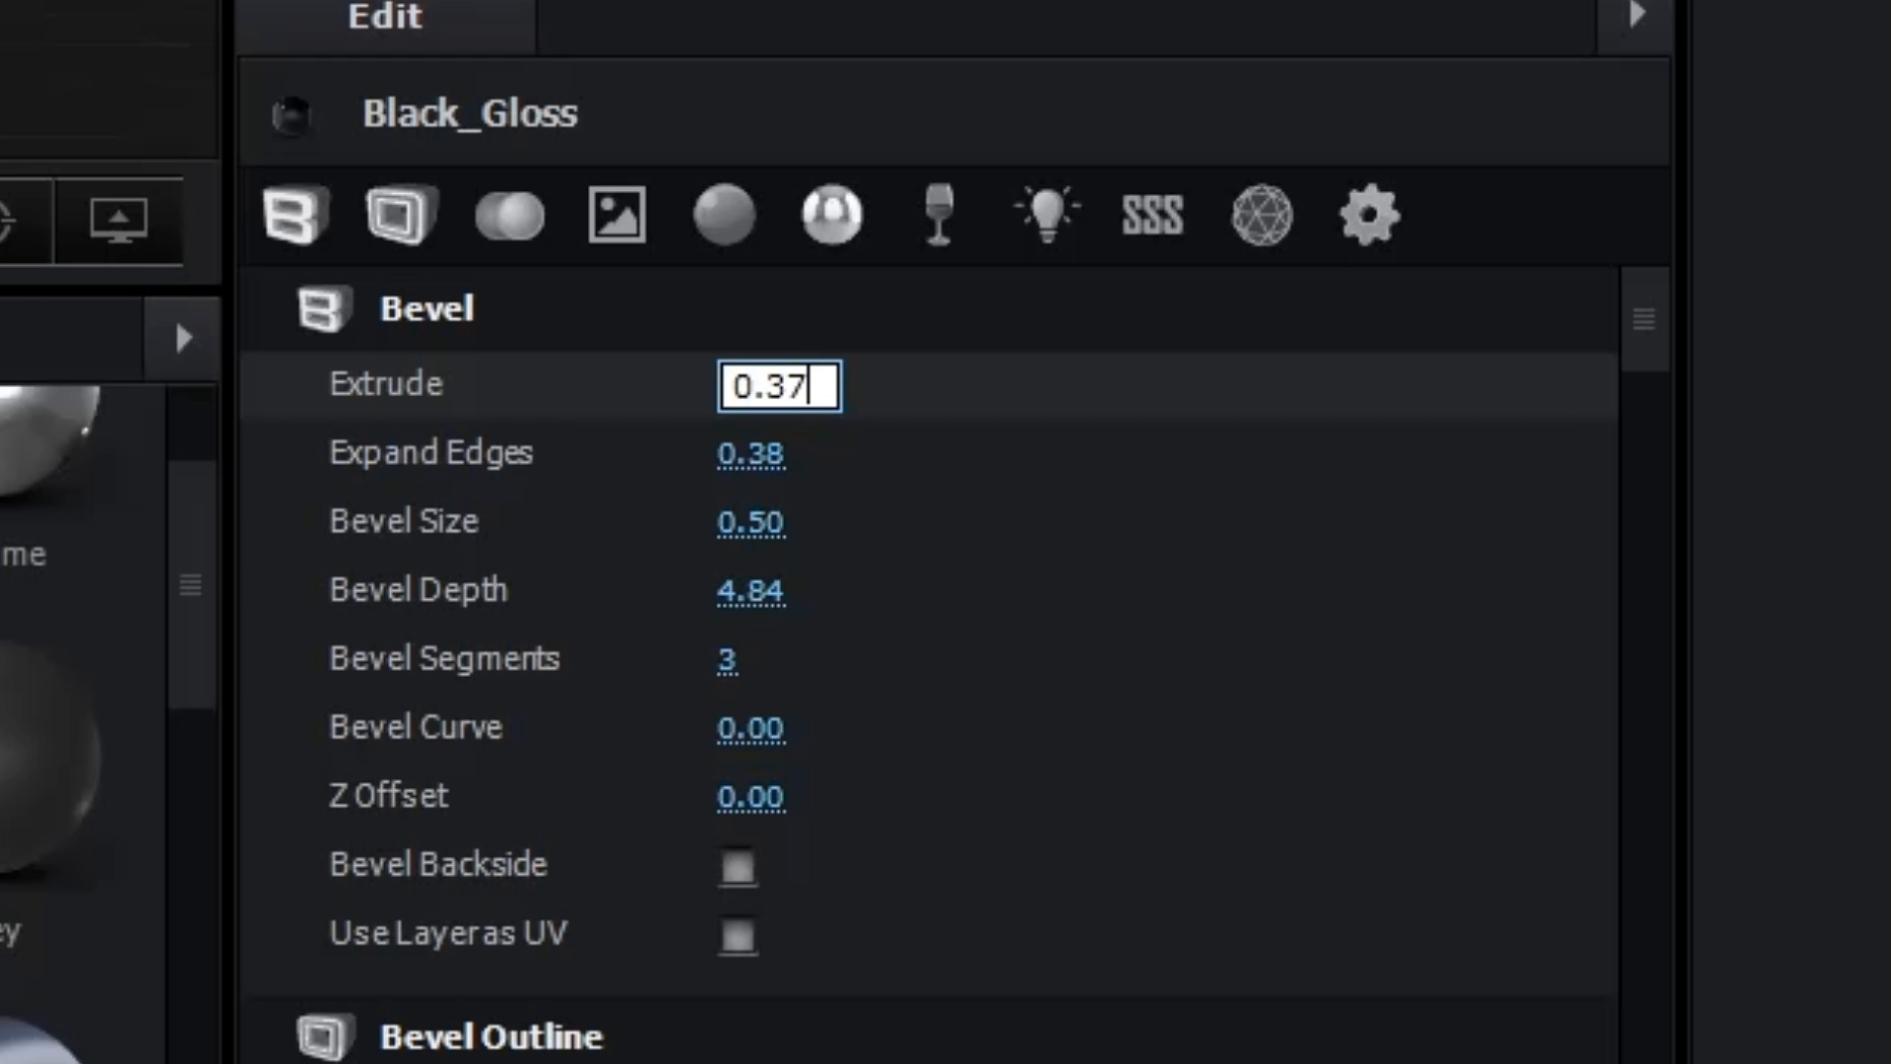
pyautogui.press('Return')
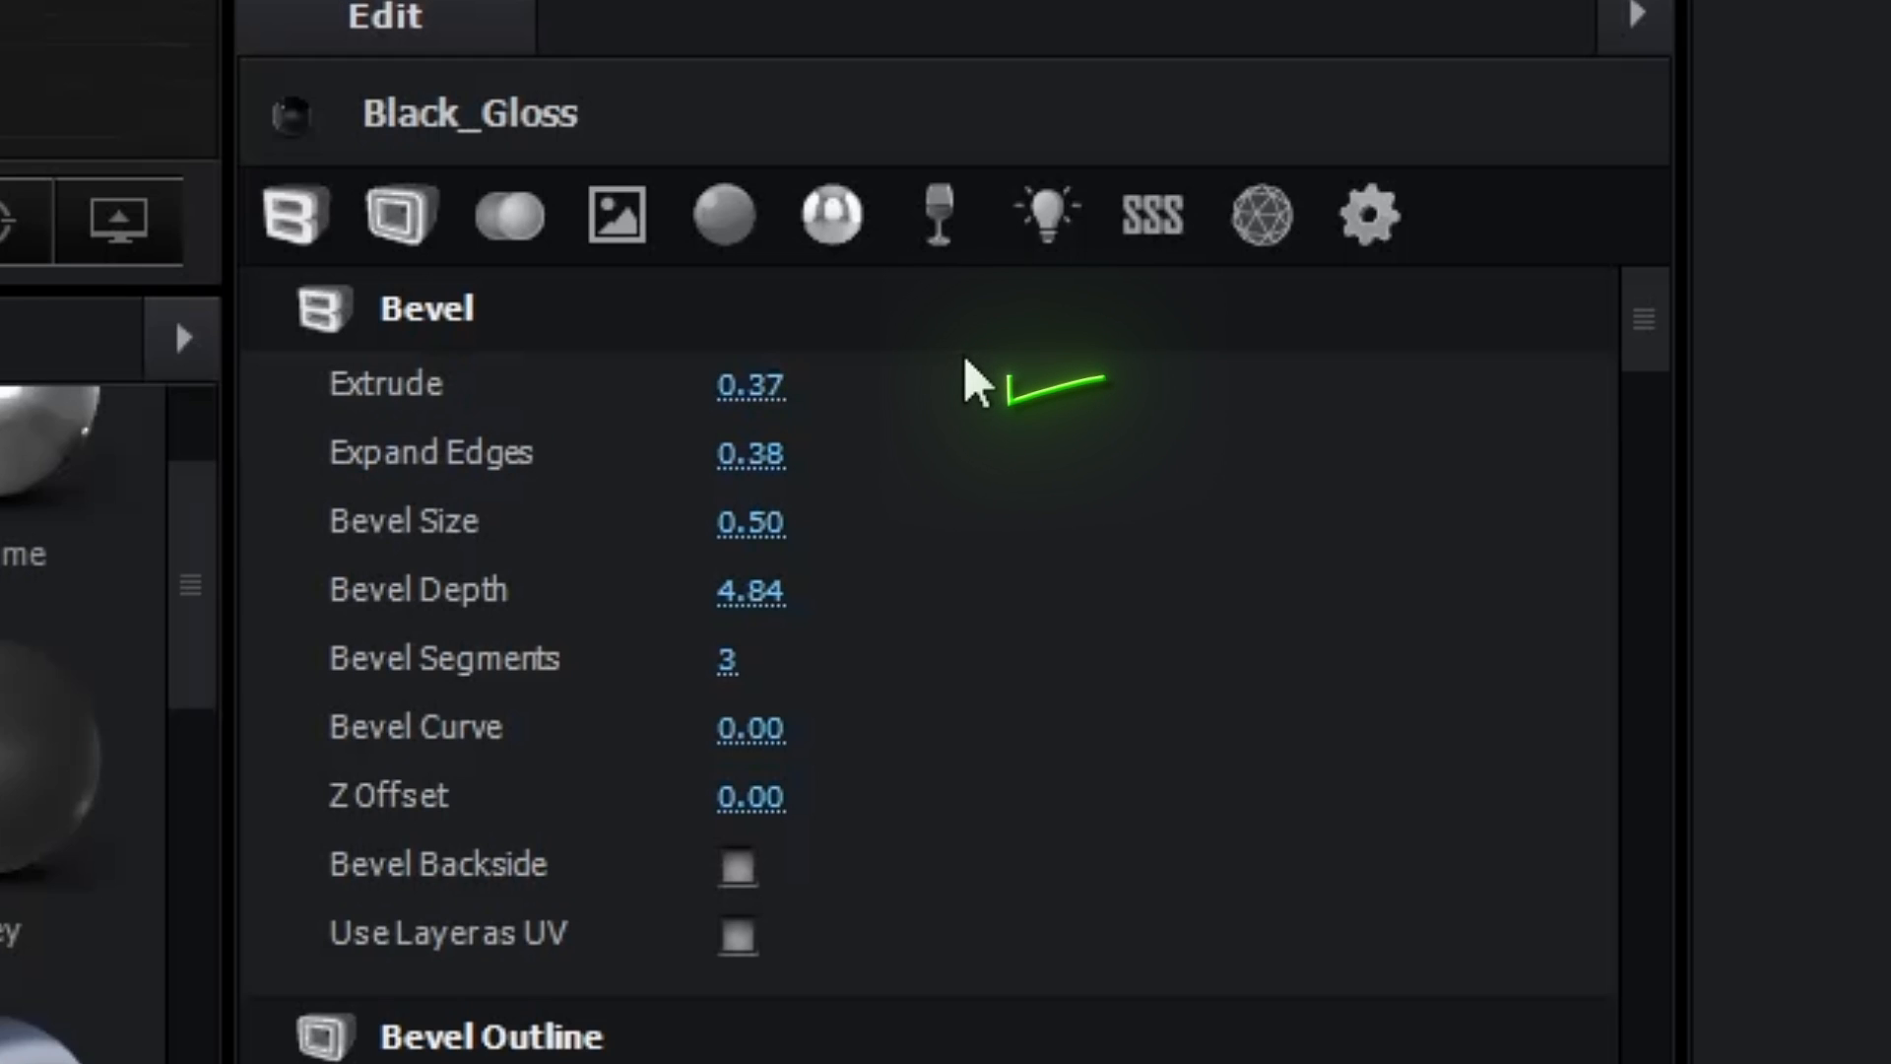
pyautogui.click(769, 445)
pyautogui.write('0')
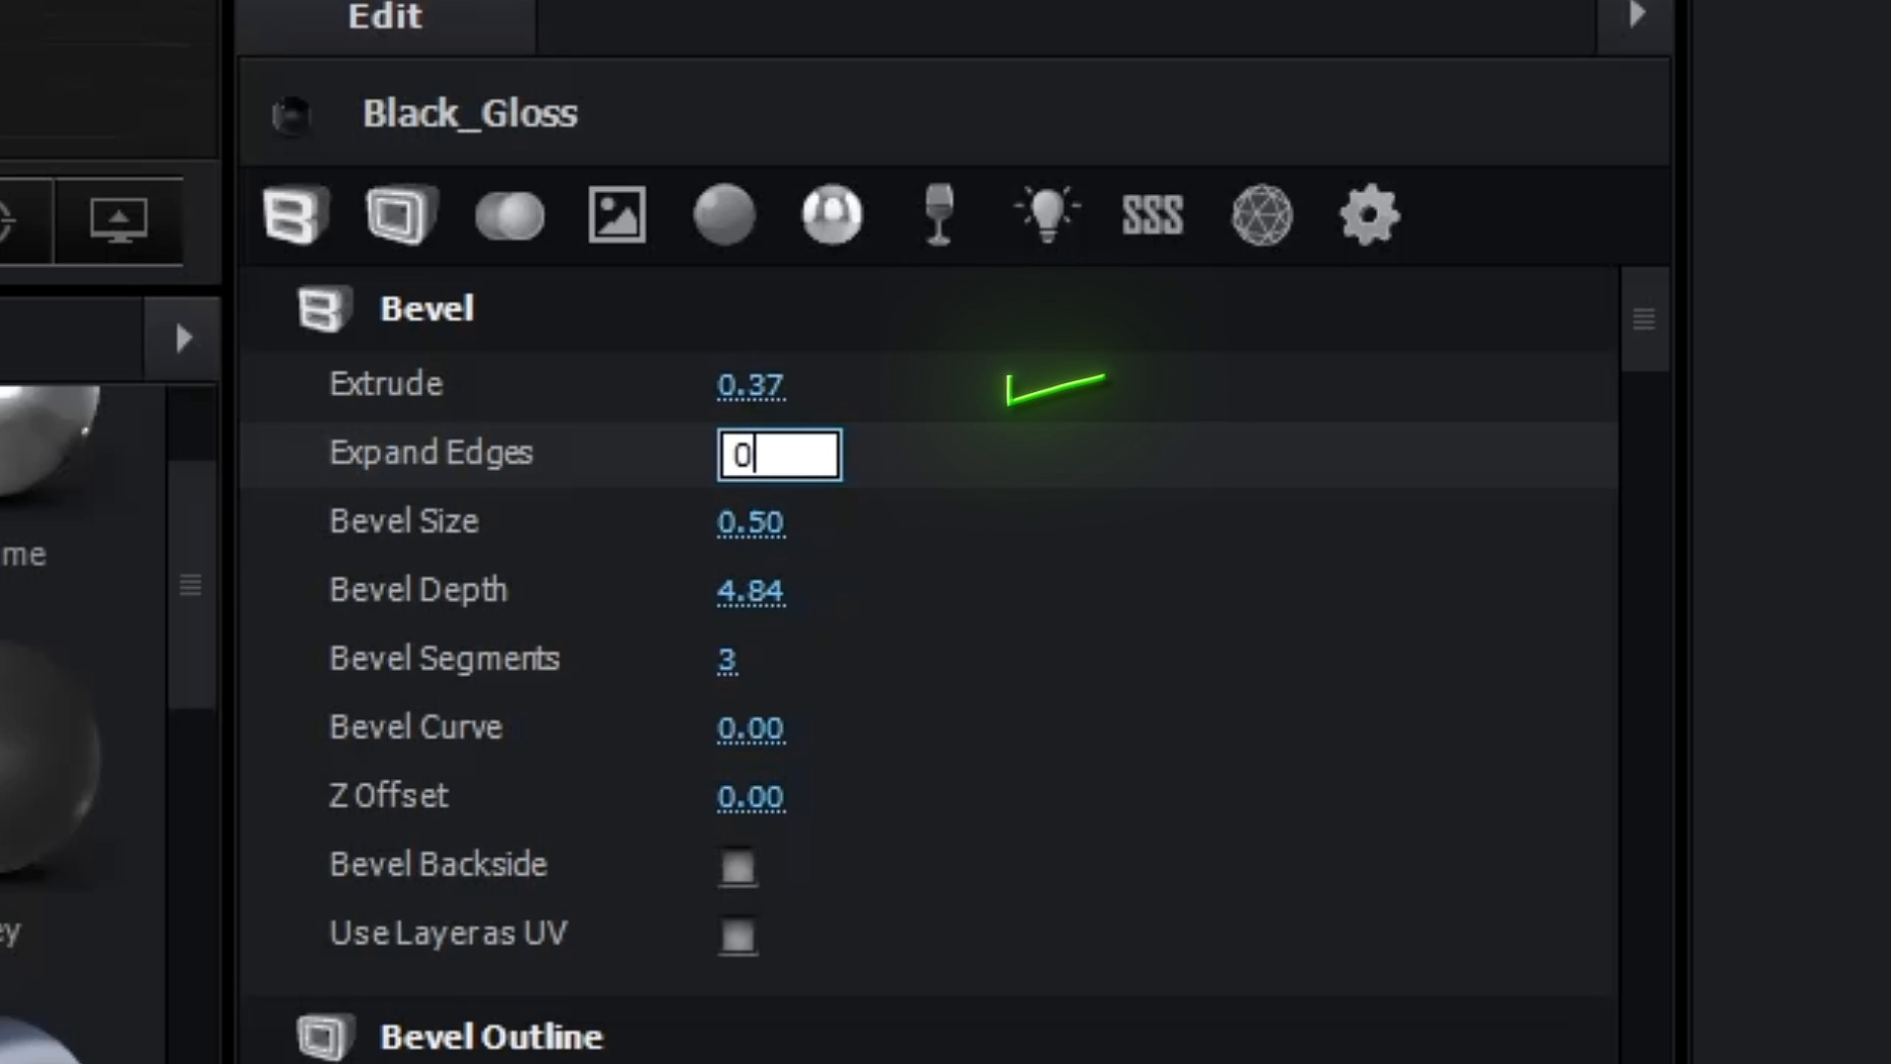
pyautogui.write('.30')
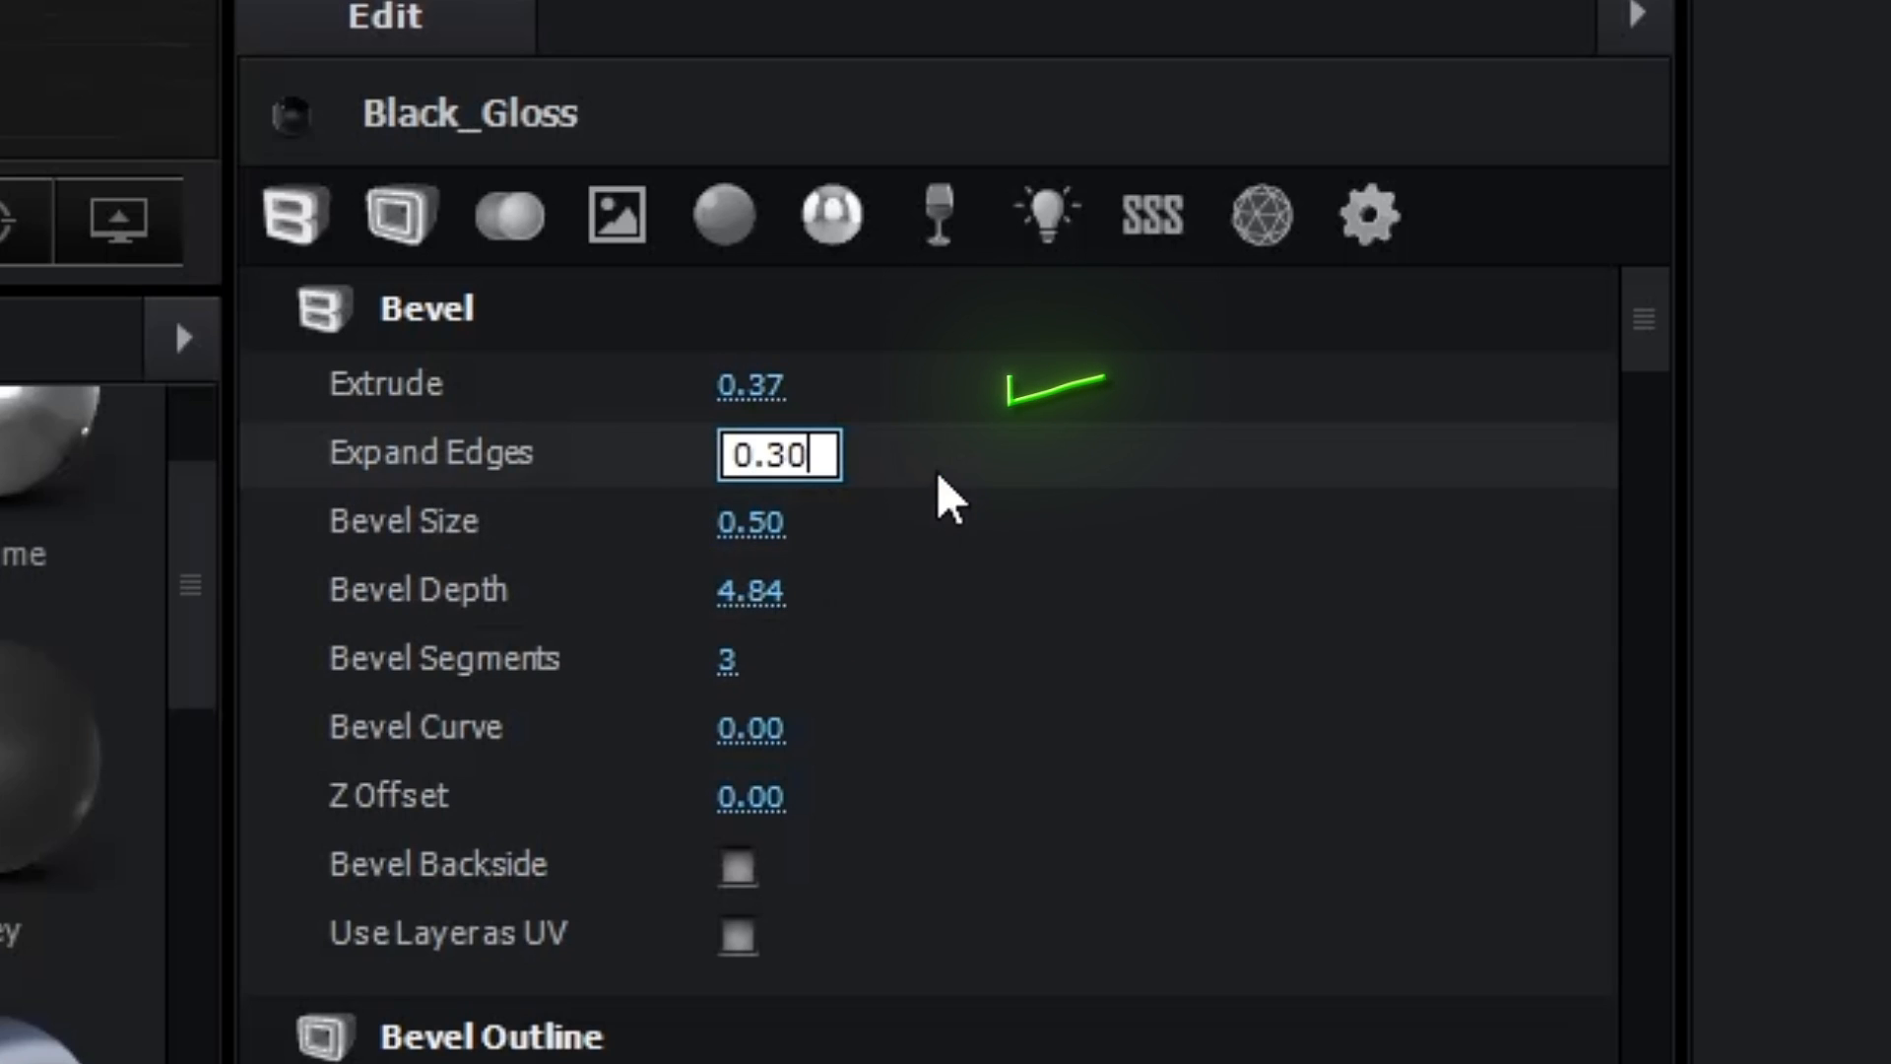
pyautogui.press('Return')
# Set the Black_Gloss bevel's Bevel Size to 0.60 and Bevel Depth to 5.13.
pyautogui.click(751, 511)
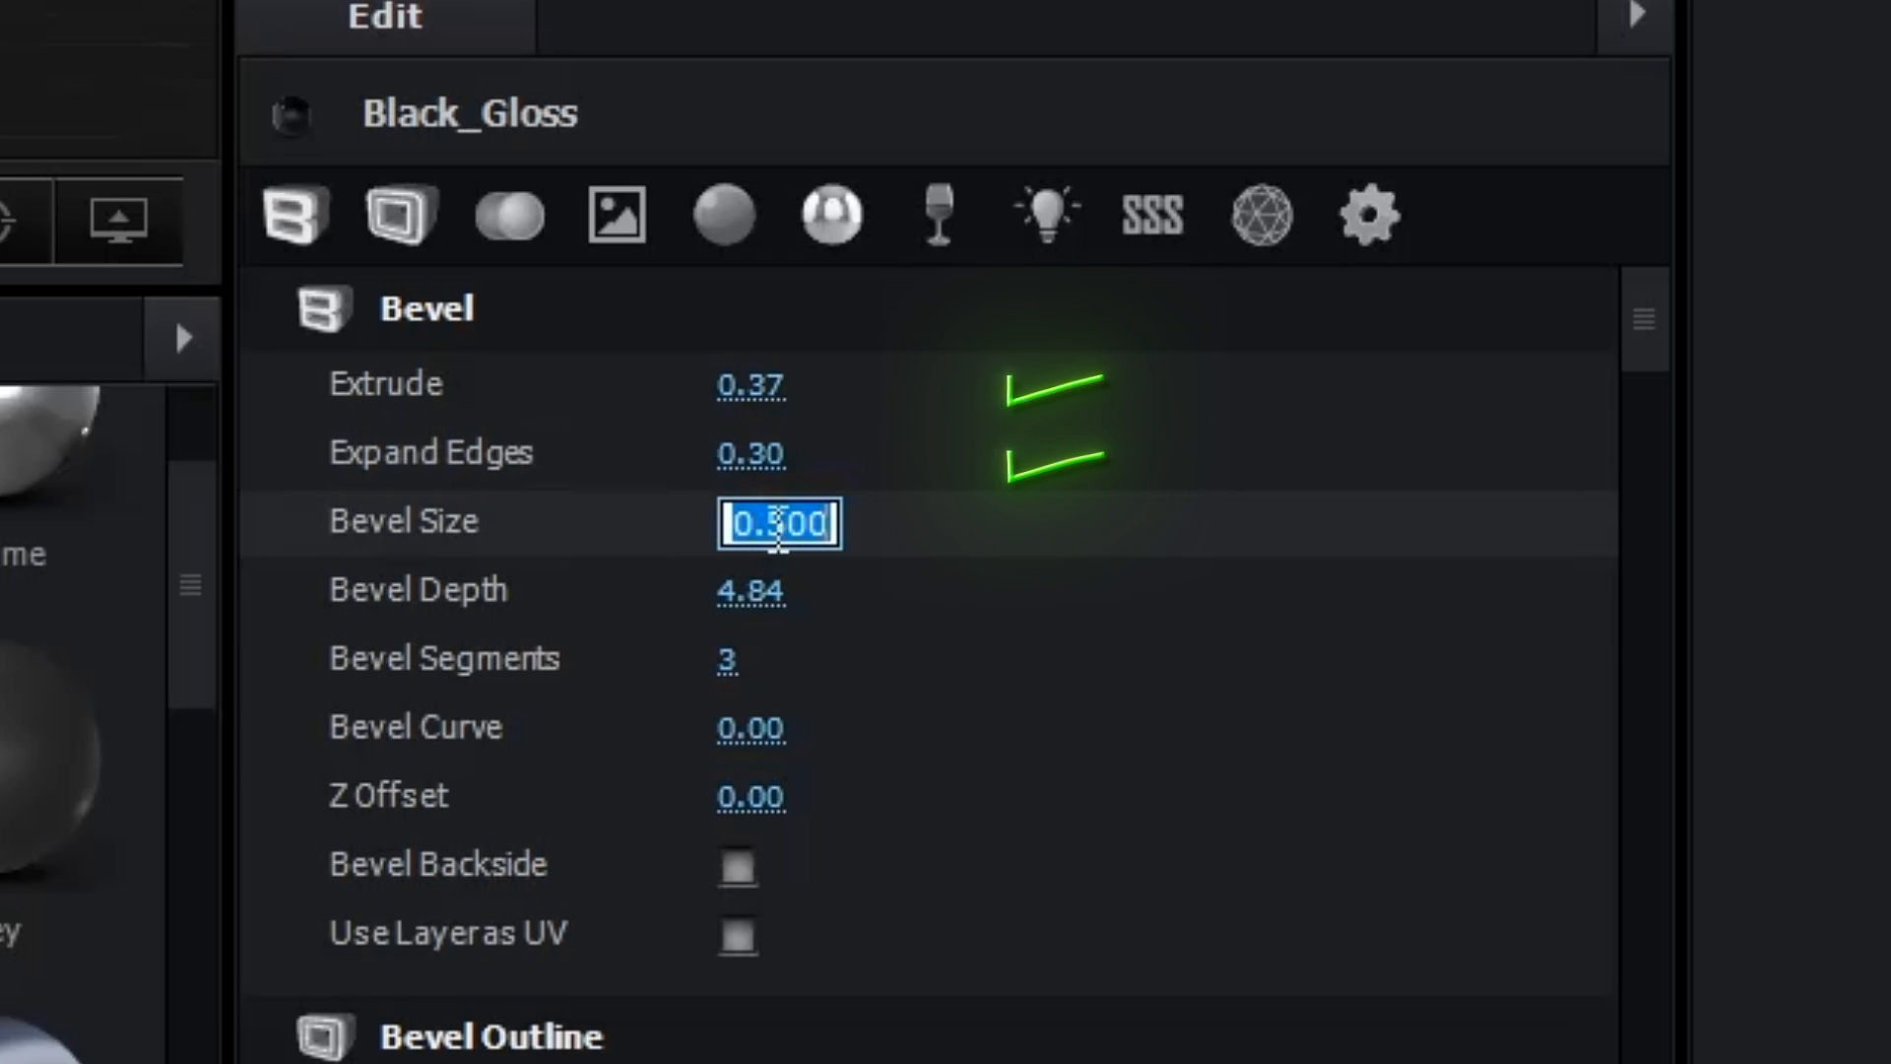
pyautogui.write('0.')
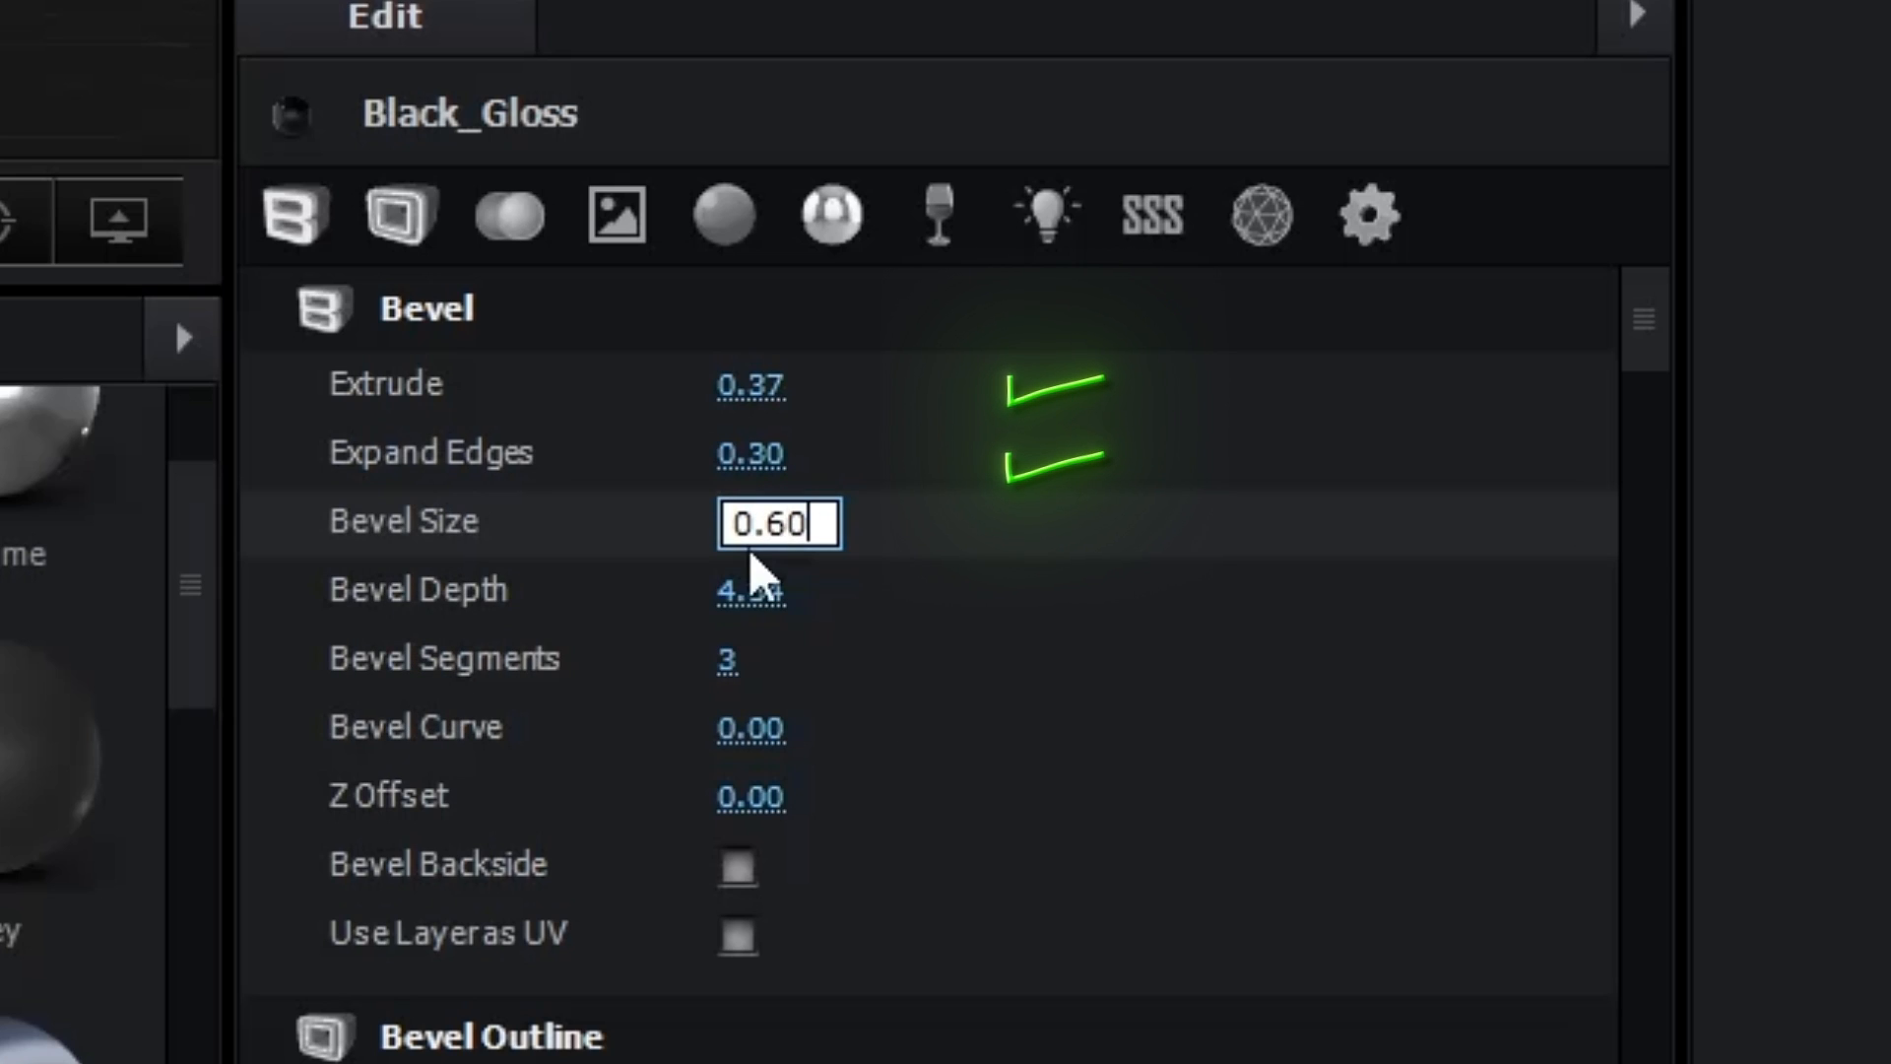
pyautogui.press('Return')
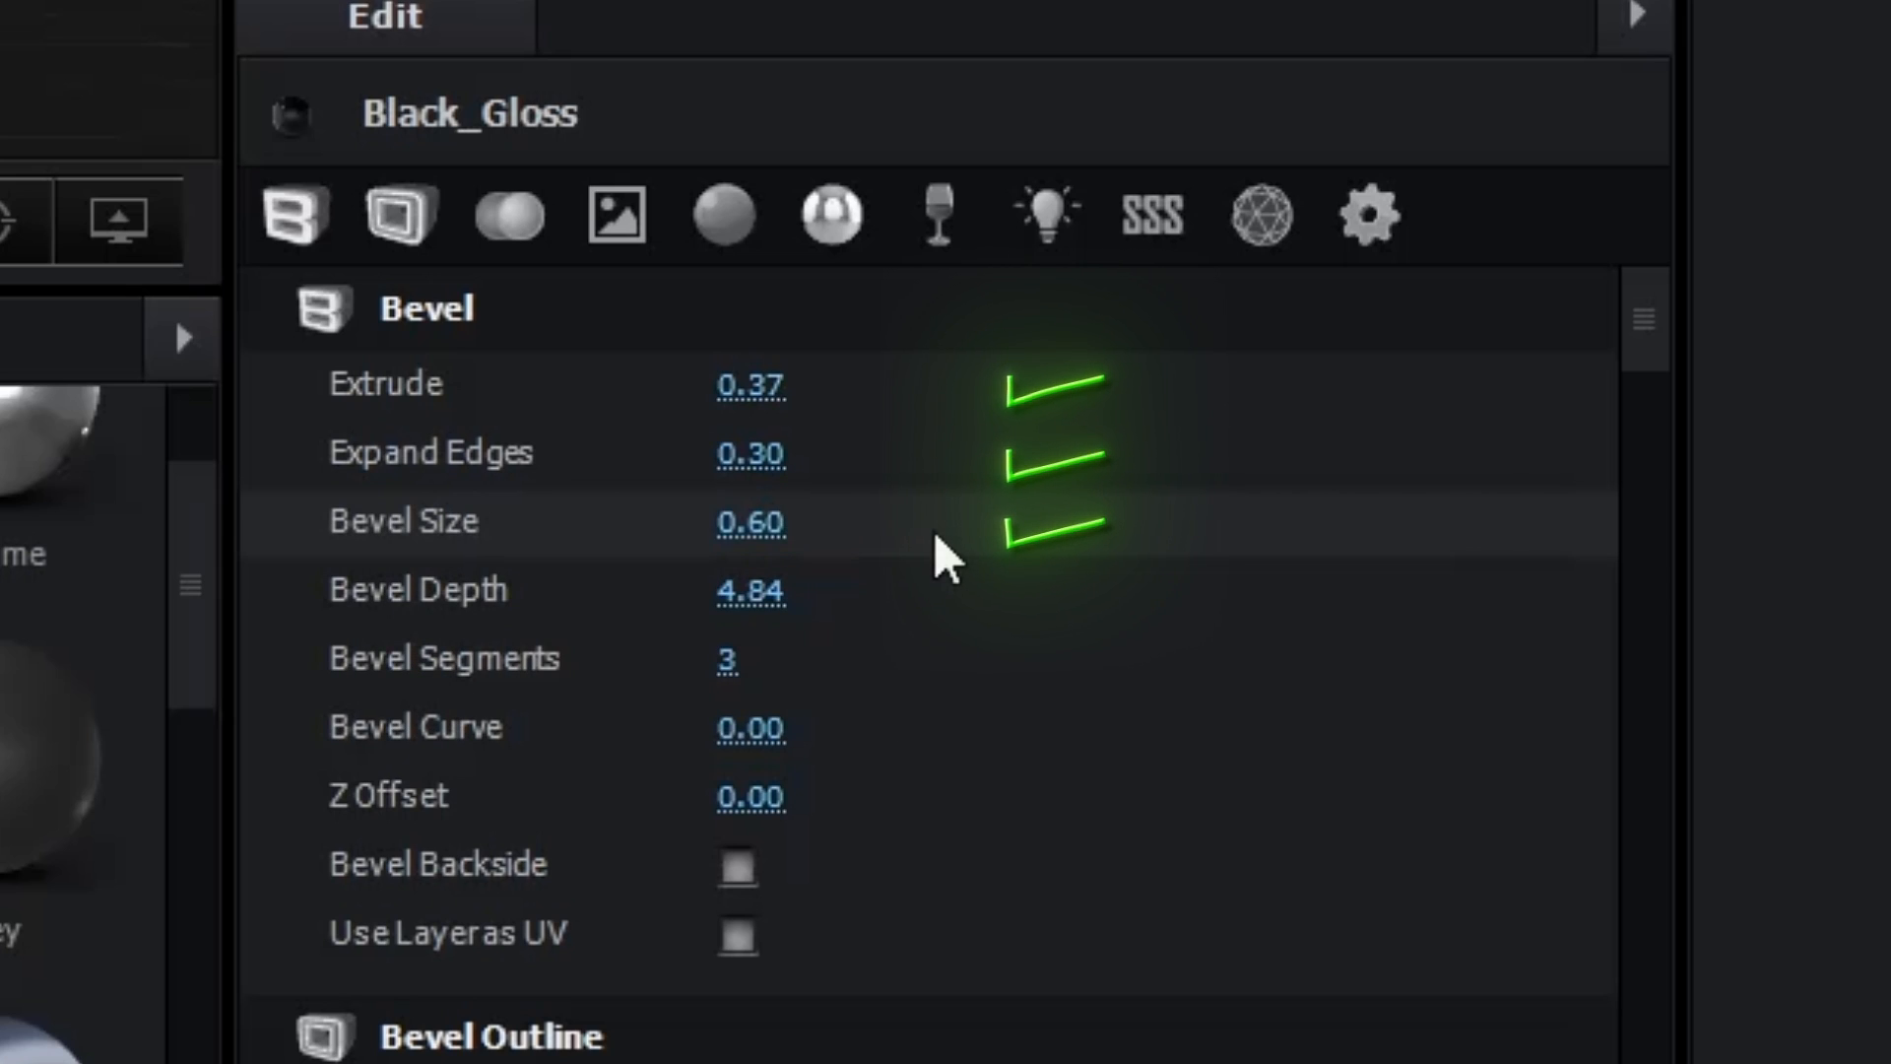
pyautogui.click(741, 589)
pyautogui.write('5')
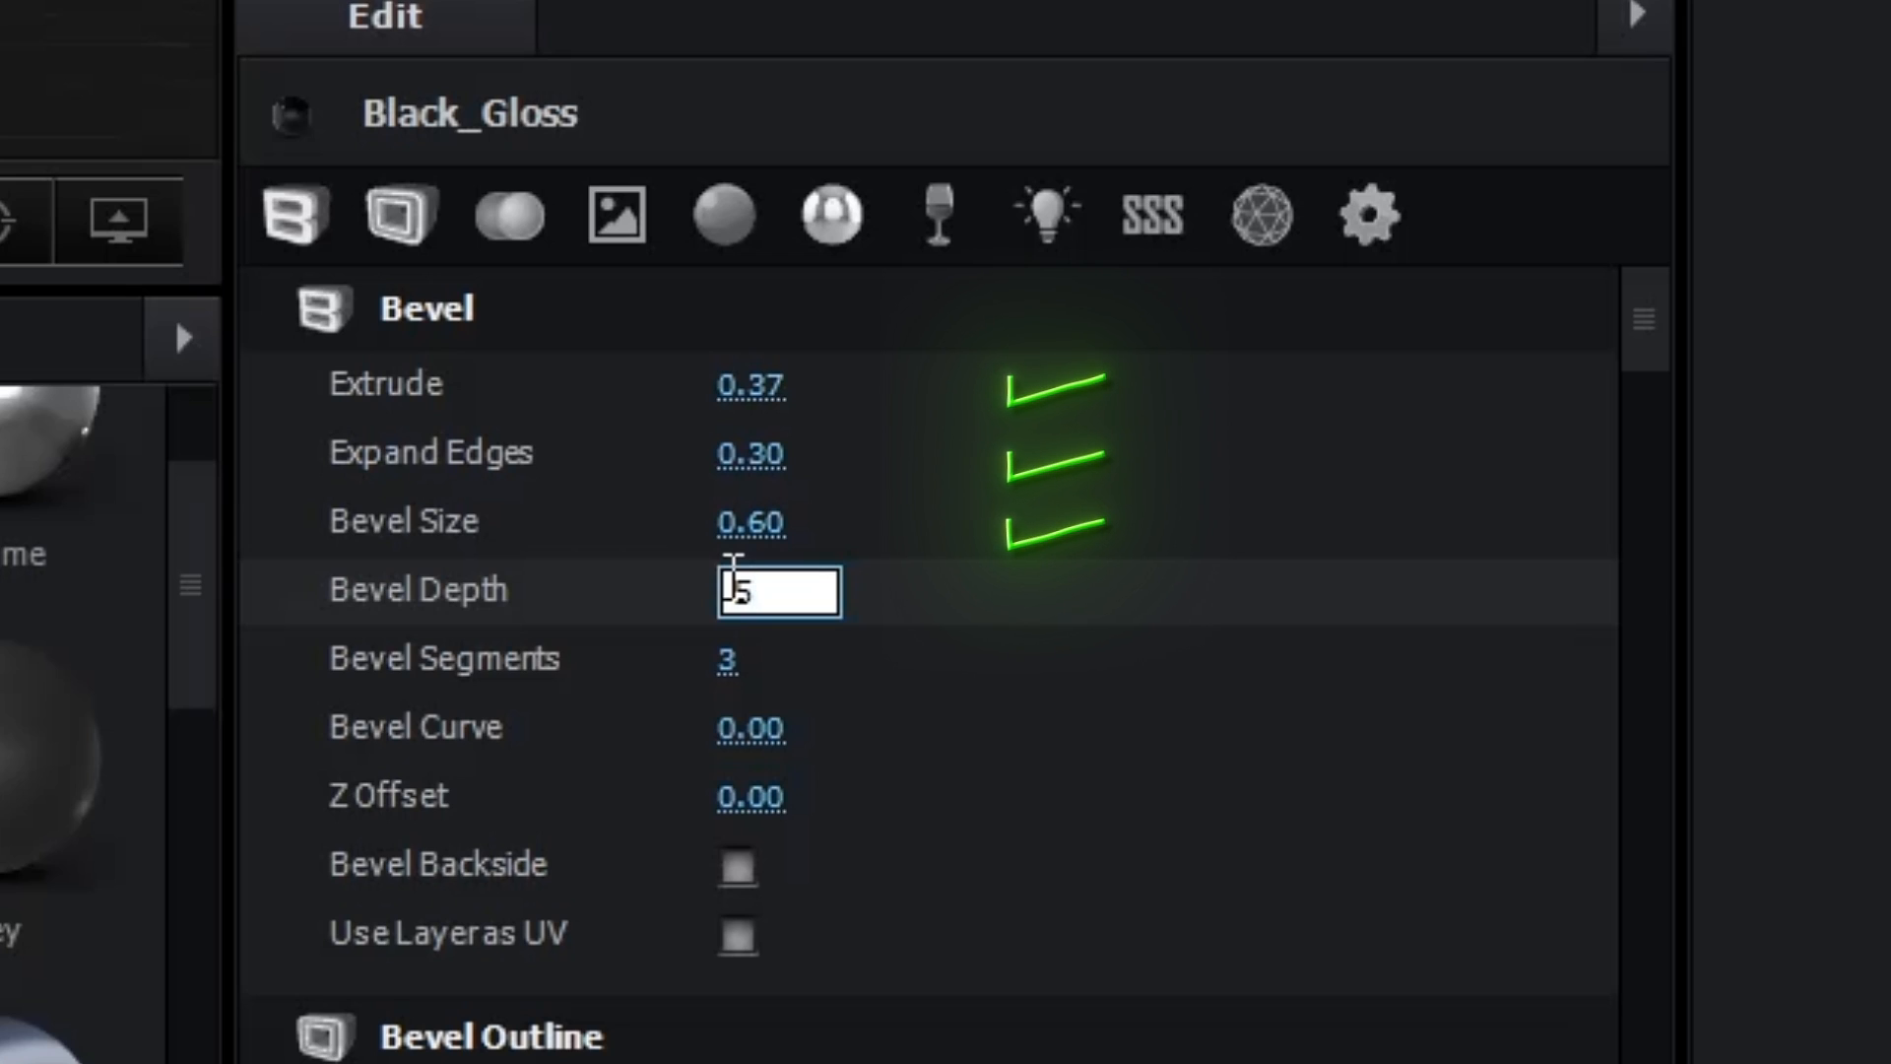
pyautogui.write('.13')
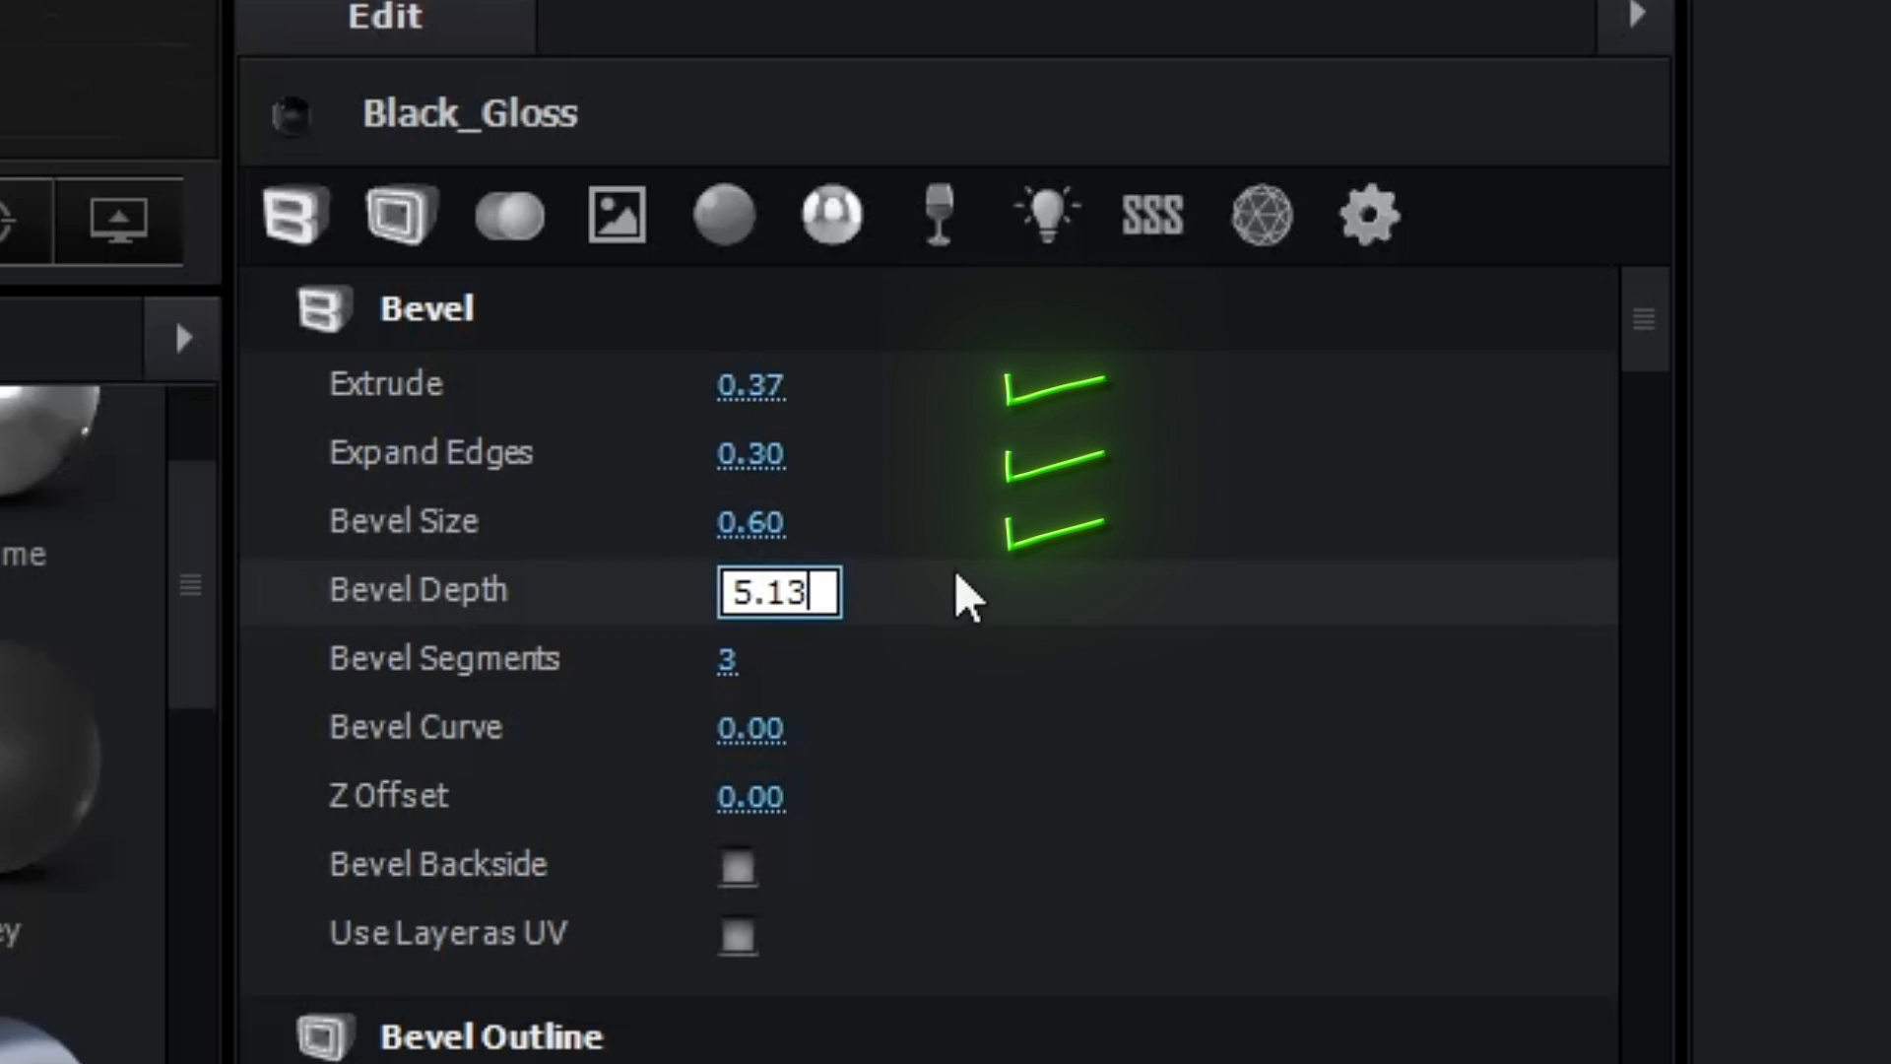
pyautogui.press('Return')
# Give the Black_Gloss bevel 4 Bevel Segments and a Bevel Curve of 0.25.
pyautogui.click(734, 660)
pyautogui.write('4')
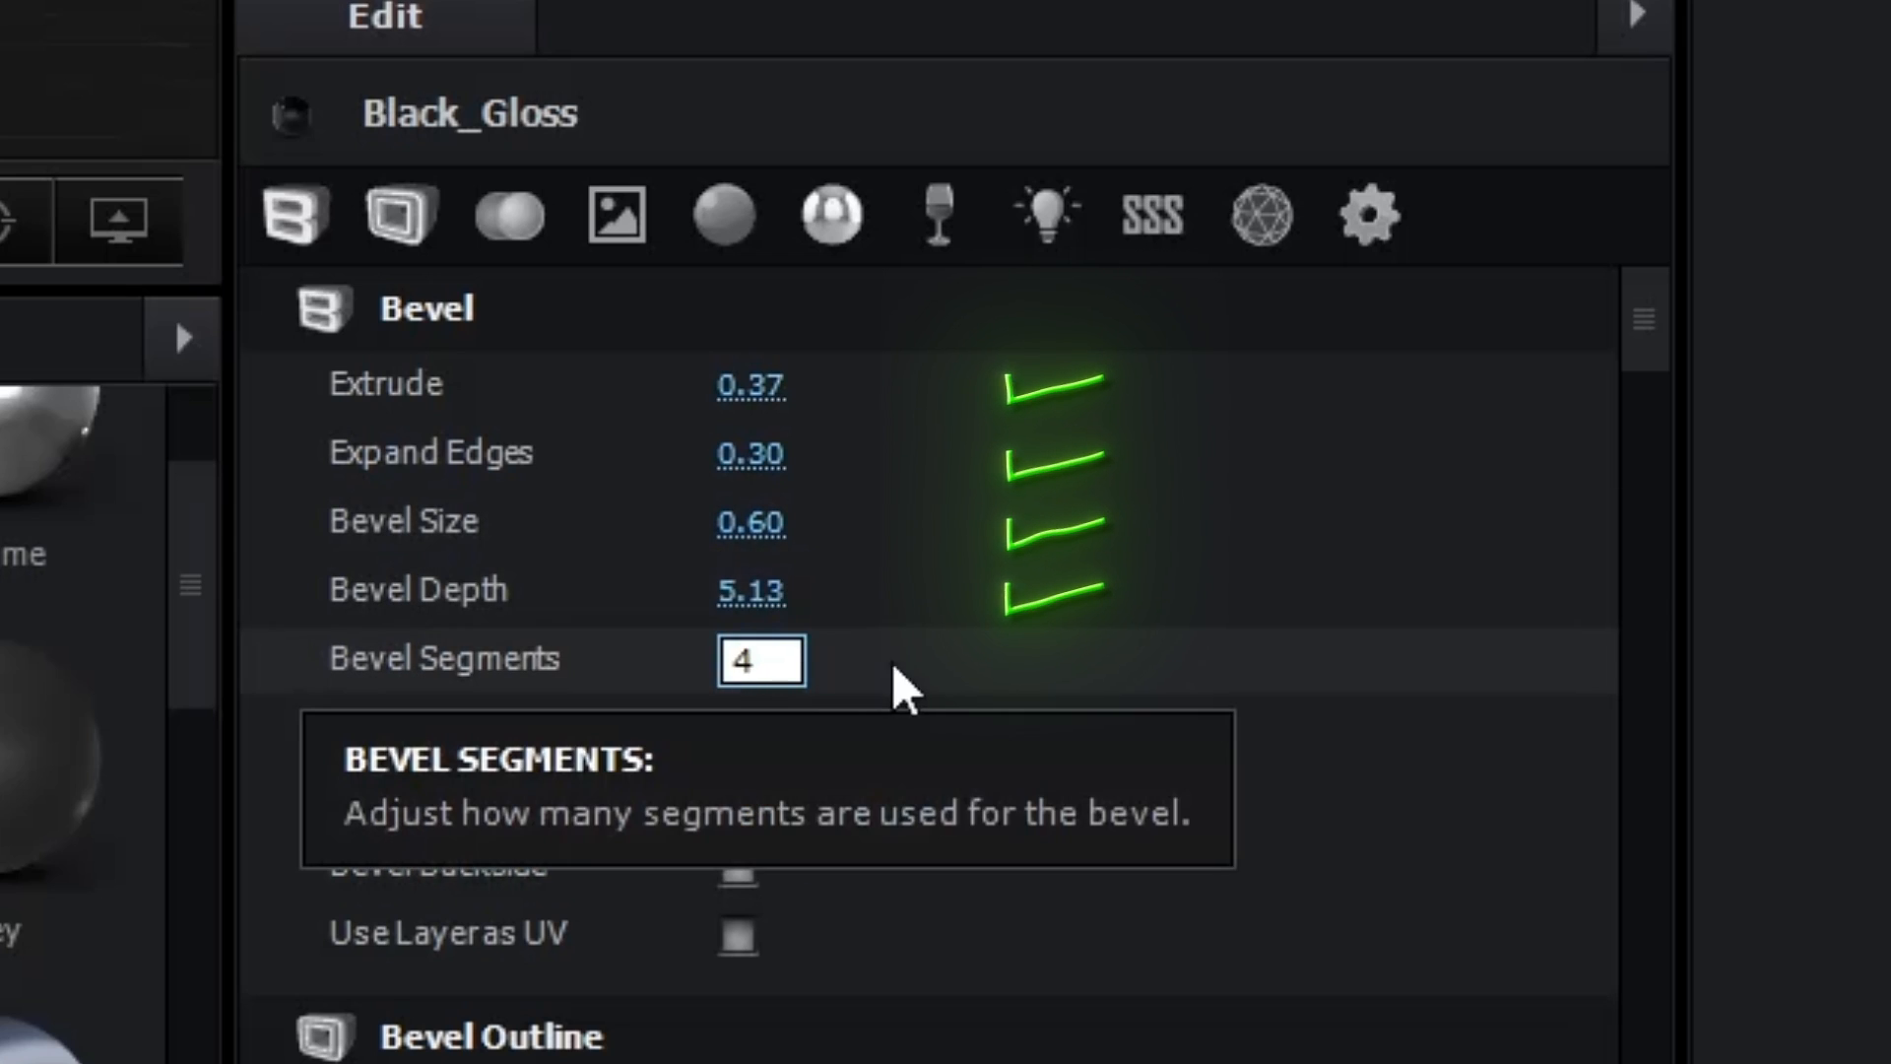
pyautogui.press('Return')
pyautogui.click(809, 719)
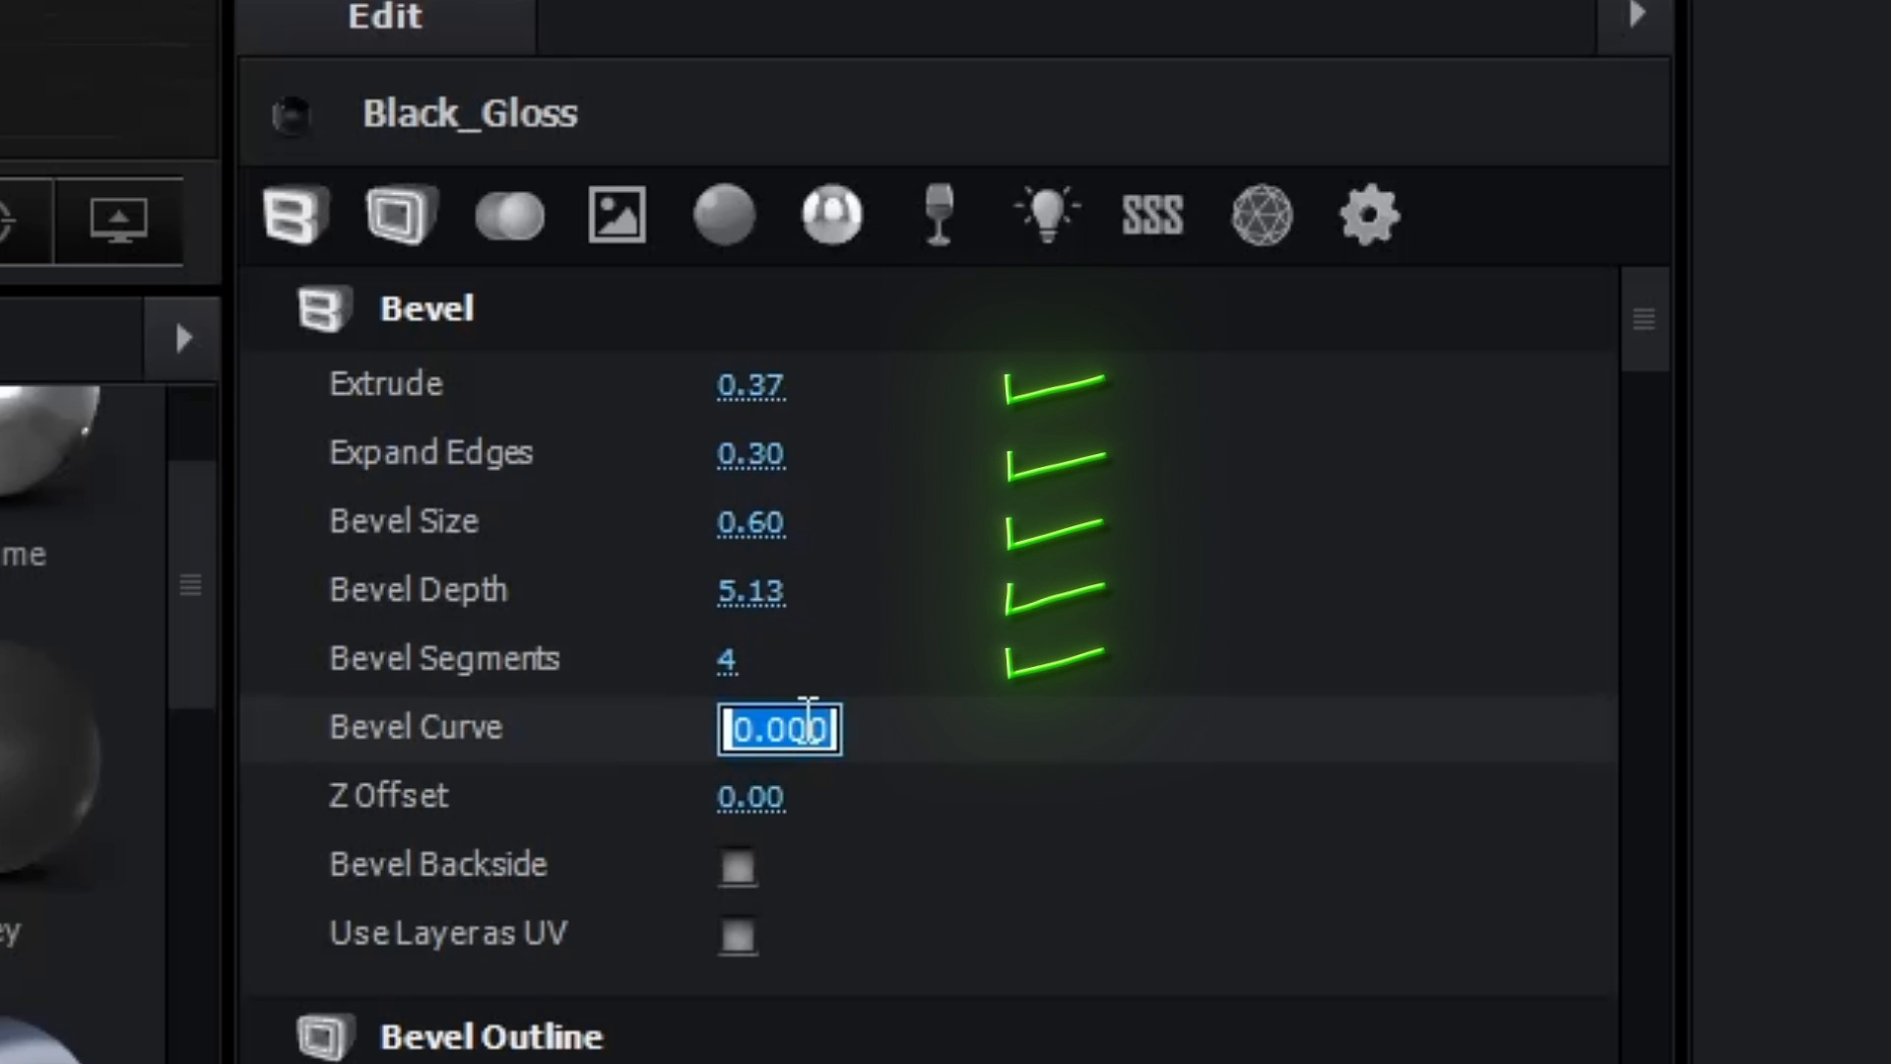
pyautogui.write('0.25')
pyautogui.press('Return')
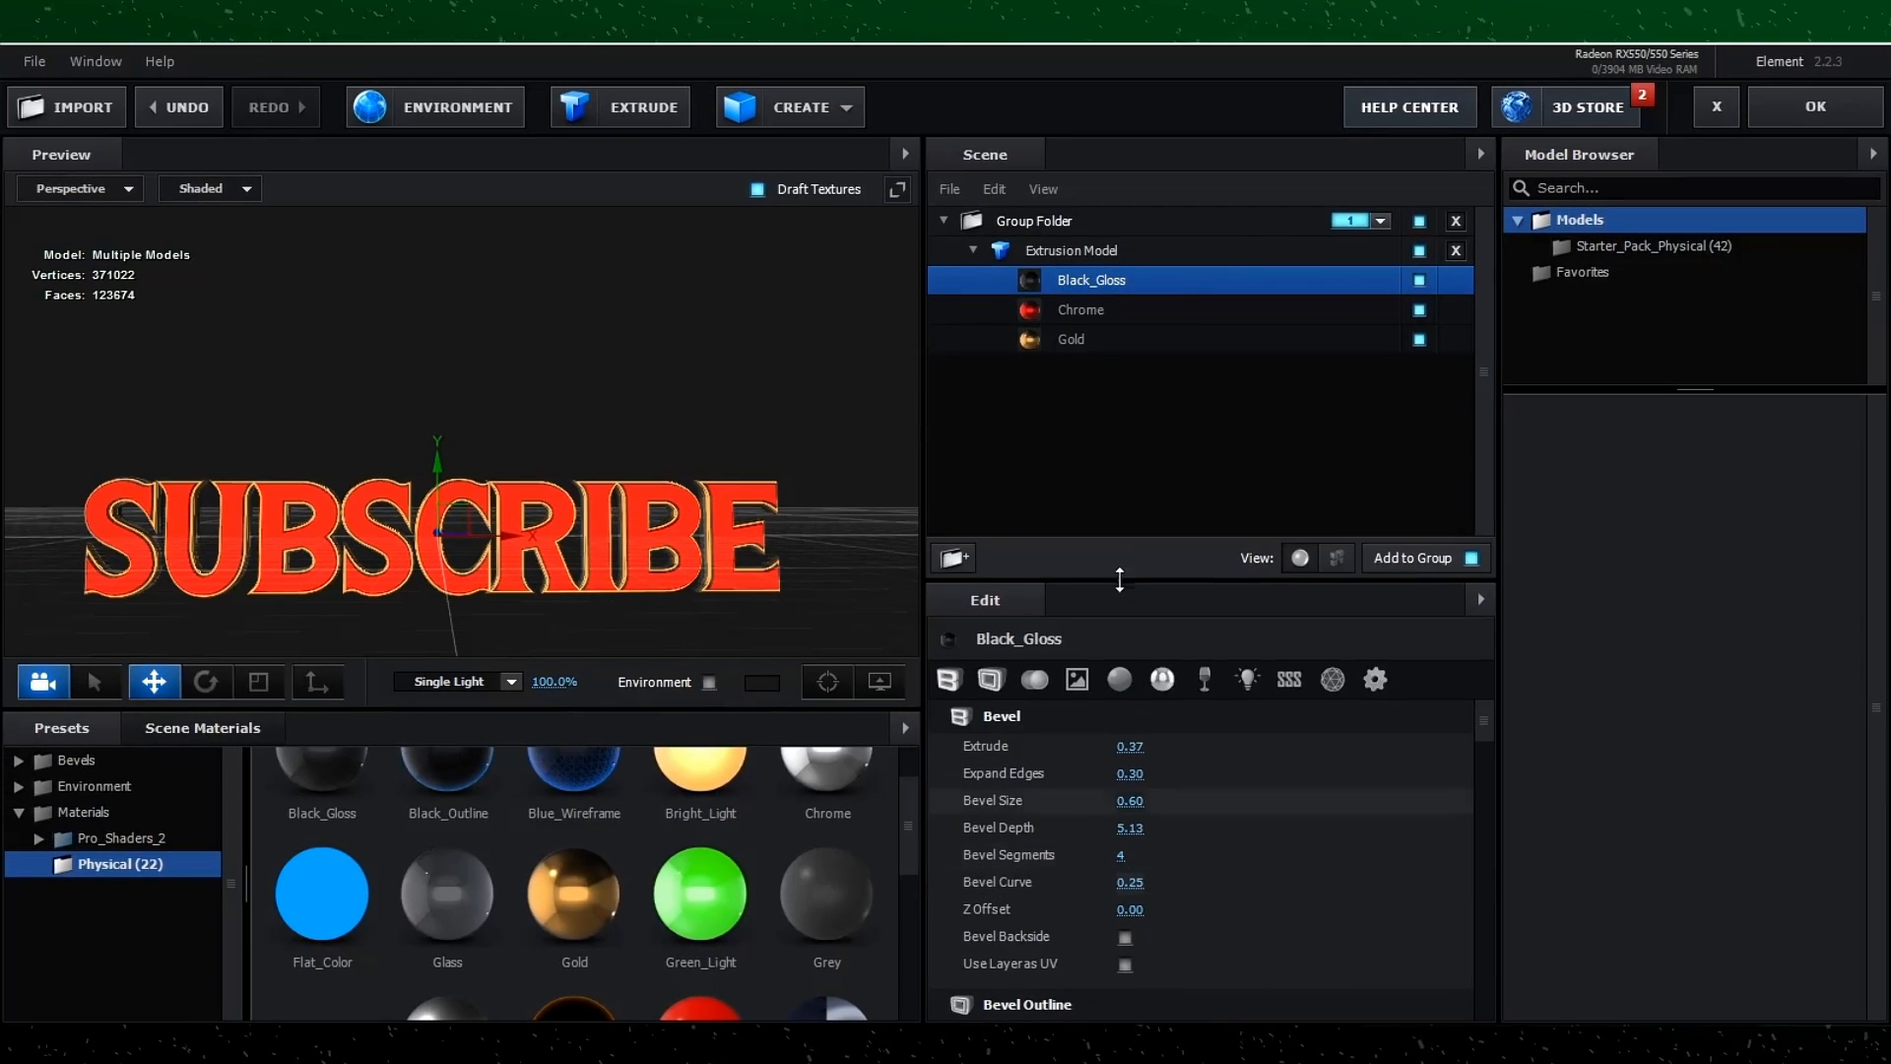
# For the Chrome bevel, set Extrude to 1.21 and Expand Edges to -0.49.
pyautogui.click(1085, 311)
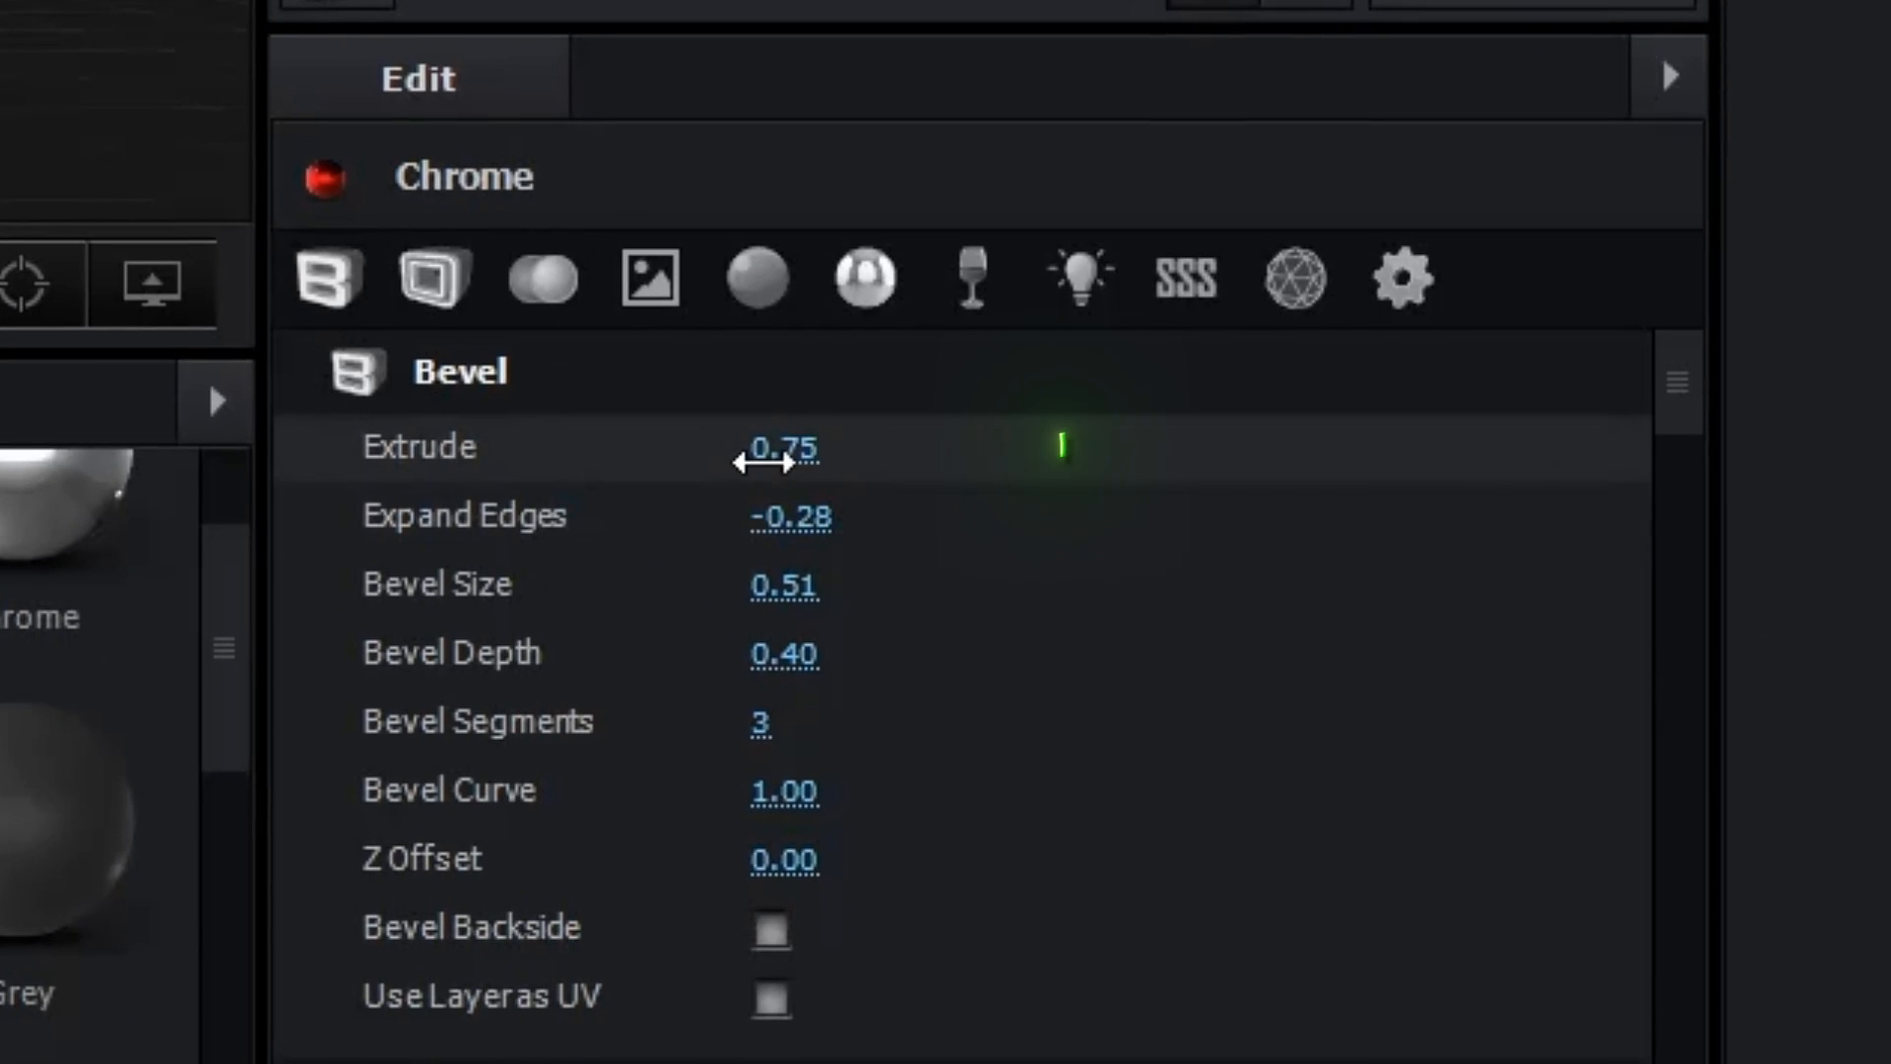
pyautogui.moveTo(764, 461); pyautogui.dragTo(872, 498)
pyautogui.click(804, 492)
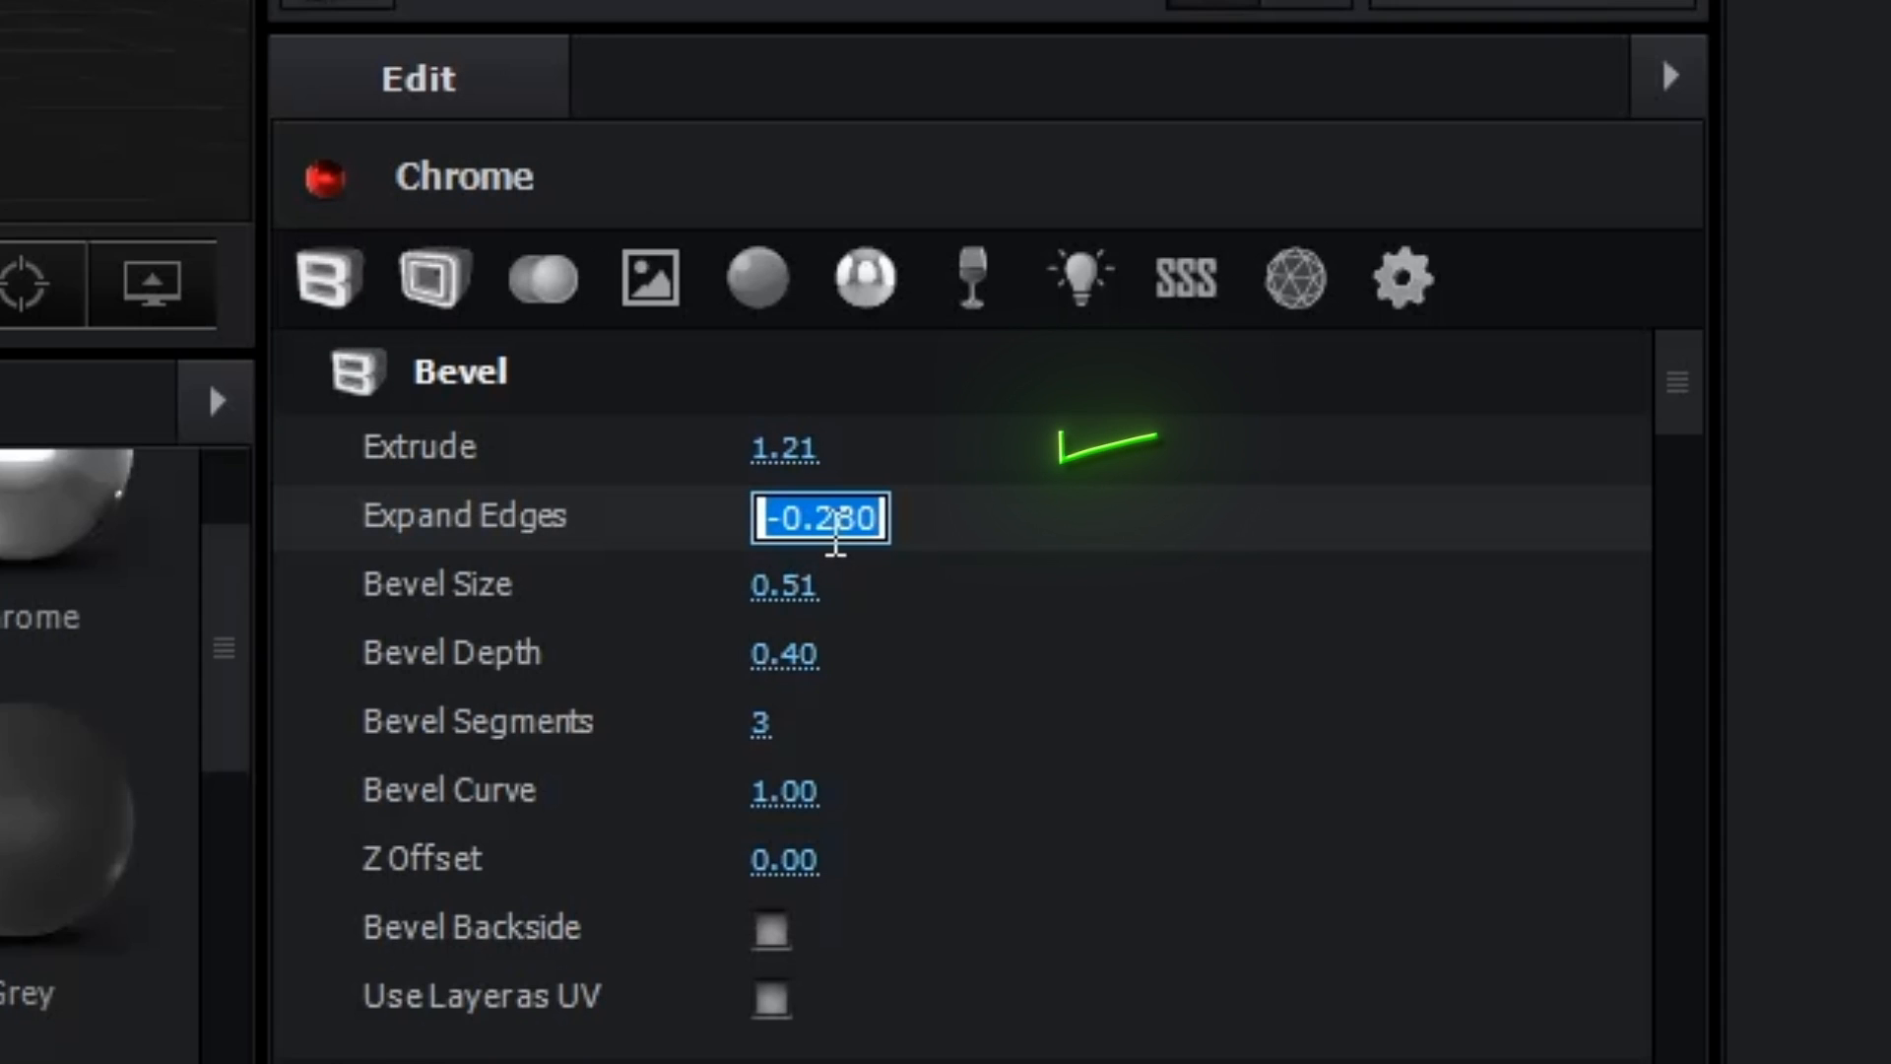
pyautogui.write('-0')
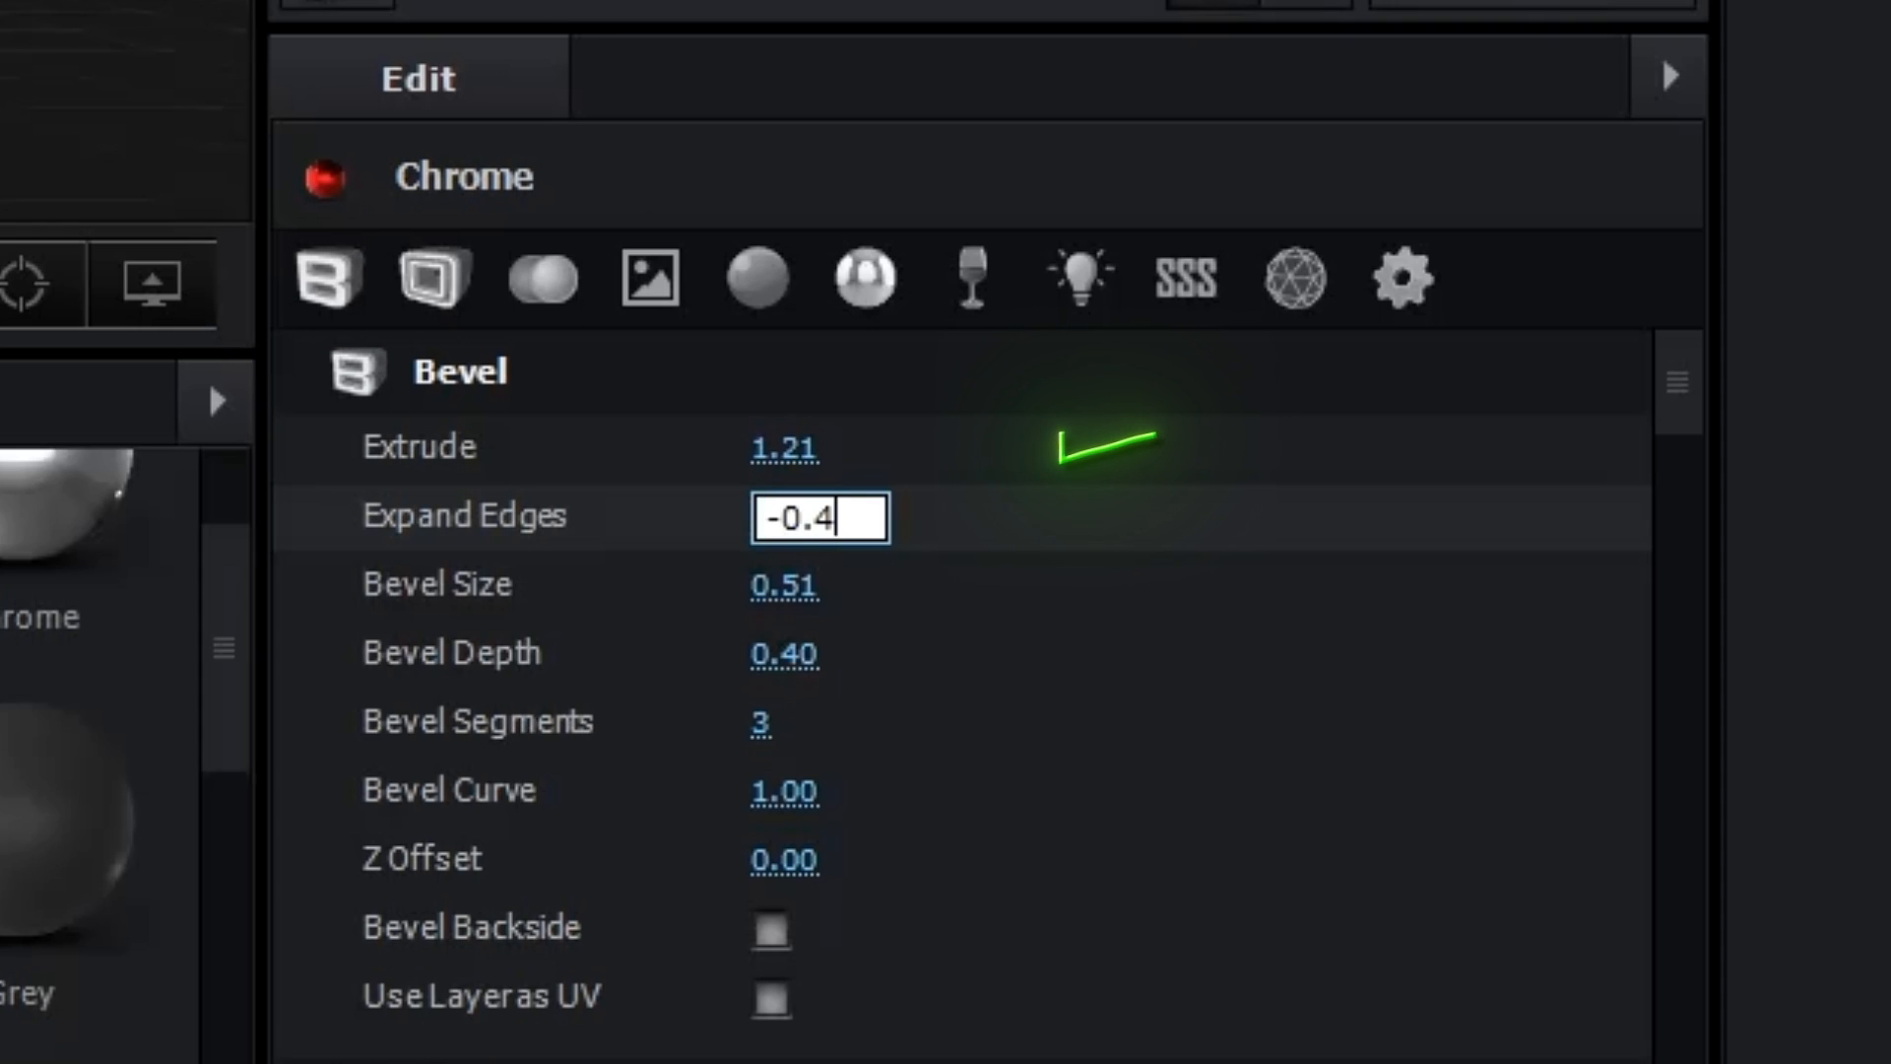
pyautogui.press('Return')
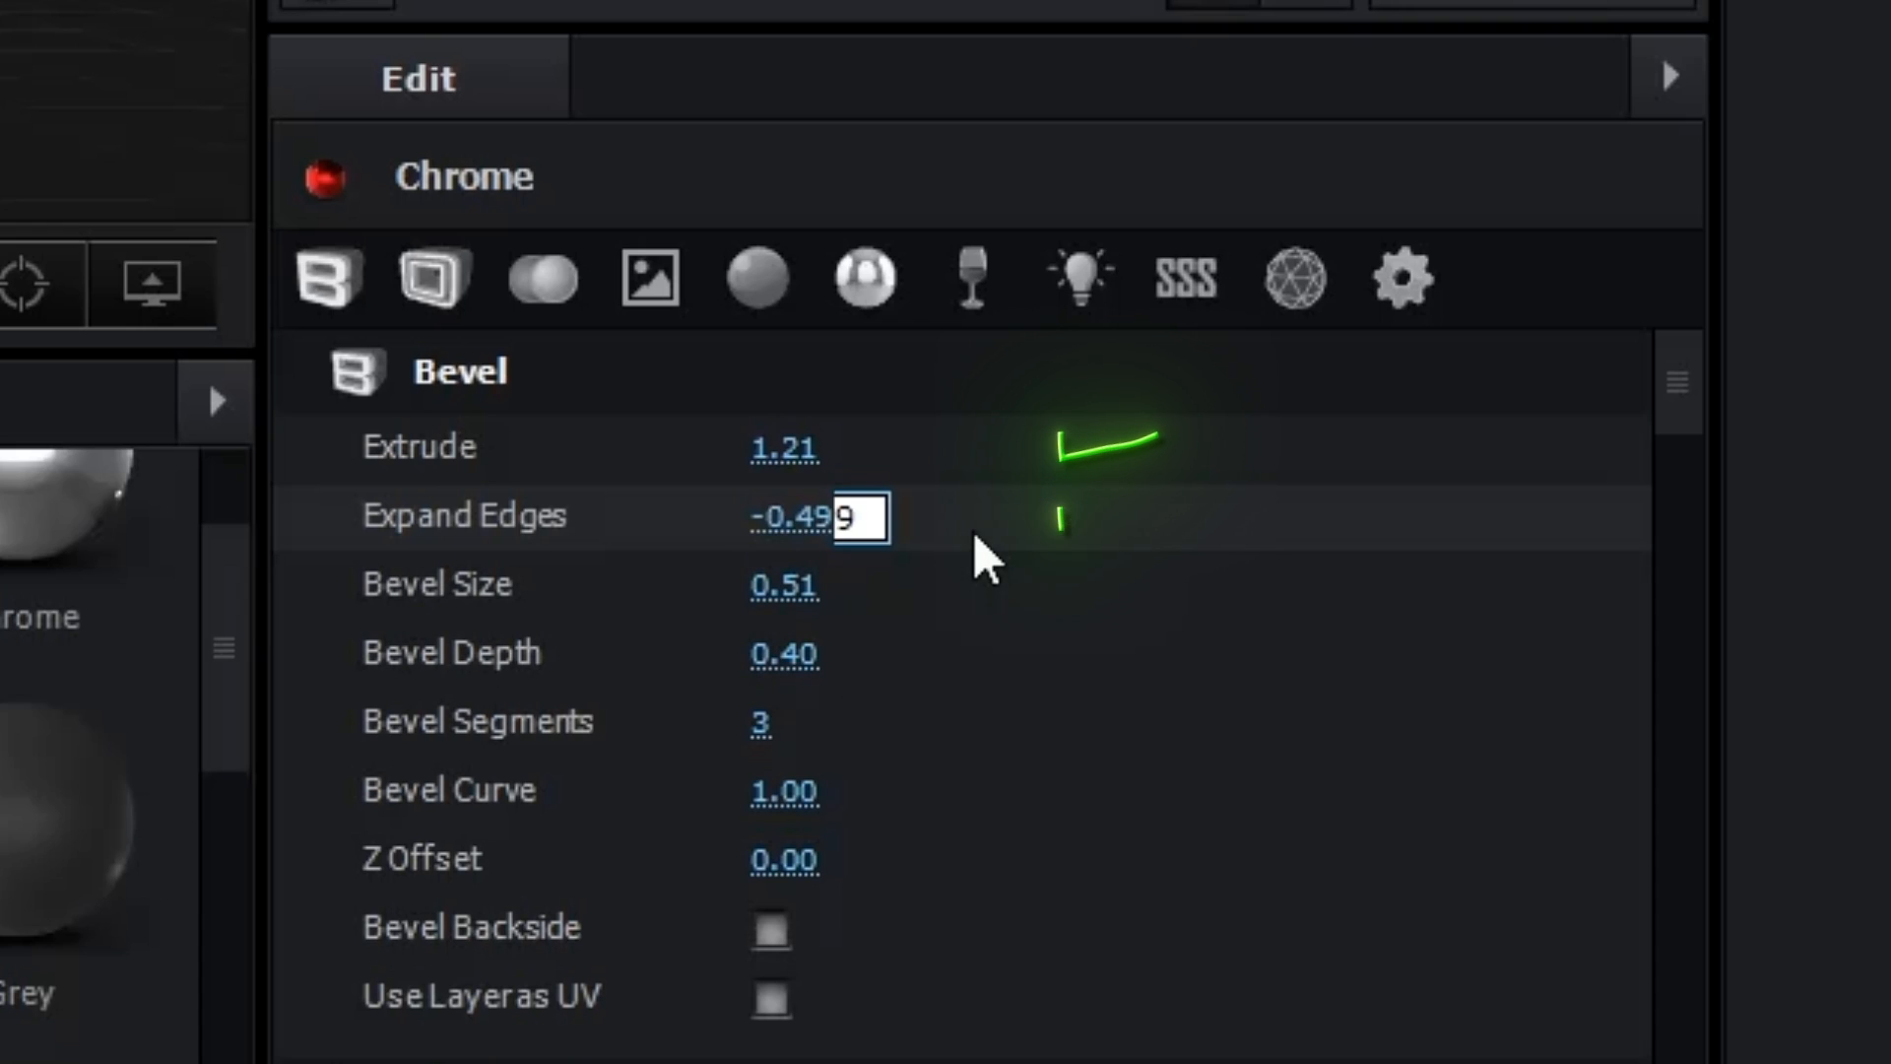
# Set the Chrome bevel's Bevel Size to 0.43 and Bevel Depth to 0.54.
pyautogui.click(778, 587)
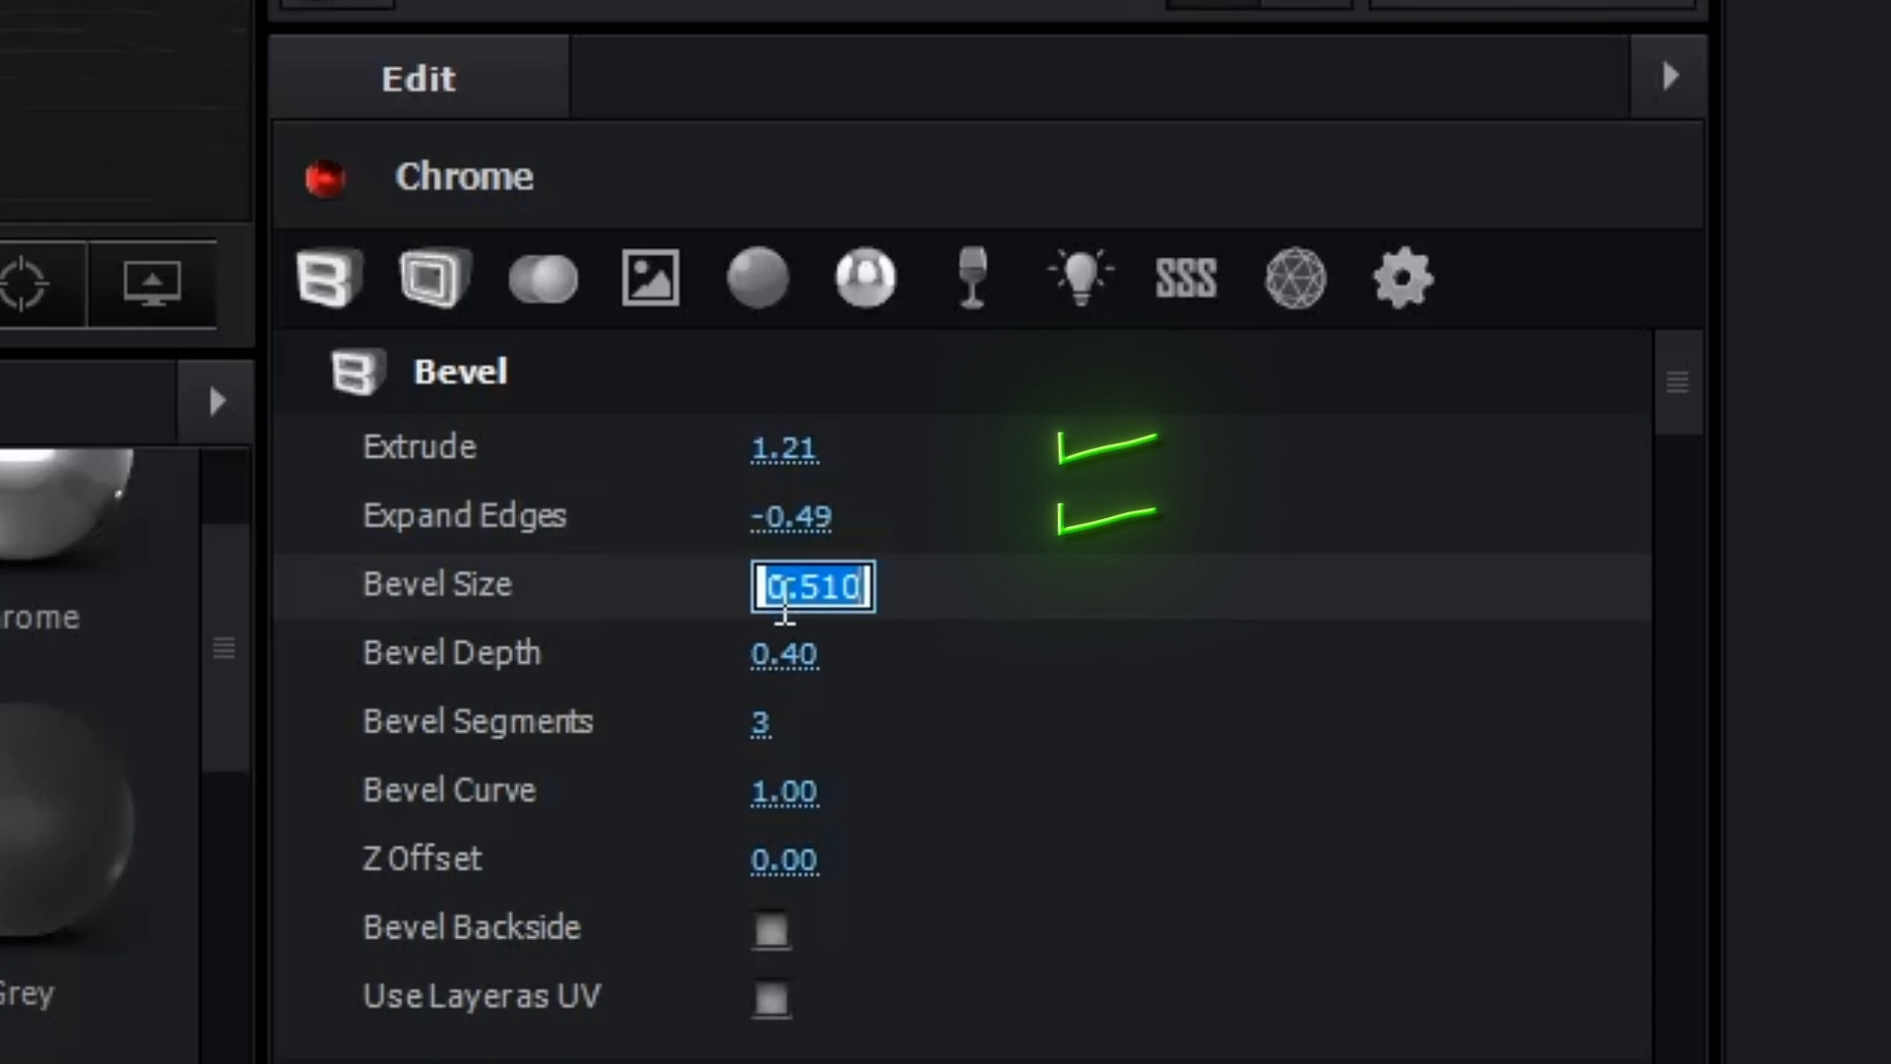
pyautogui.write('0')
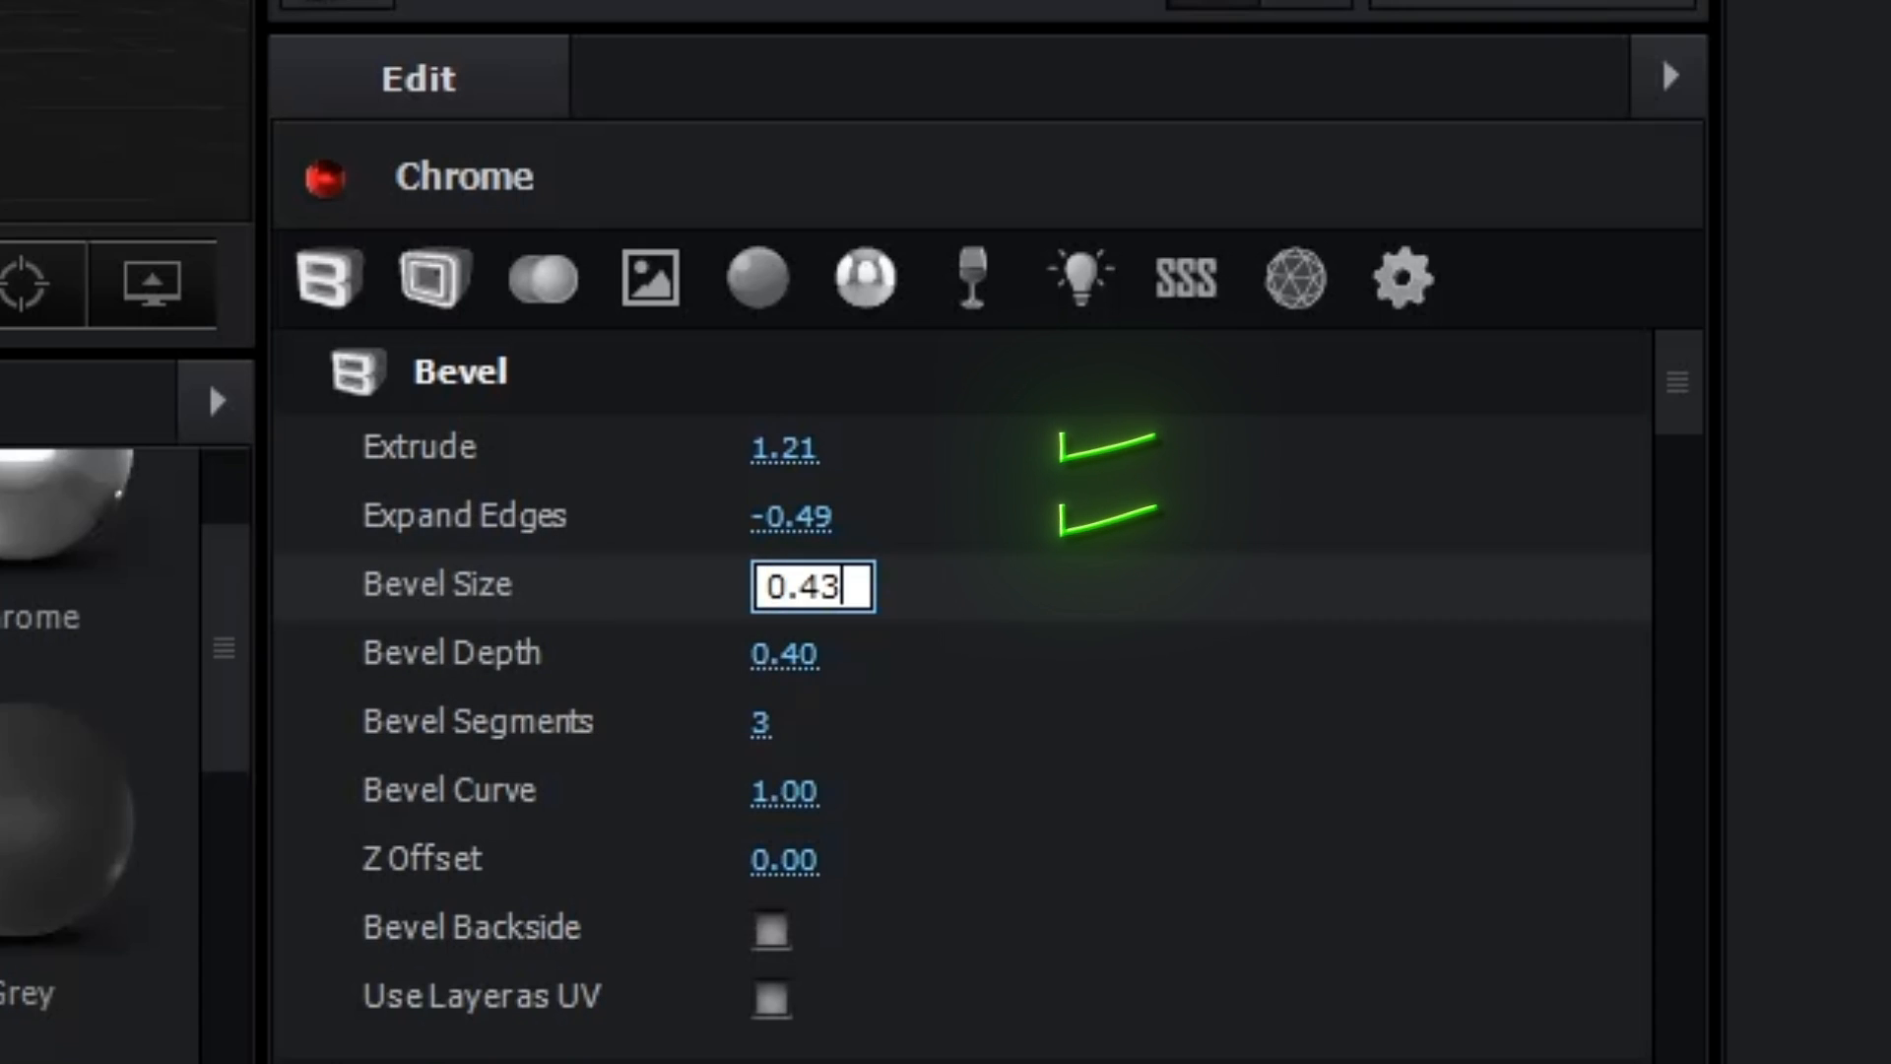
pyautogui.write('.43')
pyautogui.press('Return')
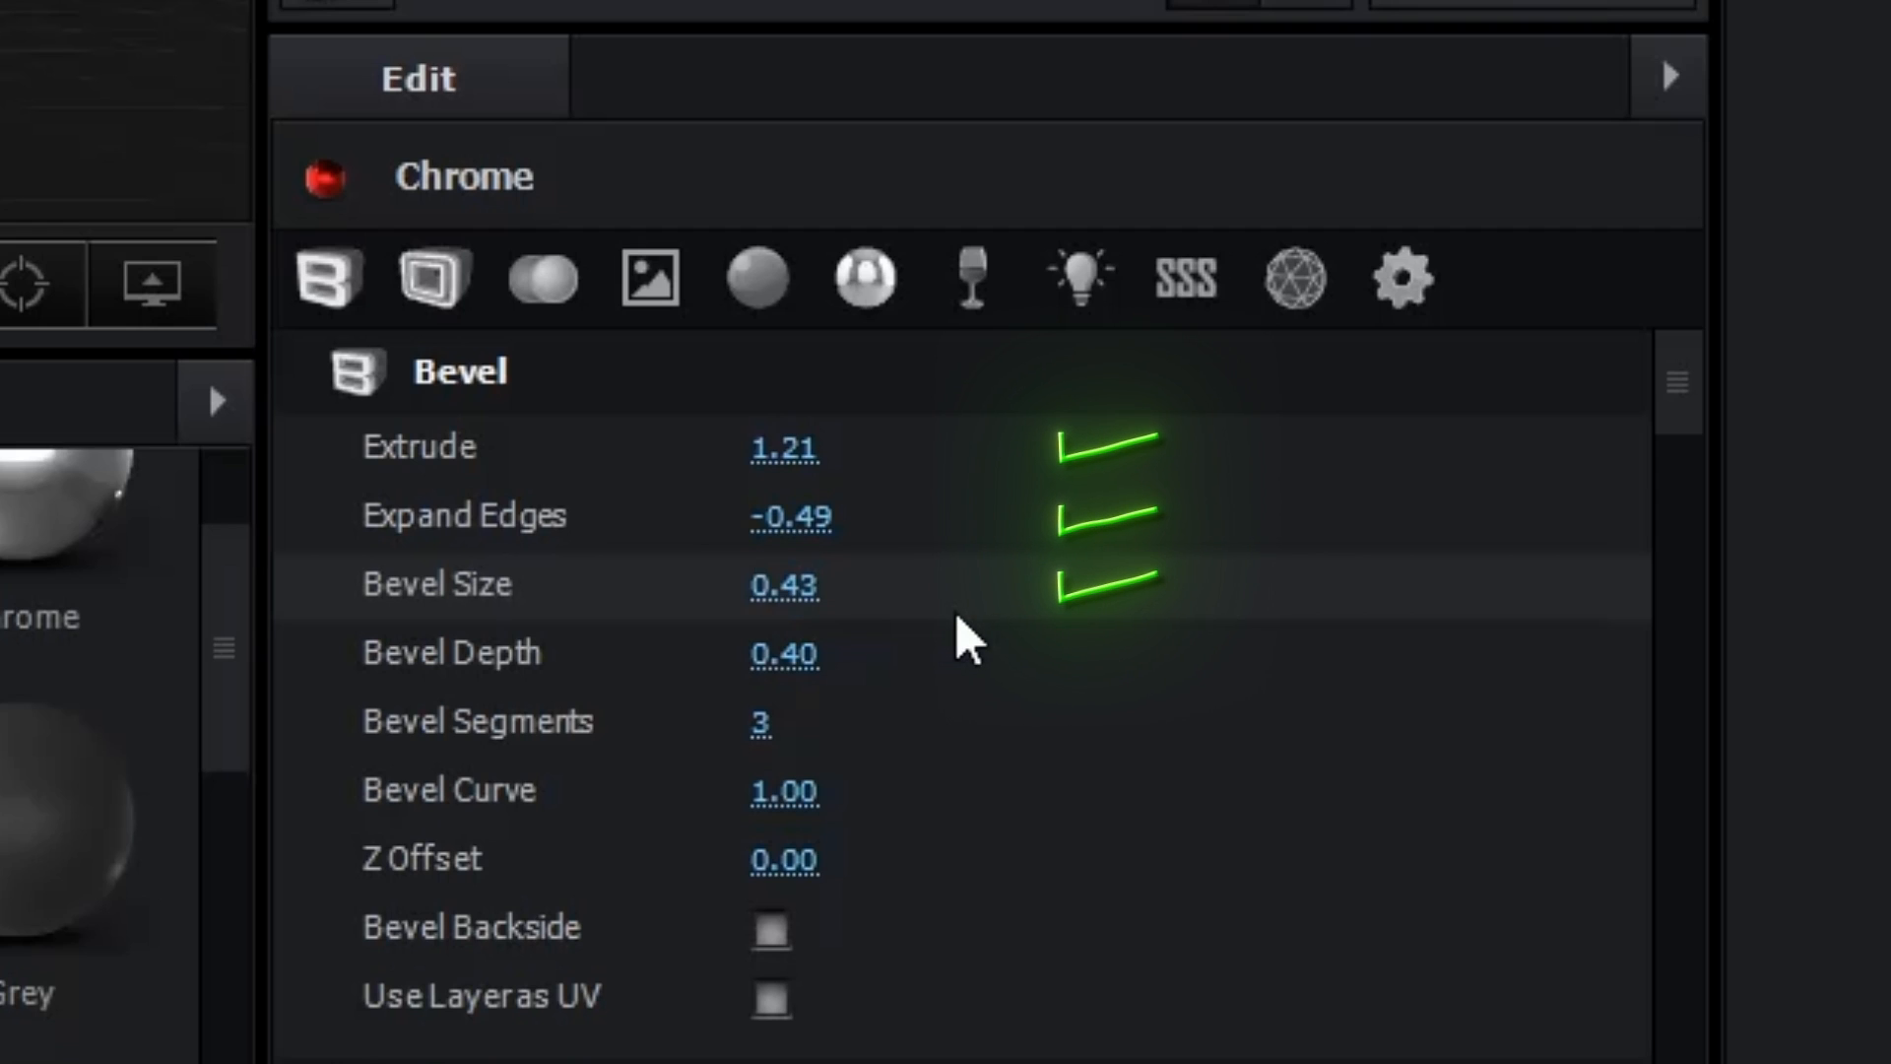
pyautogui.click(816, 656)
pyautogui.write('0.')
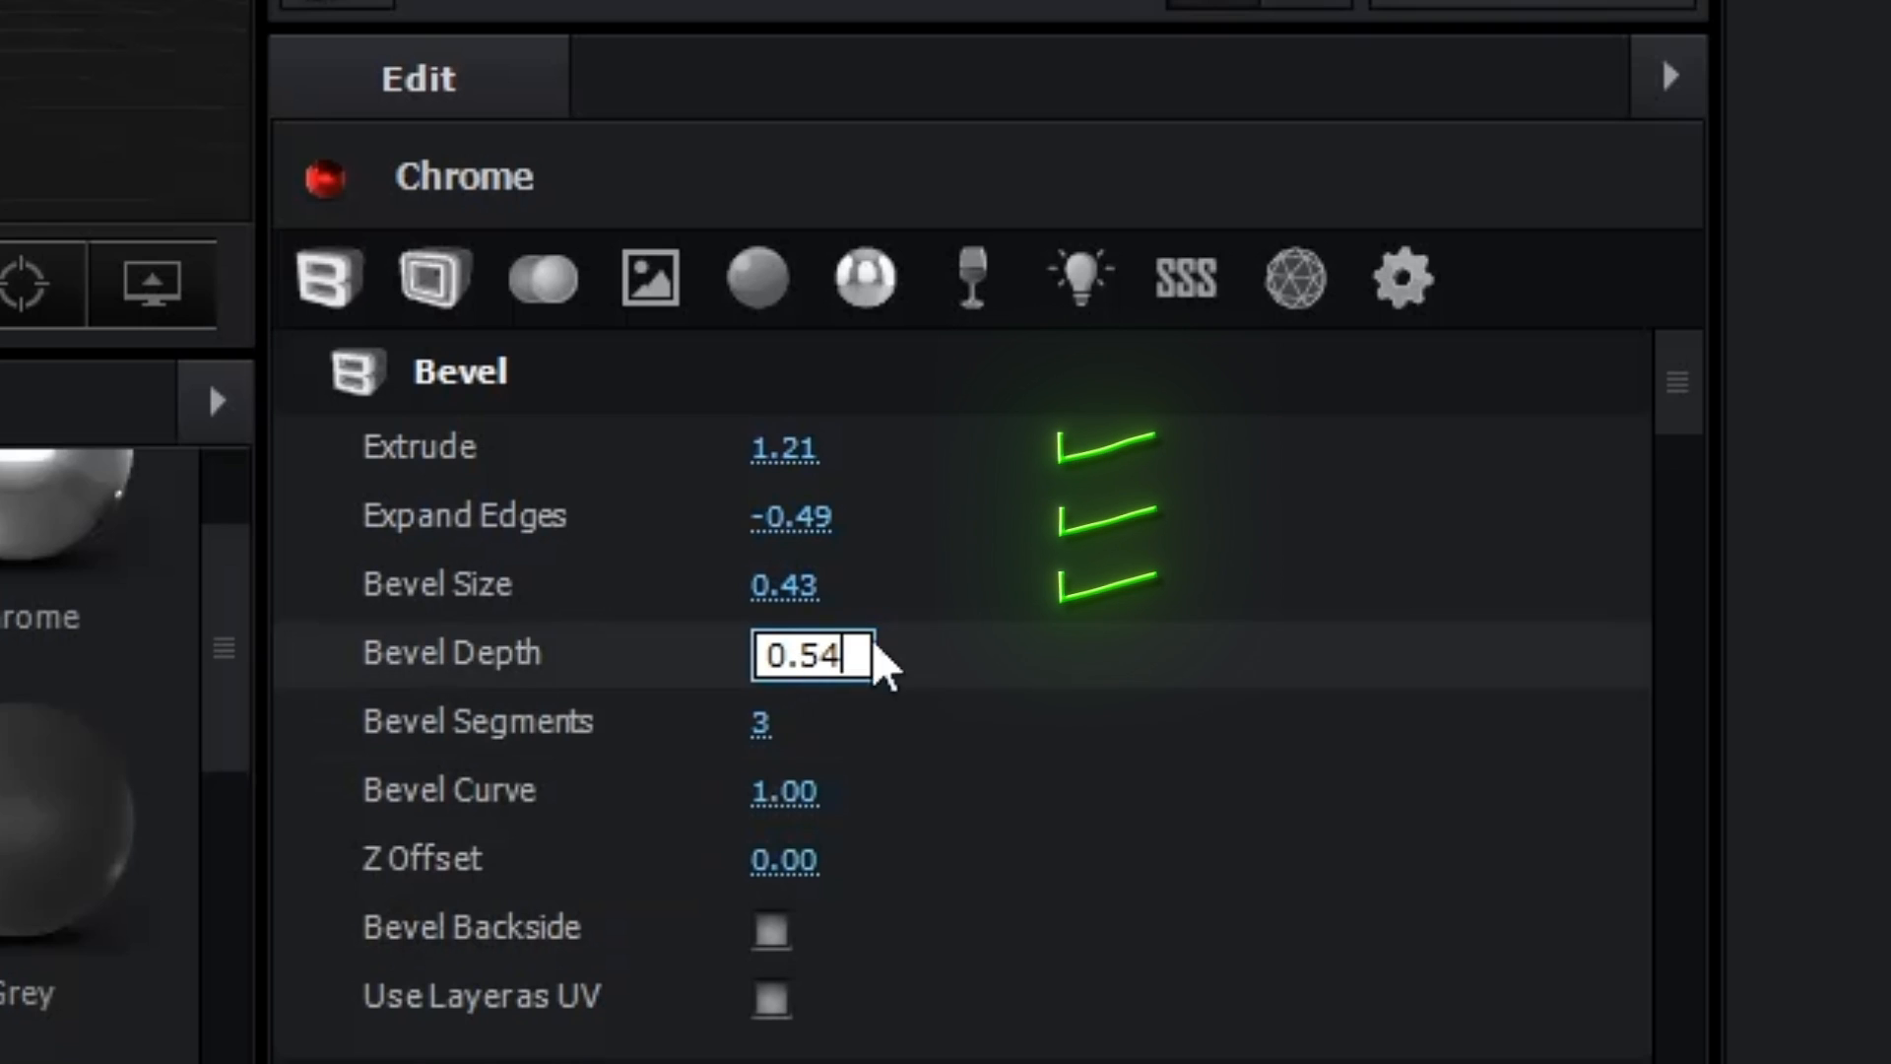
pyautogui.press('Return')
# Set the Chrome bevel's Bevel Curve to 0.71.
pyautogui.click(786, 791)
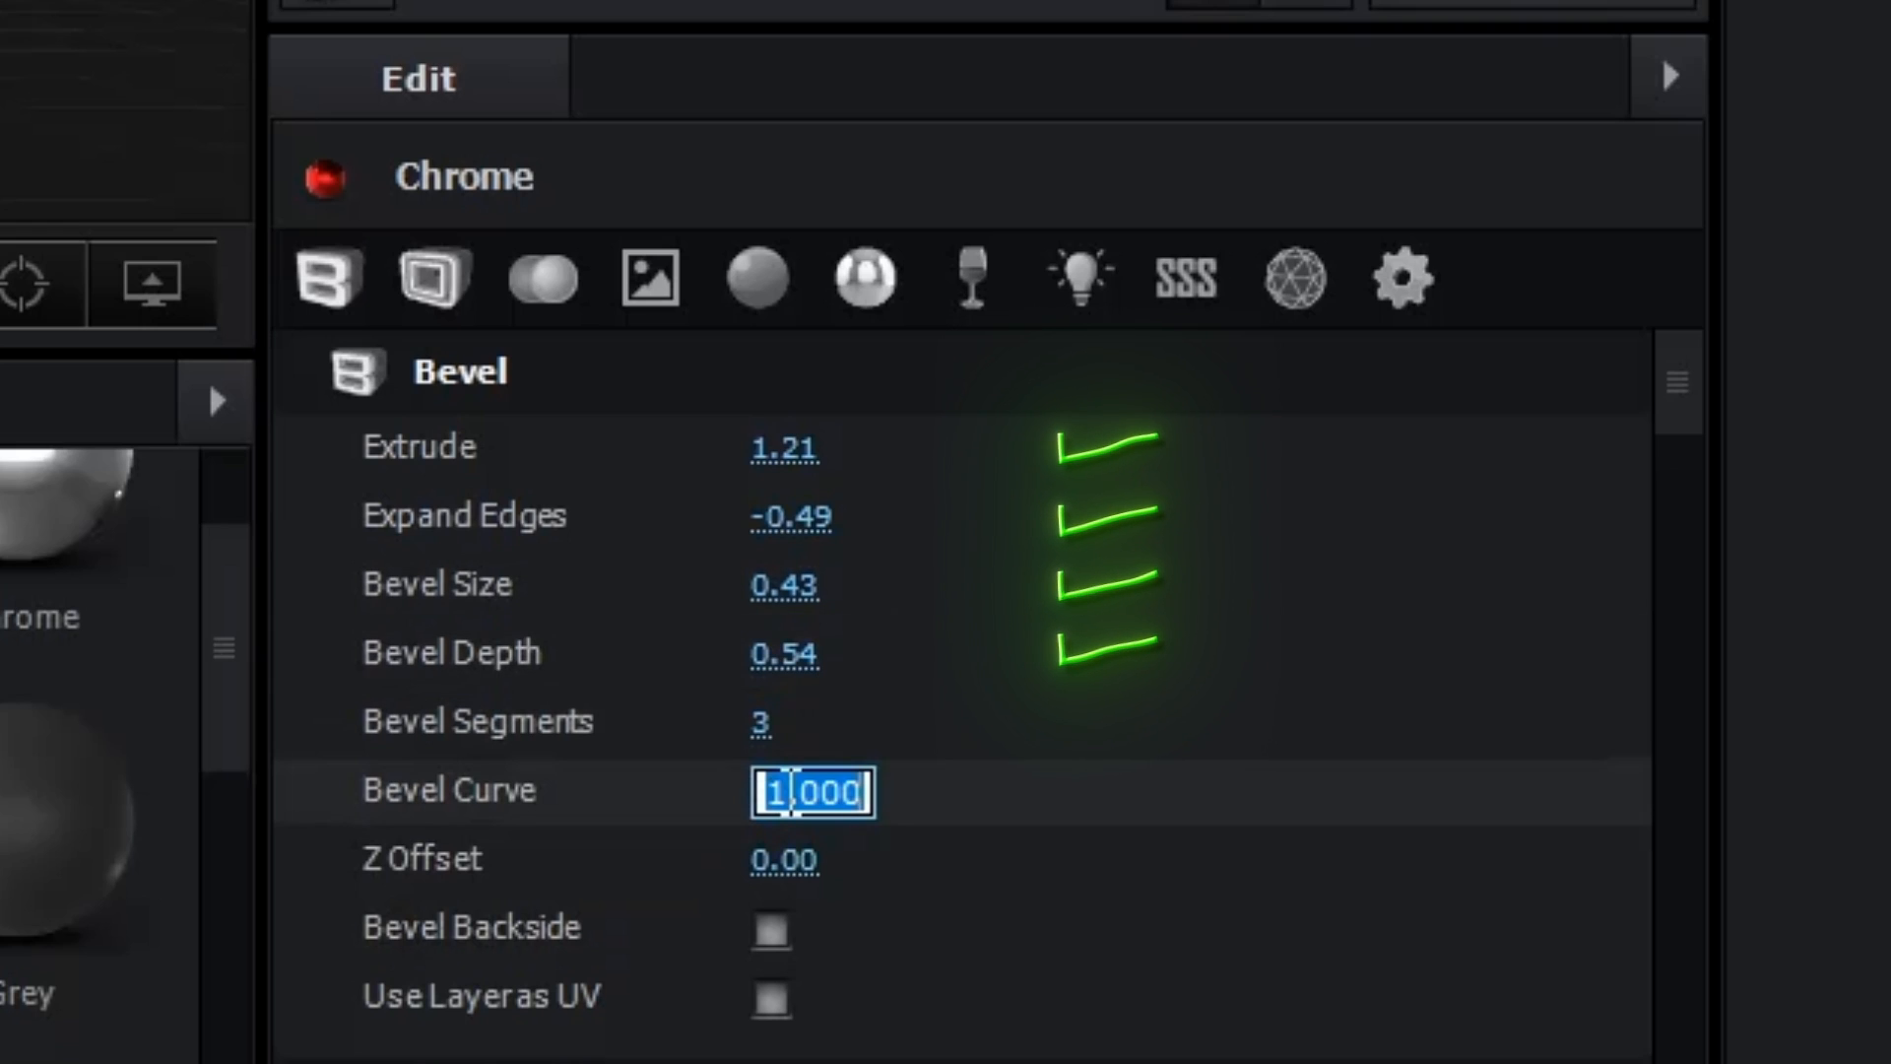
pyautogui.write('0.')
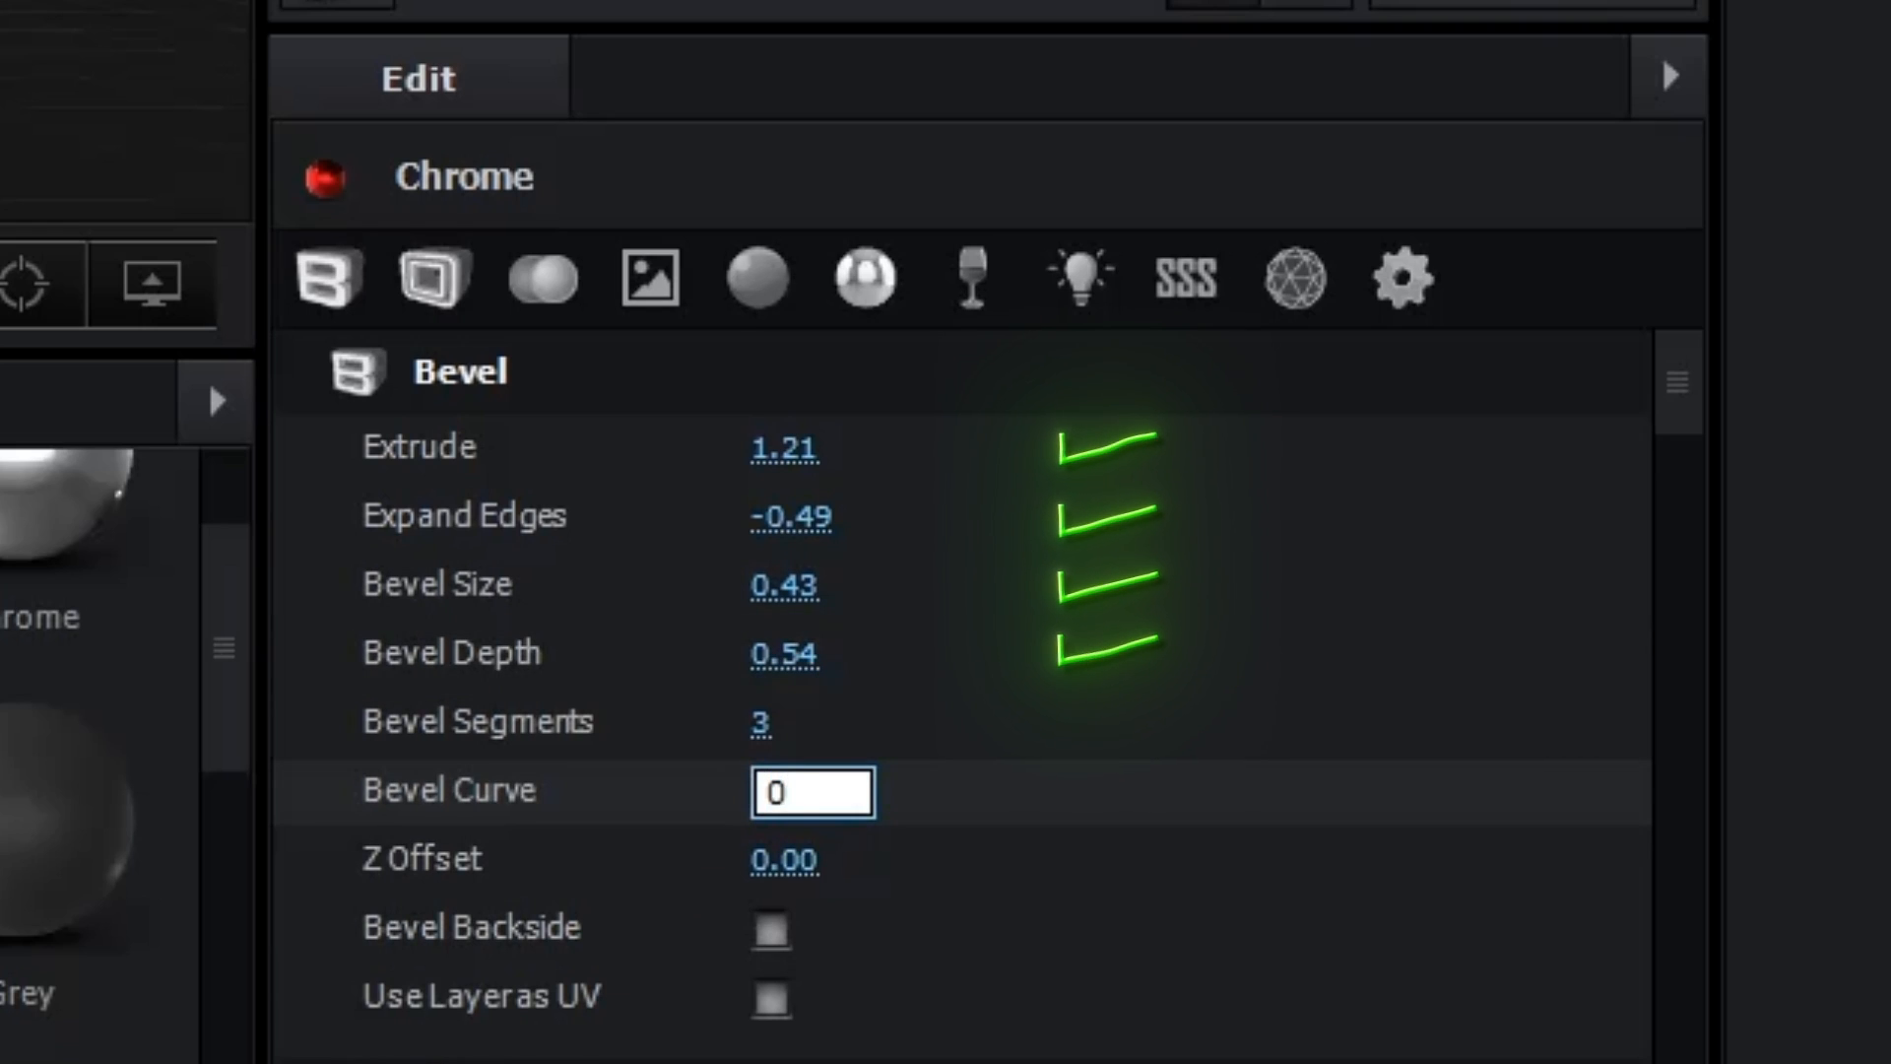
pyautogui.write('71')
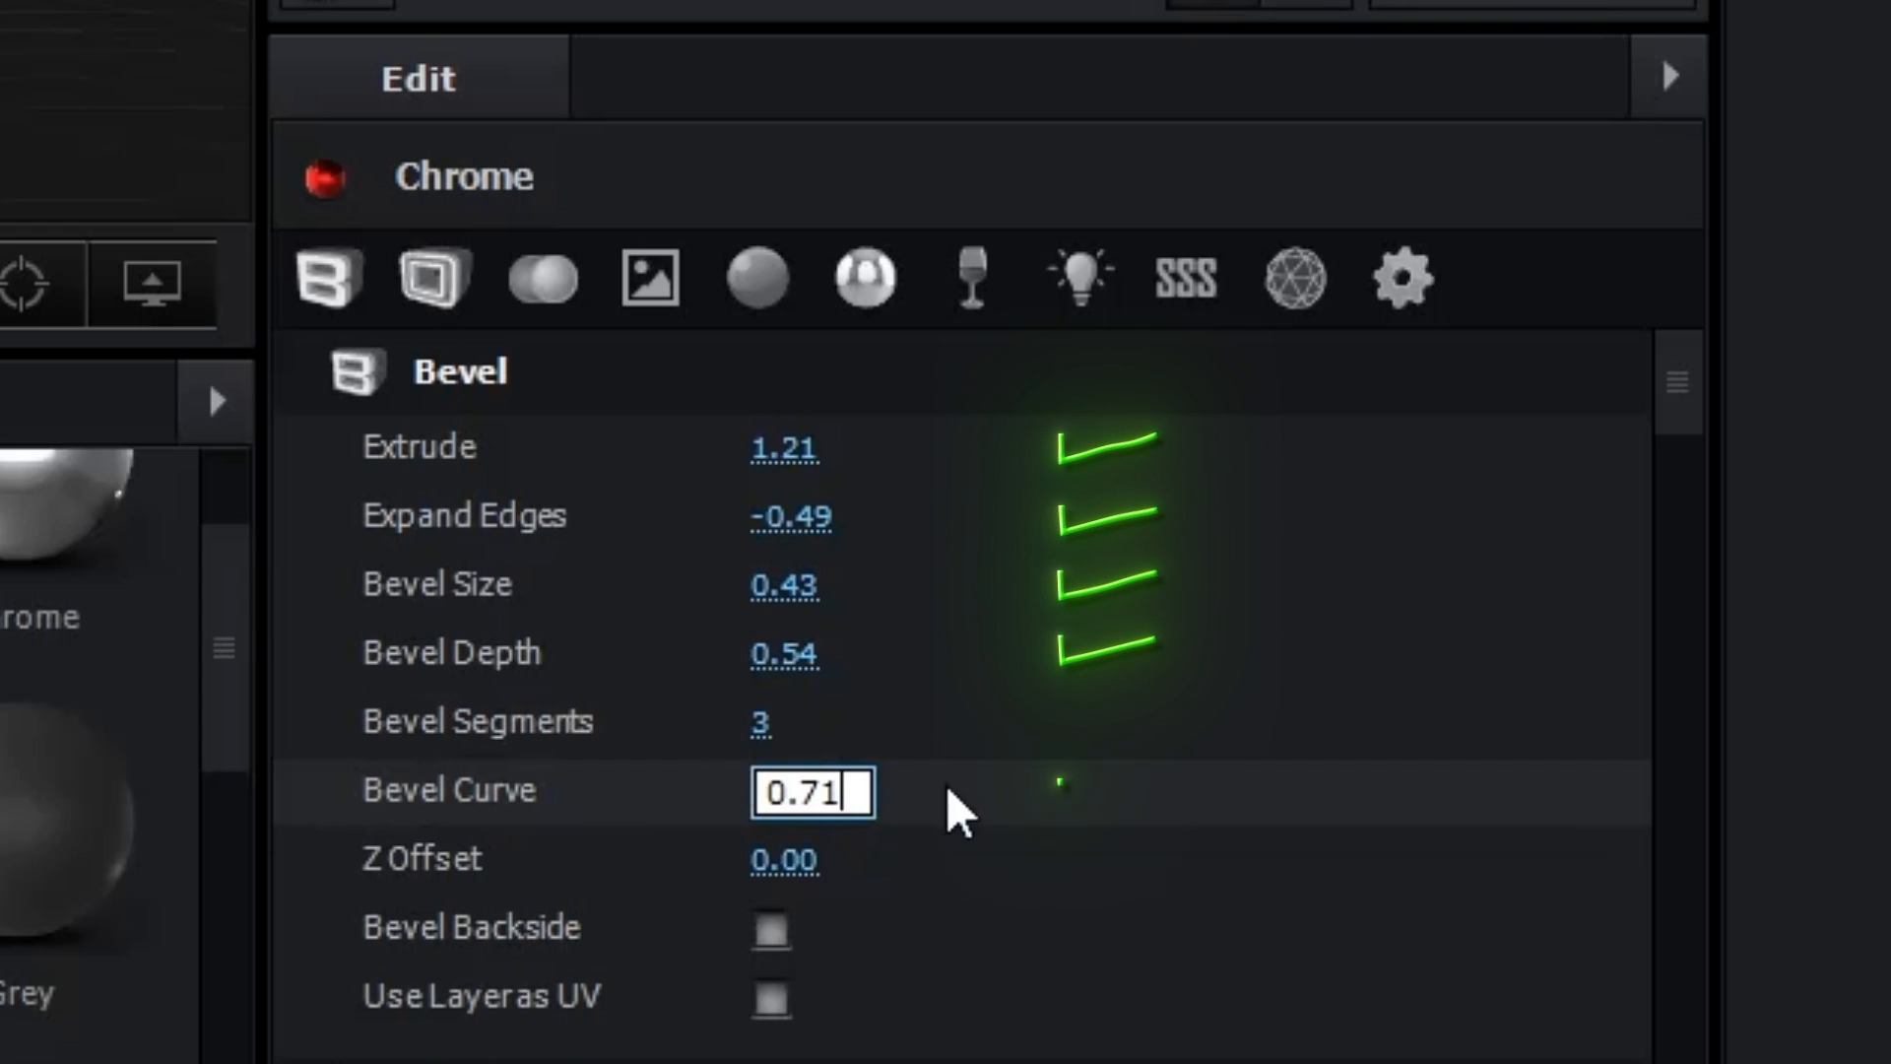
pyautogui.press('Return')
# Set the Chrome bevel's Z Offset to 0.08 and enable Bevel Backside.
pyautogui.click(785, 865)
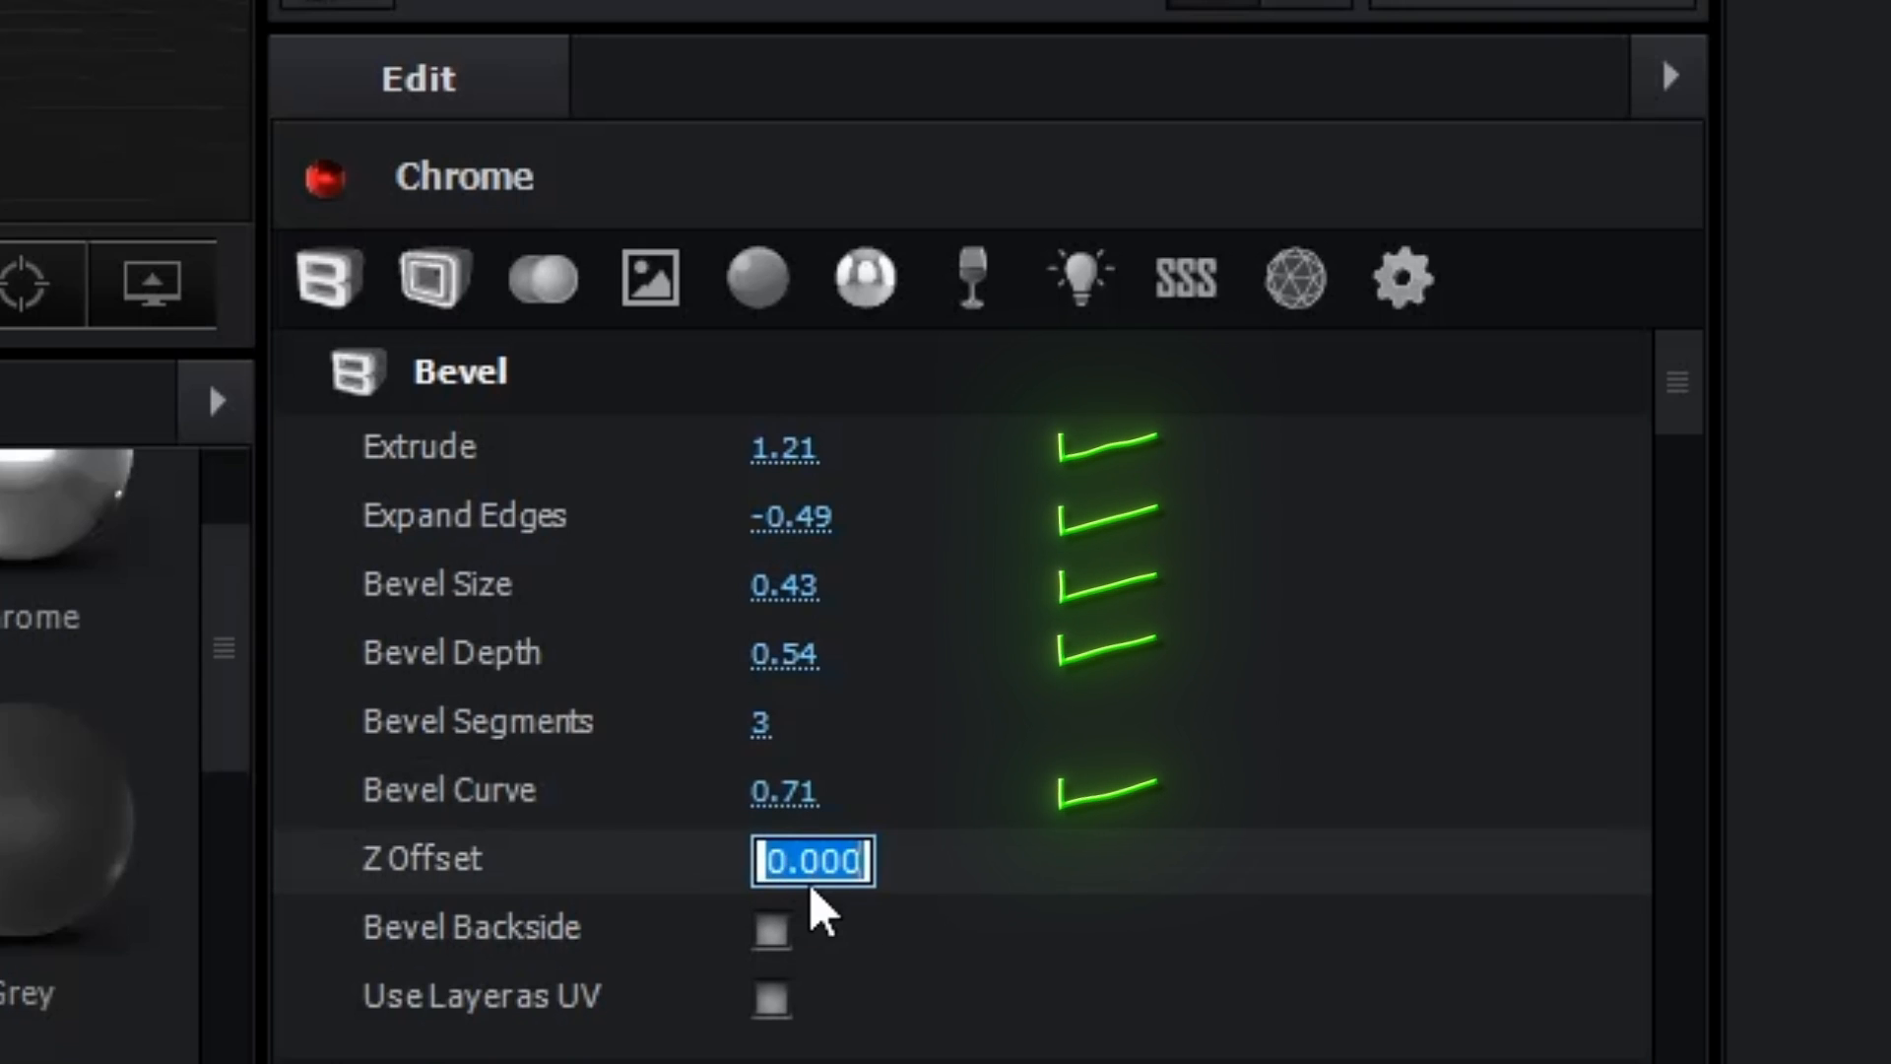
pyautogui.write('0.08')
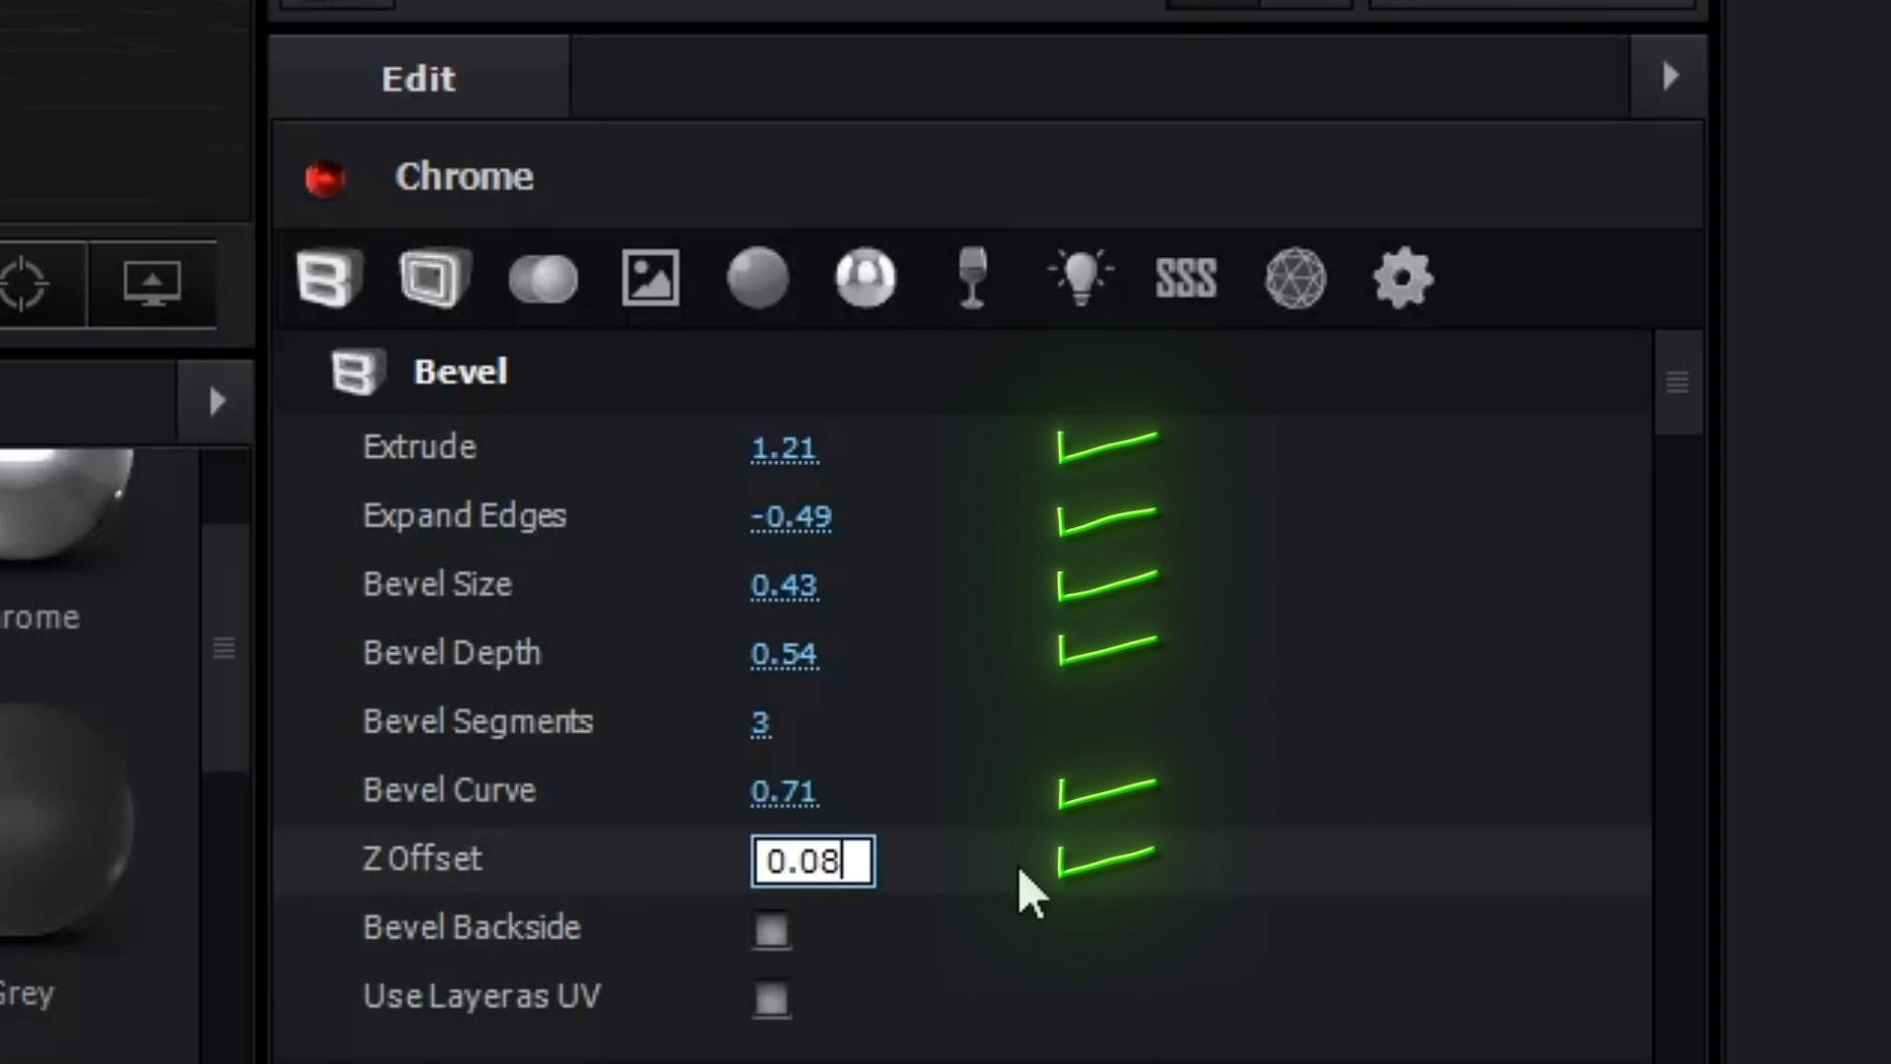
pyautogui.press('Return')
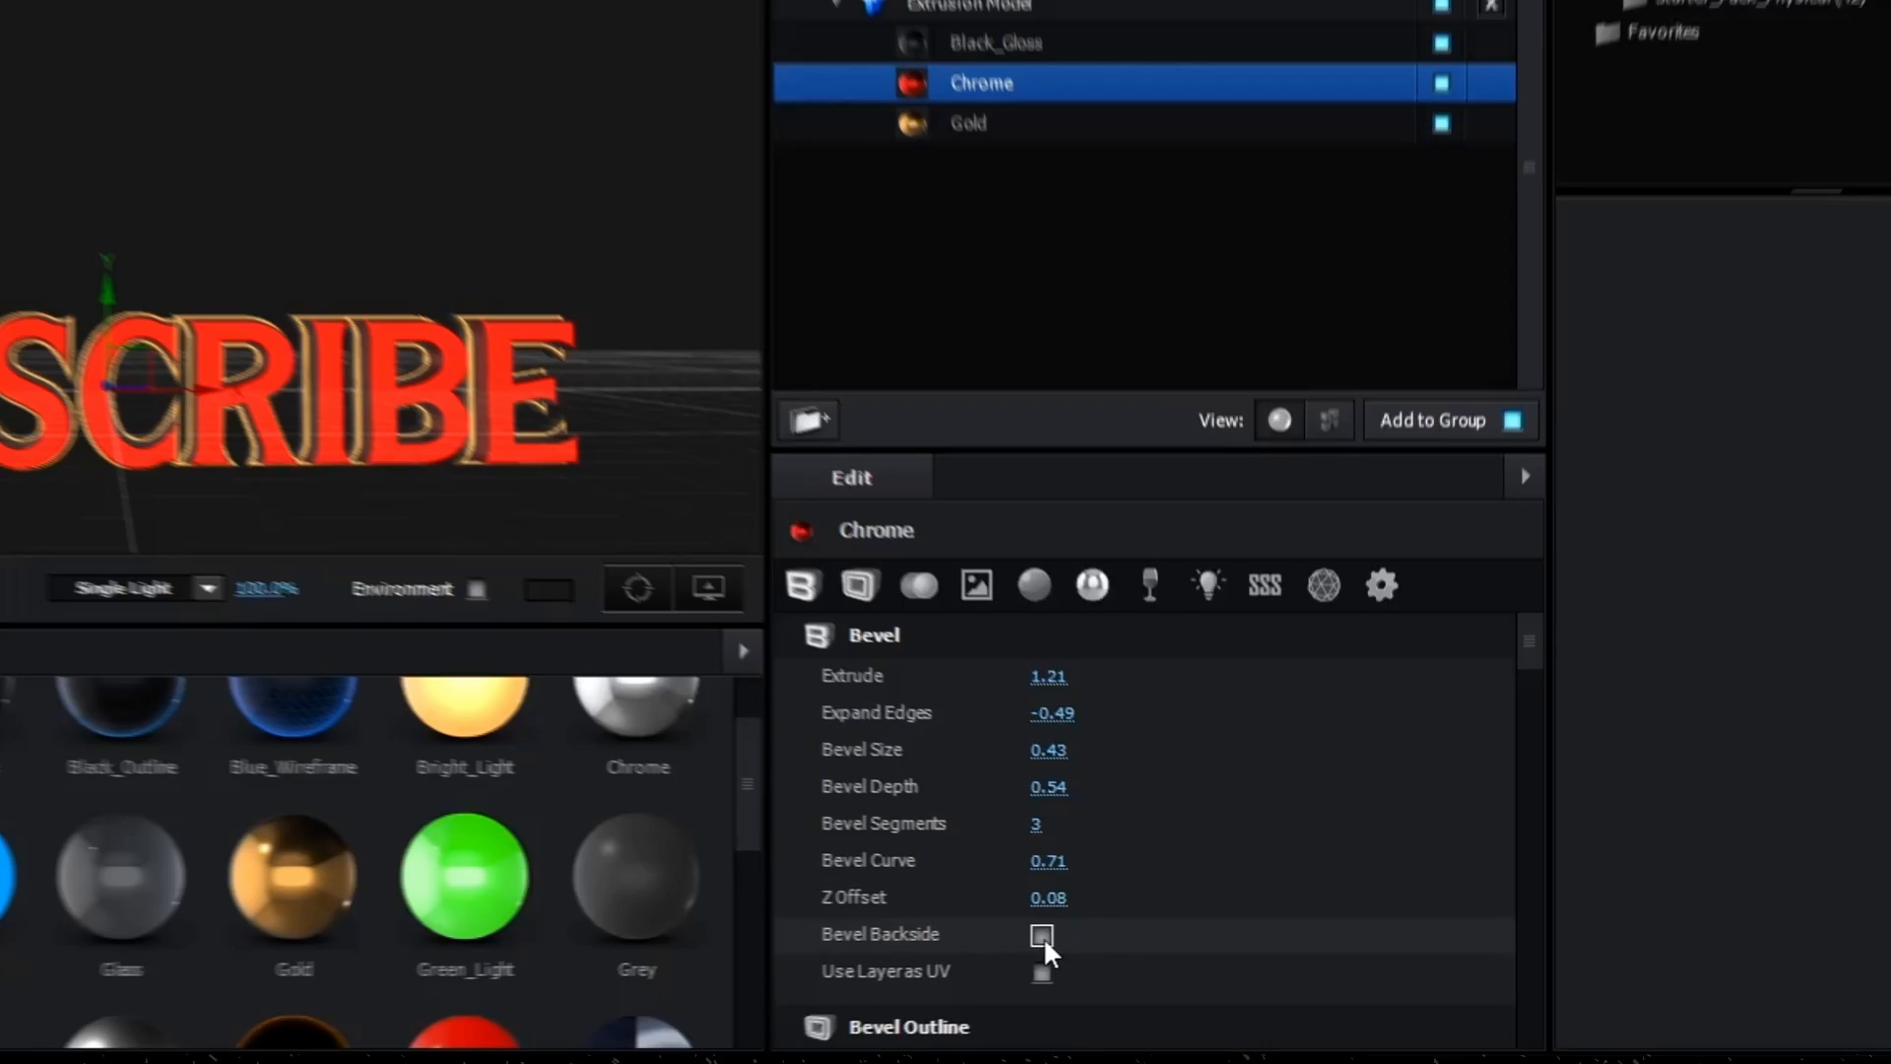
pyautogui.click(1043, 936)
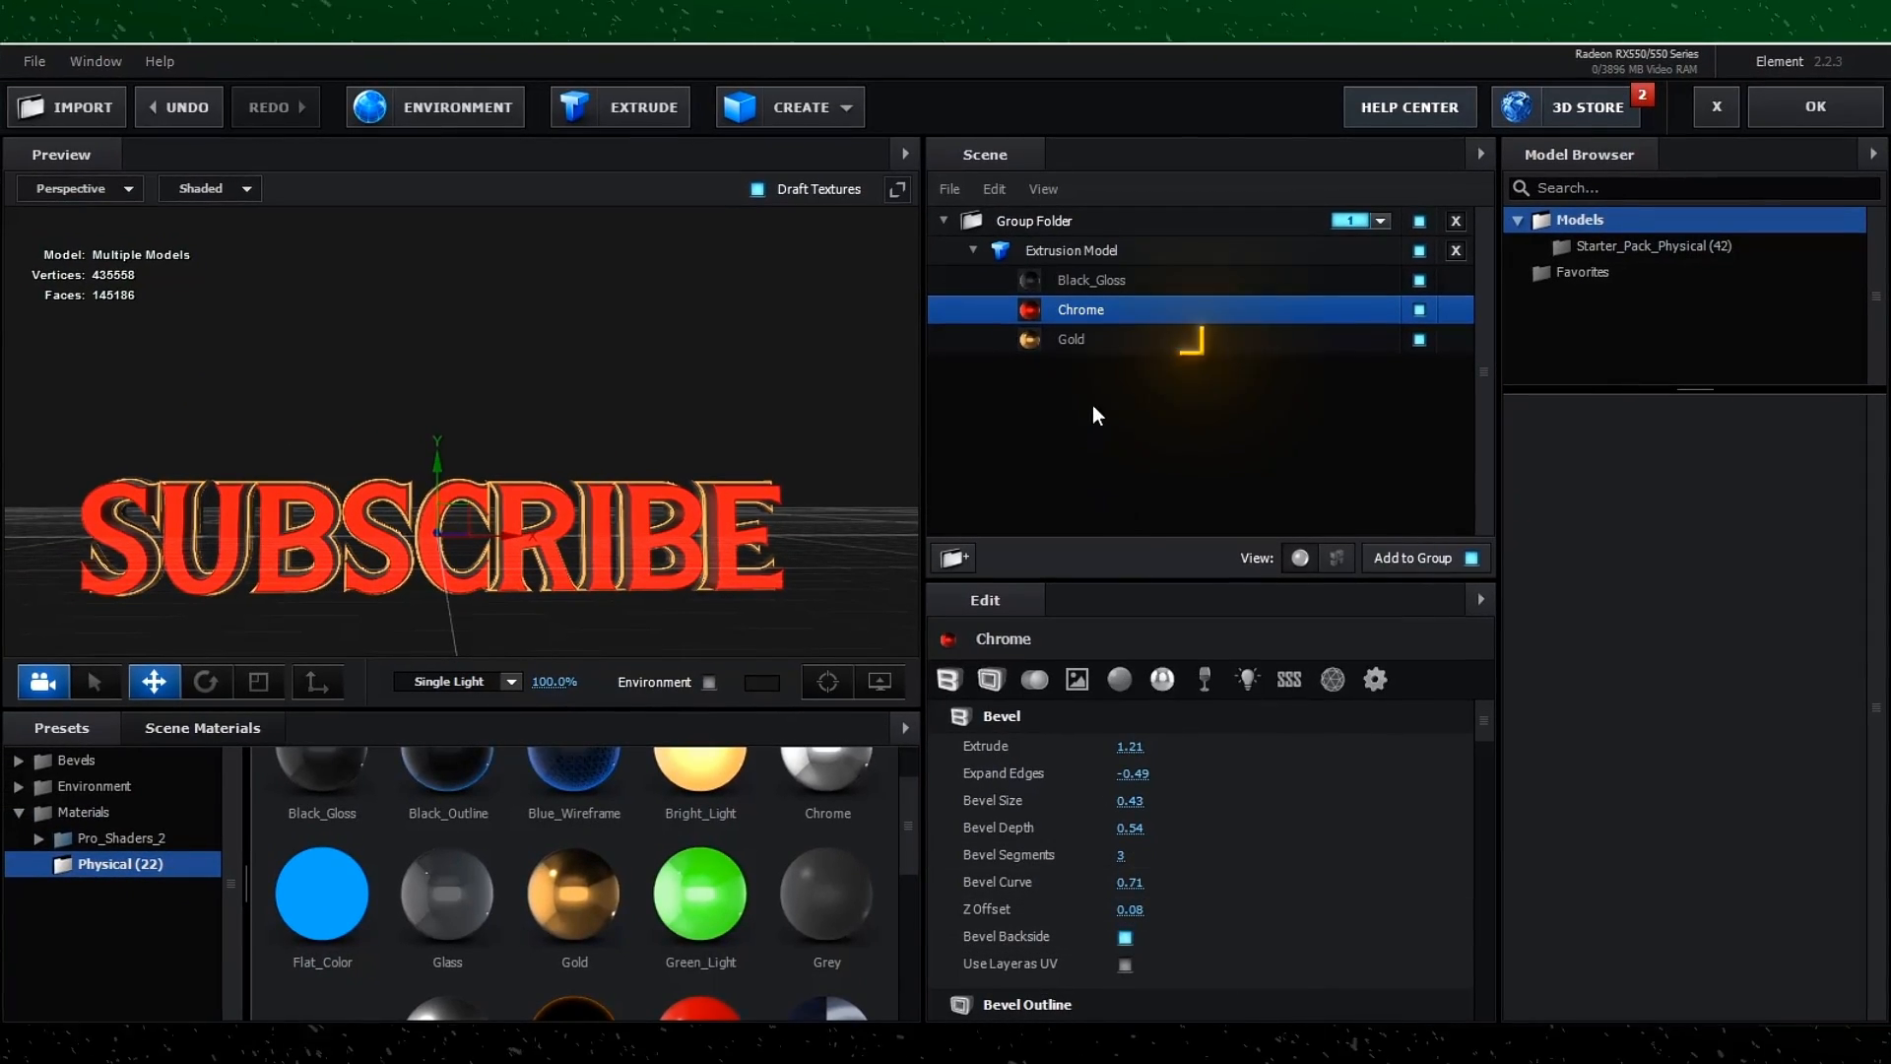
# For the Gold bevel, set Extrude to 0.36 and Expand Edges to 0.60.
pyautogui.click(1097, 340)
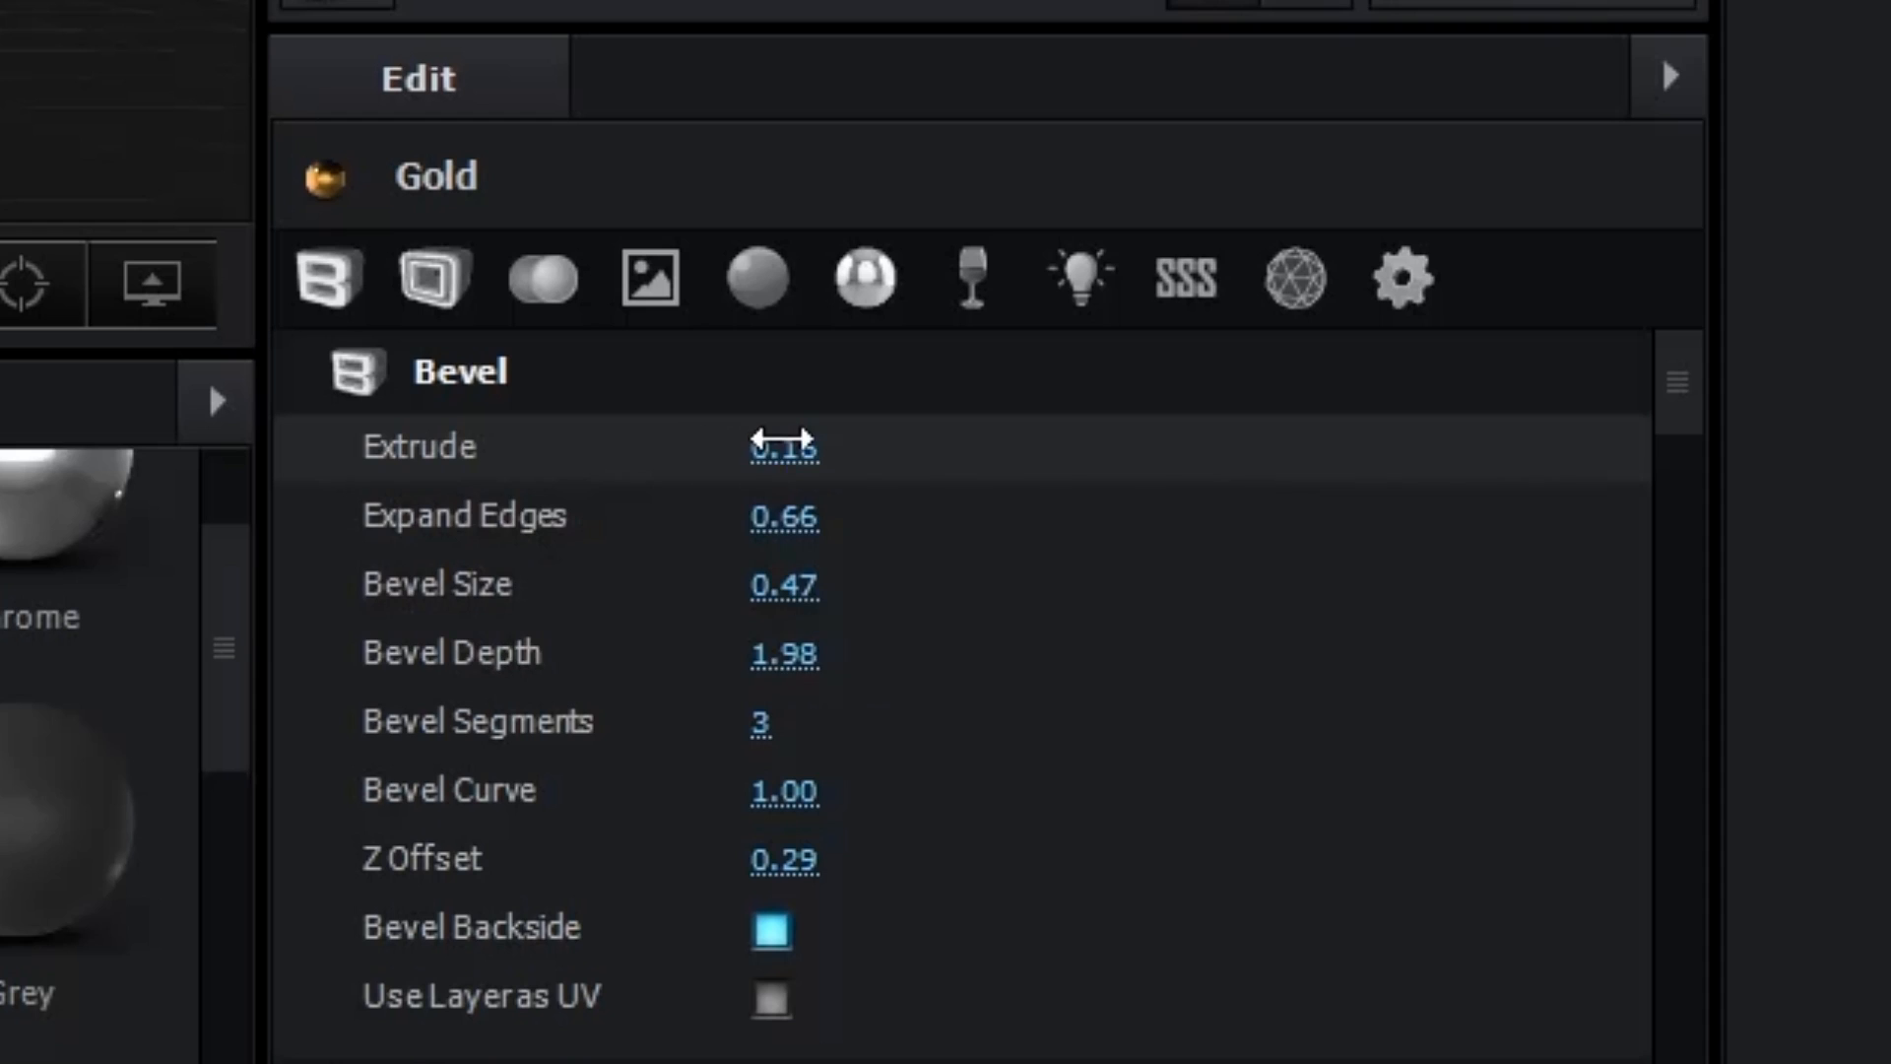
pyautogui.click(814, 438)
pyautogui.write('0.')
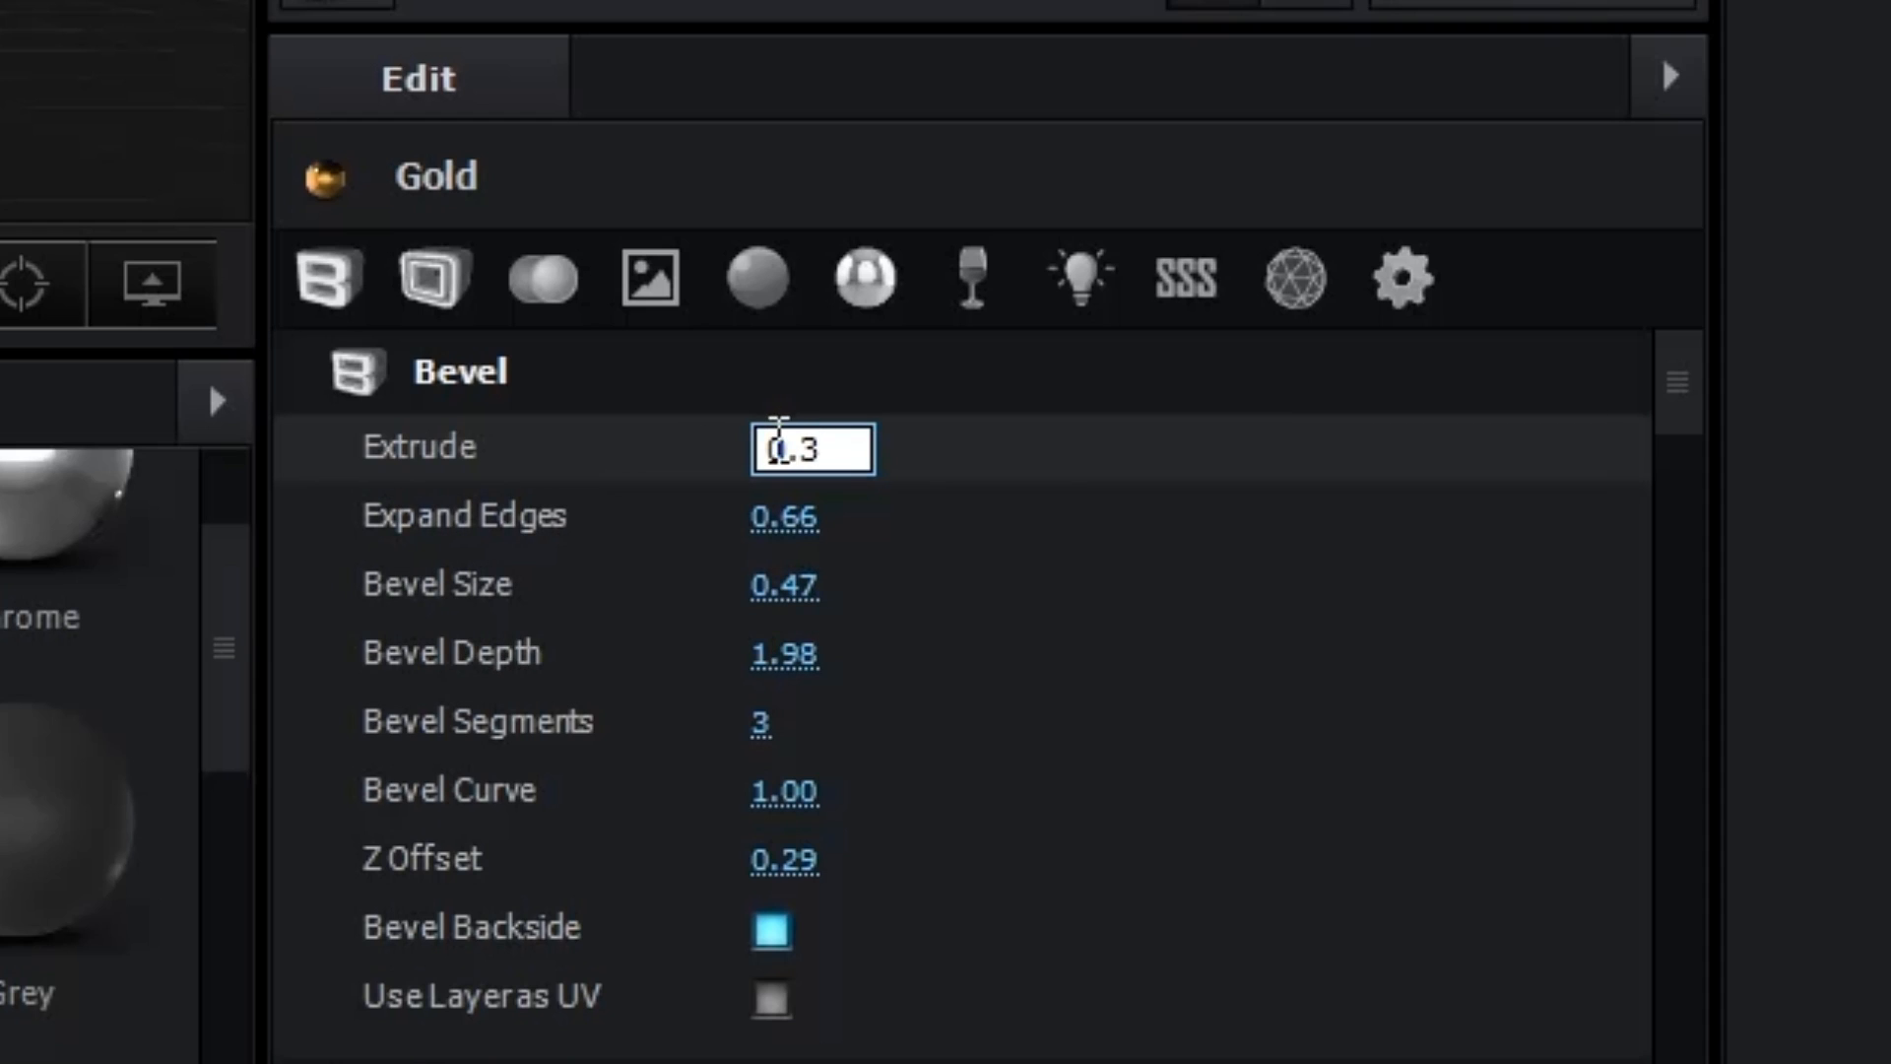
pyautogui.press('Return')
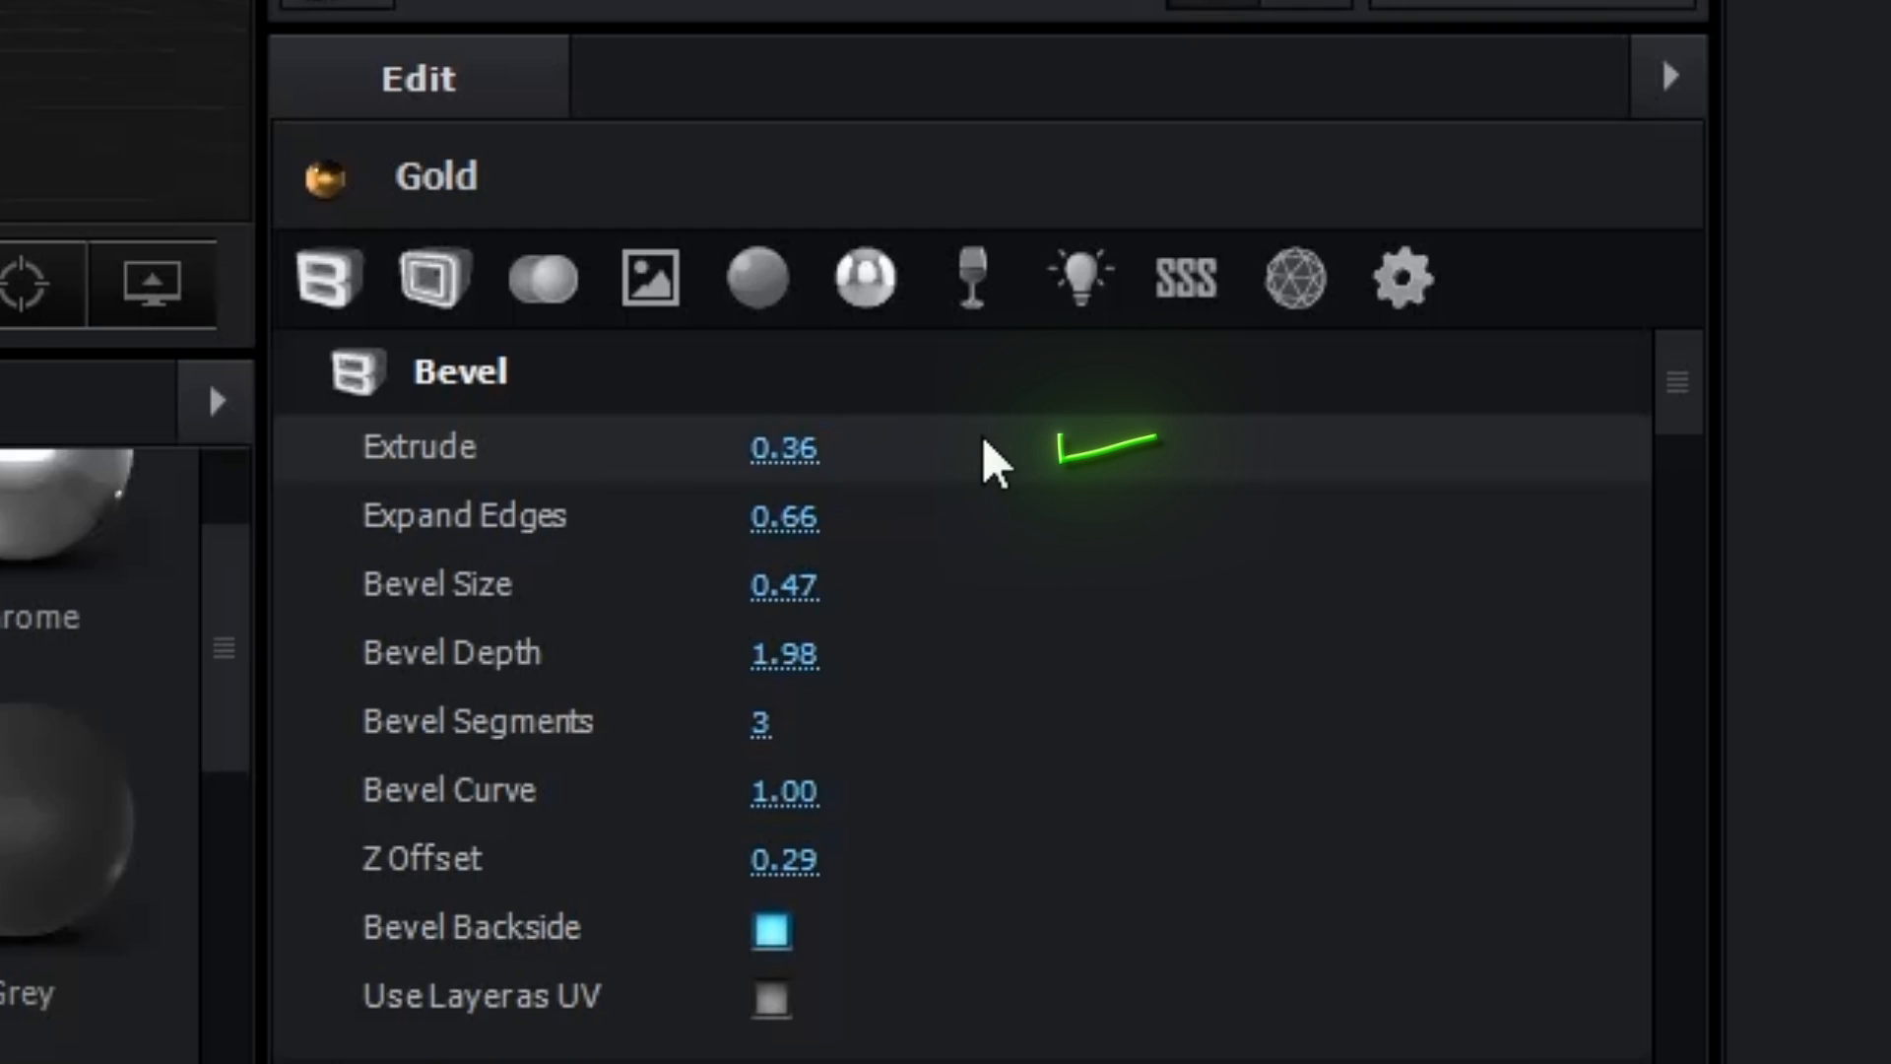
pyautogui.click(817, 518)
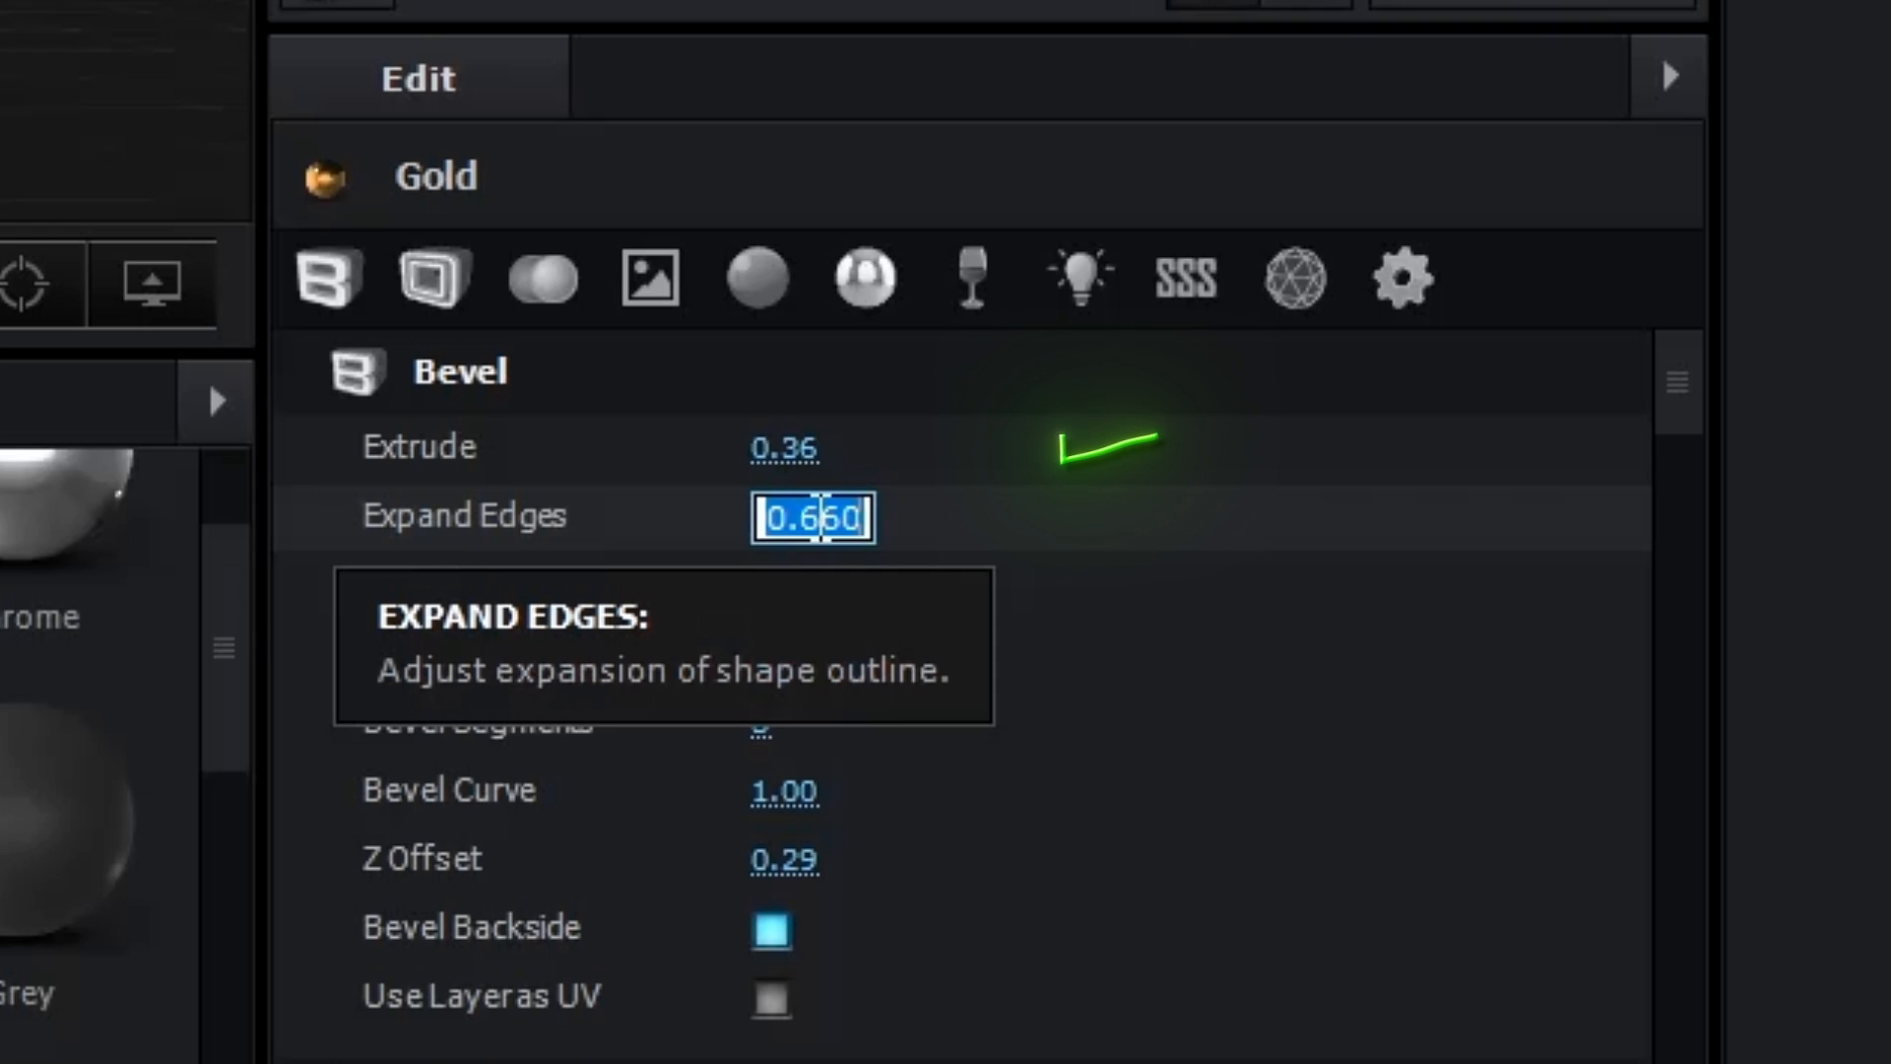
pyautogui.write('0')
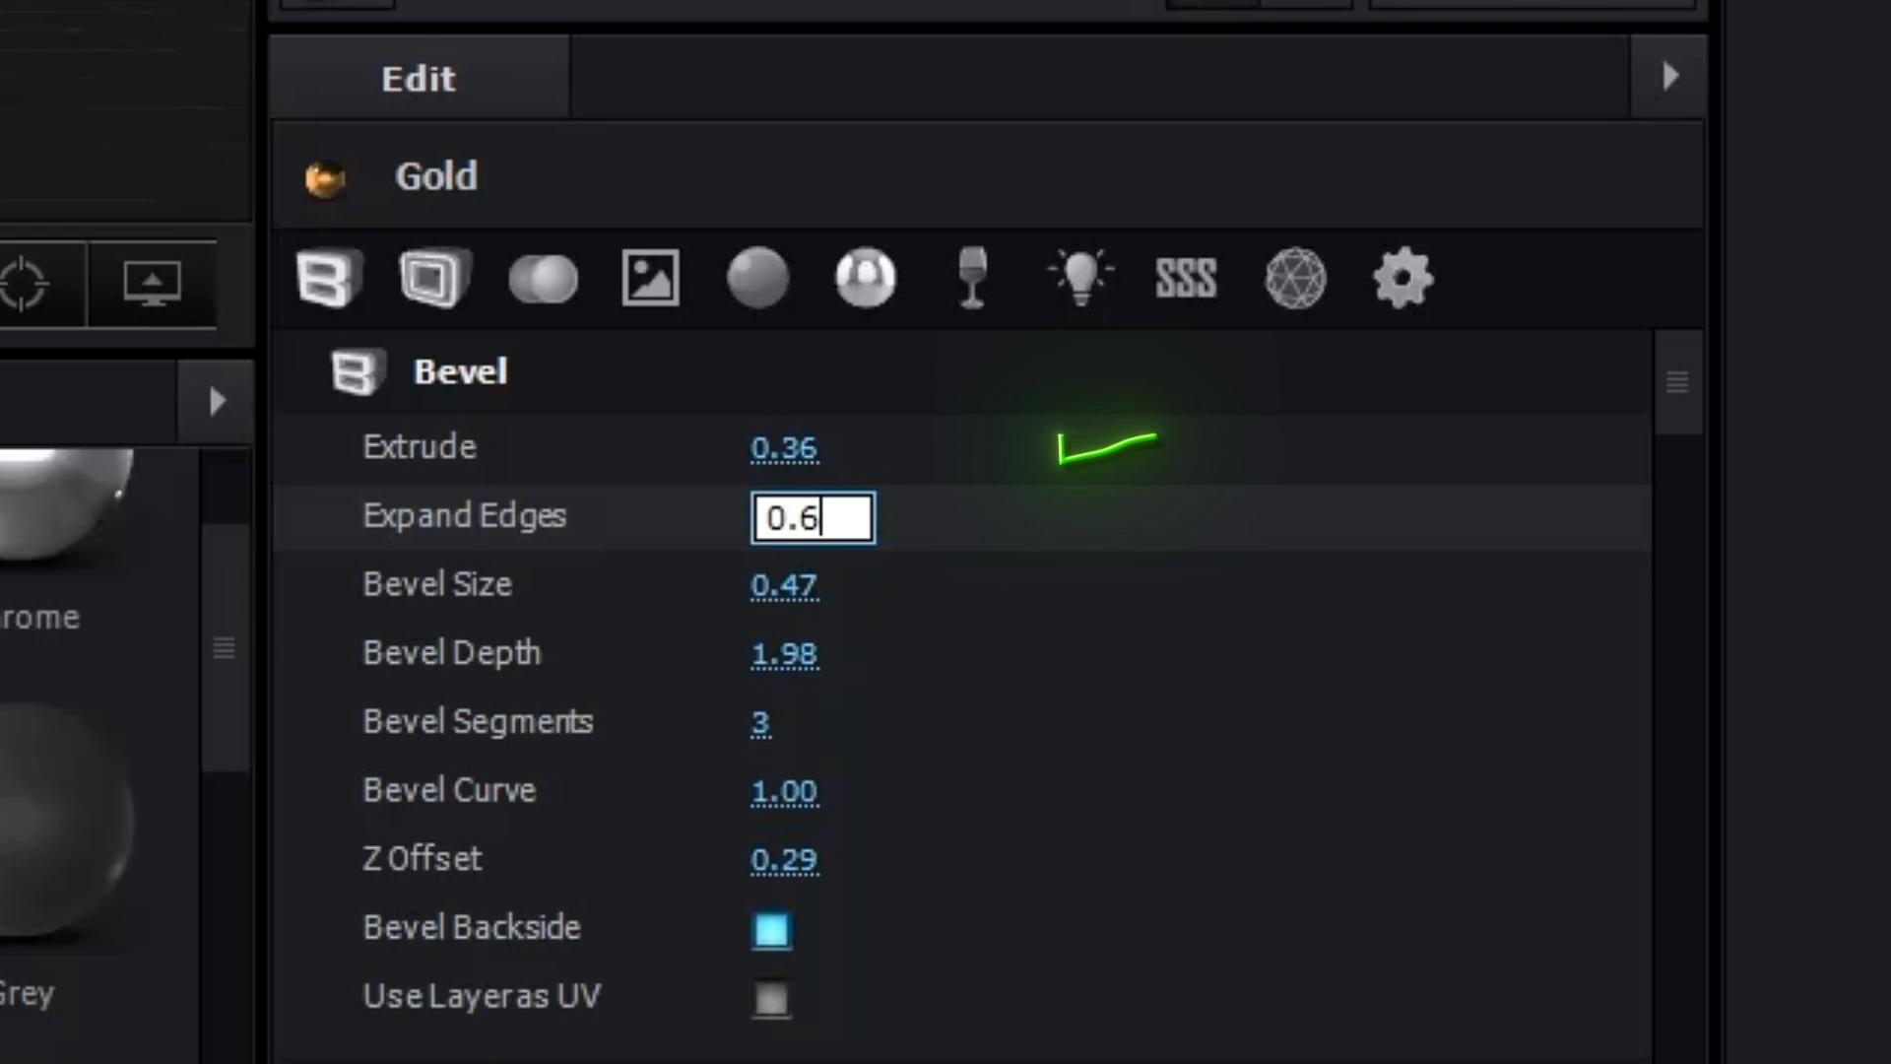
pyautogui.press('Return')
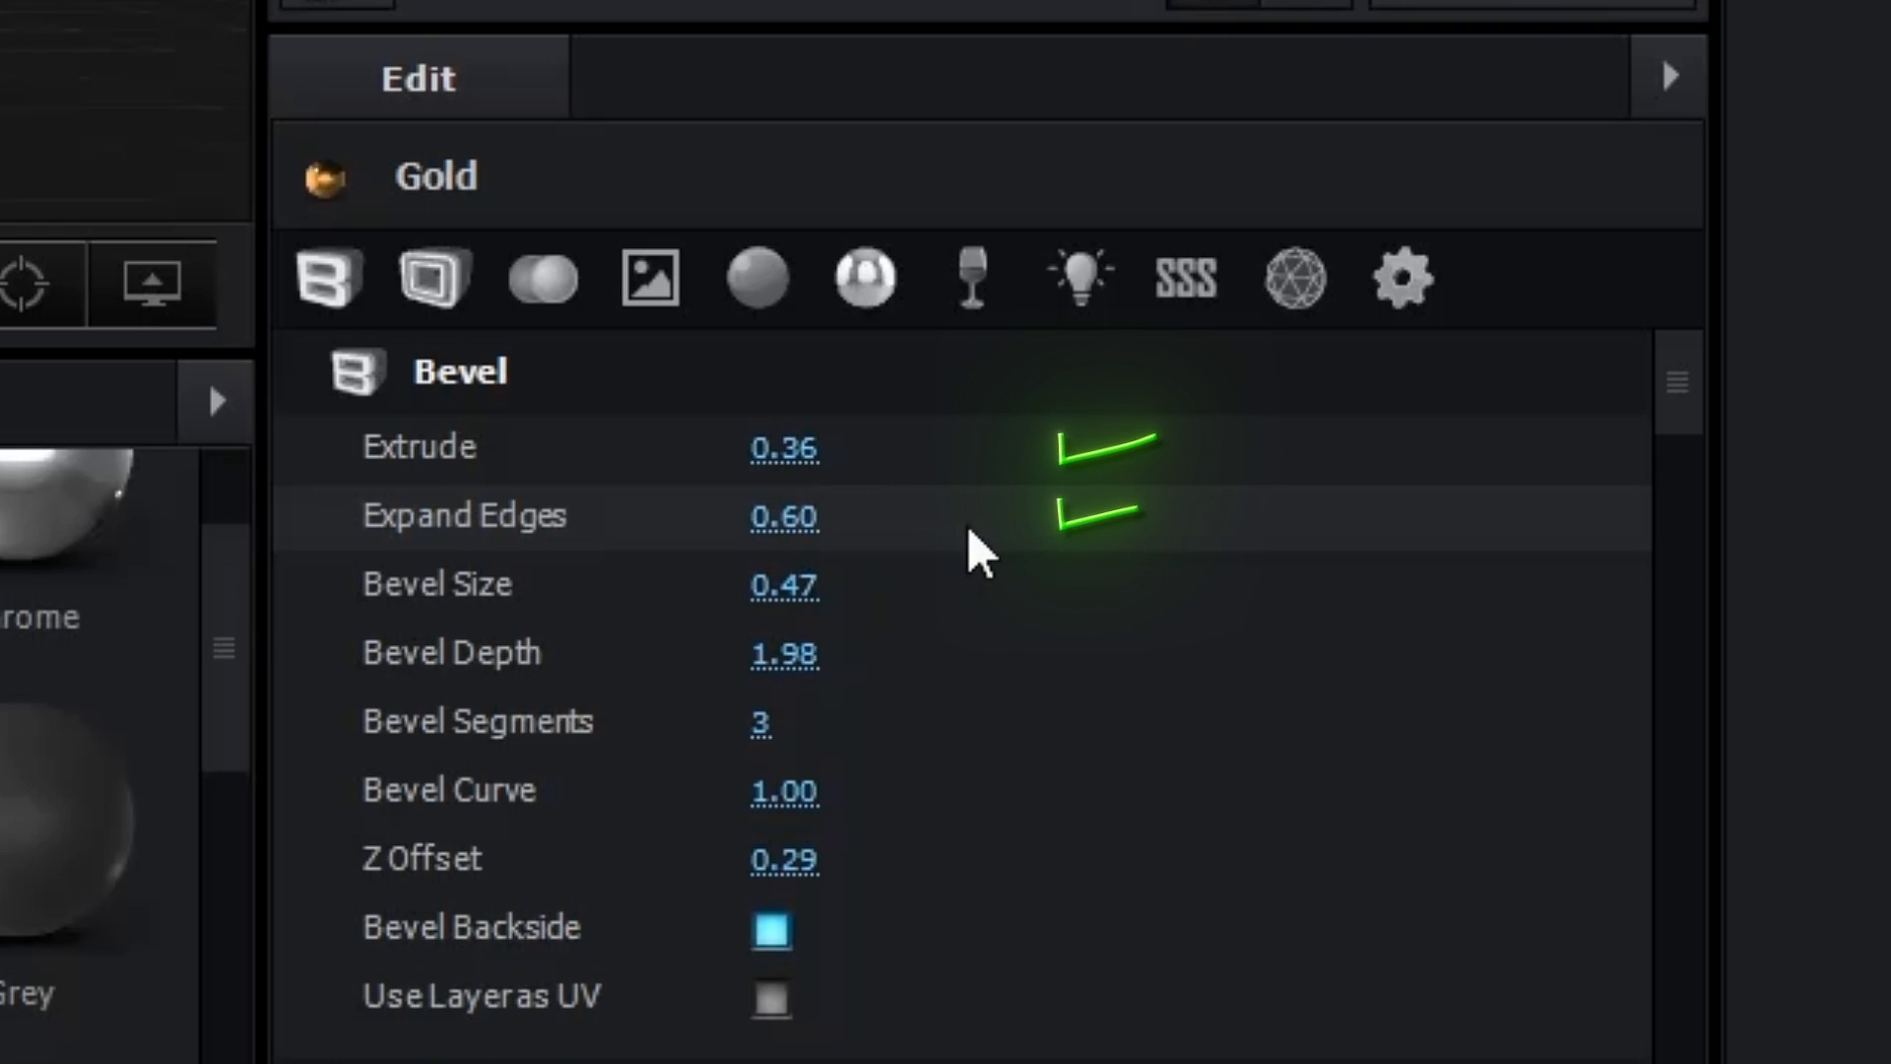
# Set the Gold bevel's Bevel Size to 0.50.
pyautogui.click(777, 603)
pyautogui.write('0')
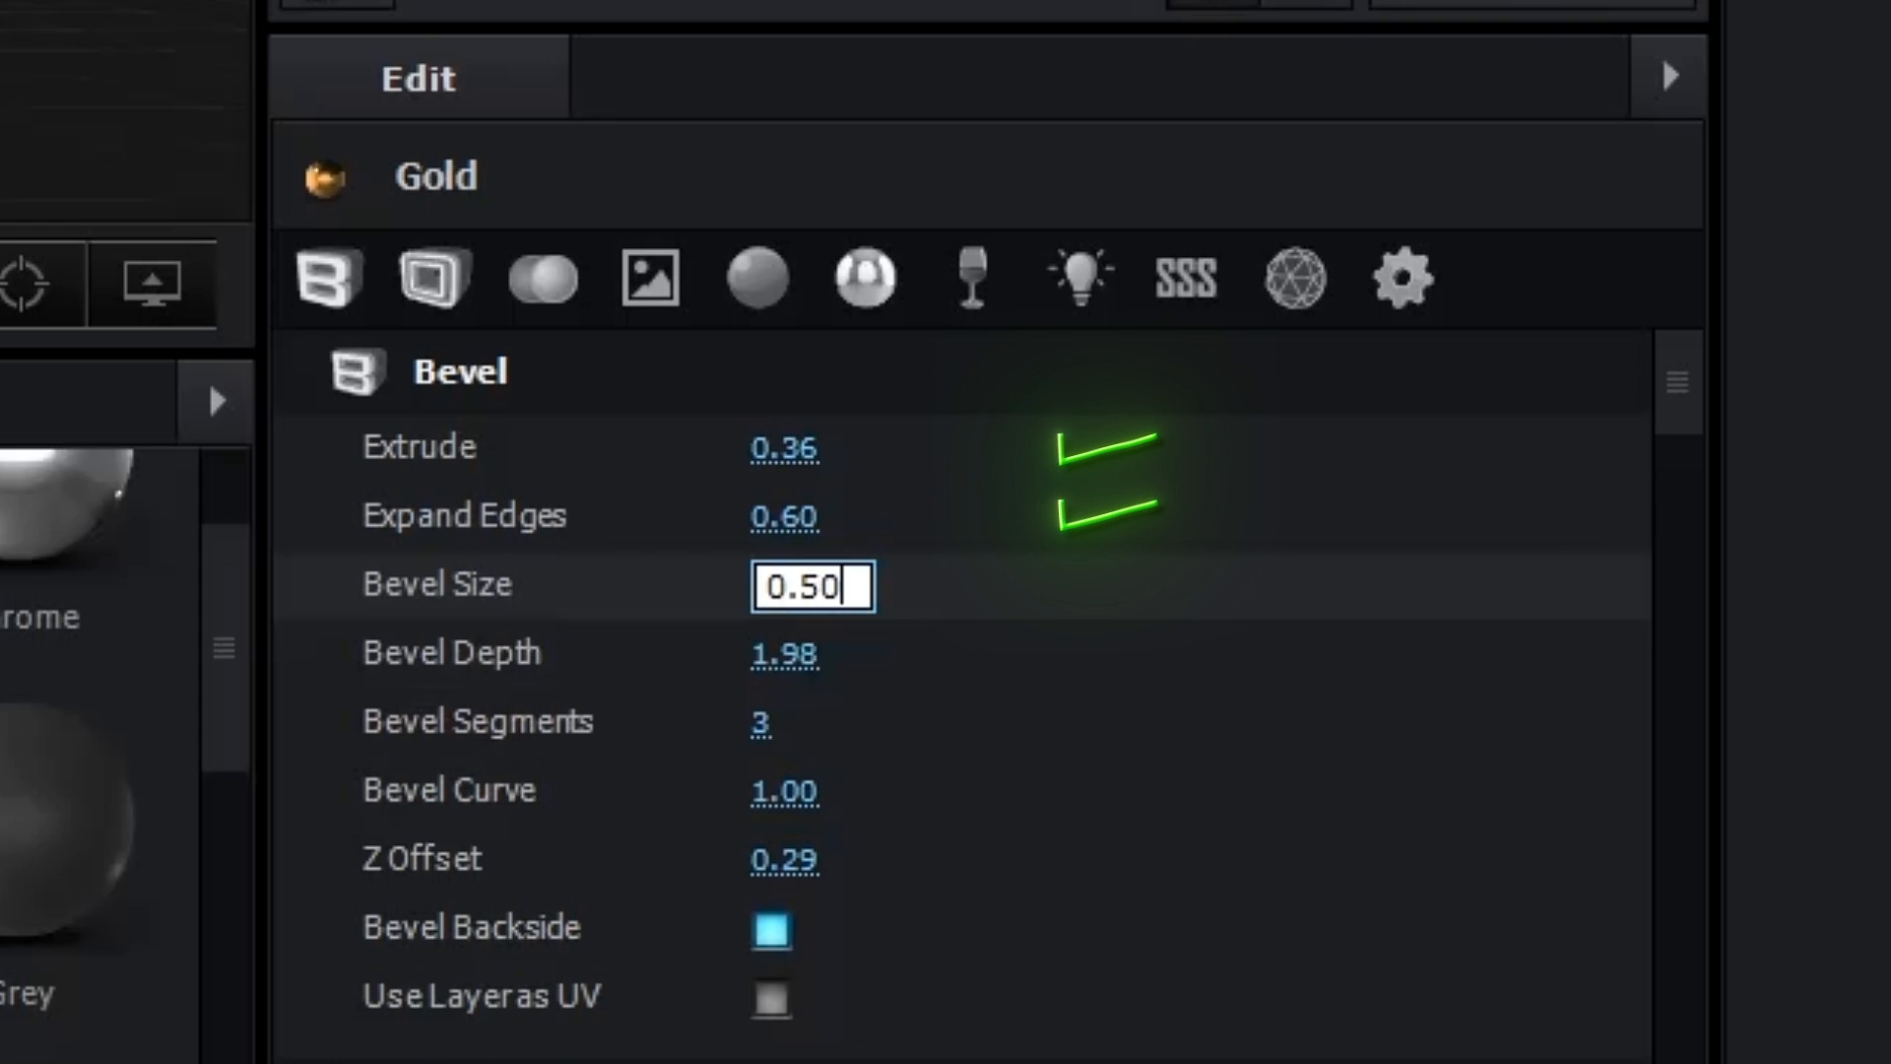
pyautogui.press('Return')
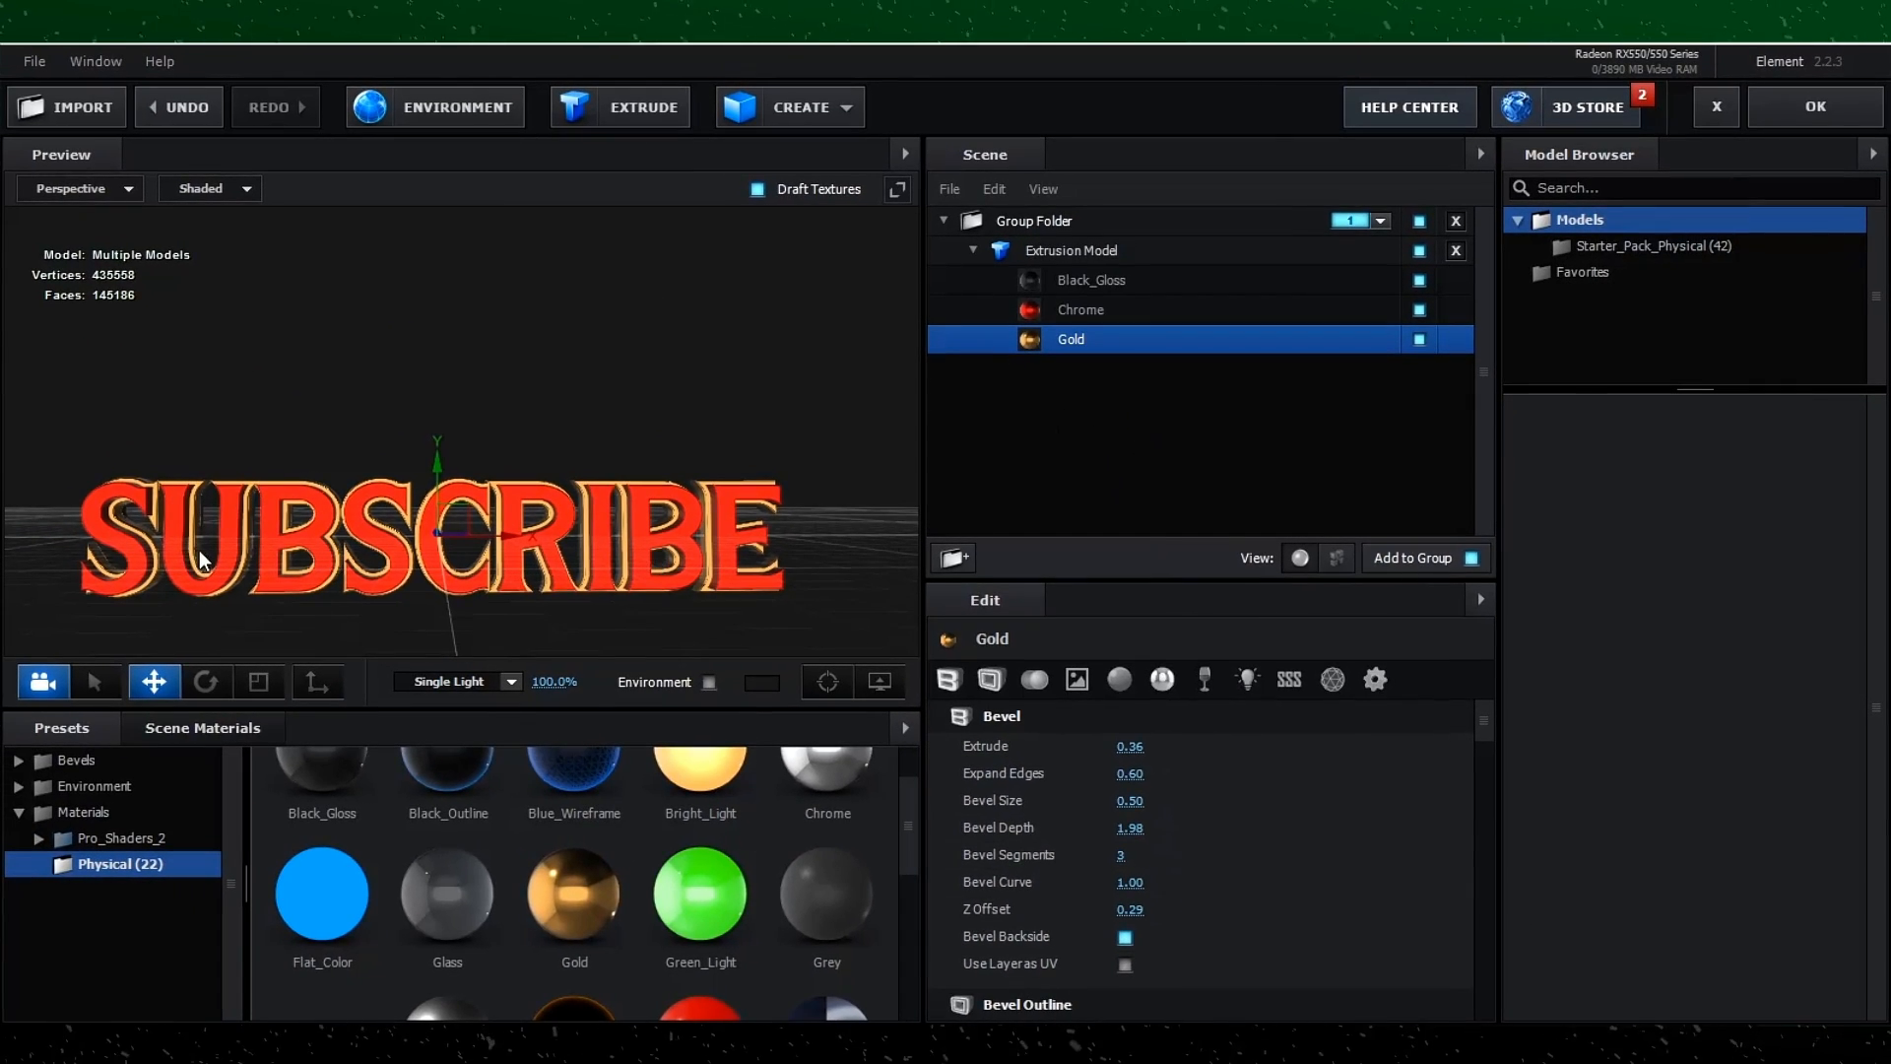
# Replace the scene's environment texture with Basic_2K_05 and confirm the texture channel settings.
pyautogui.moveTo(200, 559); pyautogui.dragTo(458, 457)
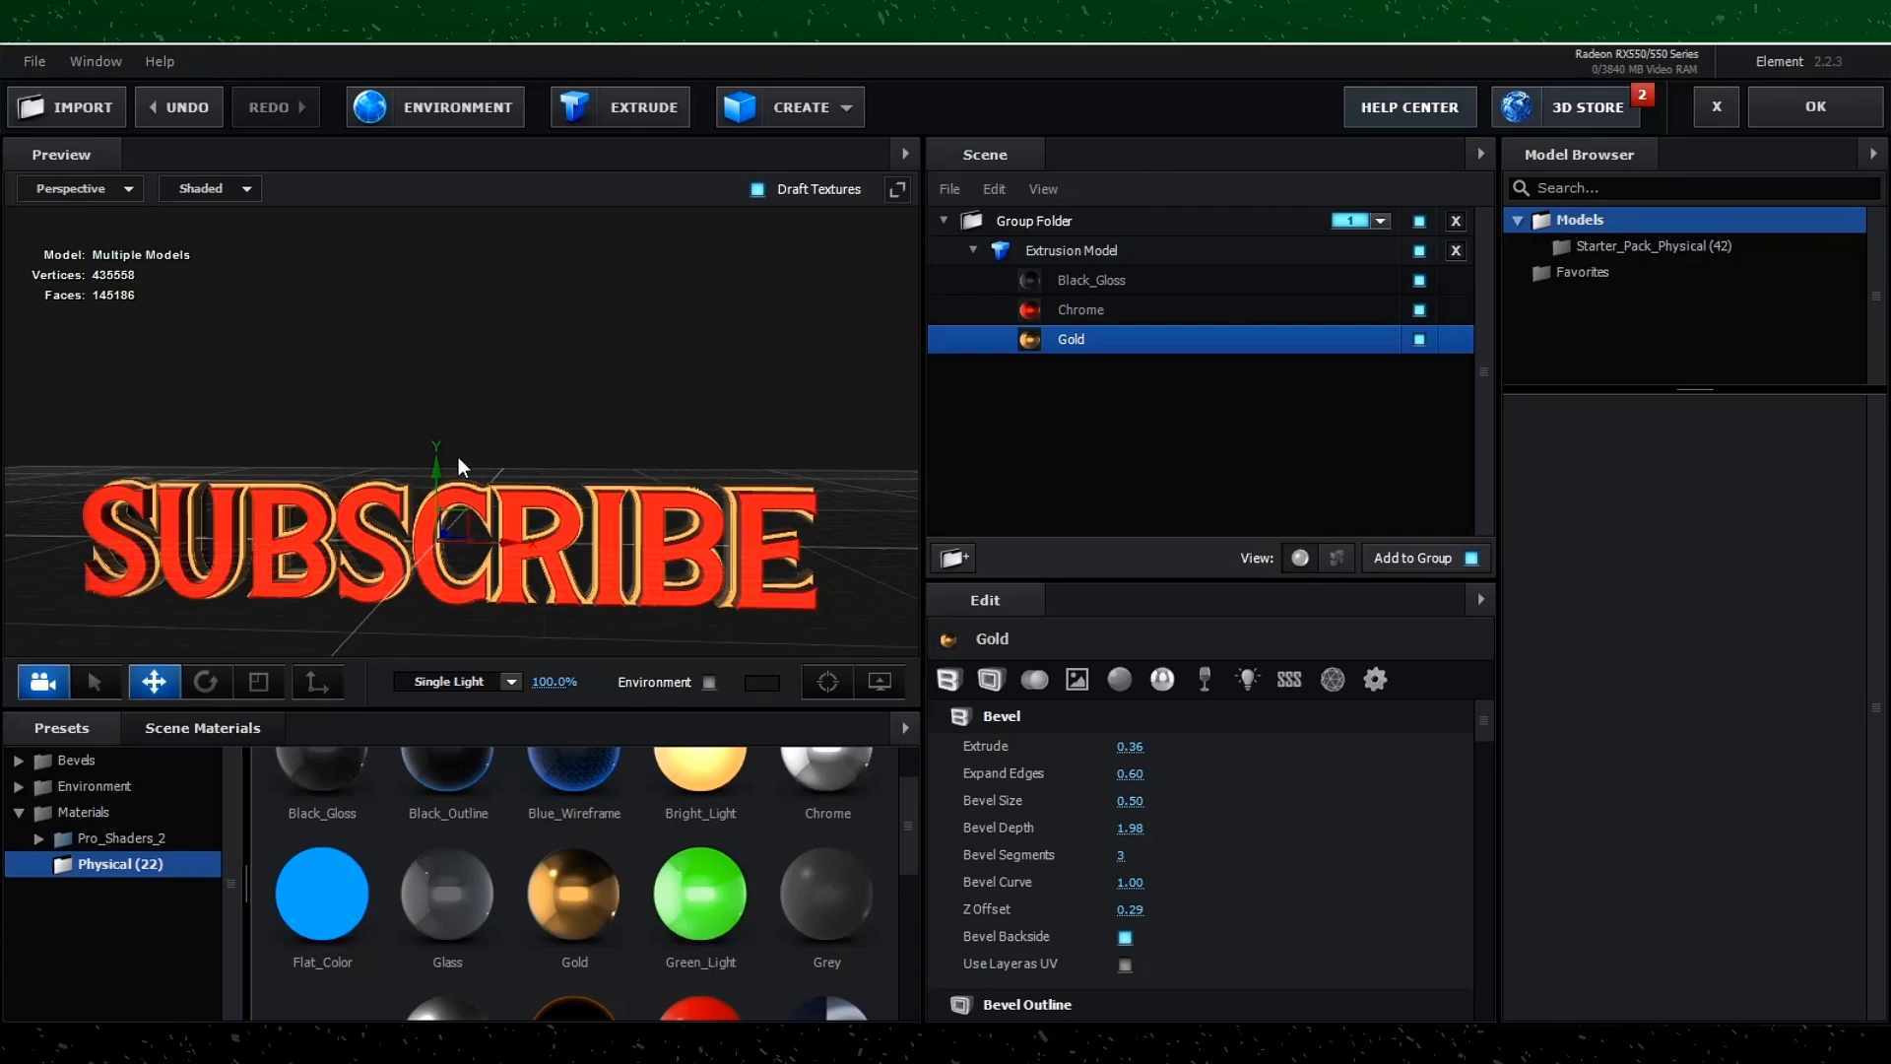
pyautogui.click(429, 103)
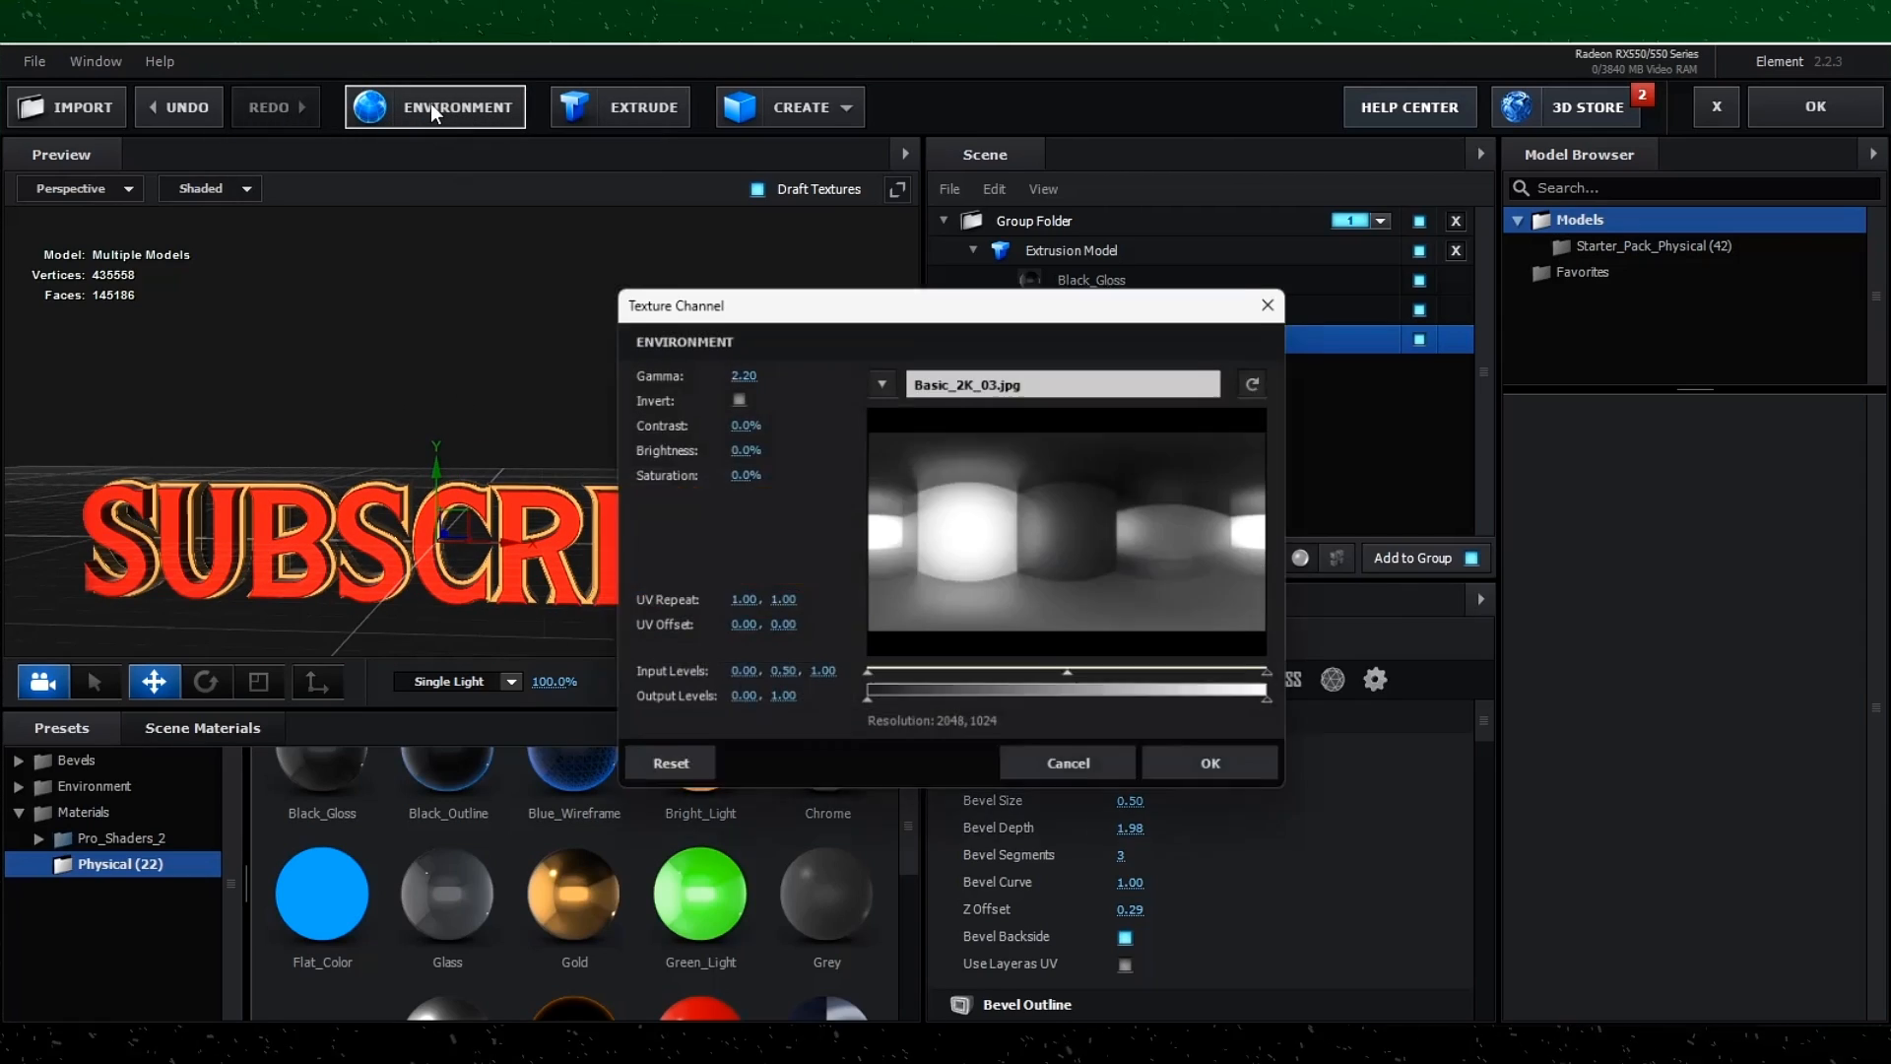
pyautogui.click(987, 375)
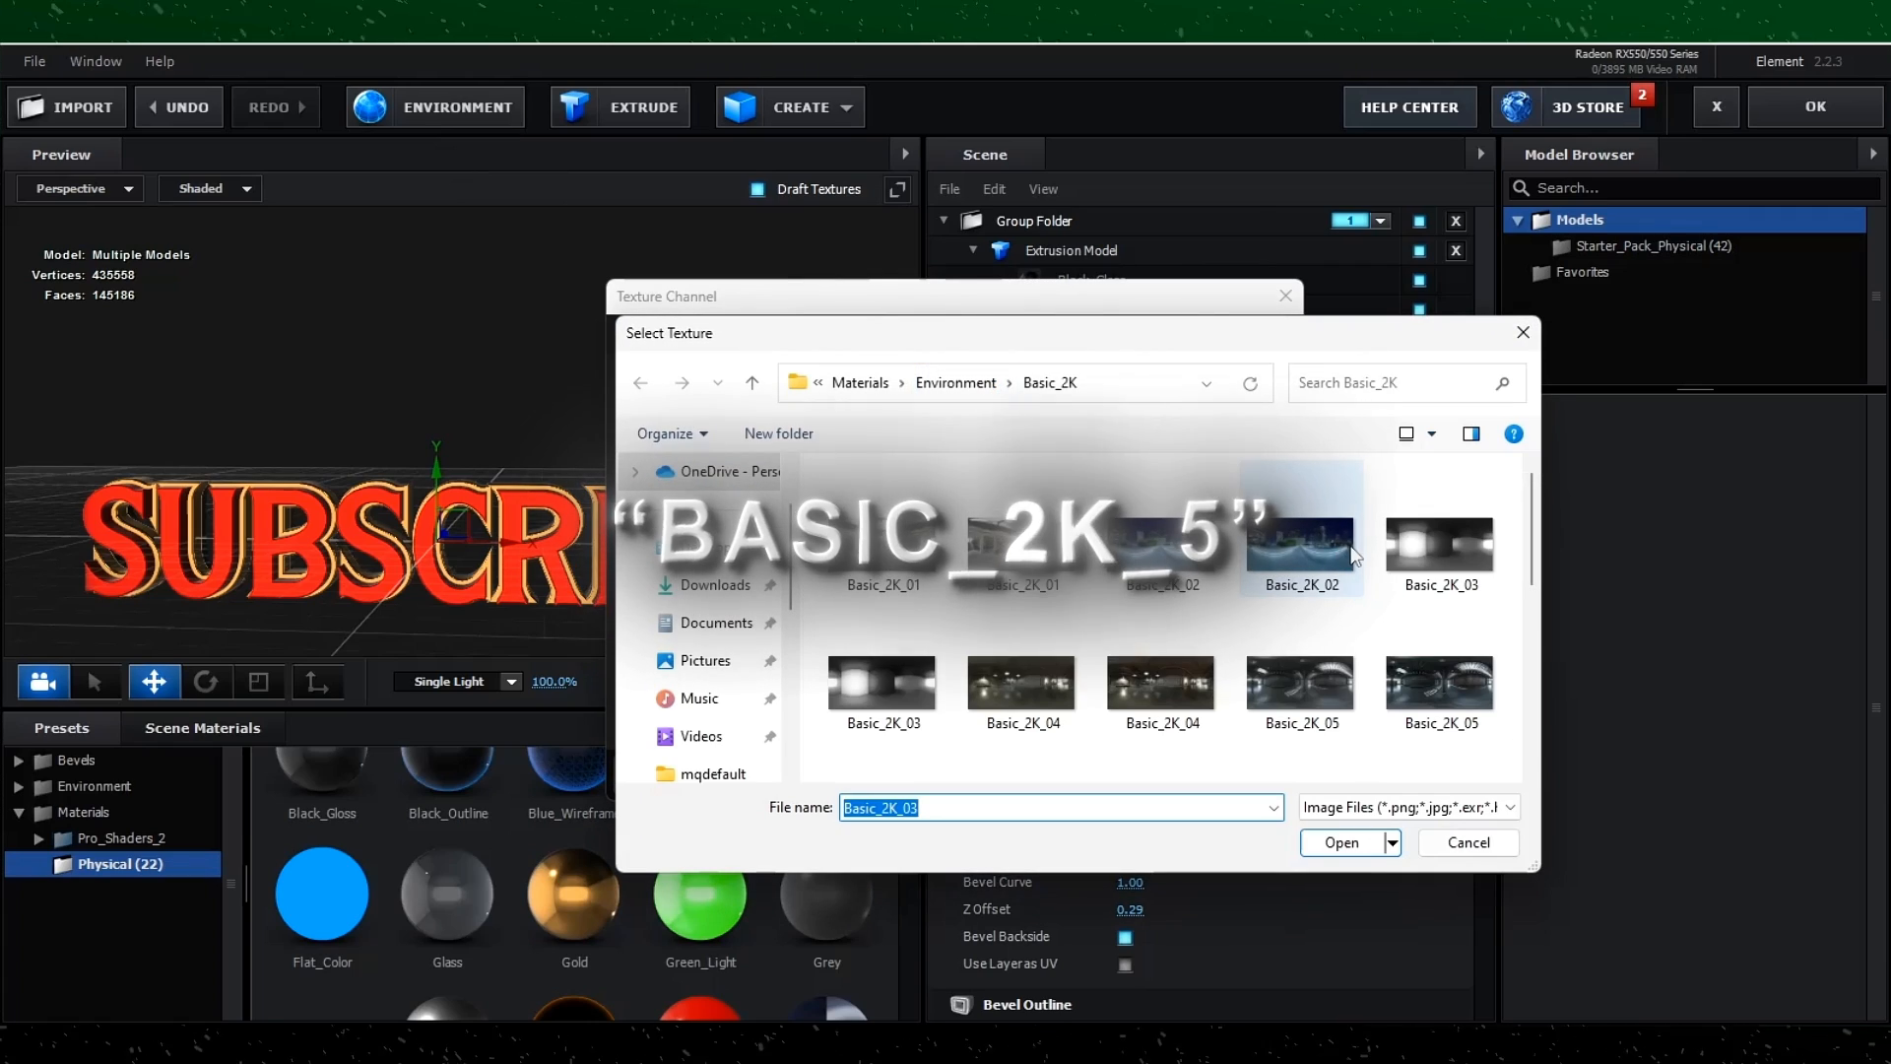
pyautogui.scroll(-1, 1458, 591)
pyautogui.click(1495, 619)
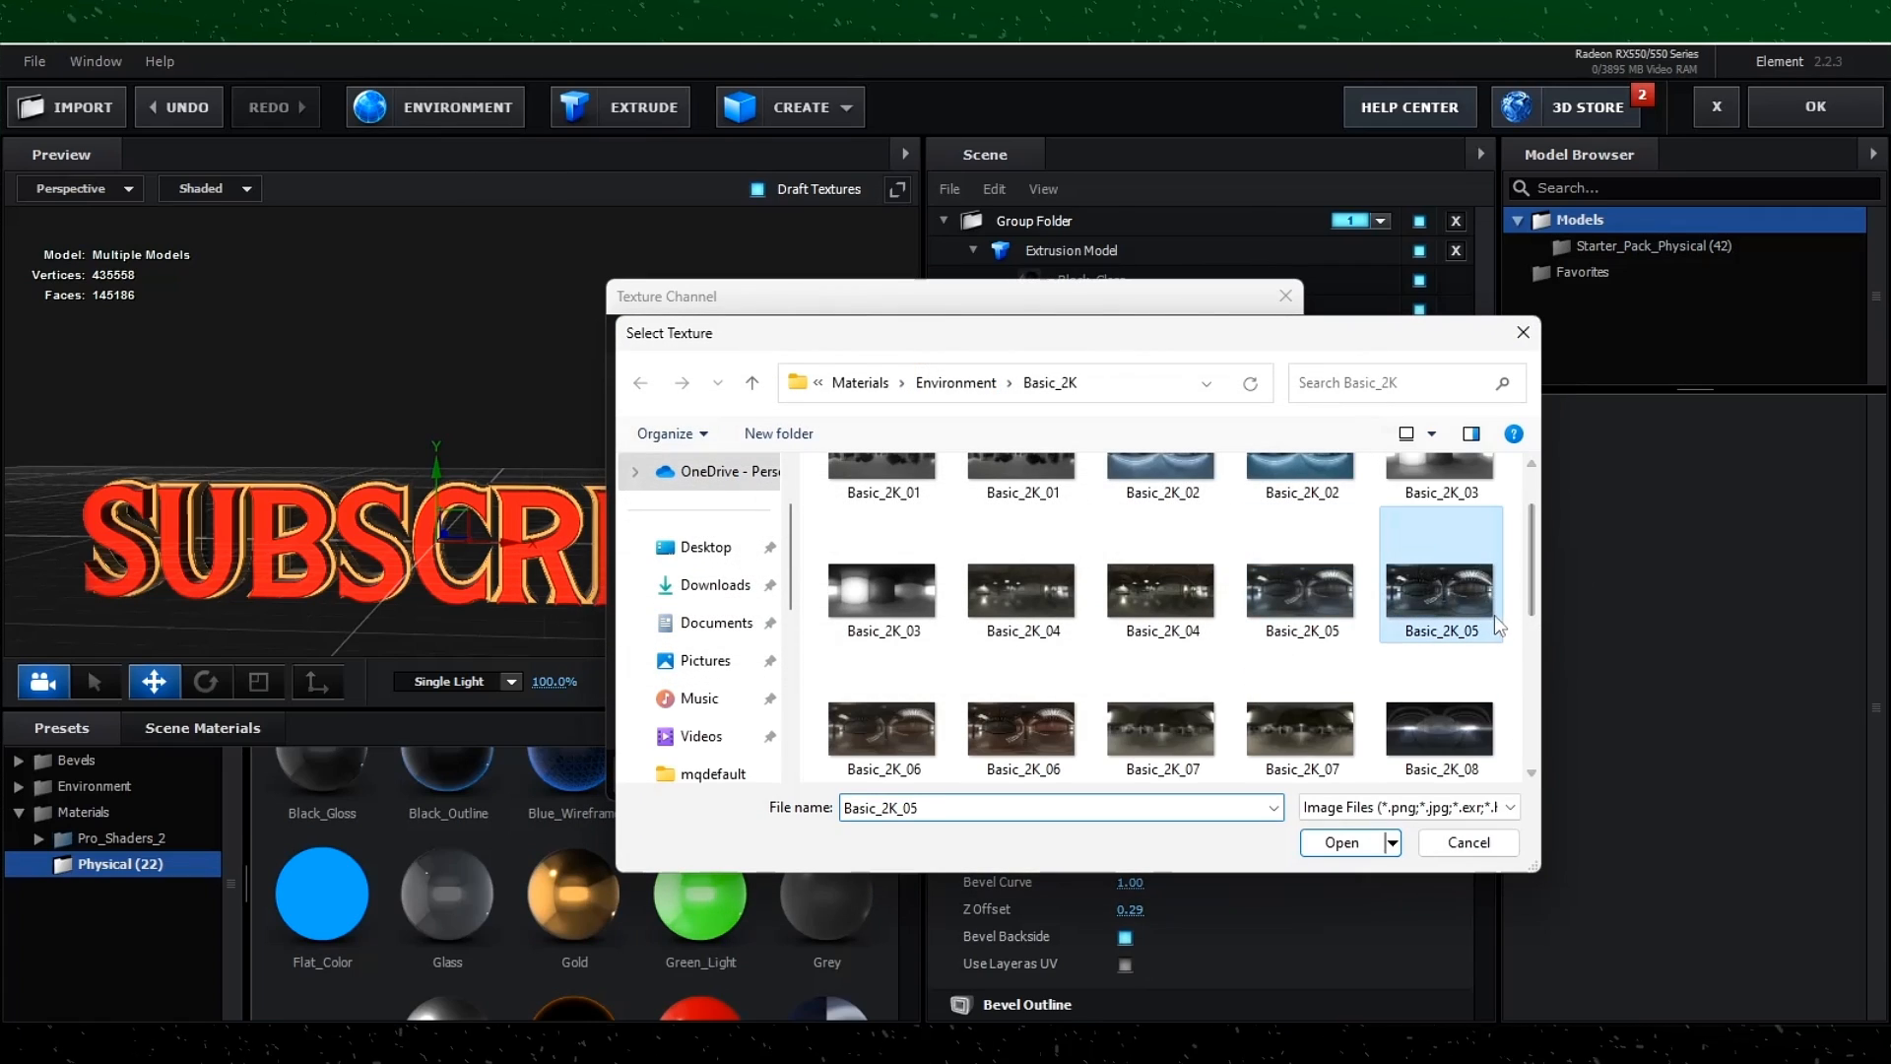
pyautogui.click(1341, 843)
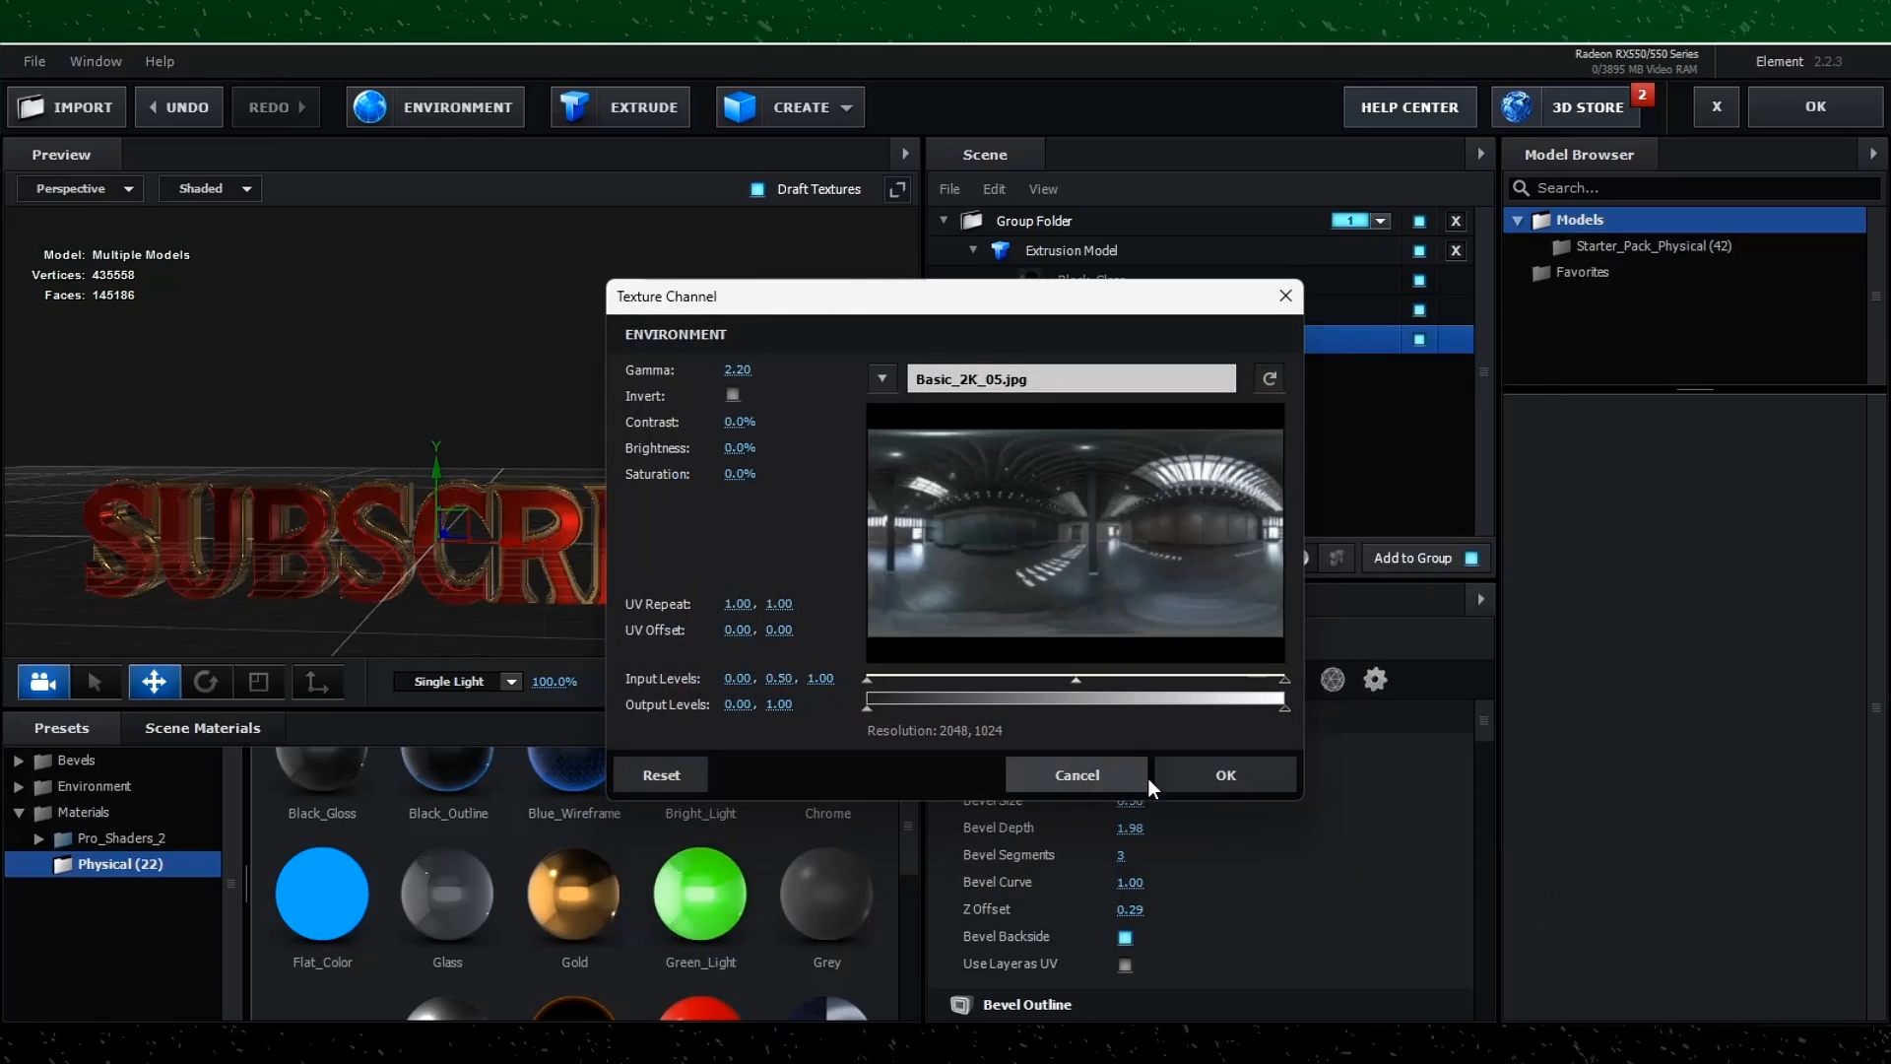
pyautogui.click(1224, 772)
# Accept the Element scene setup and return to the composition with the layer deselected.
pyautogui.moveTo(164, 511); pyautogui.dragTo(211, 544)
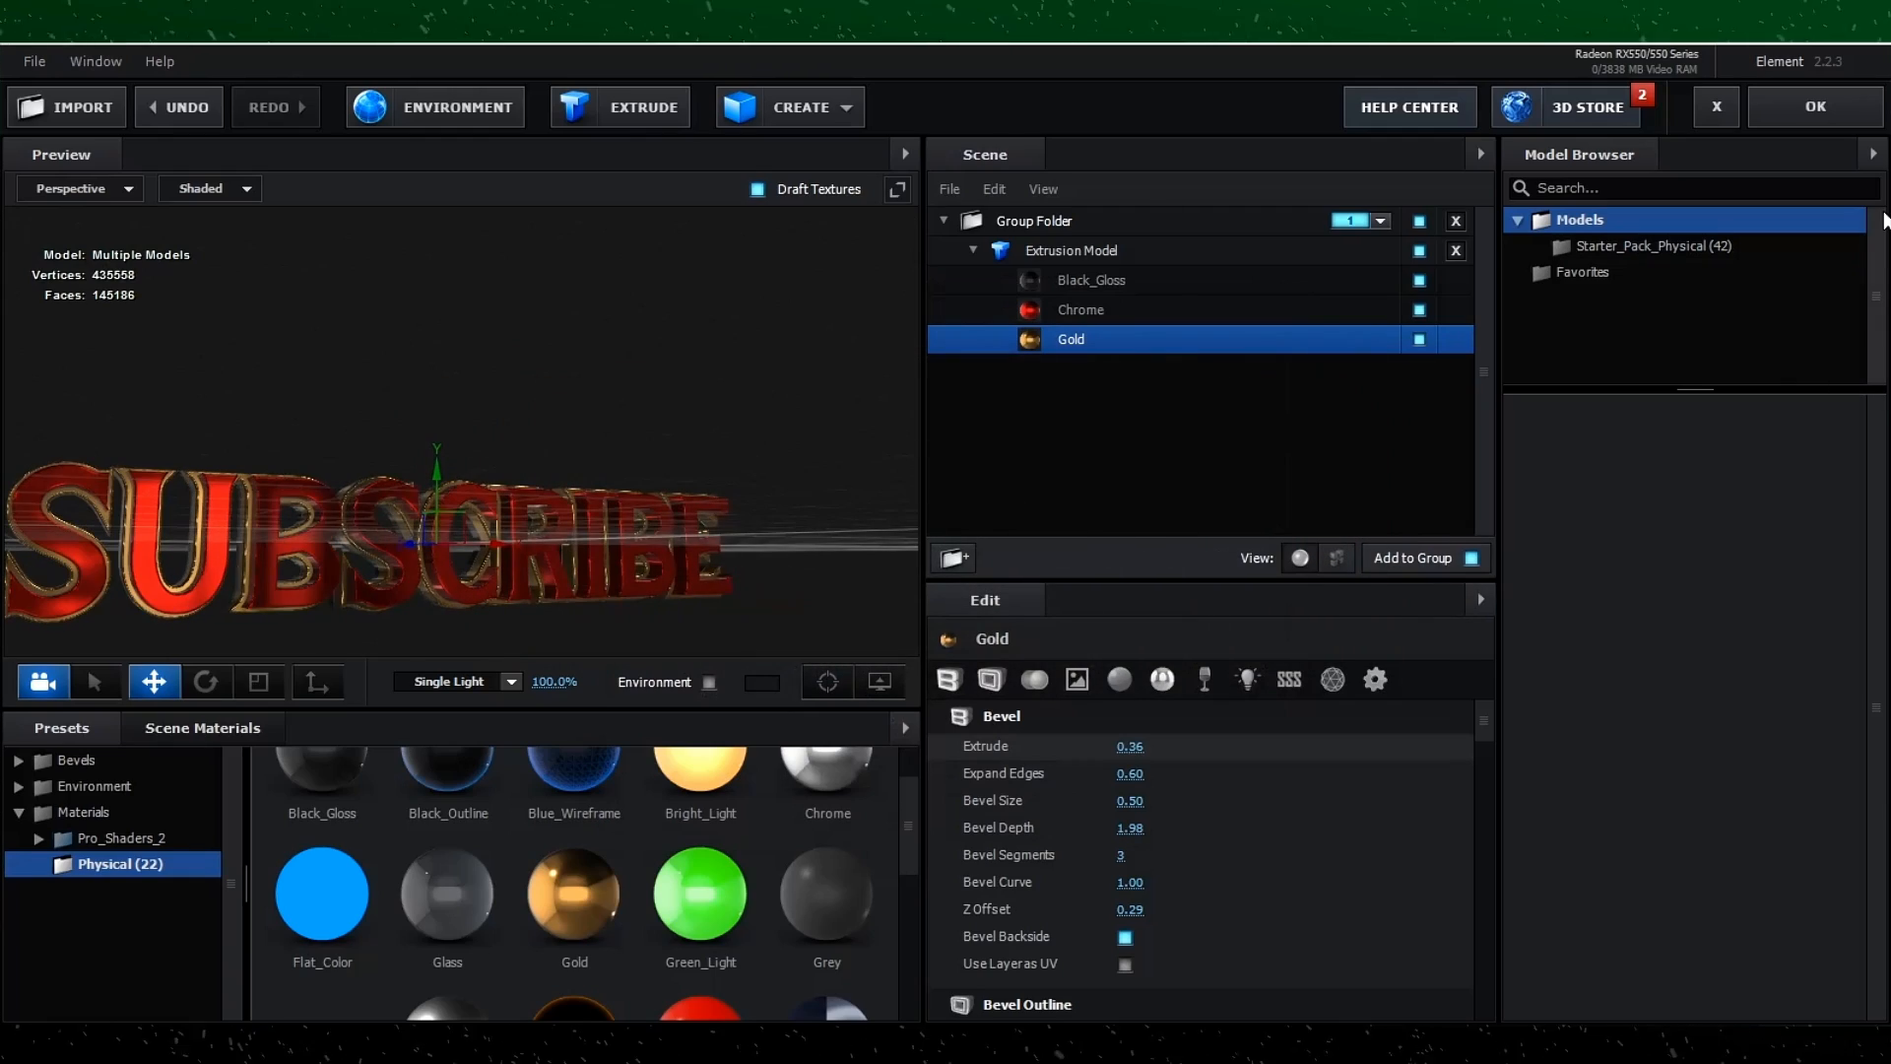
pyautogui.click(1818, 107)
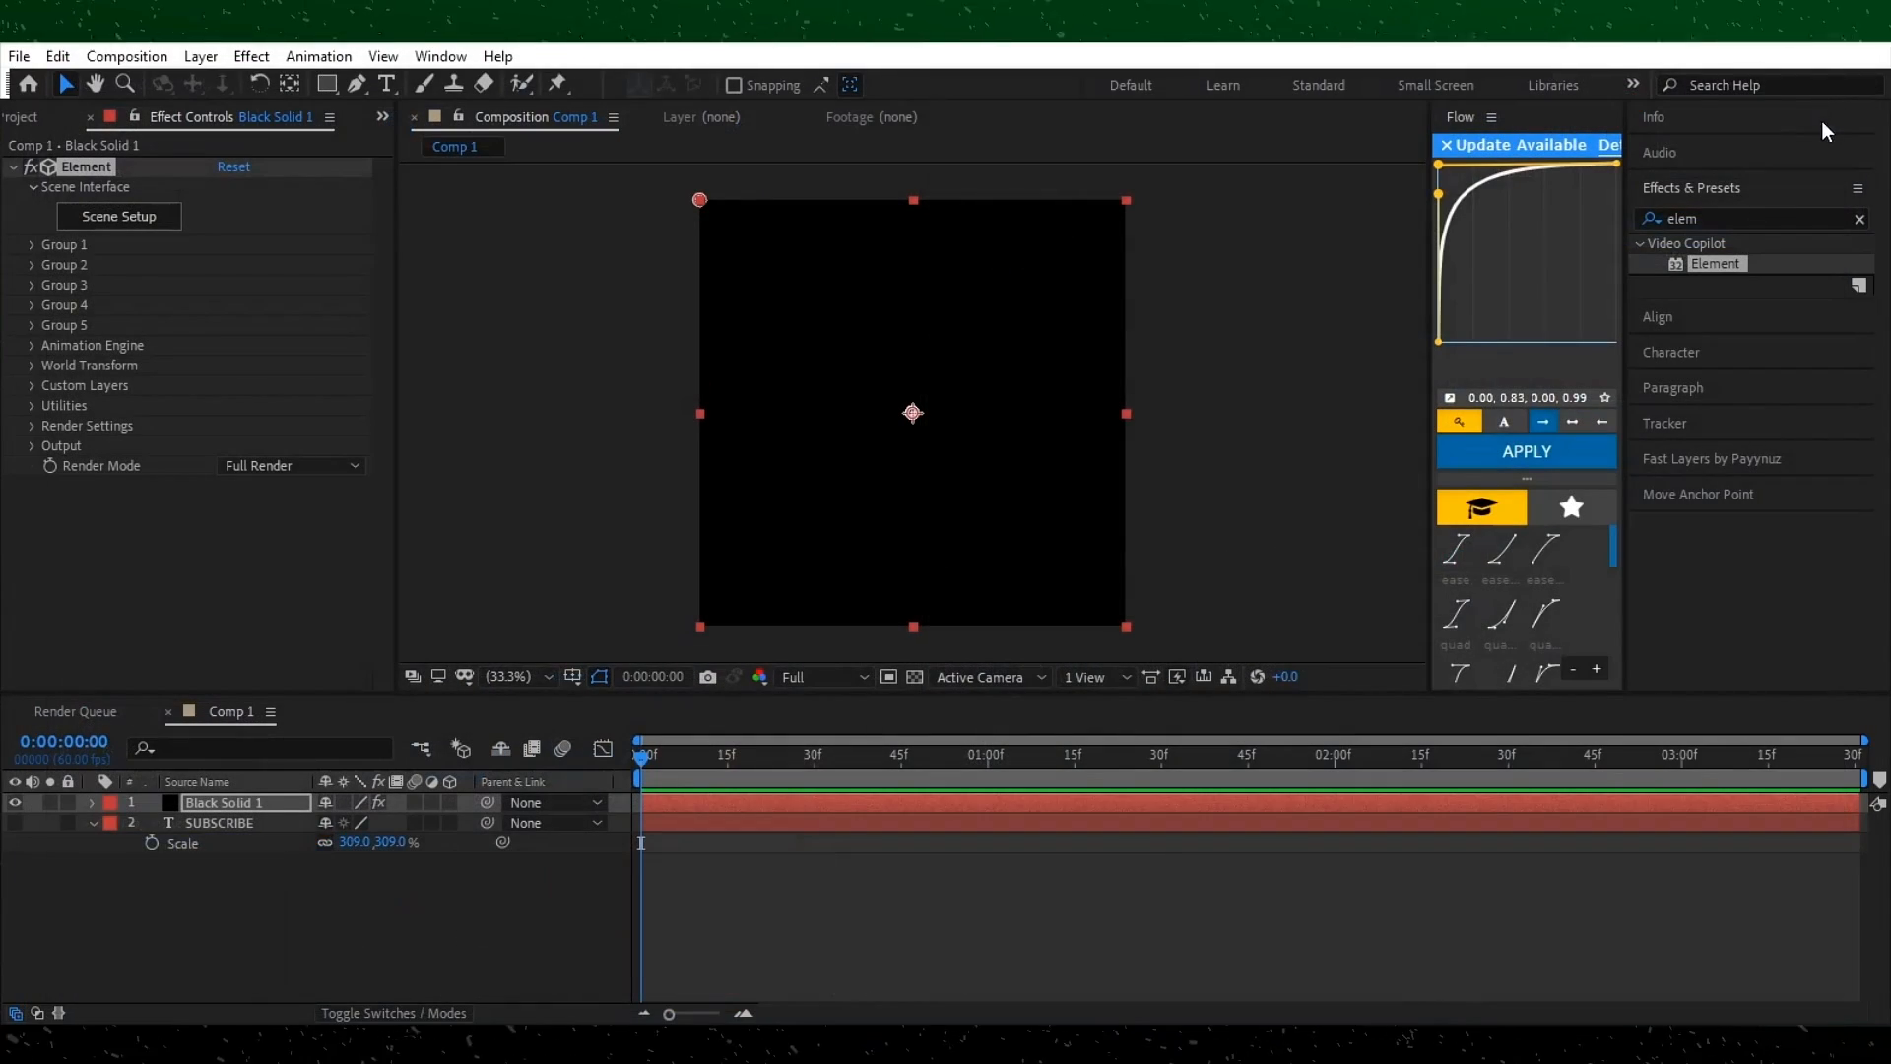
pyautogui.click(692, 859)
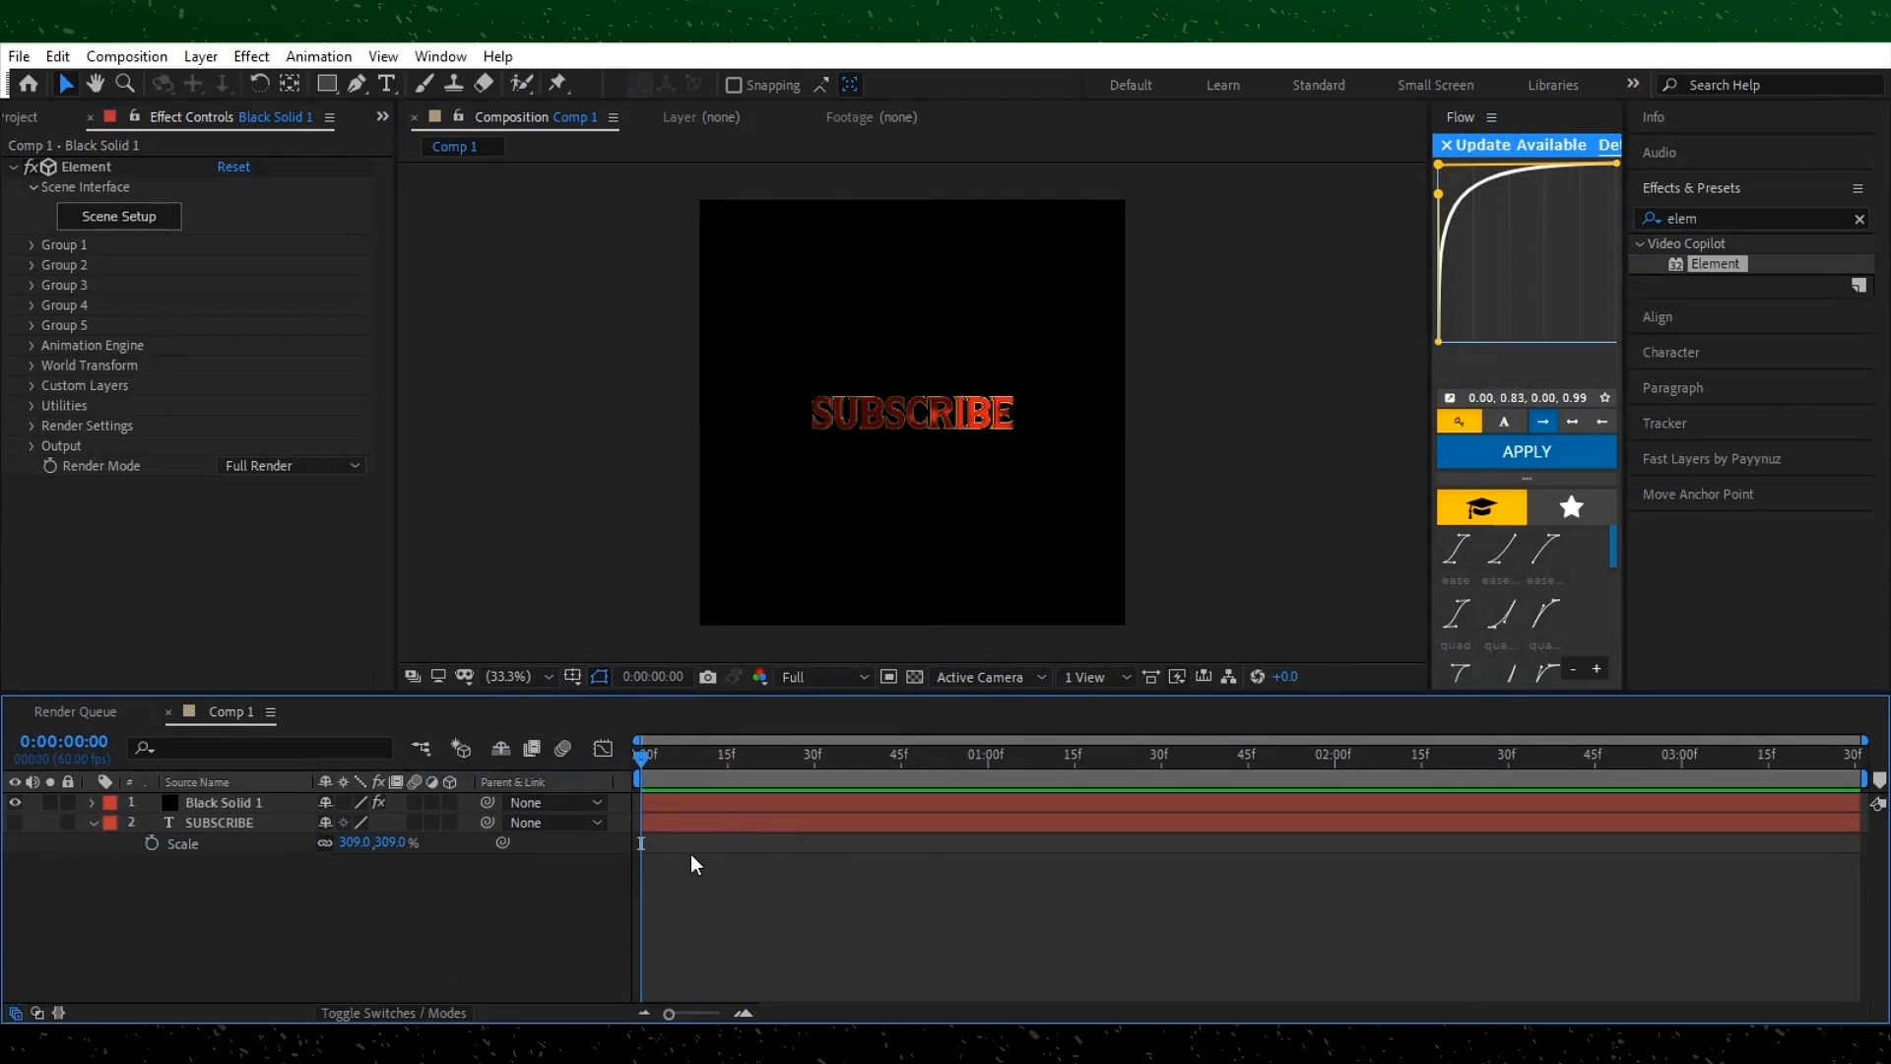
# Add a Particle Size keyframe for Group 1 of Black Solid 1's Element effect at 0:00:01:30.
pyautogui.click(677, 804)
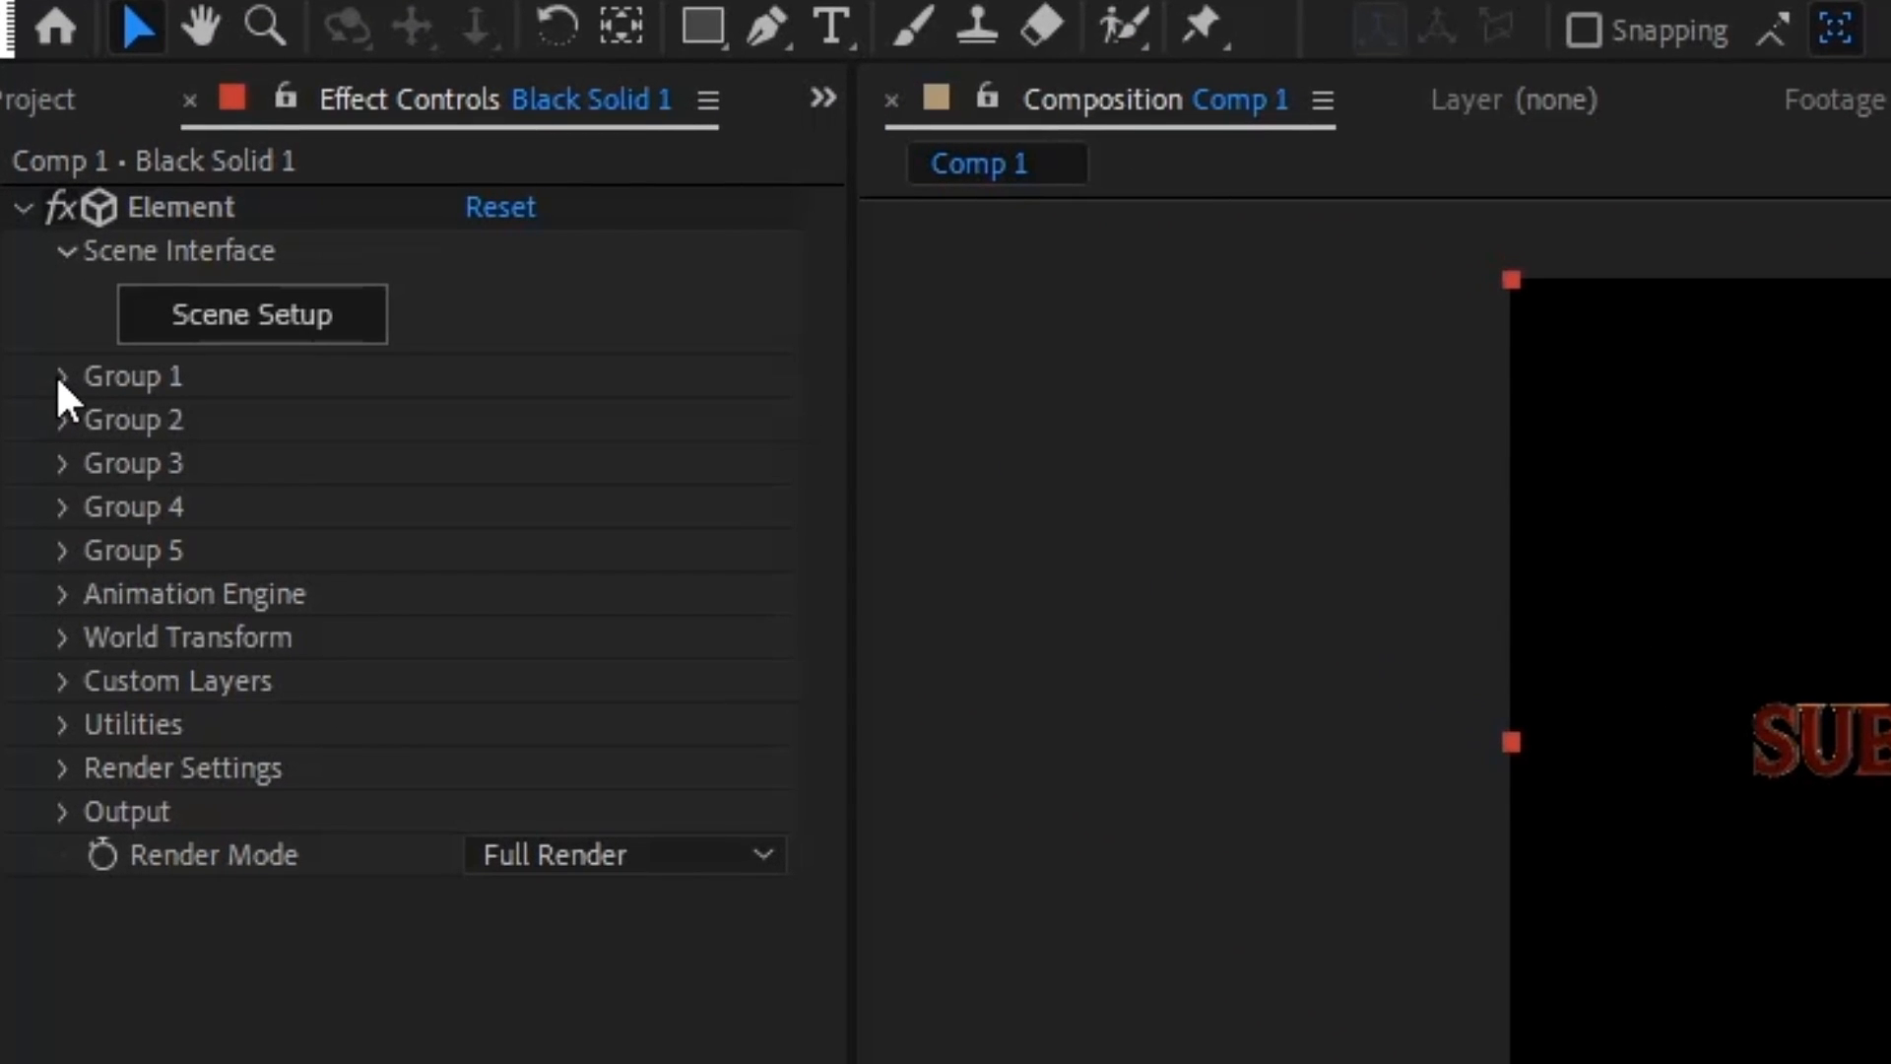
pyautogui.click(61, 374)
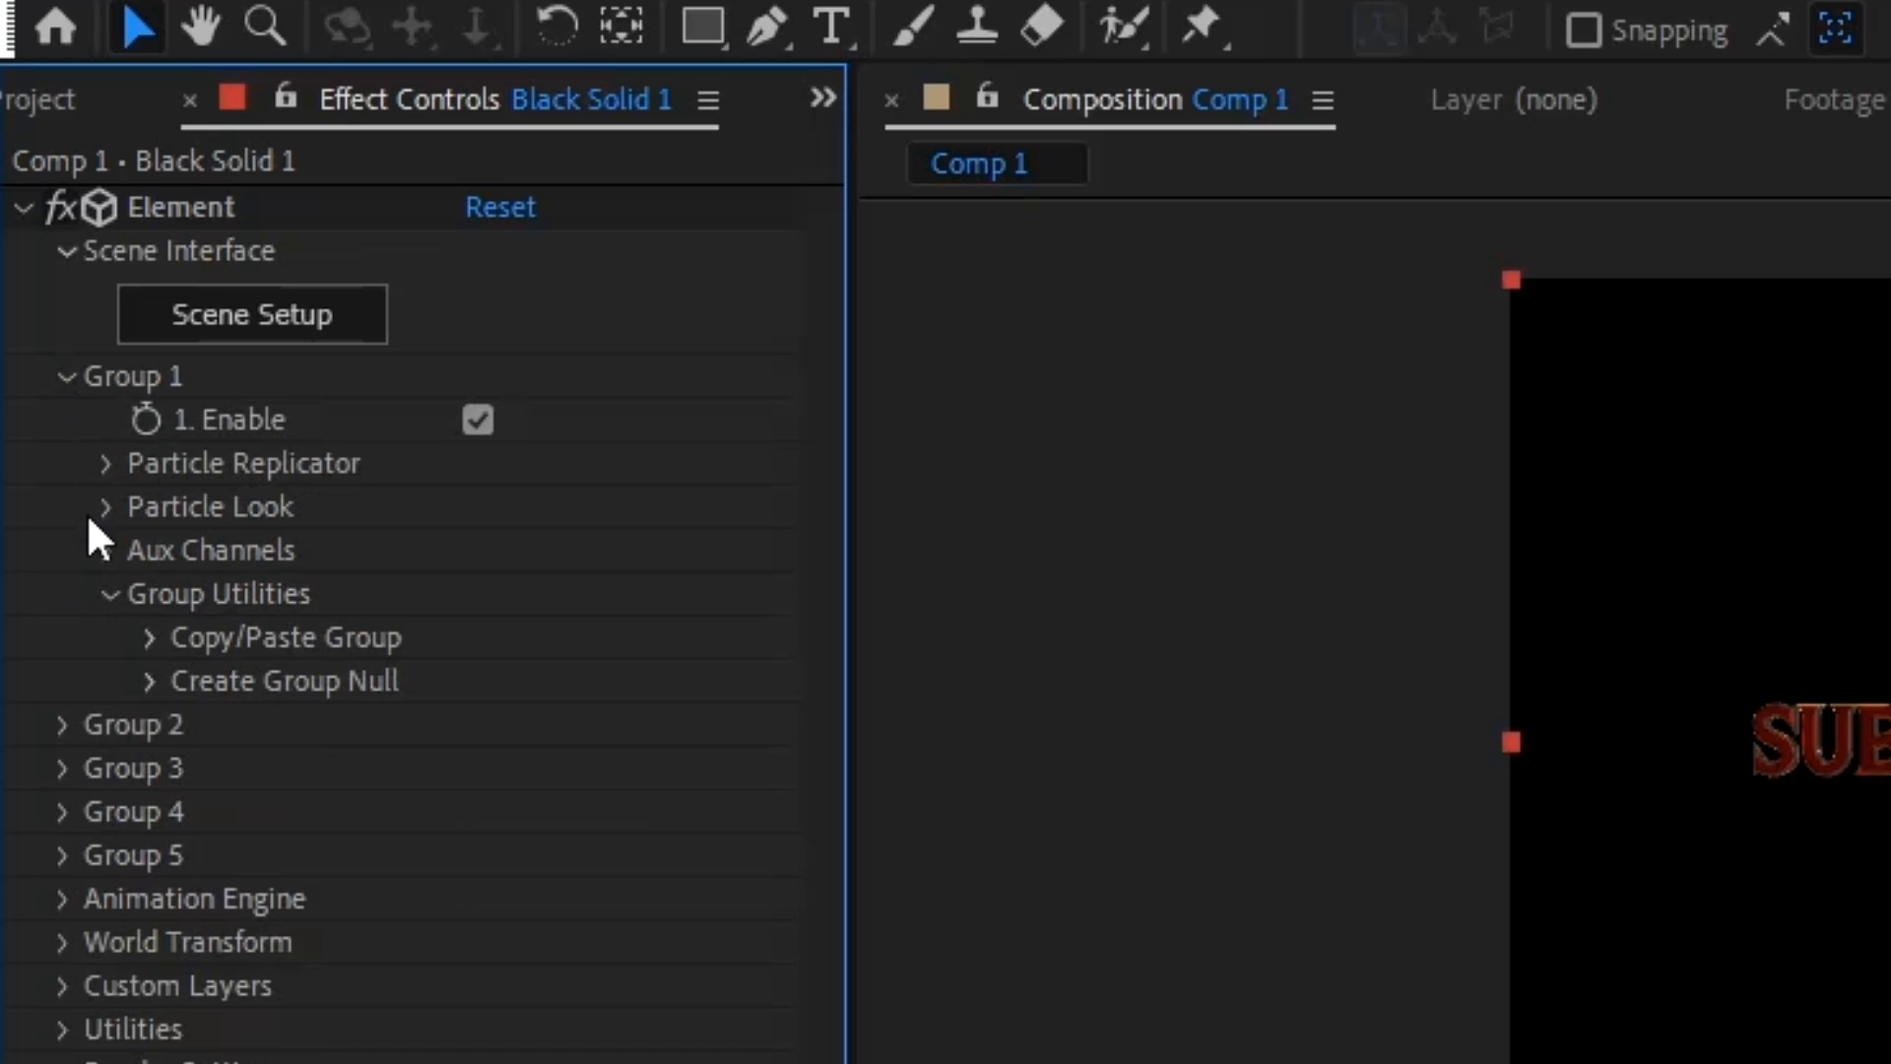
pyautogui.click(107, 510)
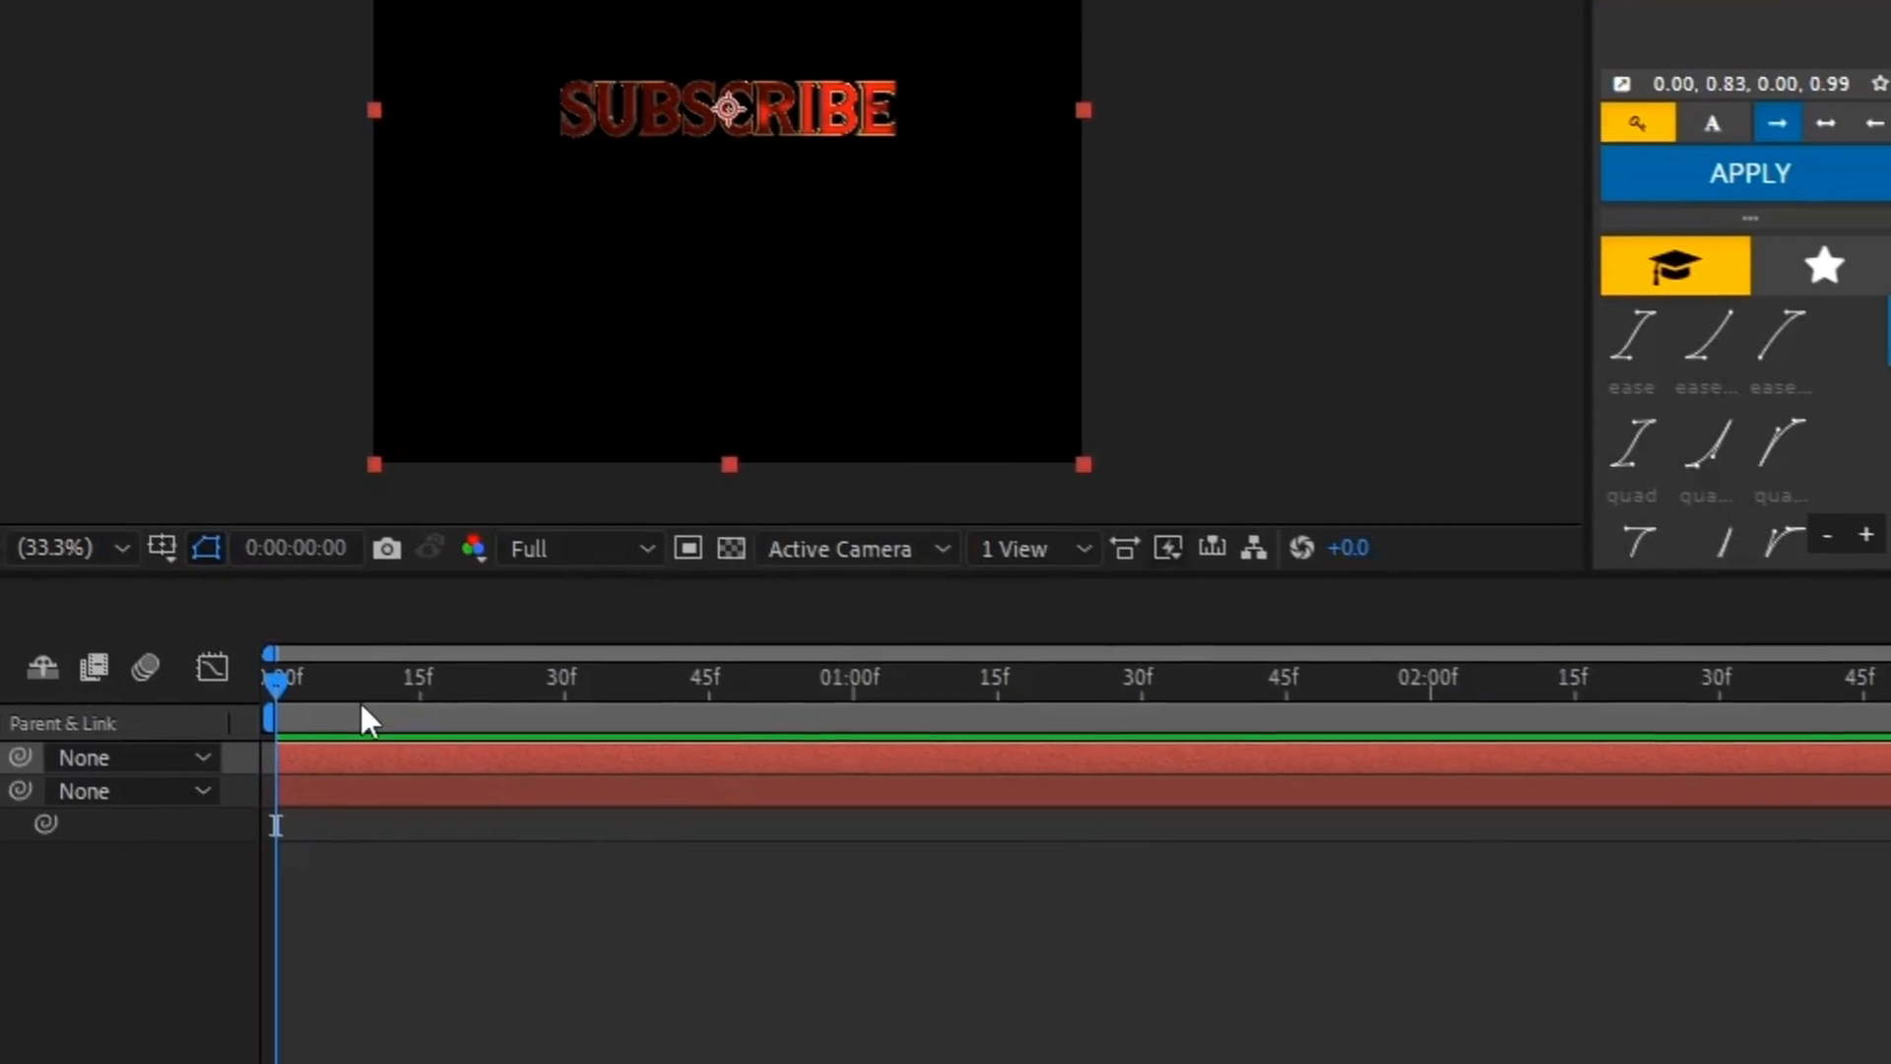
pyautogui.moveTo(264, 682); pyautogui.dragTo(1089, 677)
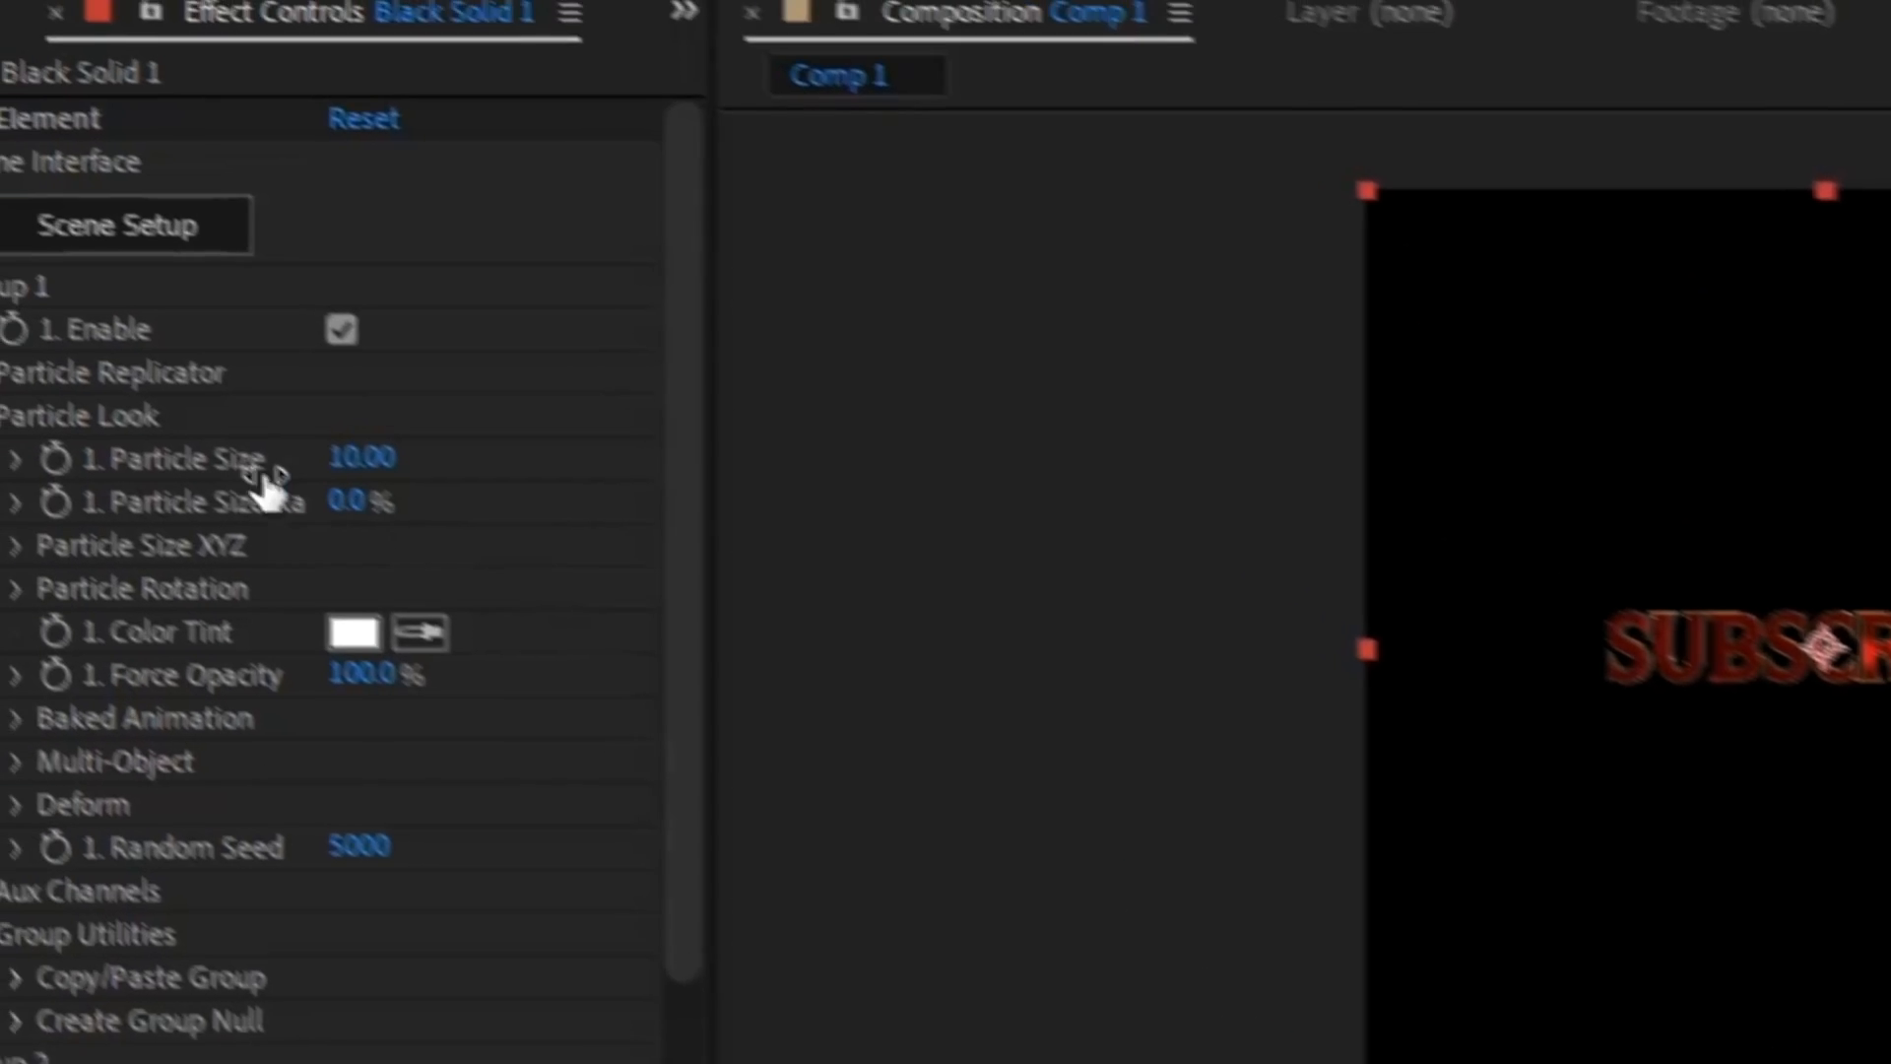
pyautogui.click(56, 458)
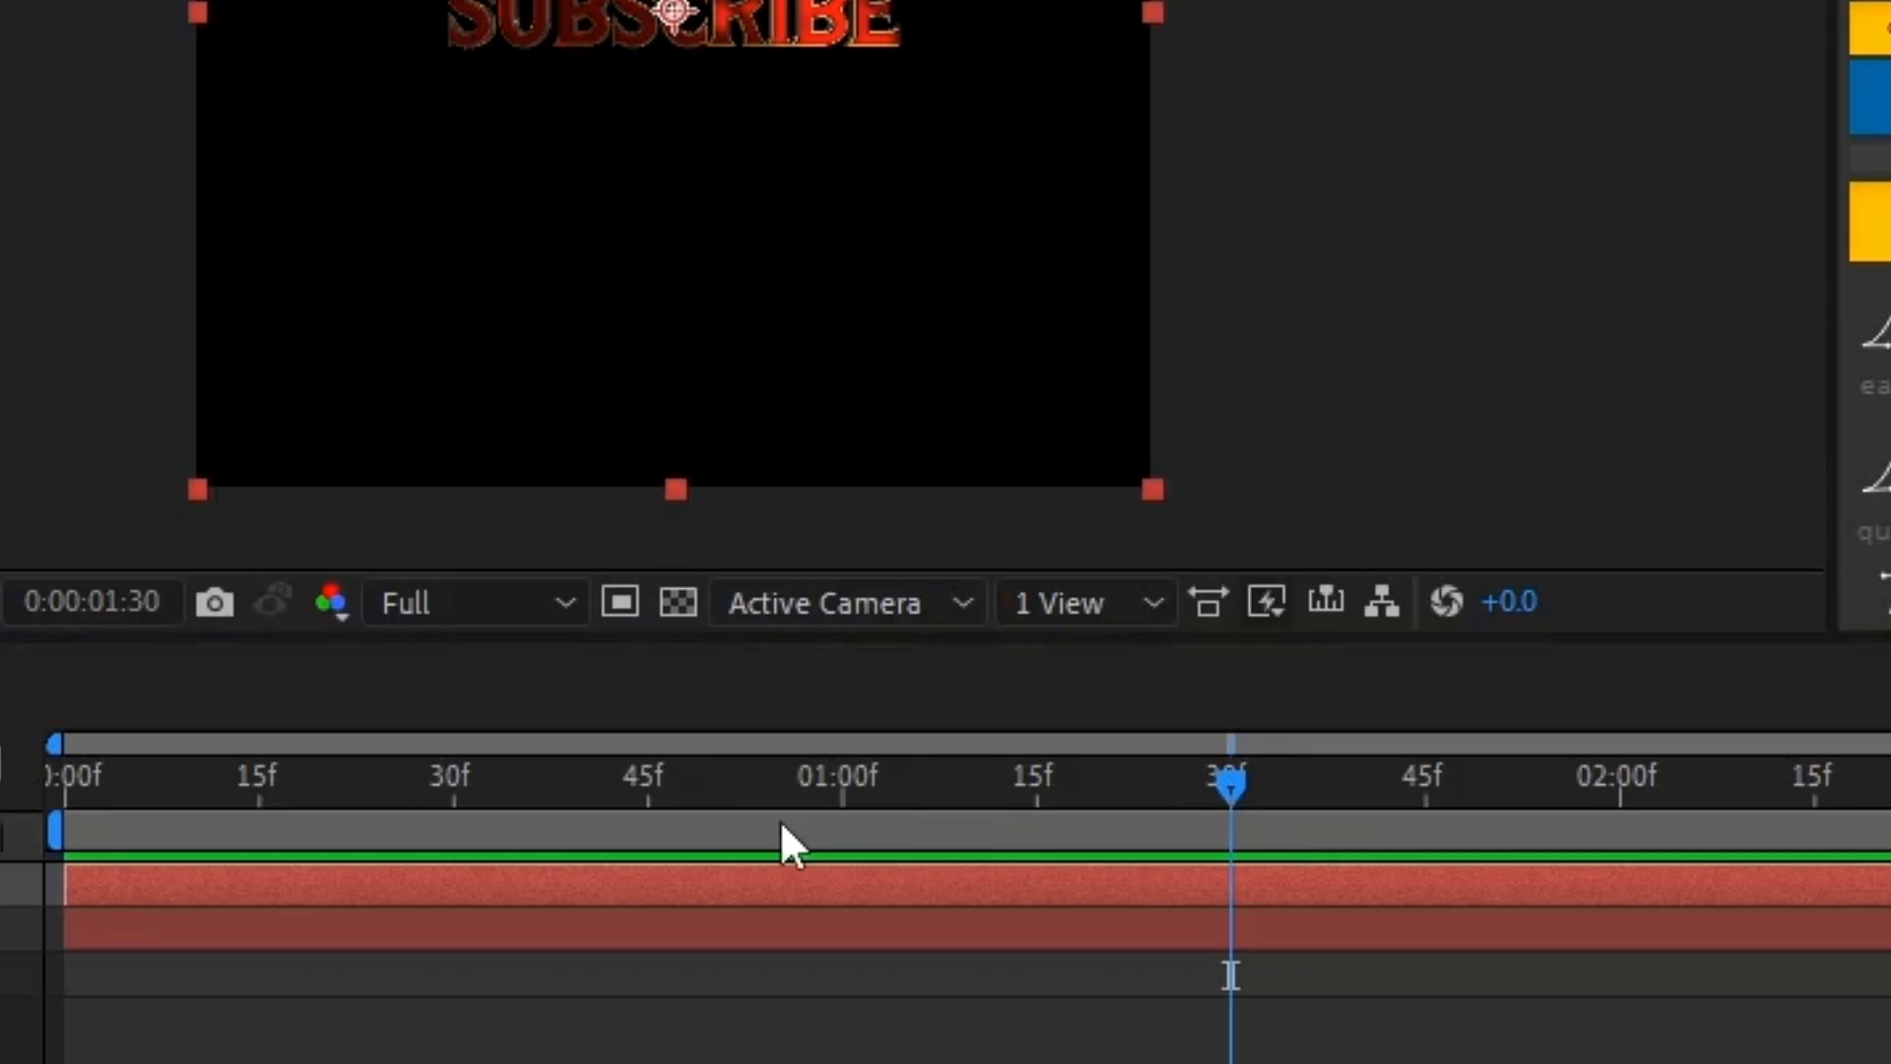
# Set Group 1's Particle Size to 5 at the first frame.
pyautogui.moveTo(714, 788); pyautogui.dragTo(61, 790)
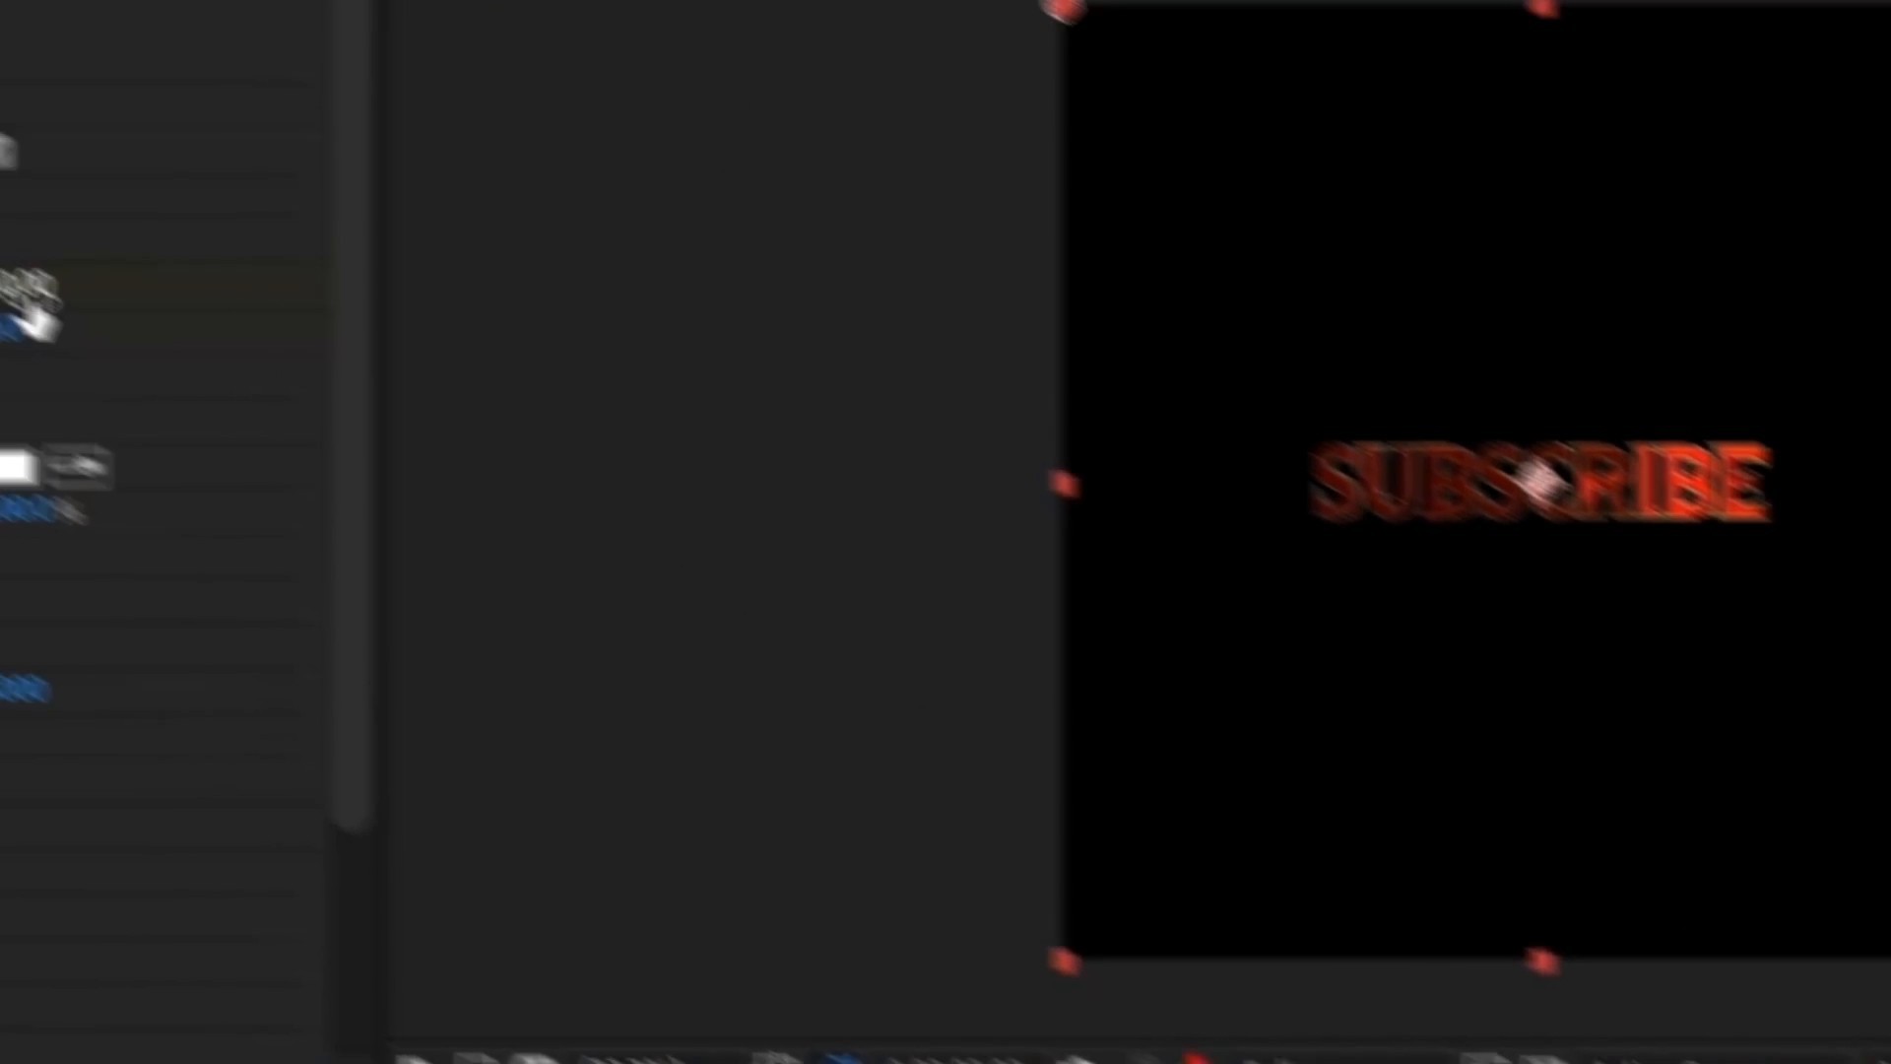
pyautogui.click(500, 547)
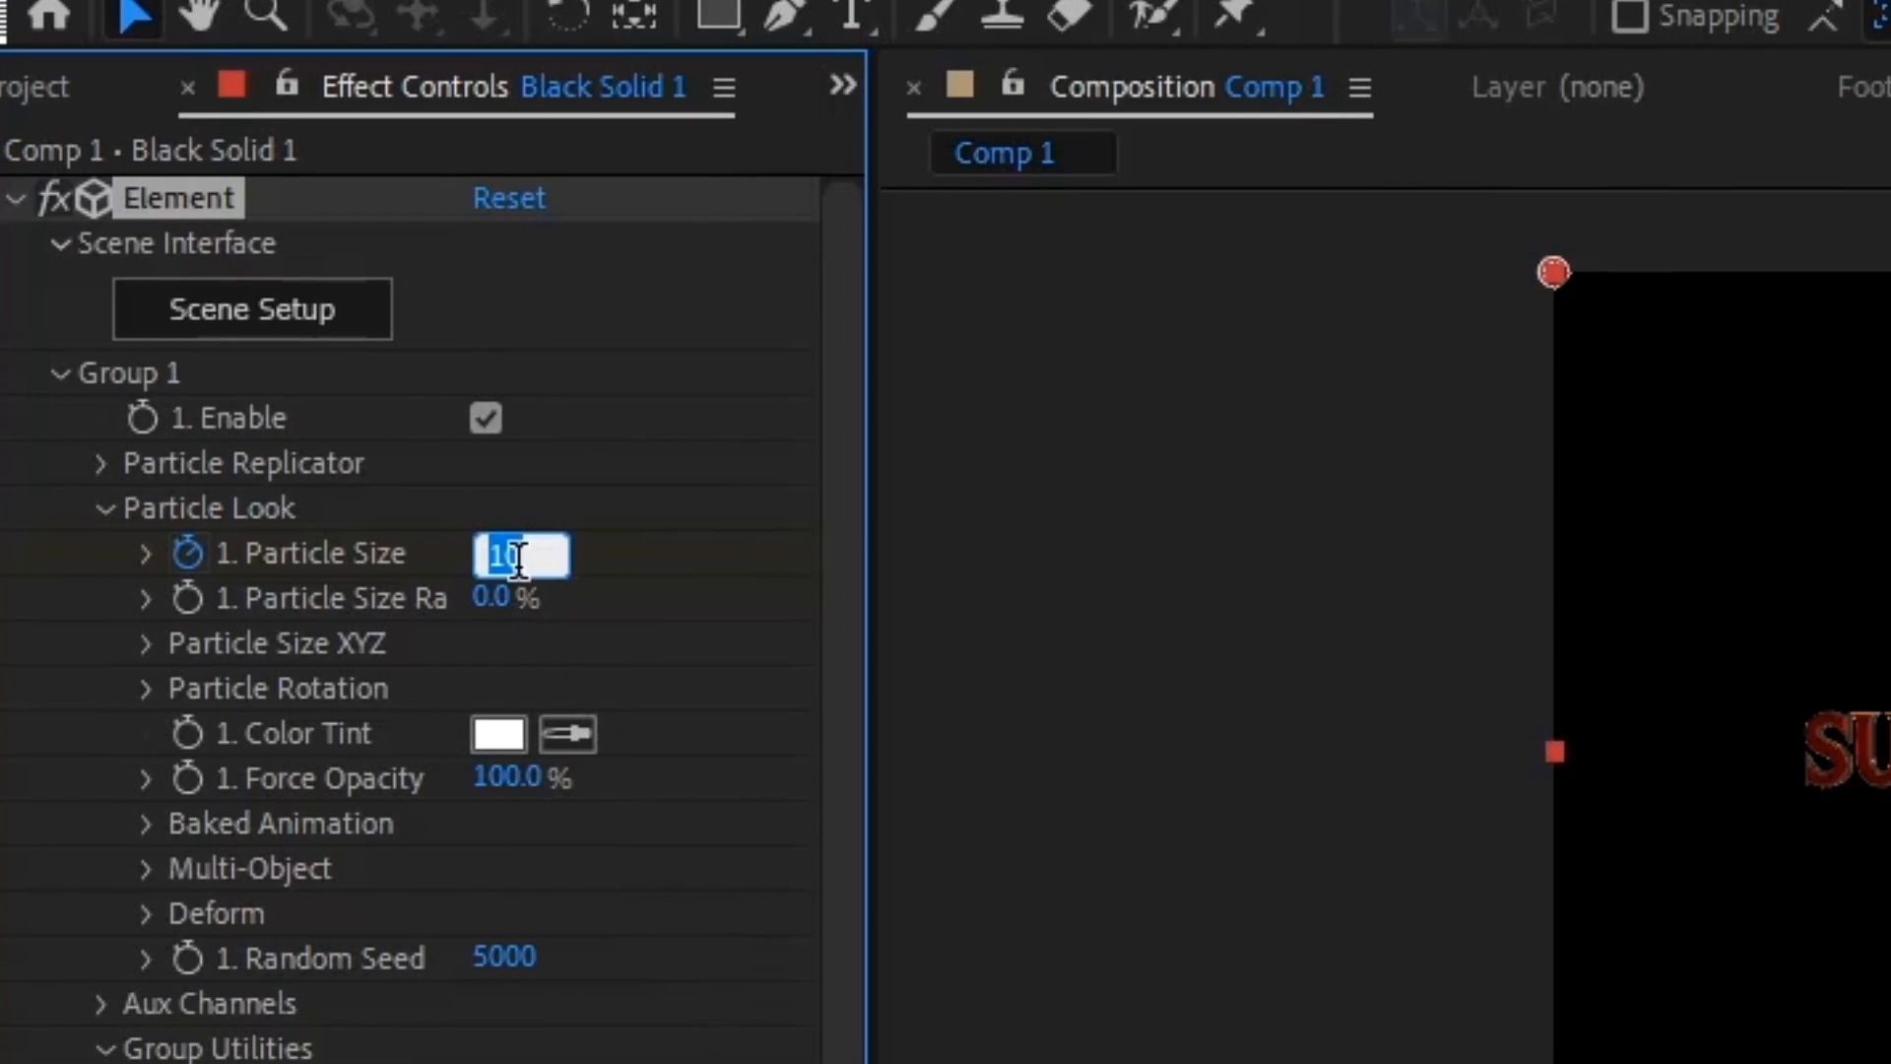
pyautogui.press('Return')
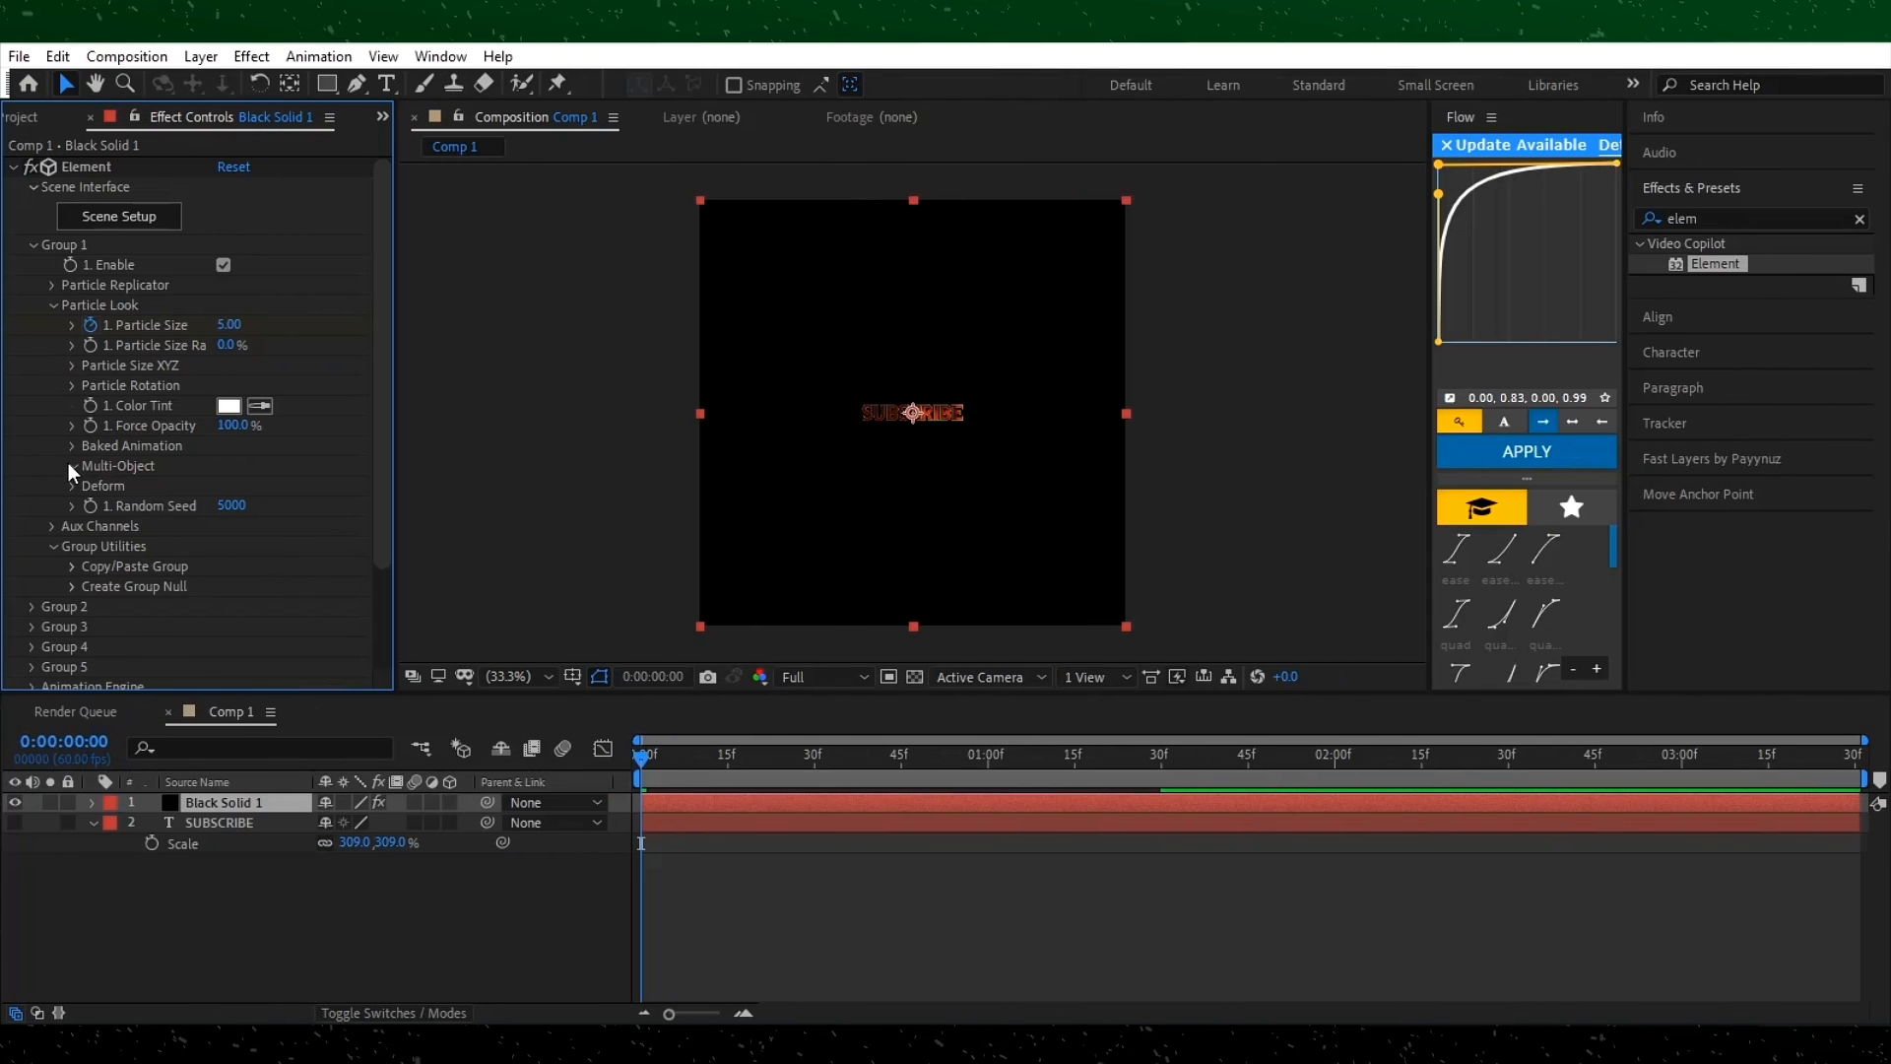
# Enable Multi-Object in Group 1's Particle Look and display its rotation and displacement properties.
pyautogui.click(146, 868)
pyautogui.click(225, 482)
pyautogui.scroll(-5, 224, 479)
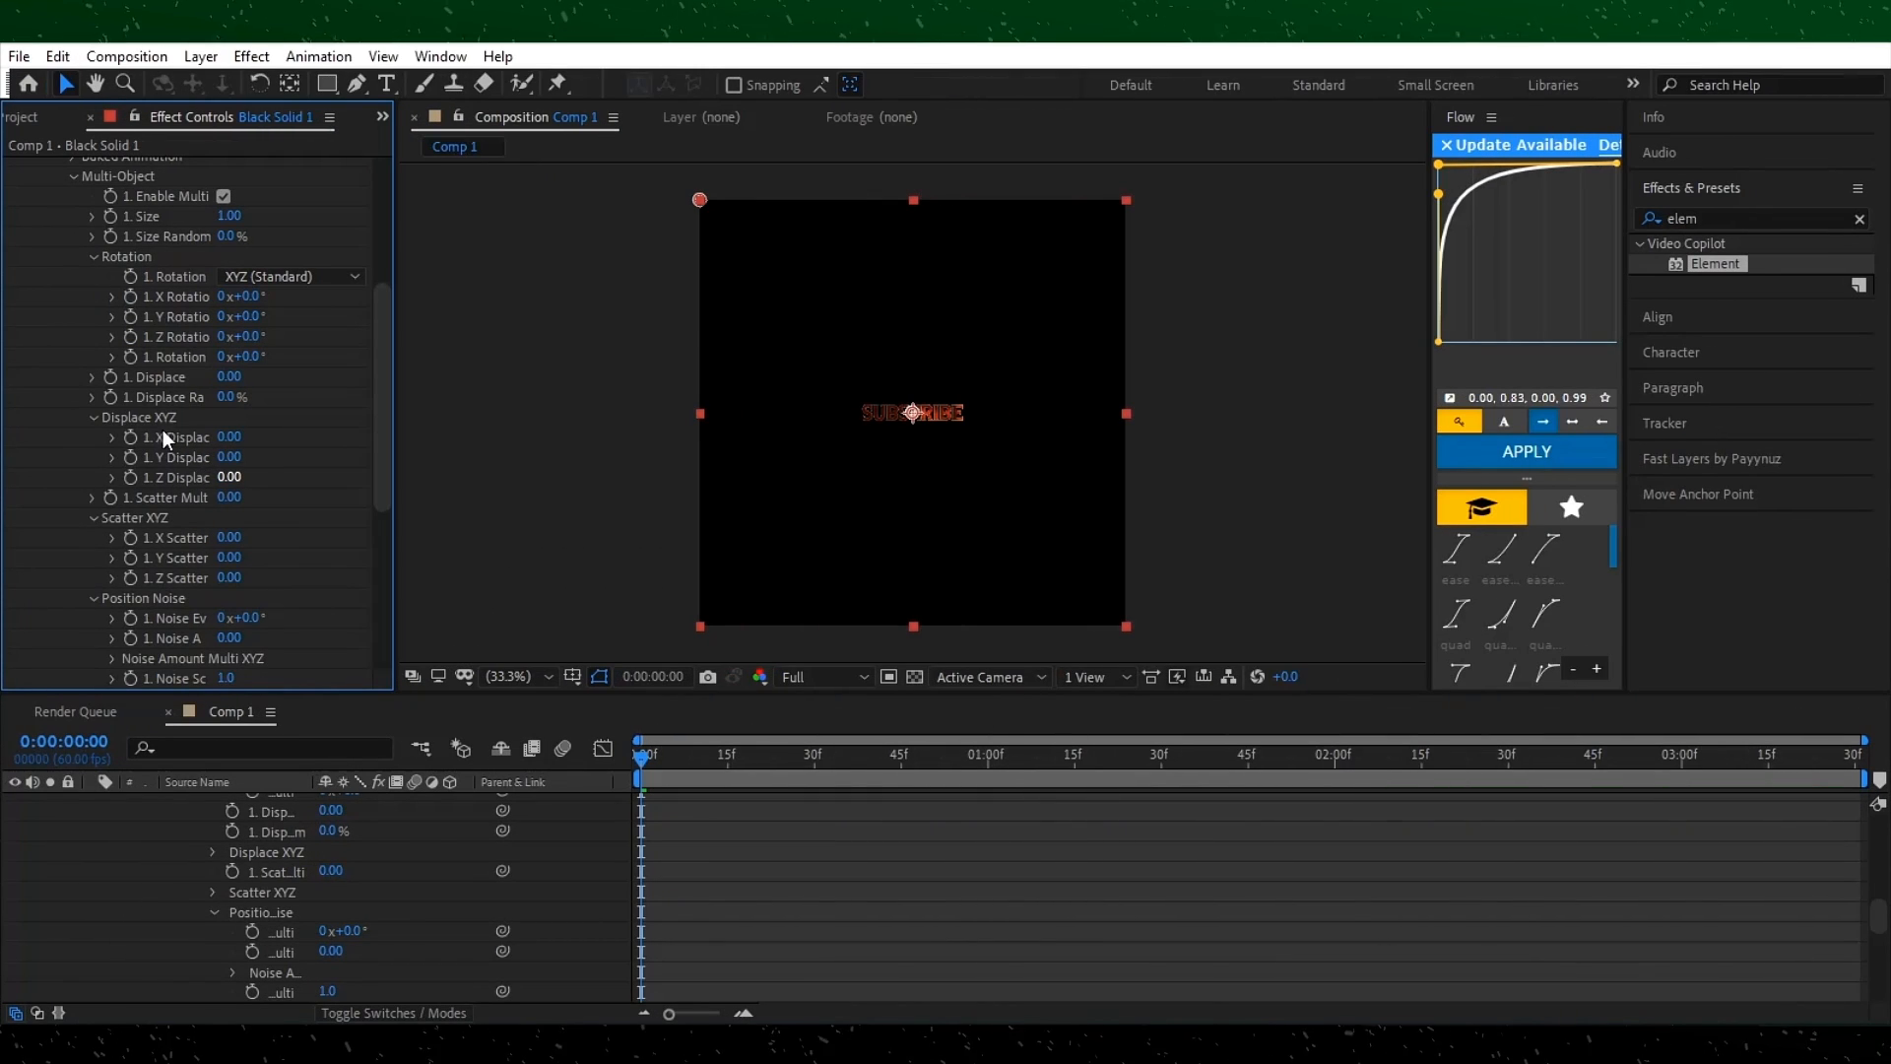
# Show only the keyframed properties of Black Solid 1 in the timeline.
pyautogui.scroll(10, 694, 820)
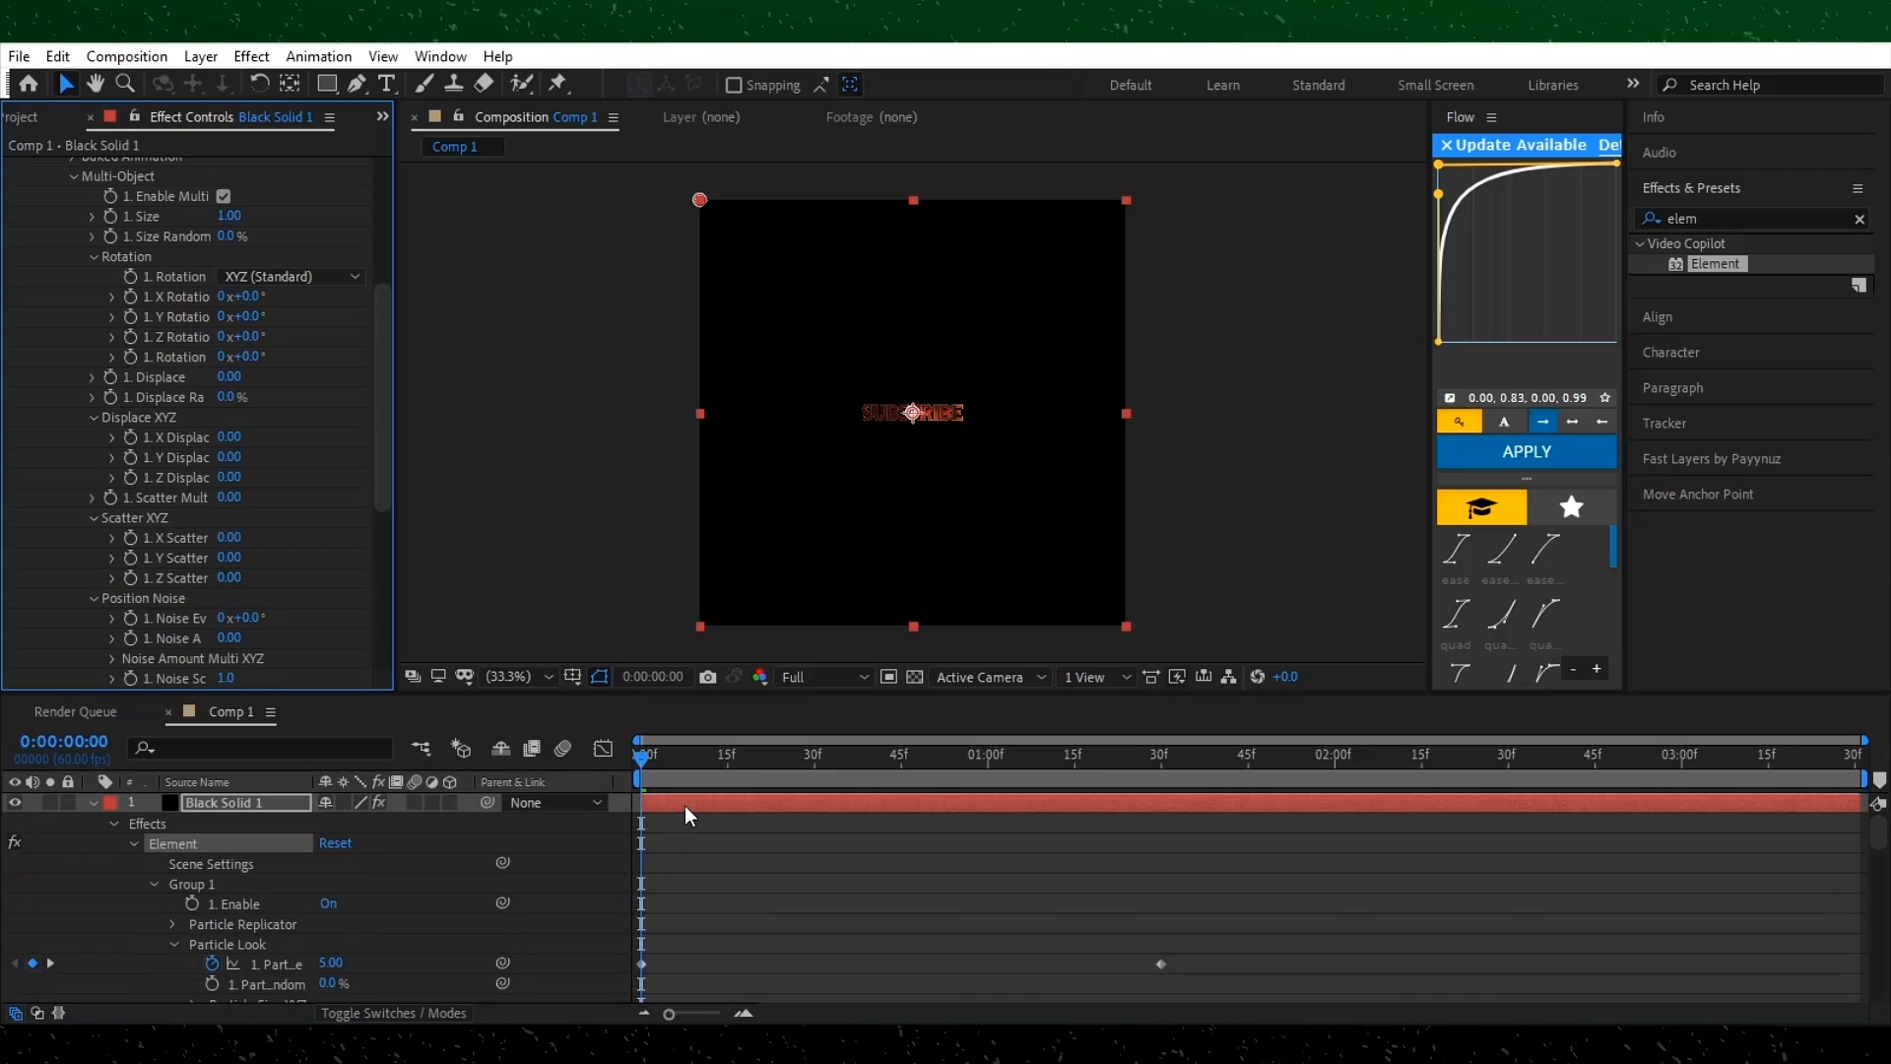
pyautogui.click(686, 810)
pyautogui.press('u')
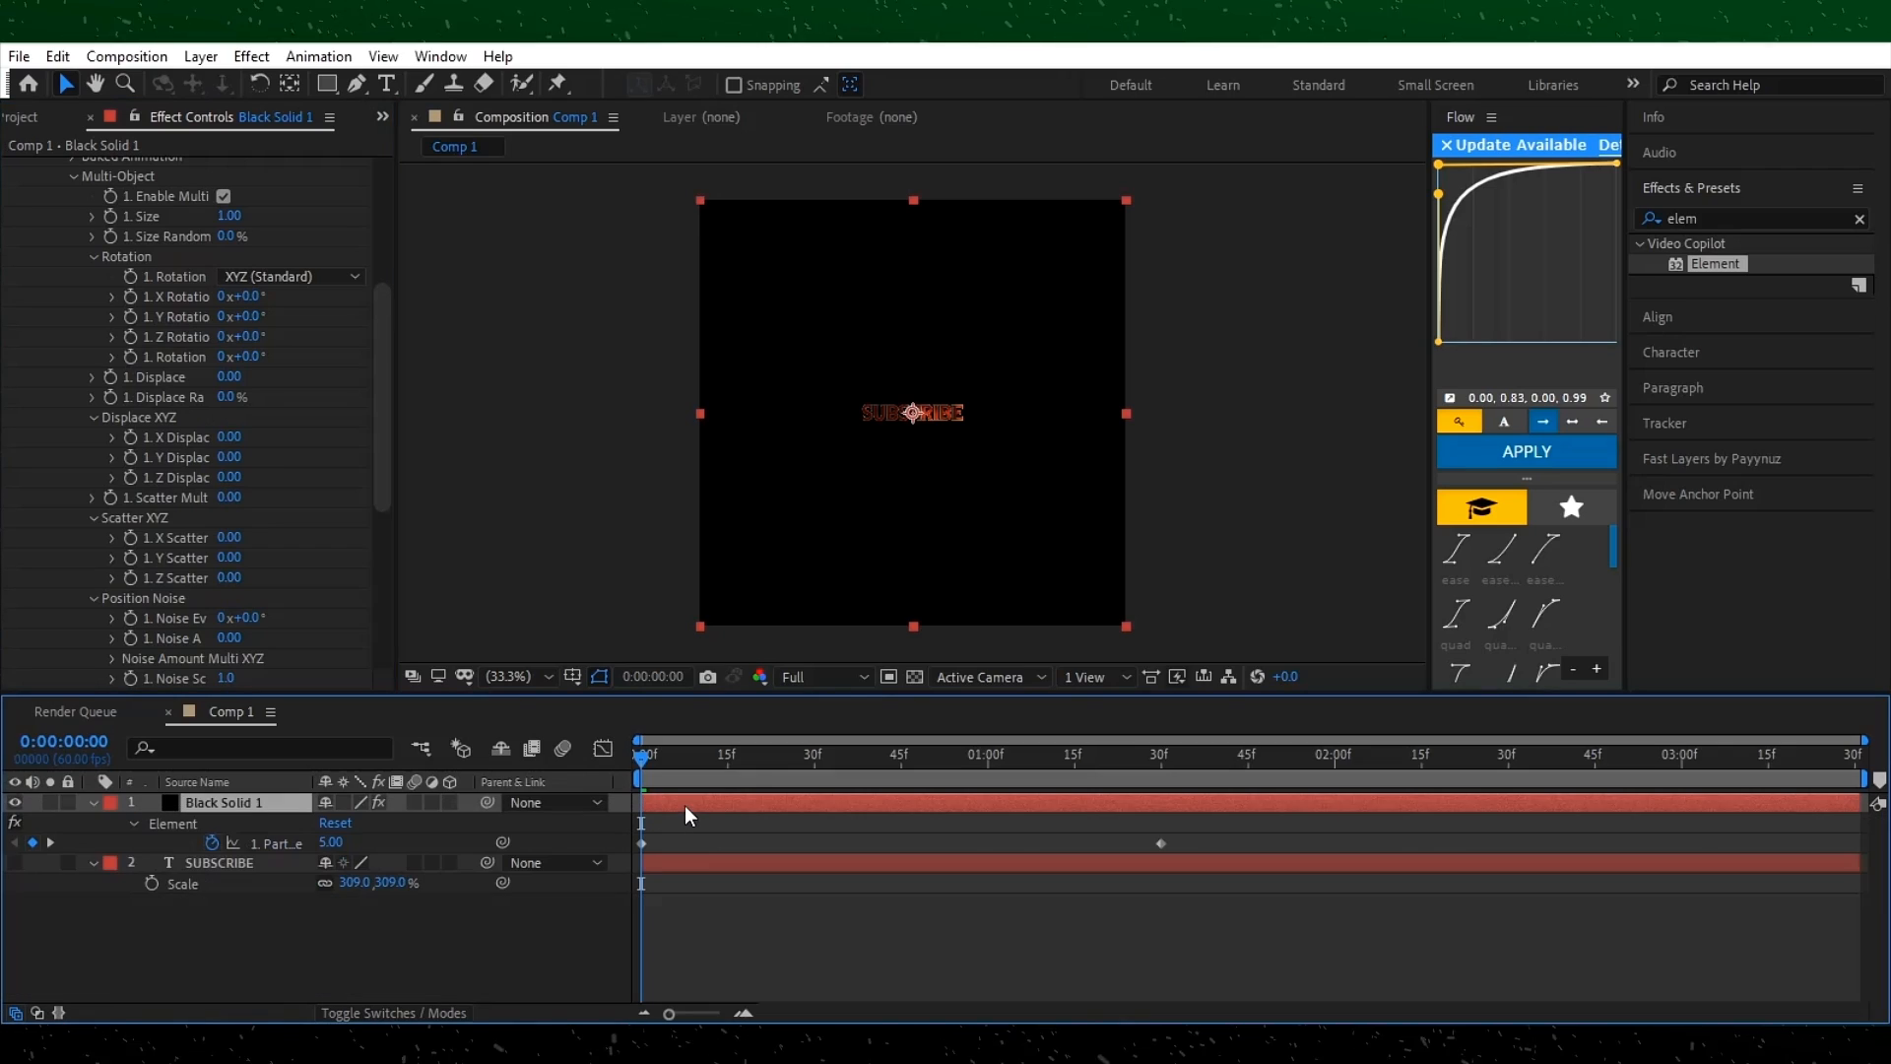
# At 0:00:01:30, start Multi-Object keyframes for X Rotation, the Rotation property below Z Rotation, and Displace.
pyautogui.click(49, 842)
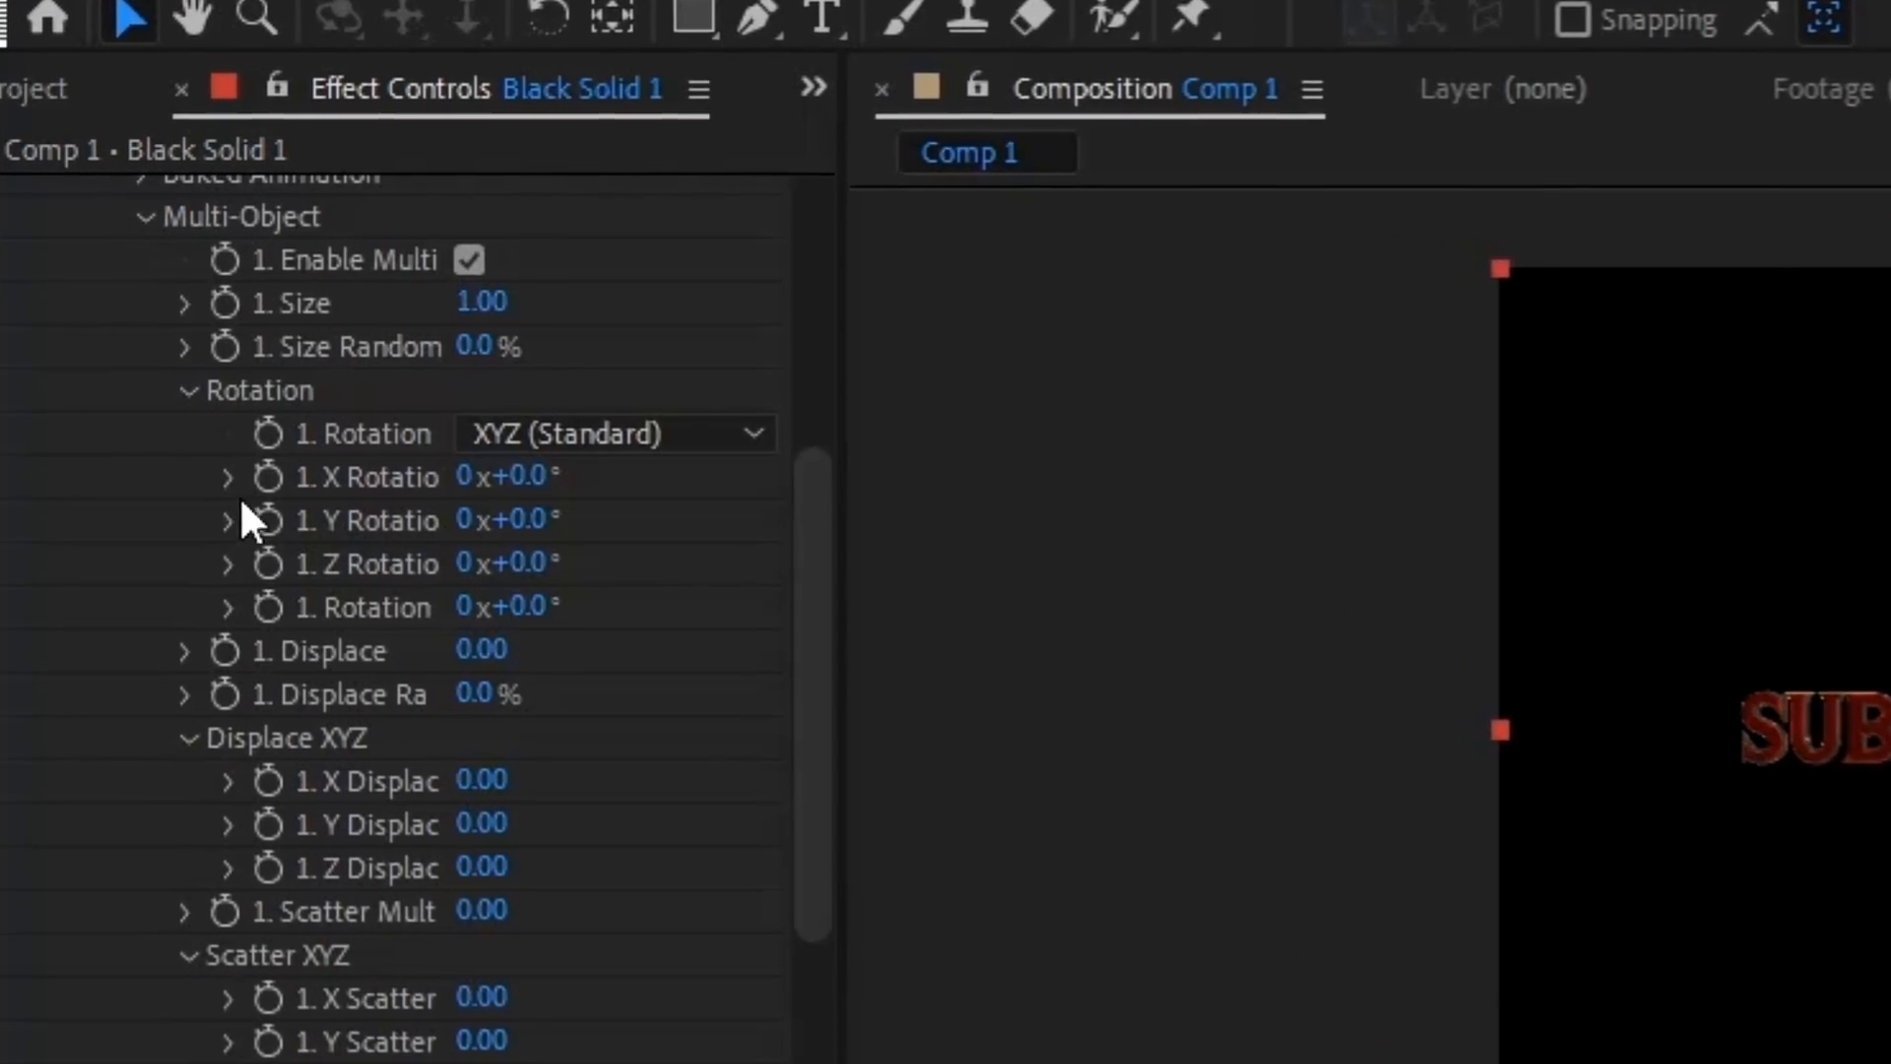
pyautogui.click(266, 478)
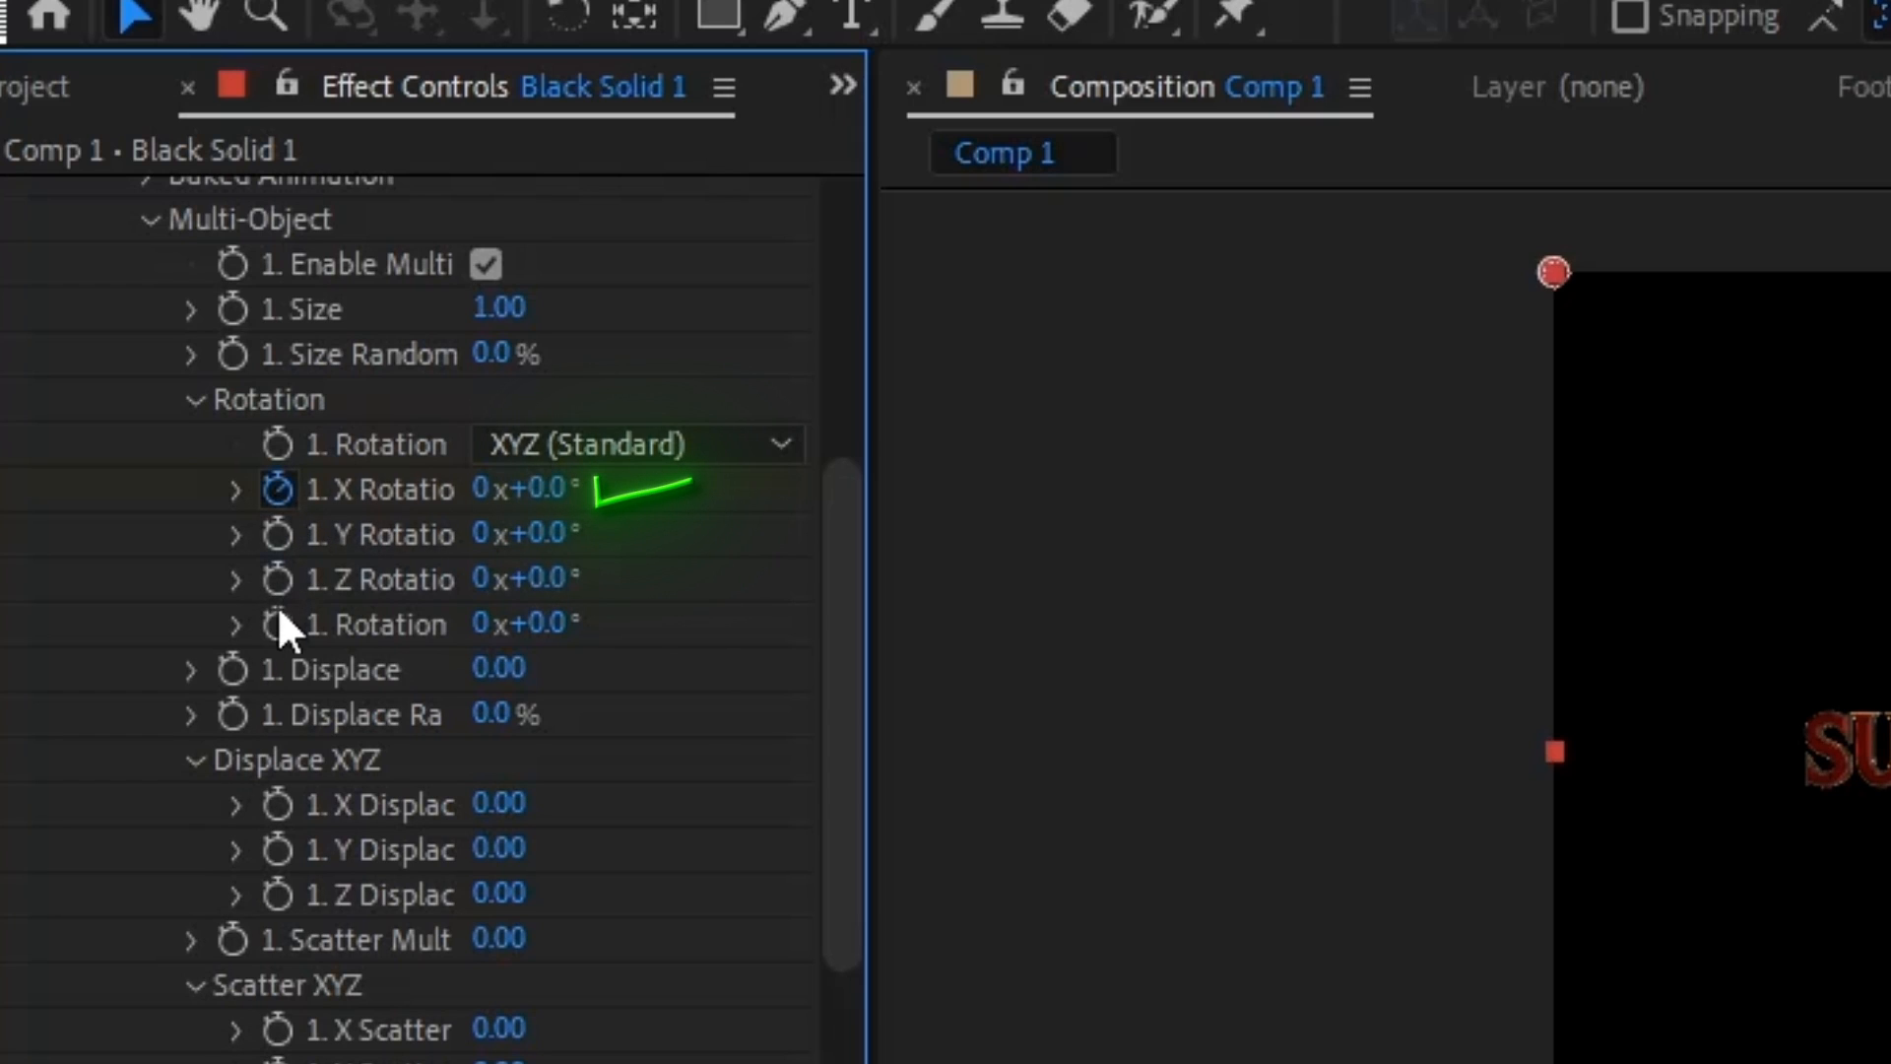
pyautogui.click(278, 624)
pyautogui.click(232, 670)
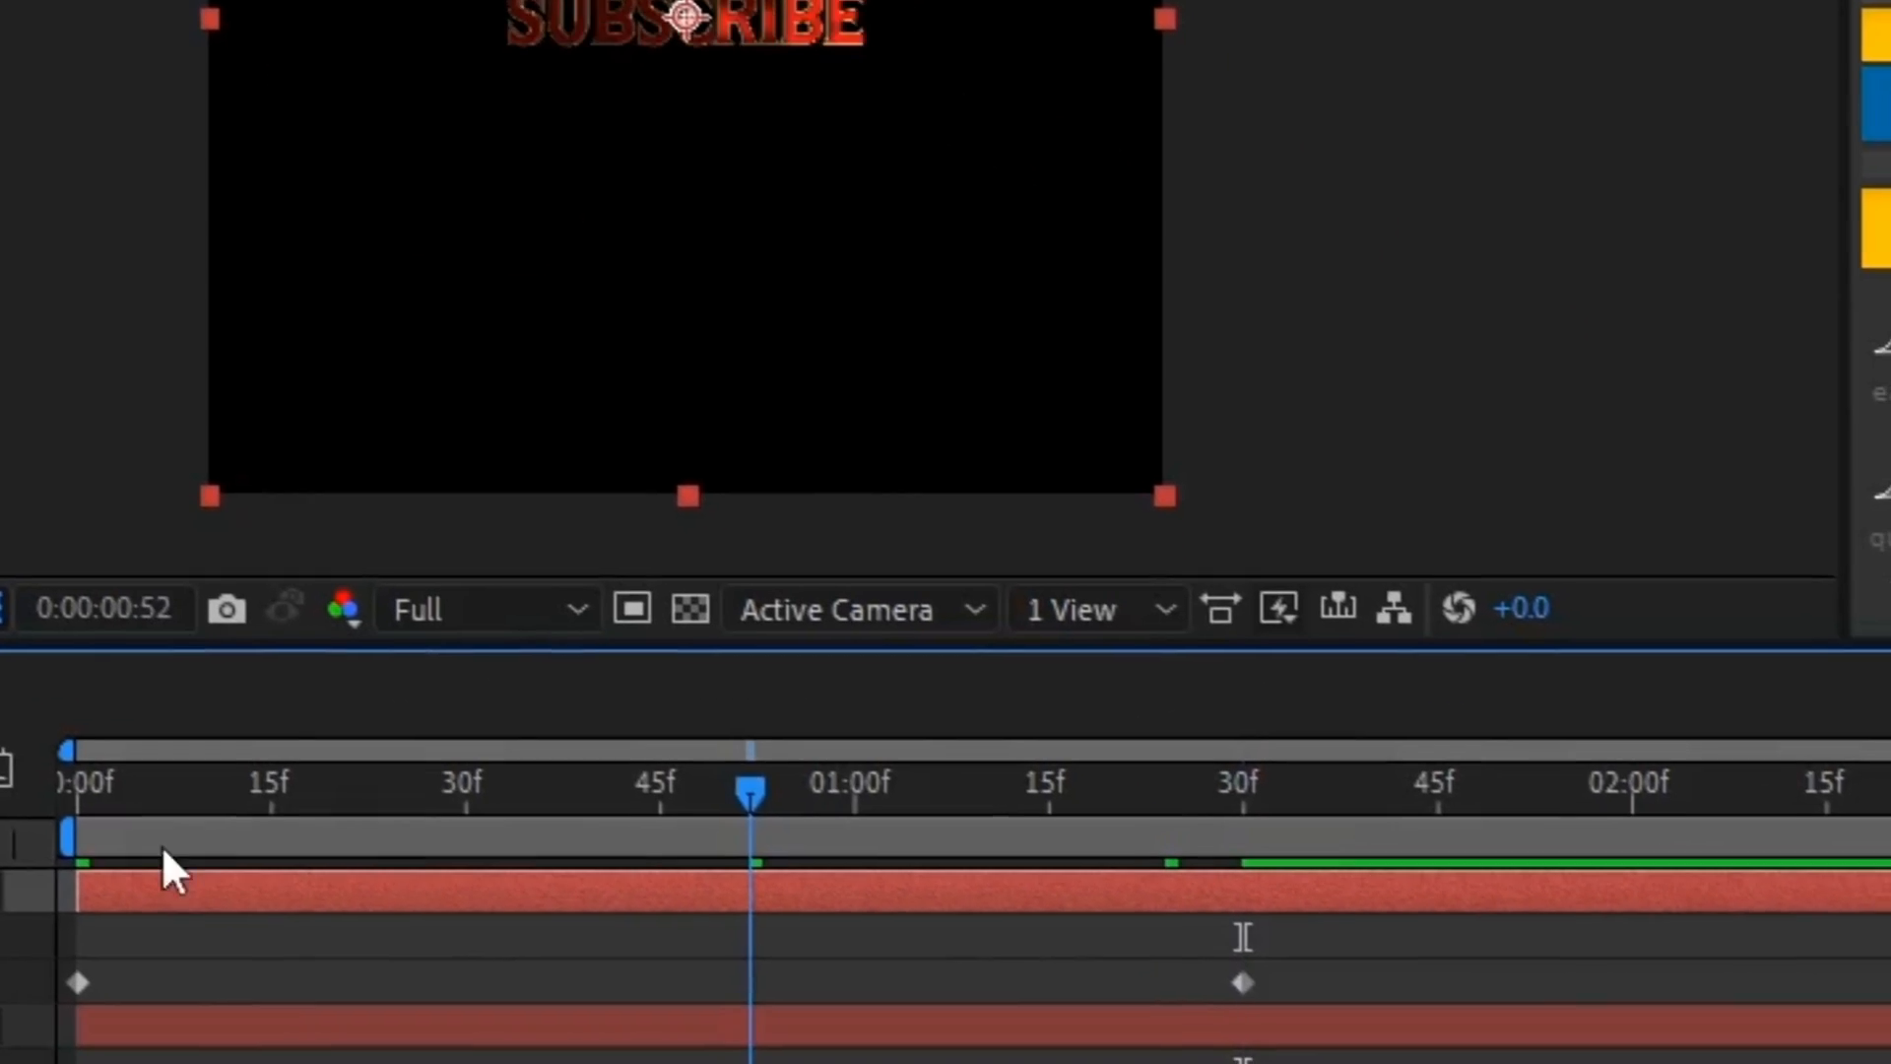
# Set the Multi-Object X Rotation to -180° at the first frame.
pyautogui.press('Home')
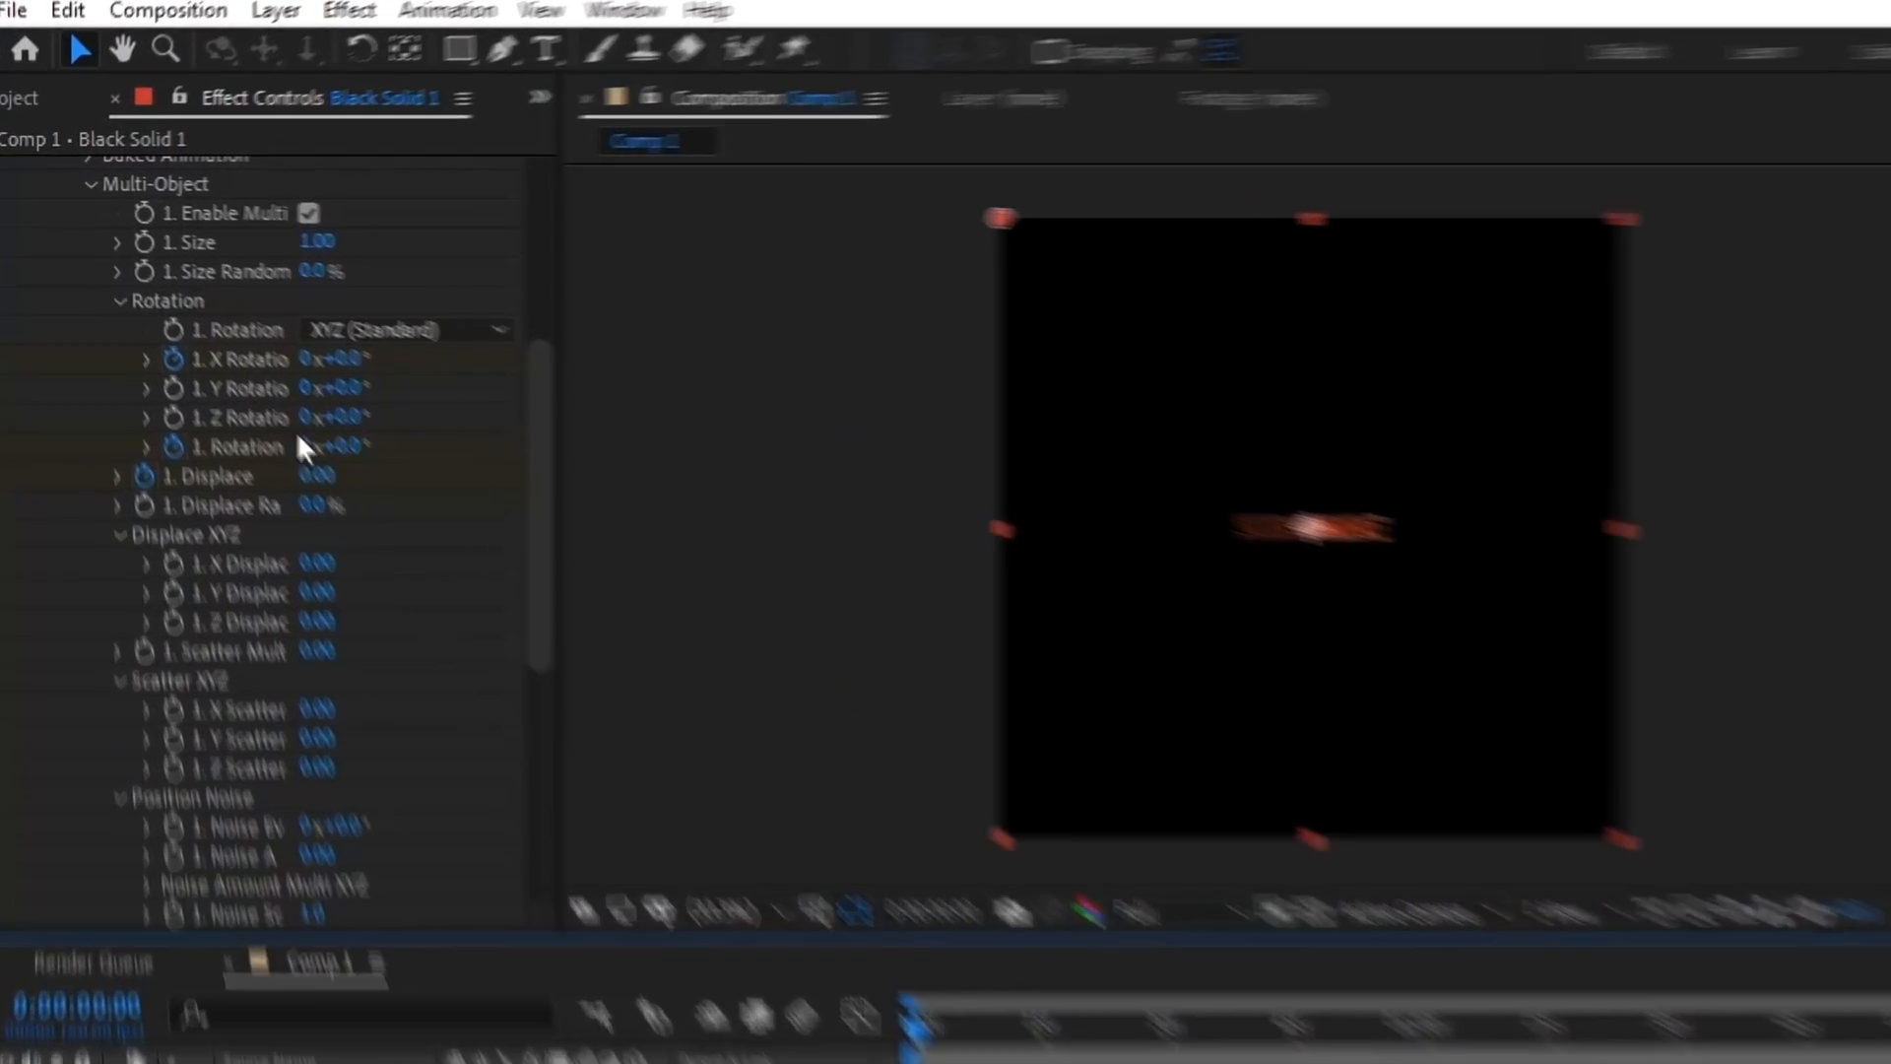
pyautogui.click(250, 297)
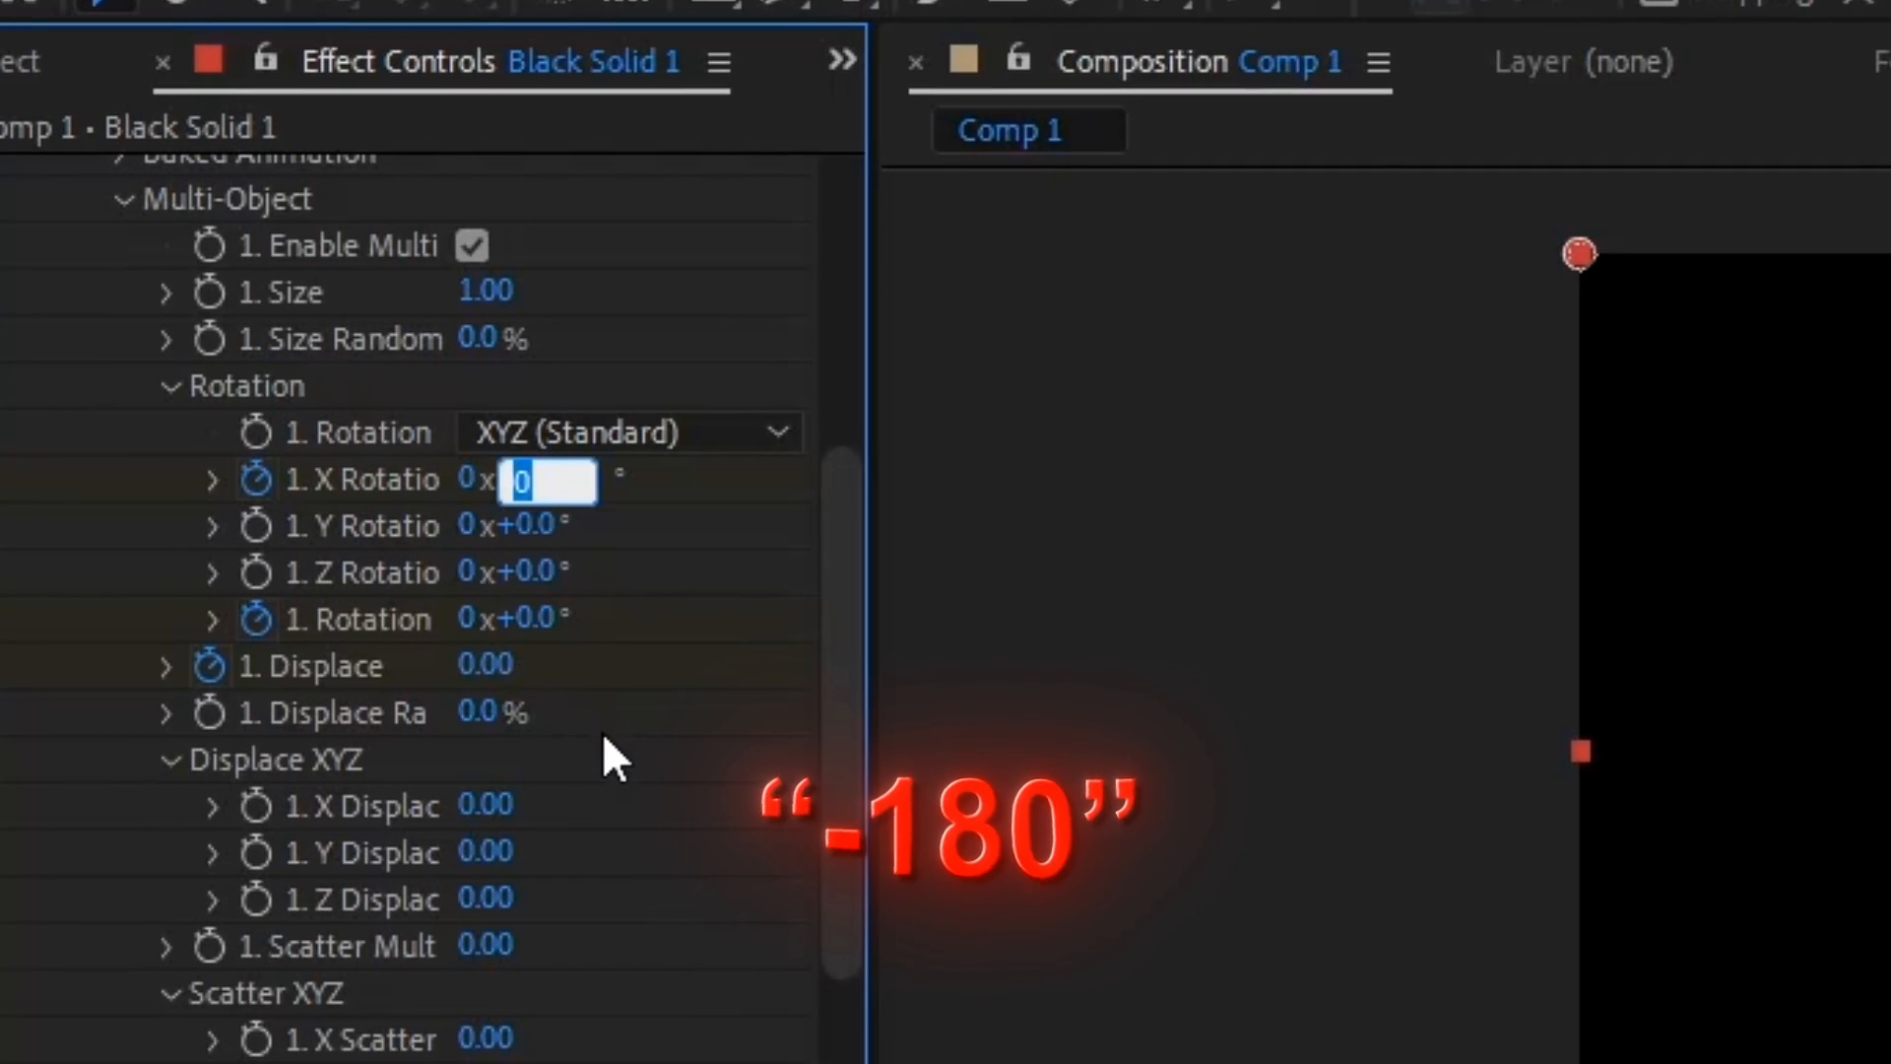
pyautogui.write('-18')
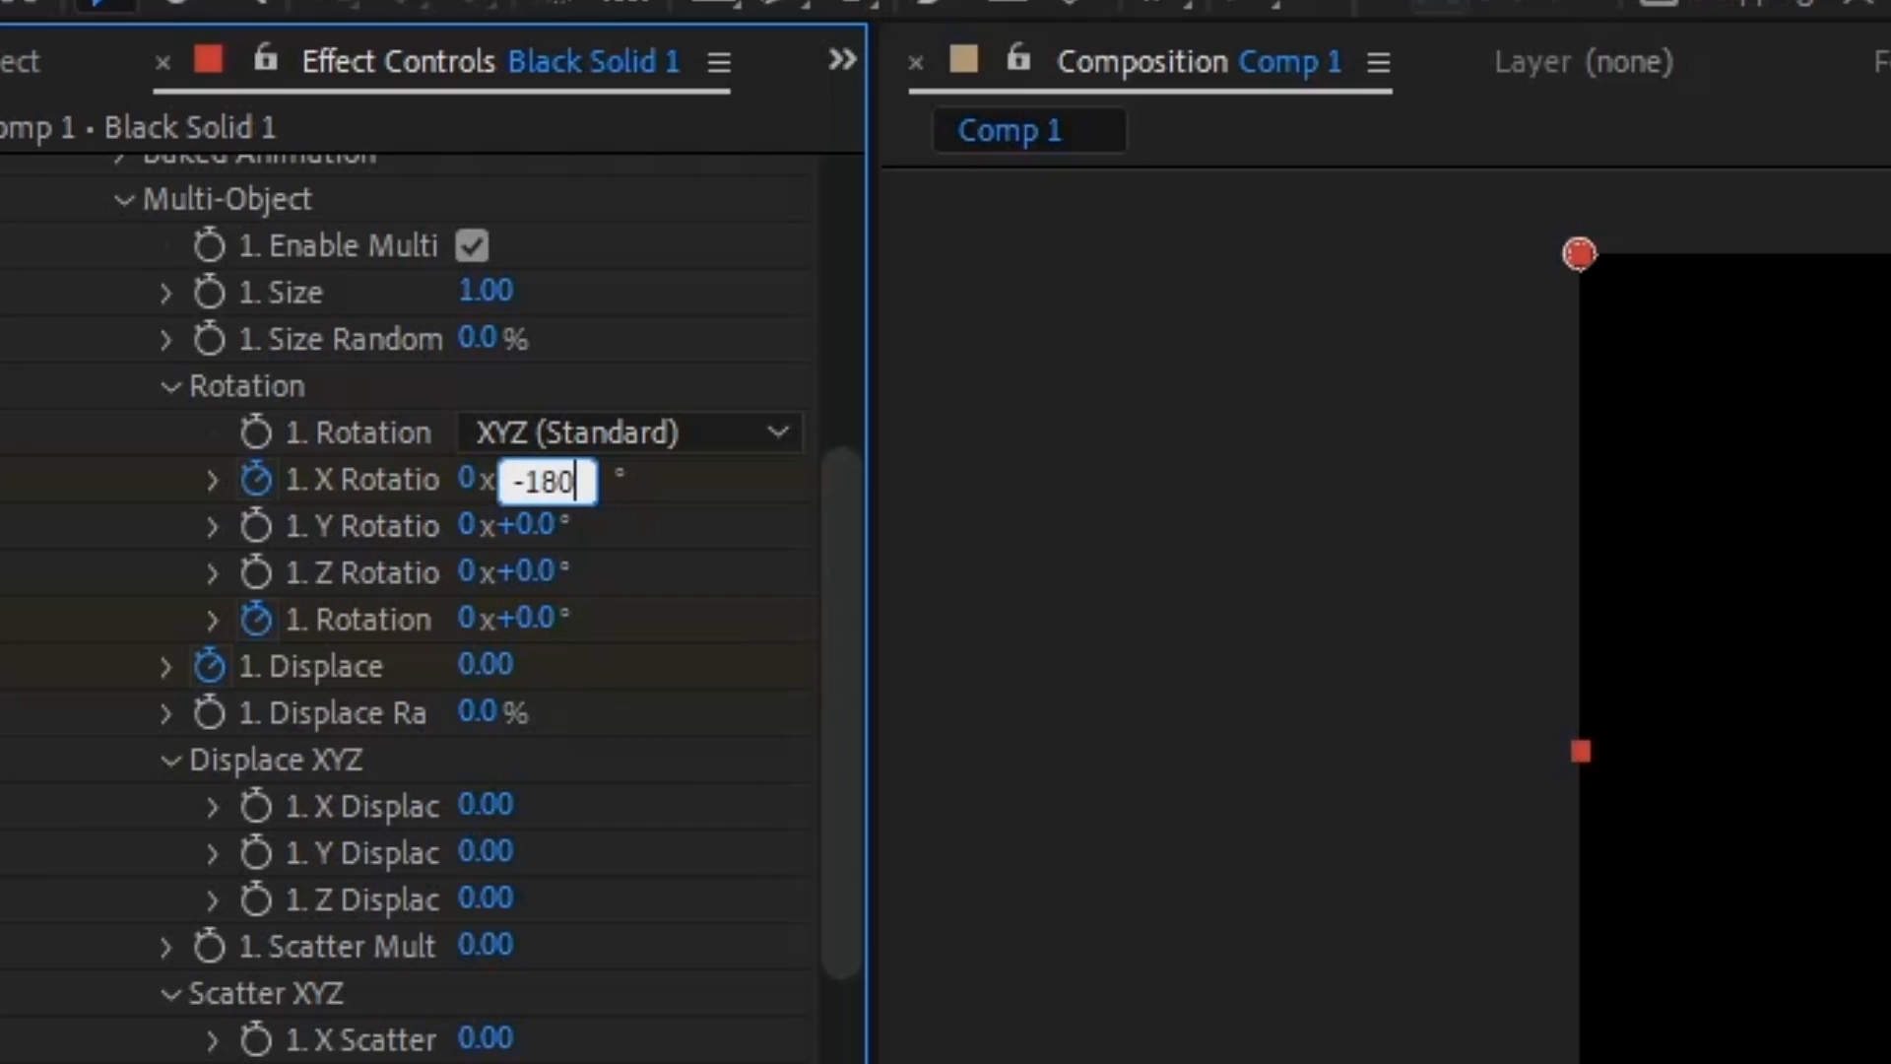
pyautogui.write('0')
pyautogui.press('Return')
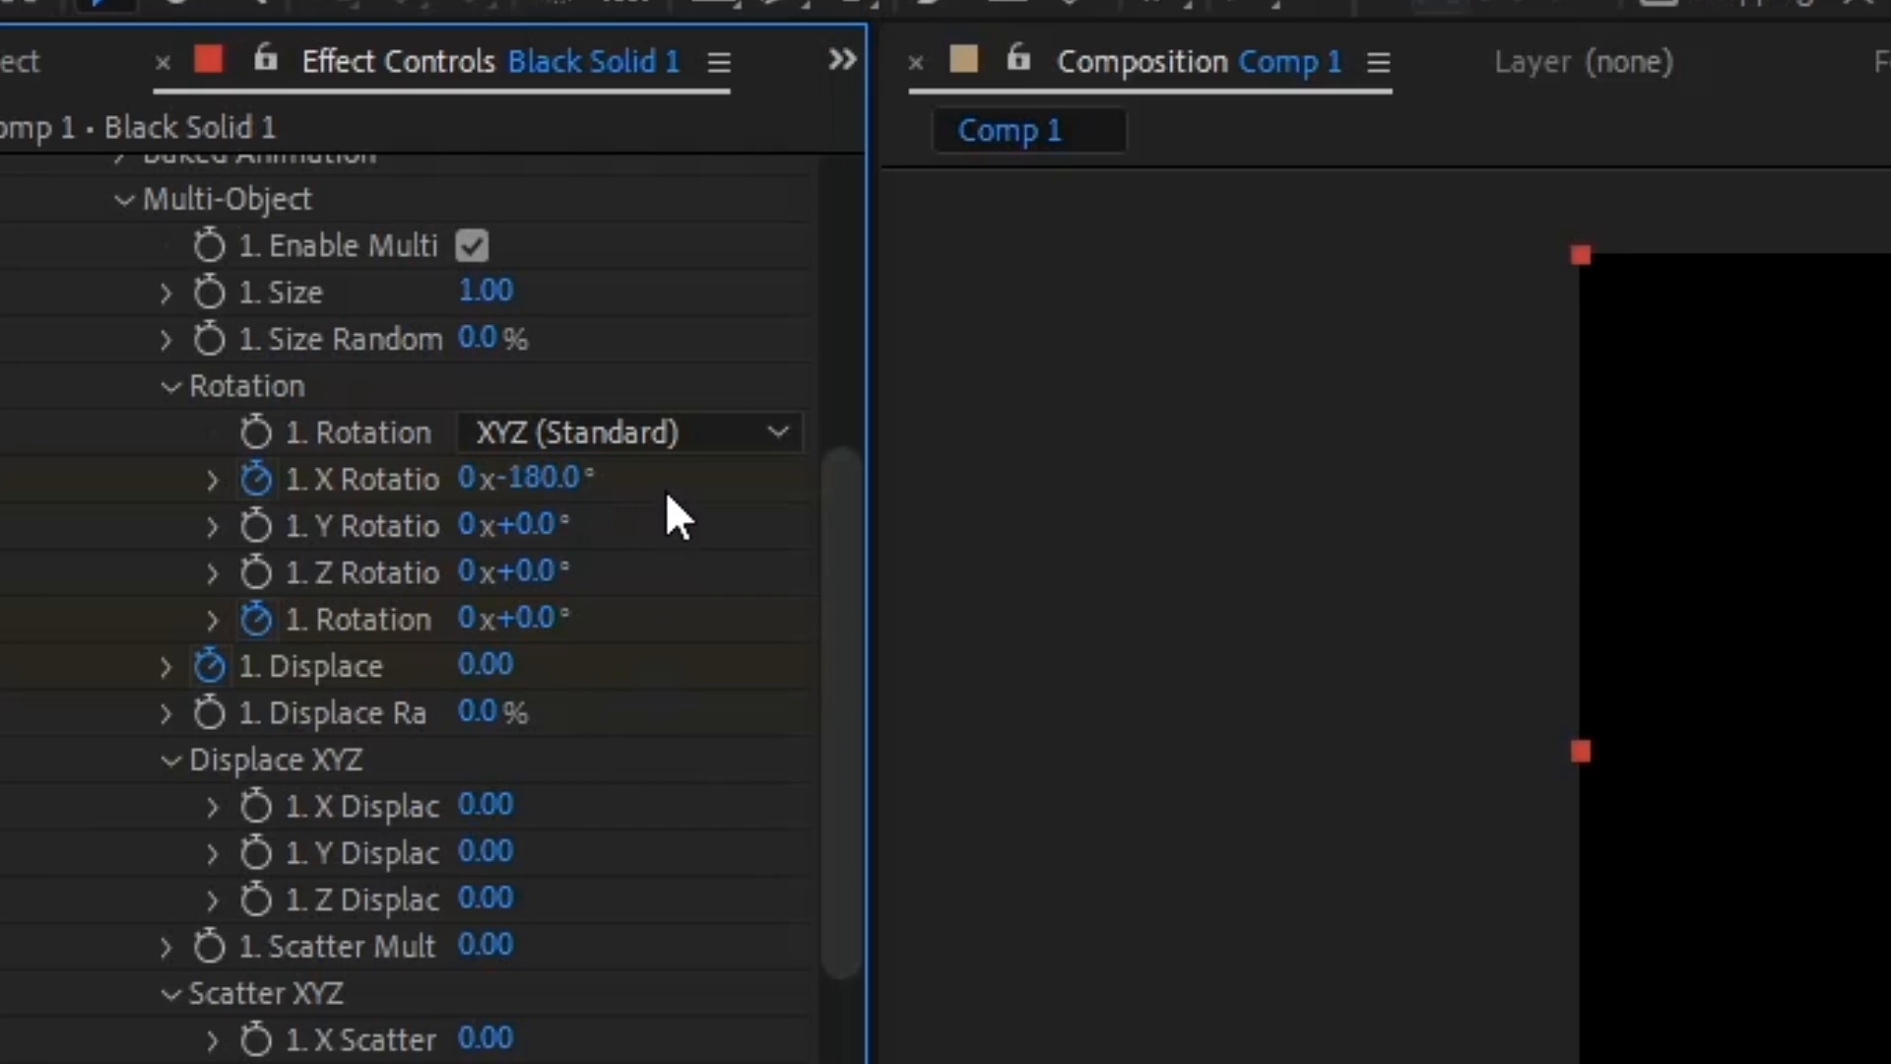
# At the first frame, set the Multi-Object Rotation below Z Rotation to 80° and Displace to -0.06.
pyautogui.click(537, 619)
pyautogui.write('80')
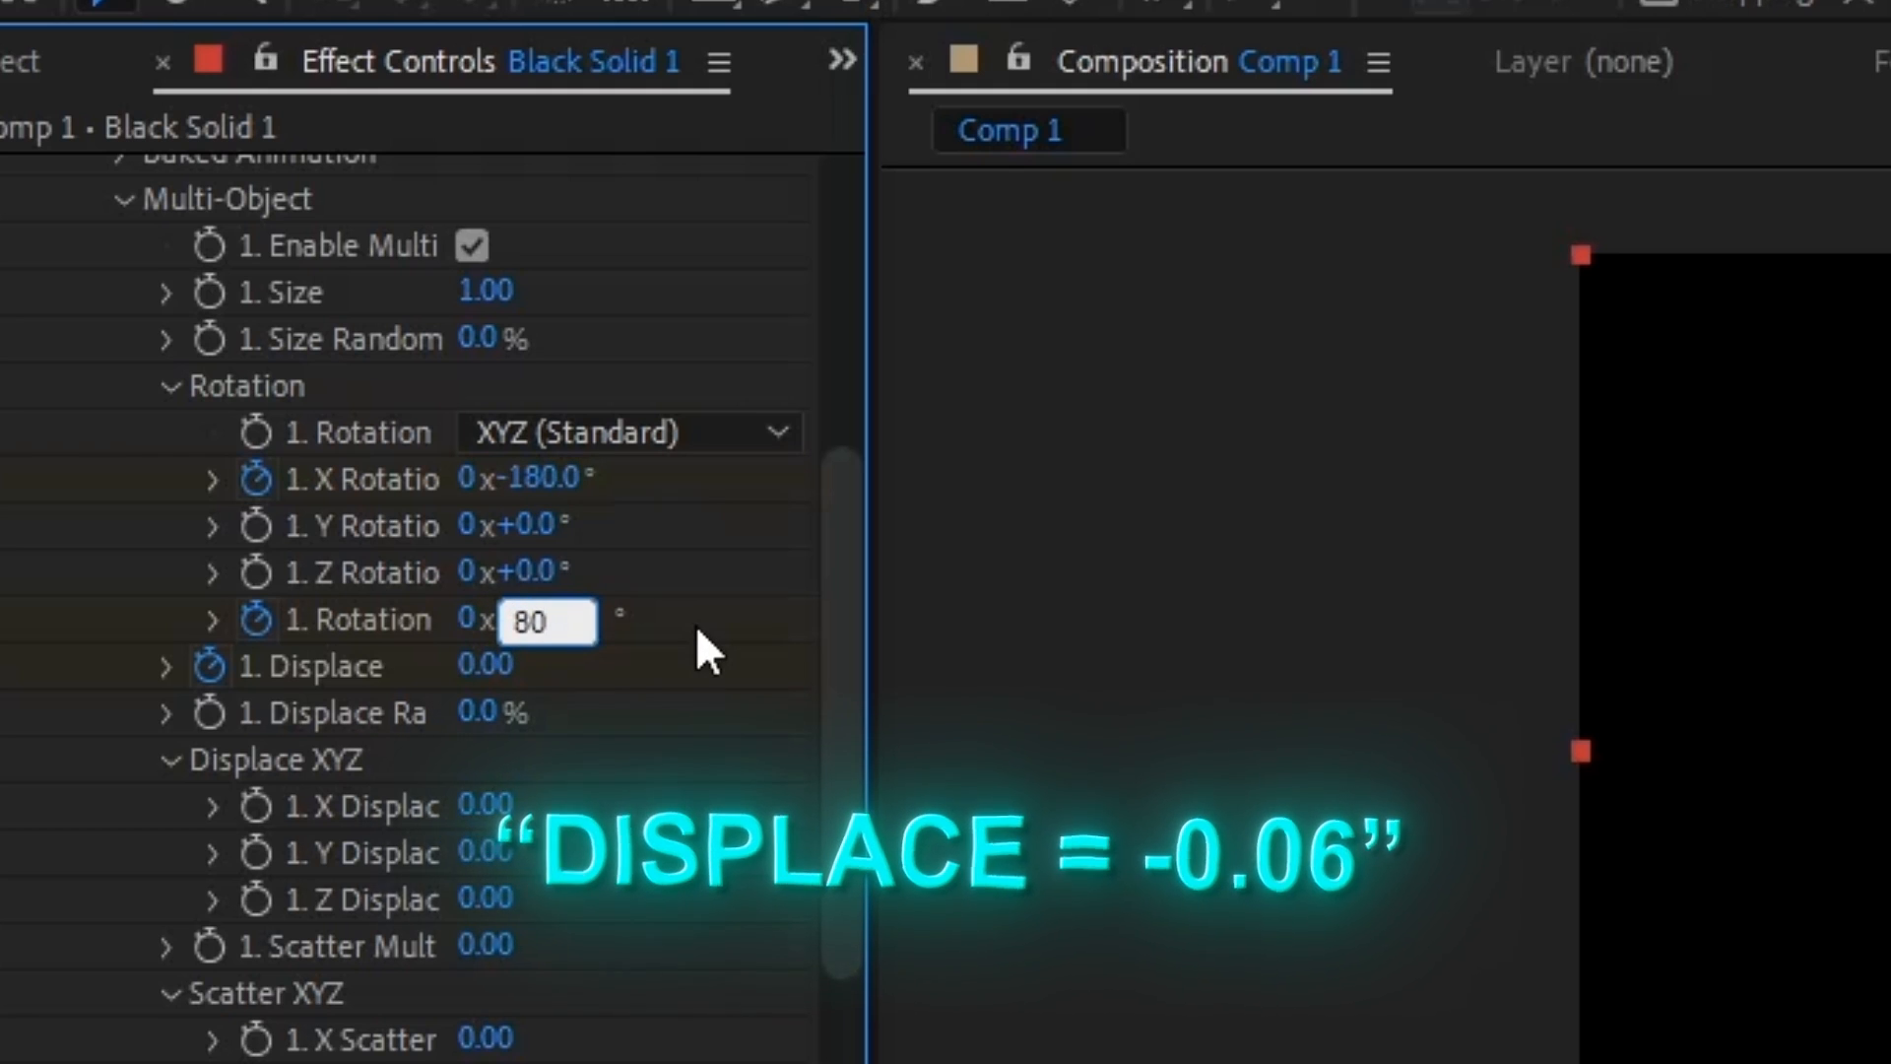
pyautogui.press('Return')
pyautogui.click(503, 660)
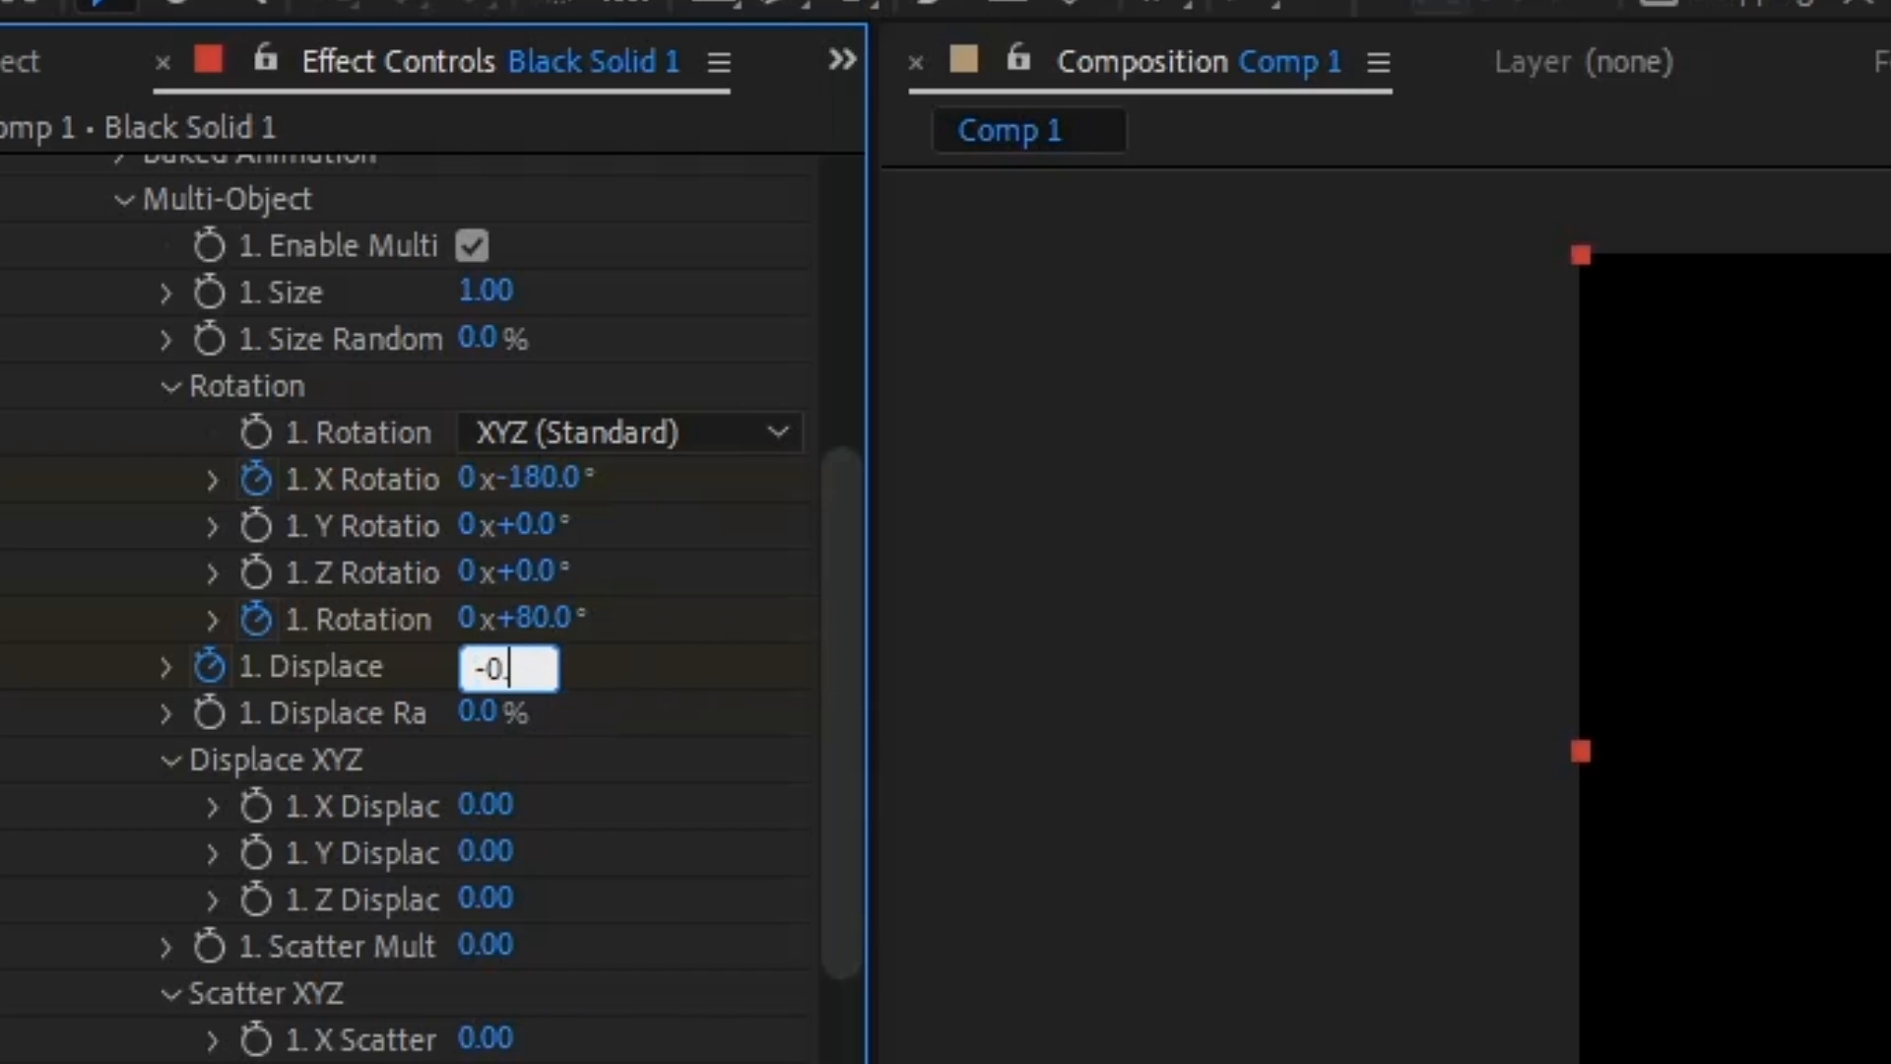
pyautogui.write('-0.06')
pyautogui.press('Return')
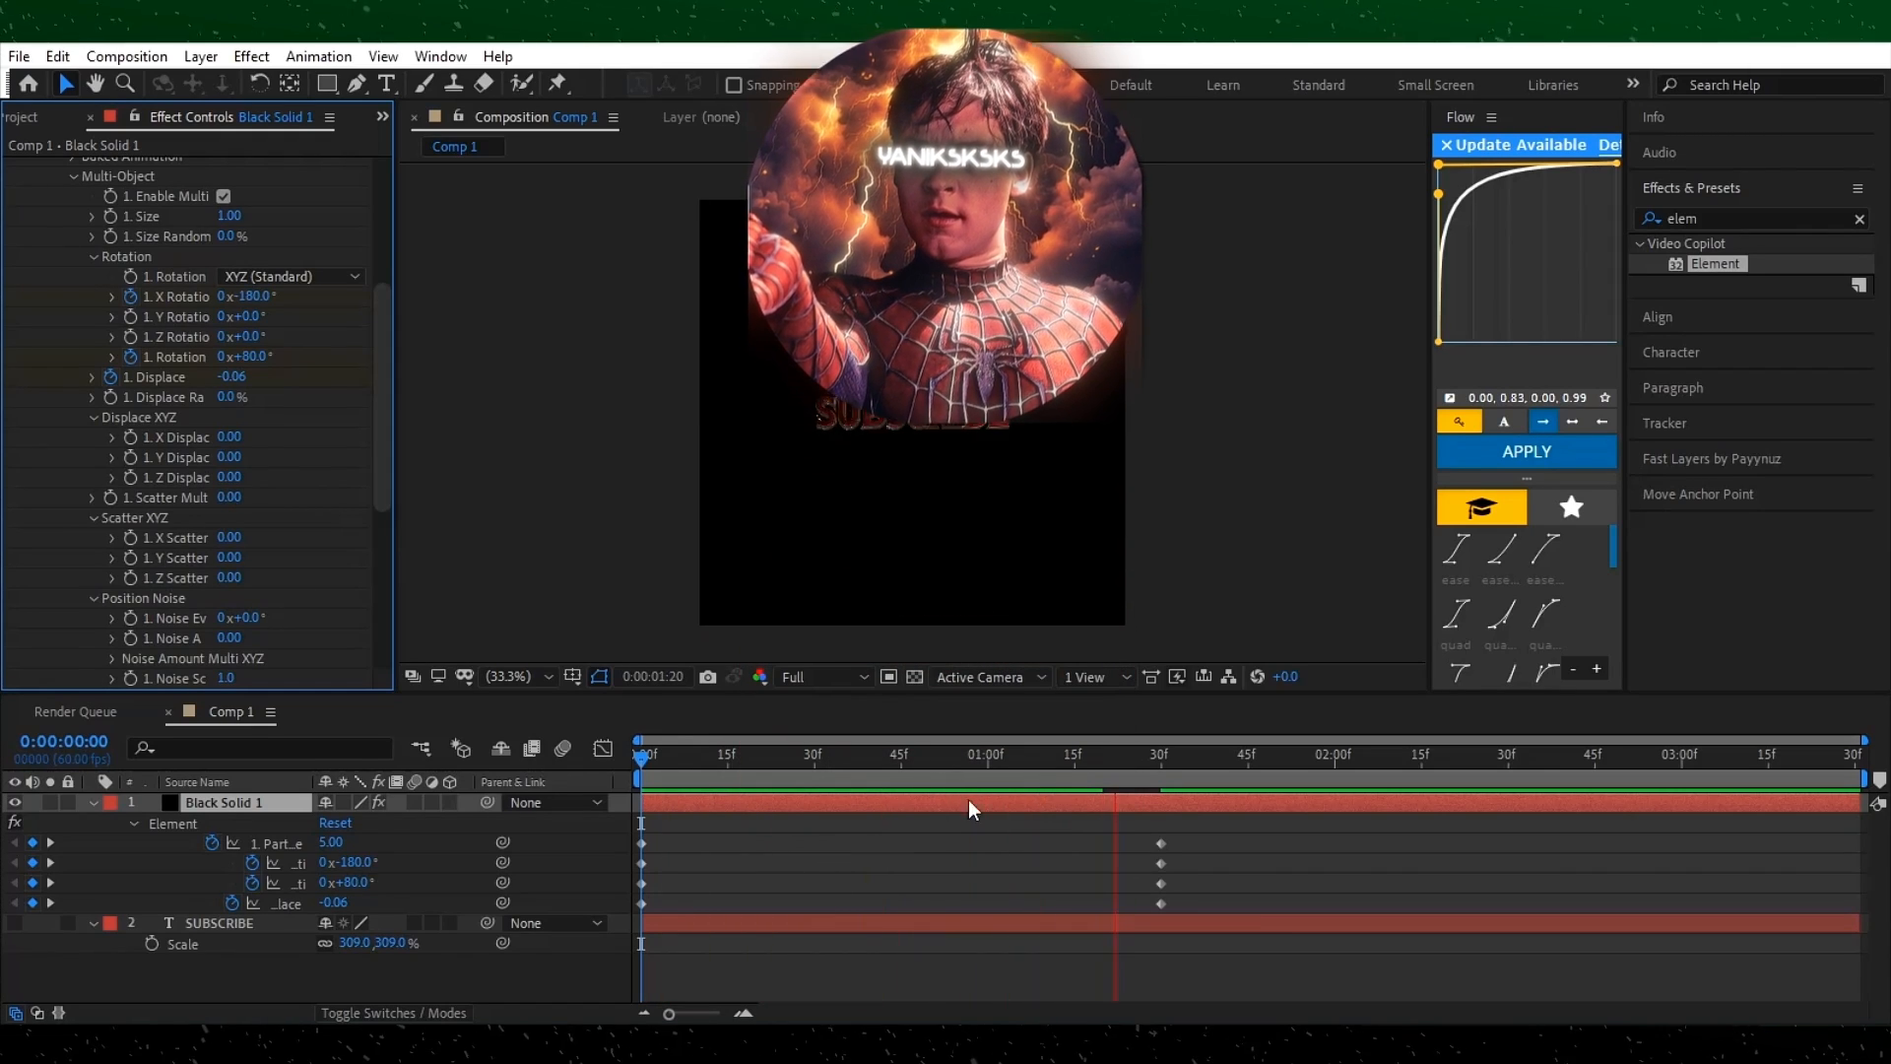
# Preview the text animation, then apply Easy Ease to all keyframes of Black Solid 1.
pyautogui.moveTo(1159, 760); pyautogui.dragTo(476, 776)
pyautogui.press('space')
pyautogui.moveTo(1199, 766); pyautogui.dragTo(621, 772)
pyautogui.click(1044, 837)
pyautogui.moveTo(1330, 831); pyautogui.dragTo(629, 919)
pyautogui.press('F9')
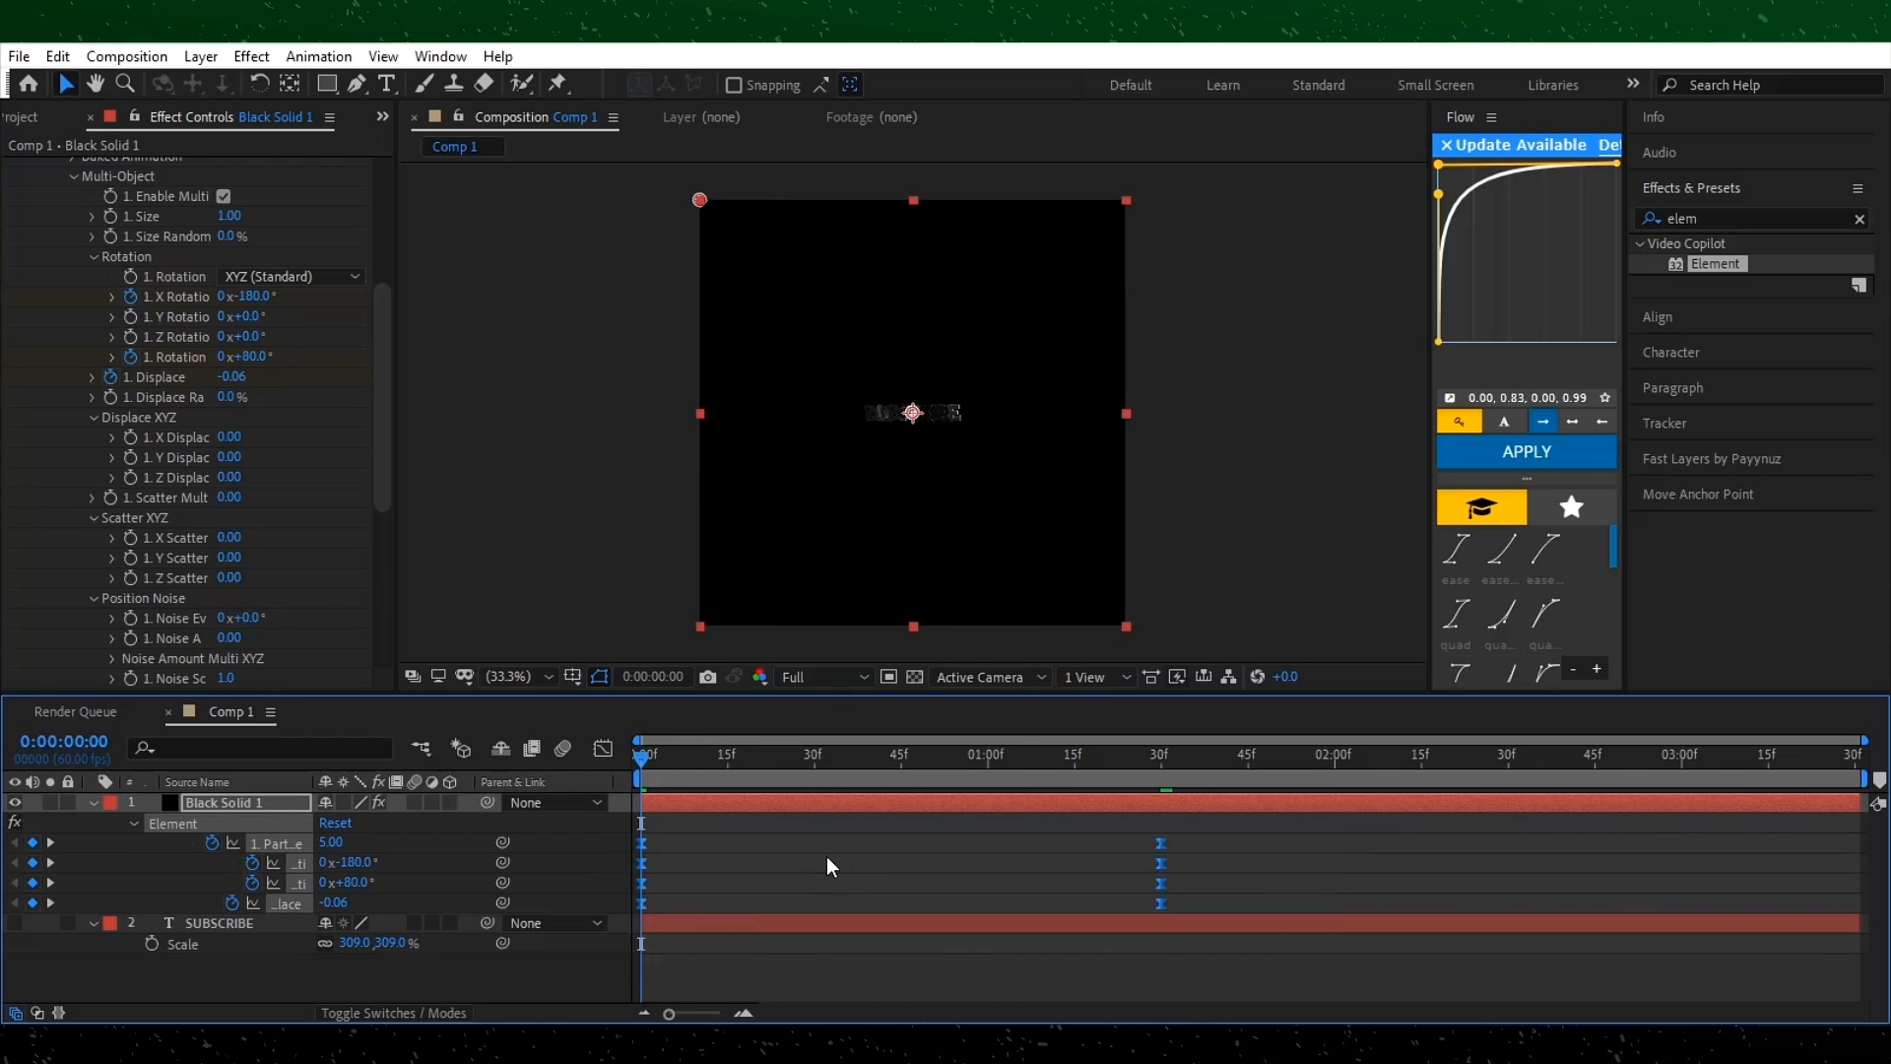
pyautogui.click(825, 855)
# Display the Particle Size animation as a speed graph in the Graph Editor.
pyautogui.click(284, 844)
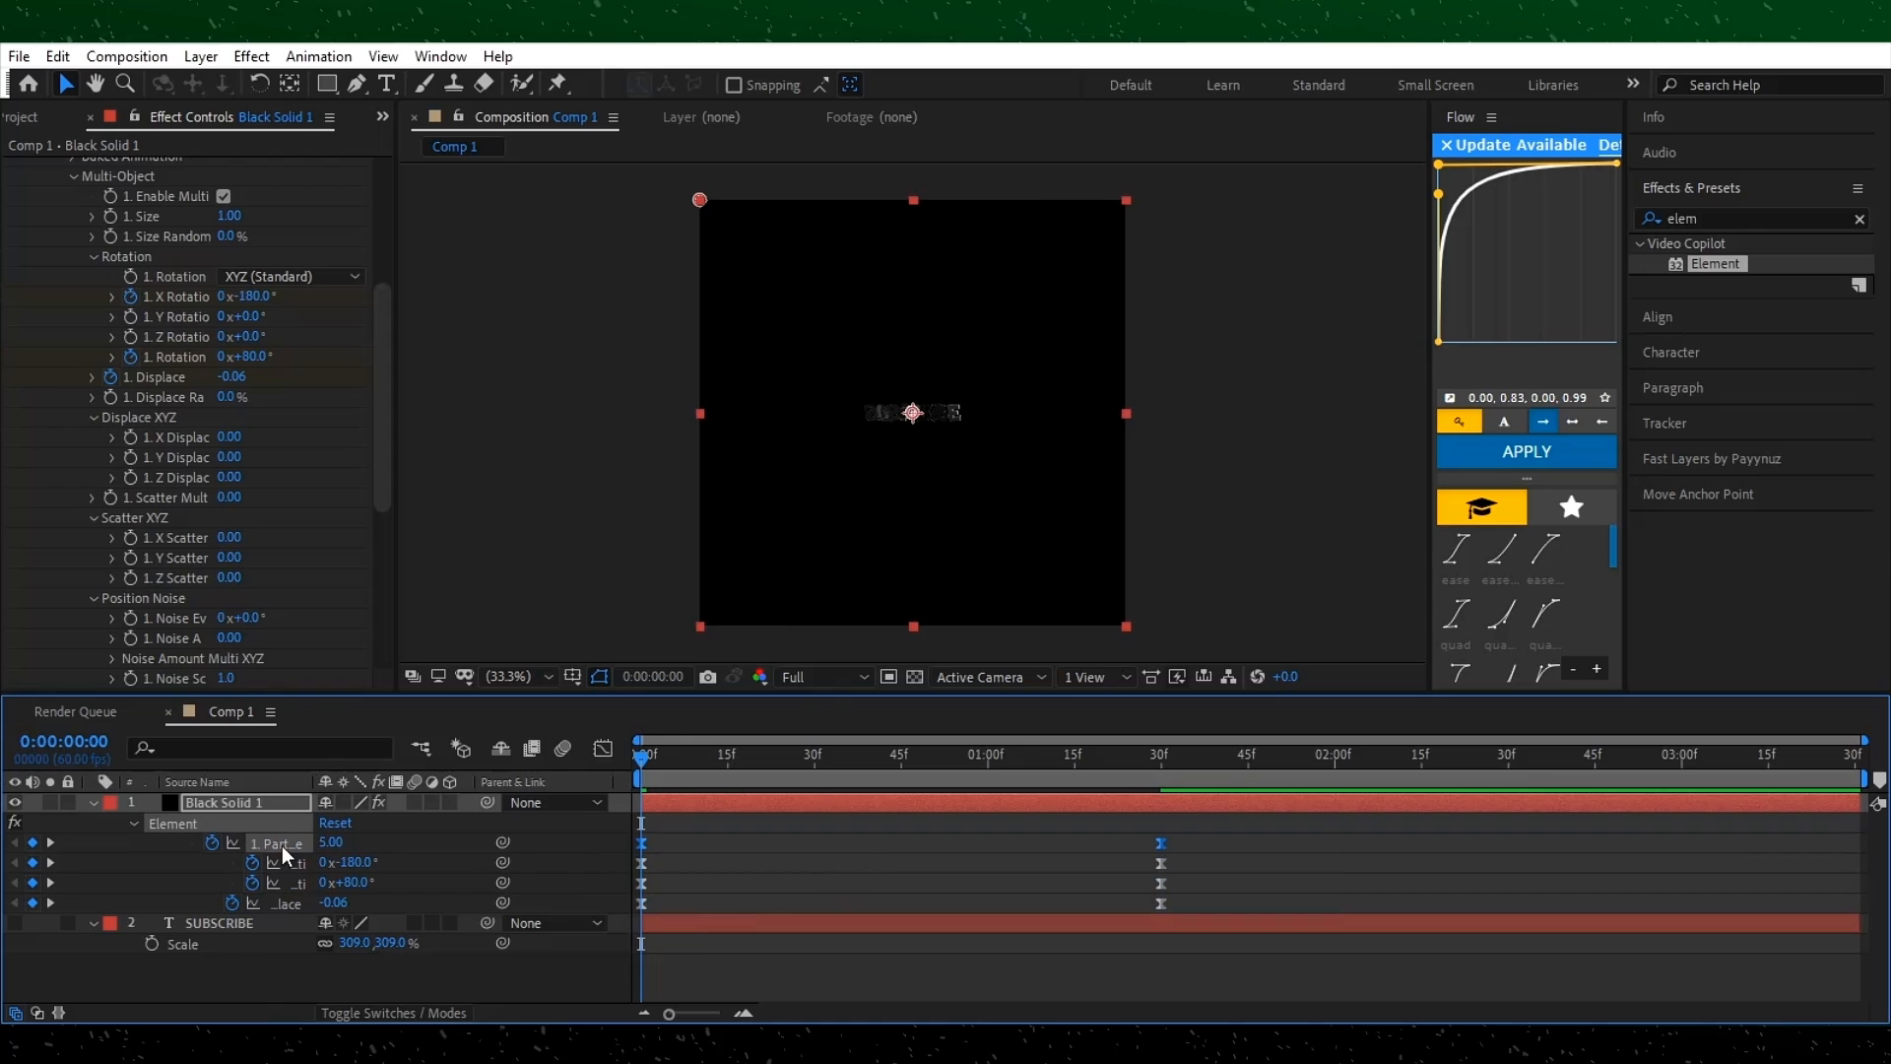
pyautogui.click(605, 748)
pyautogui.rightClick(759, 859)
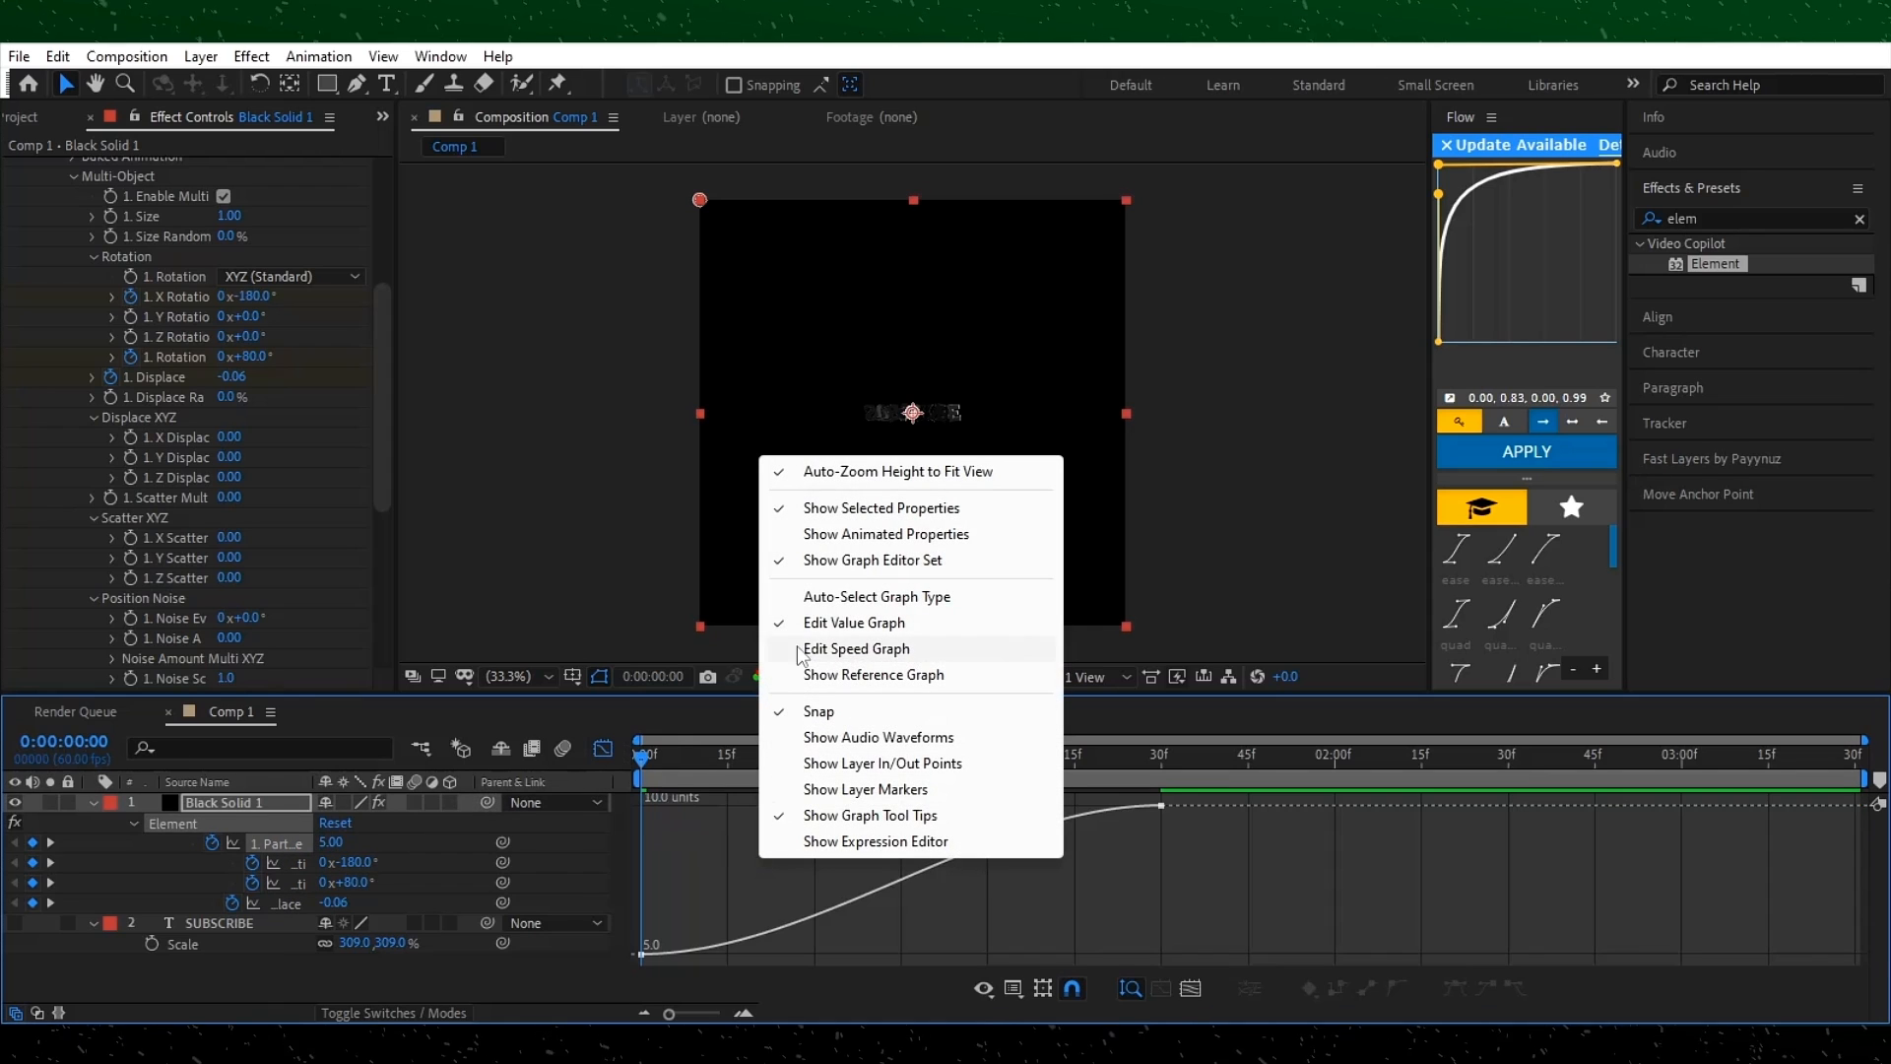
pyautogui.click(852, 650)
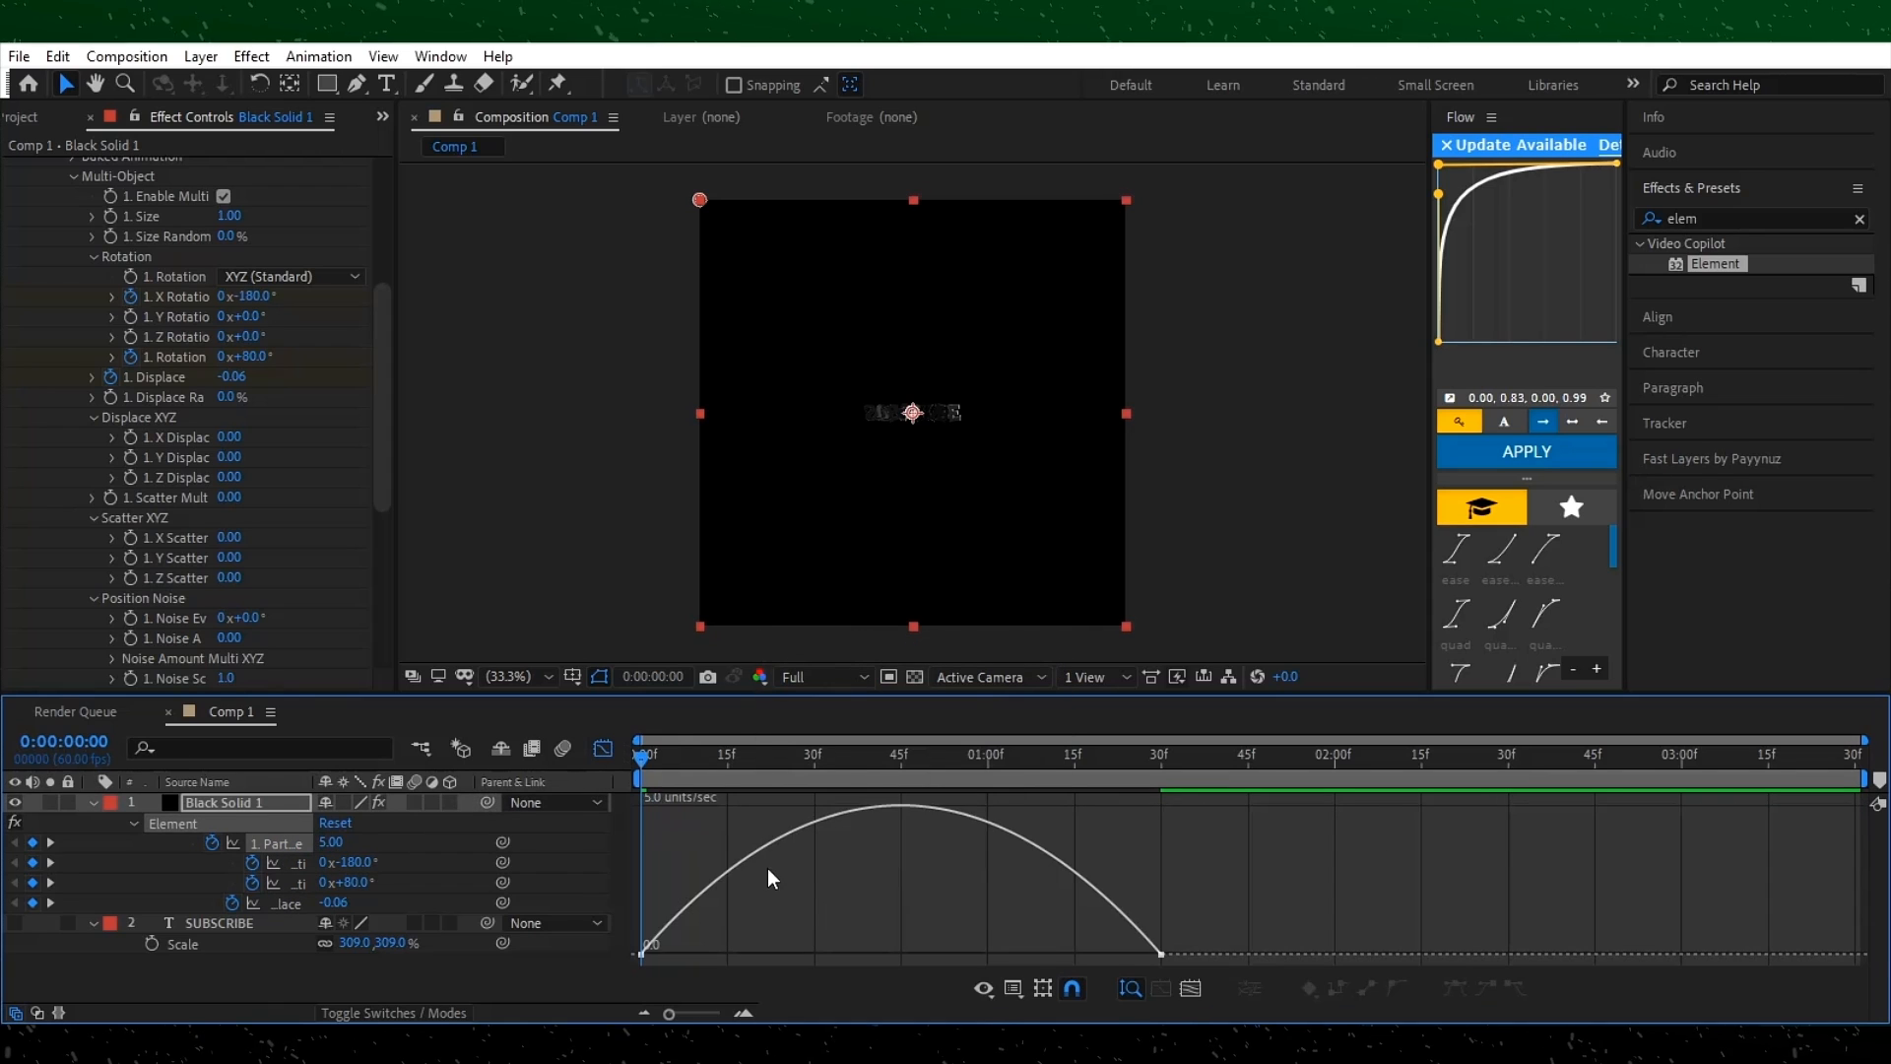
# Reshape the Particle Size speed graph to start fast and slow down gradually, stretching the last keyframe's influence back to about frame 45.
pyautogui.click(641, 954)
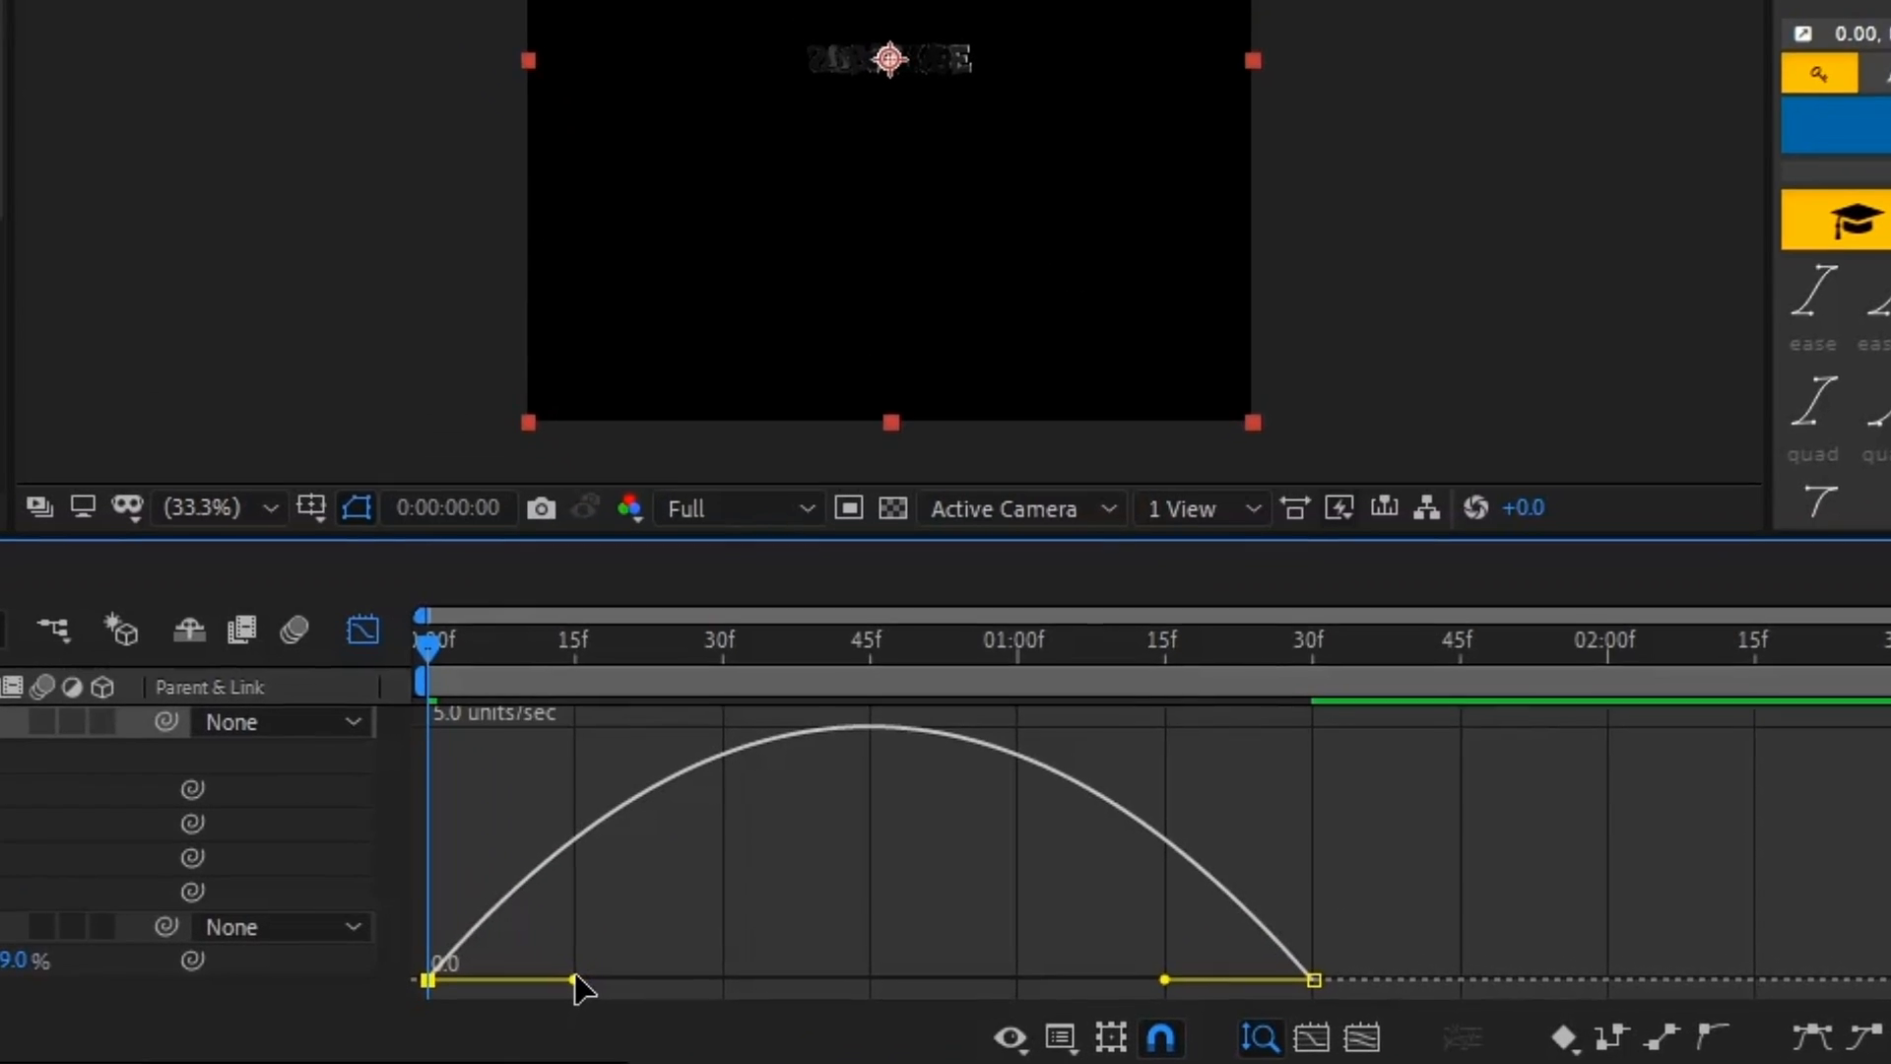
pyautogui.moveTo(727, 953); pyautogui.dragTo(624, 950)
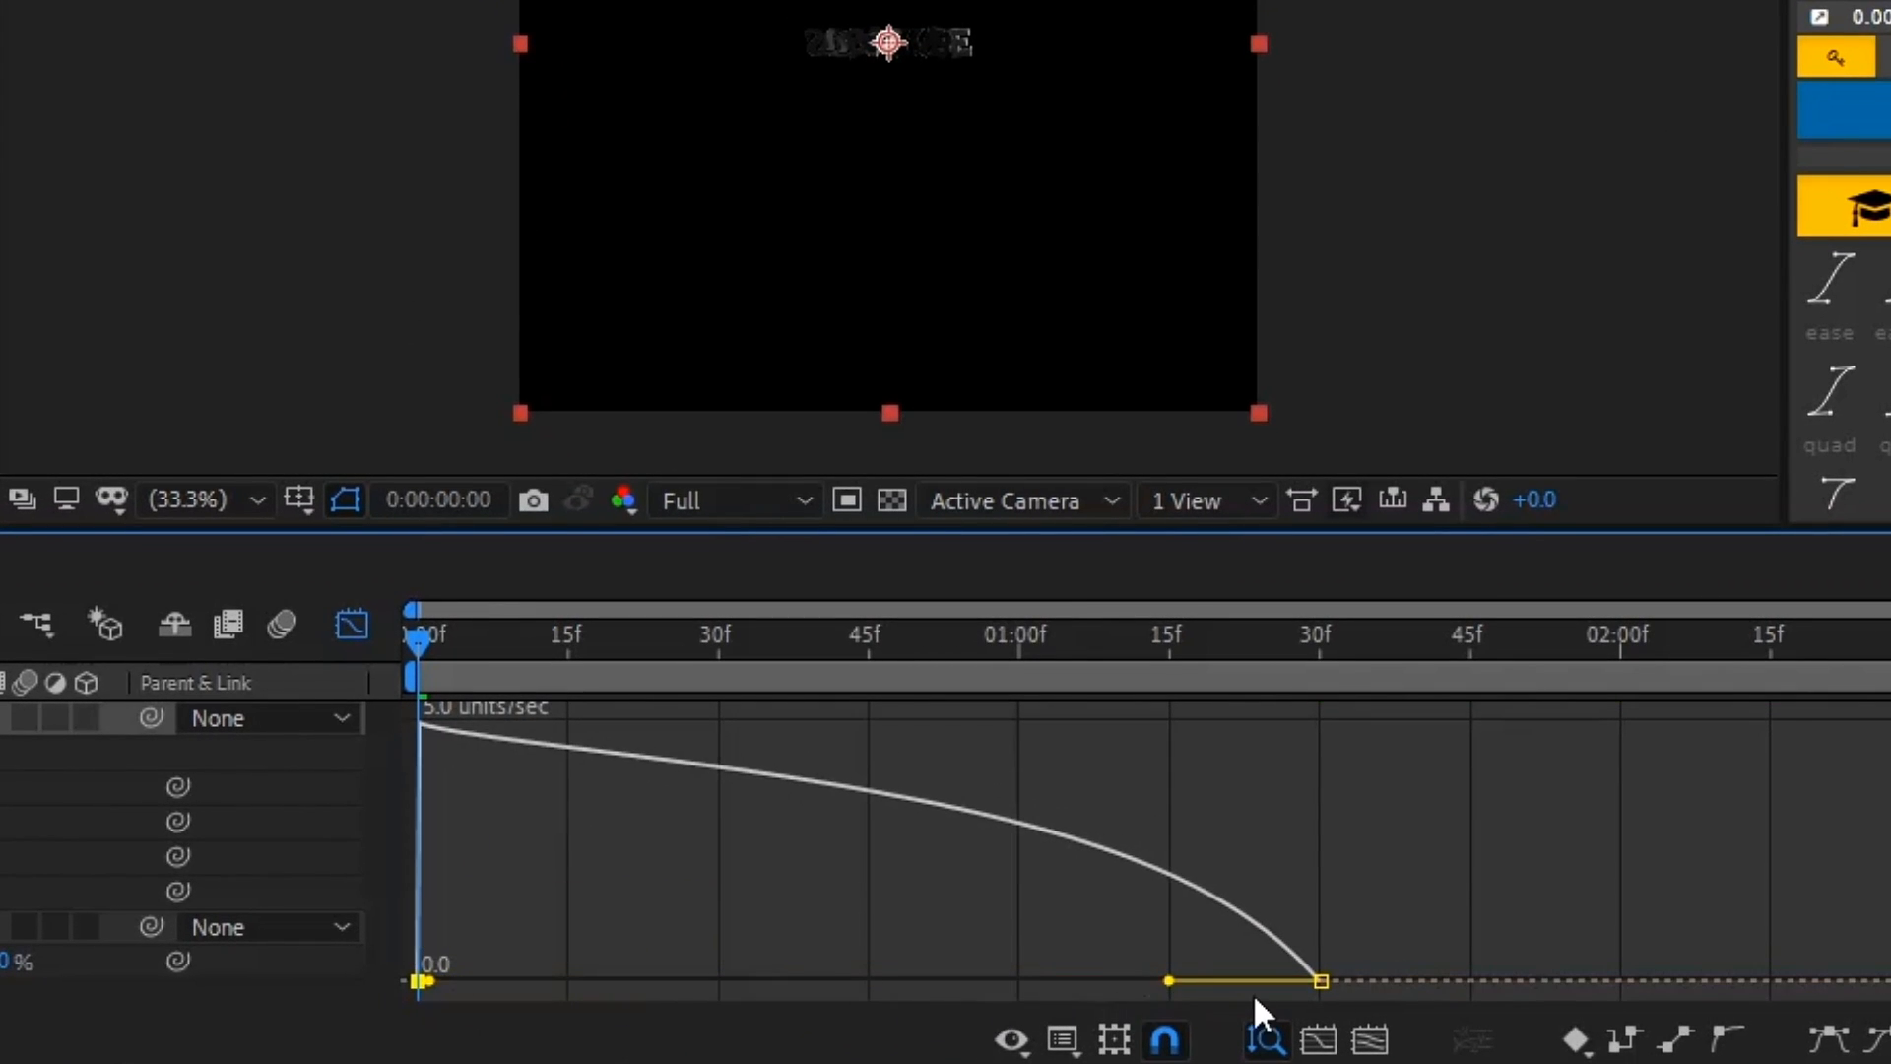
pyautogui.moveTo(1171, 983); pyautogui.dragTo(867, 981)
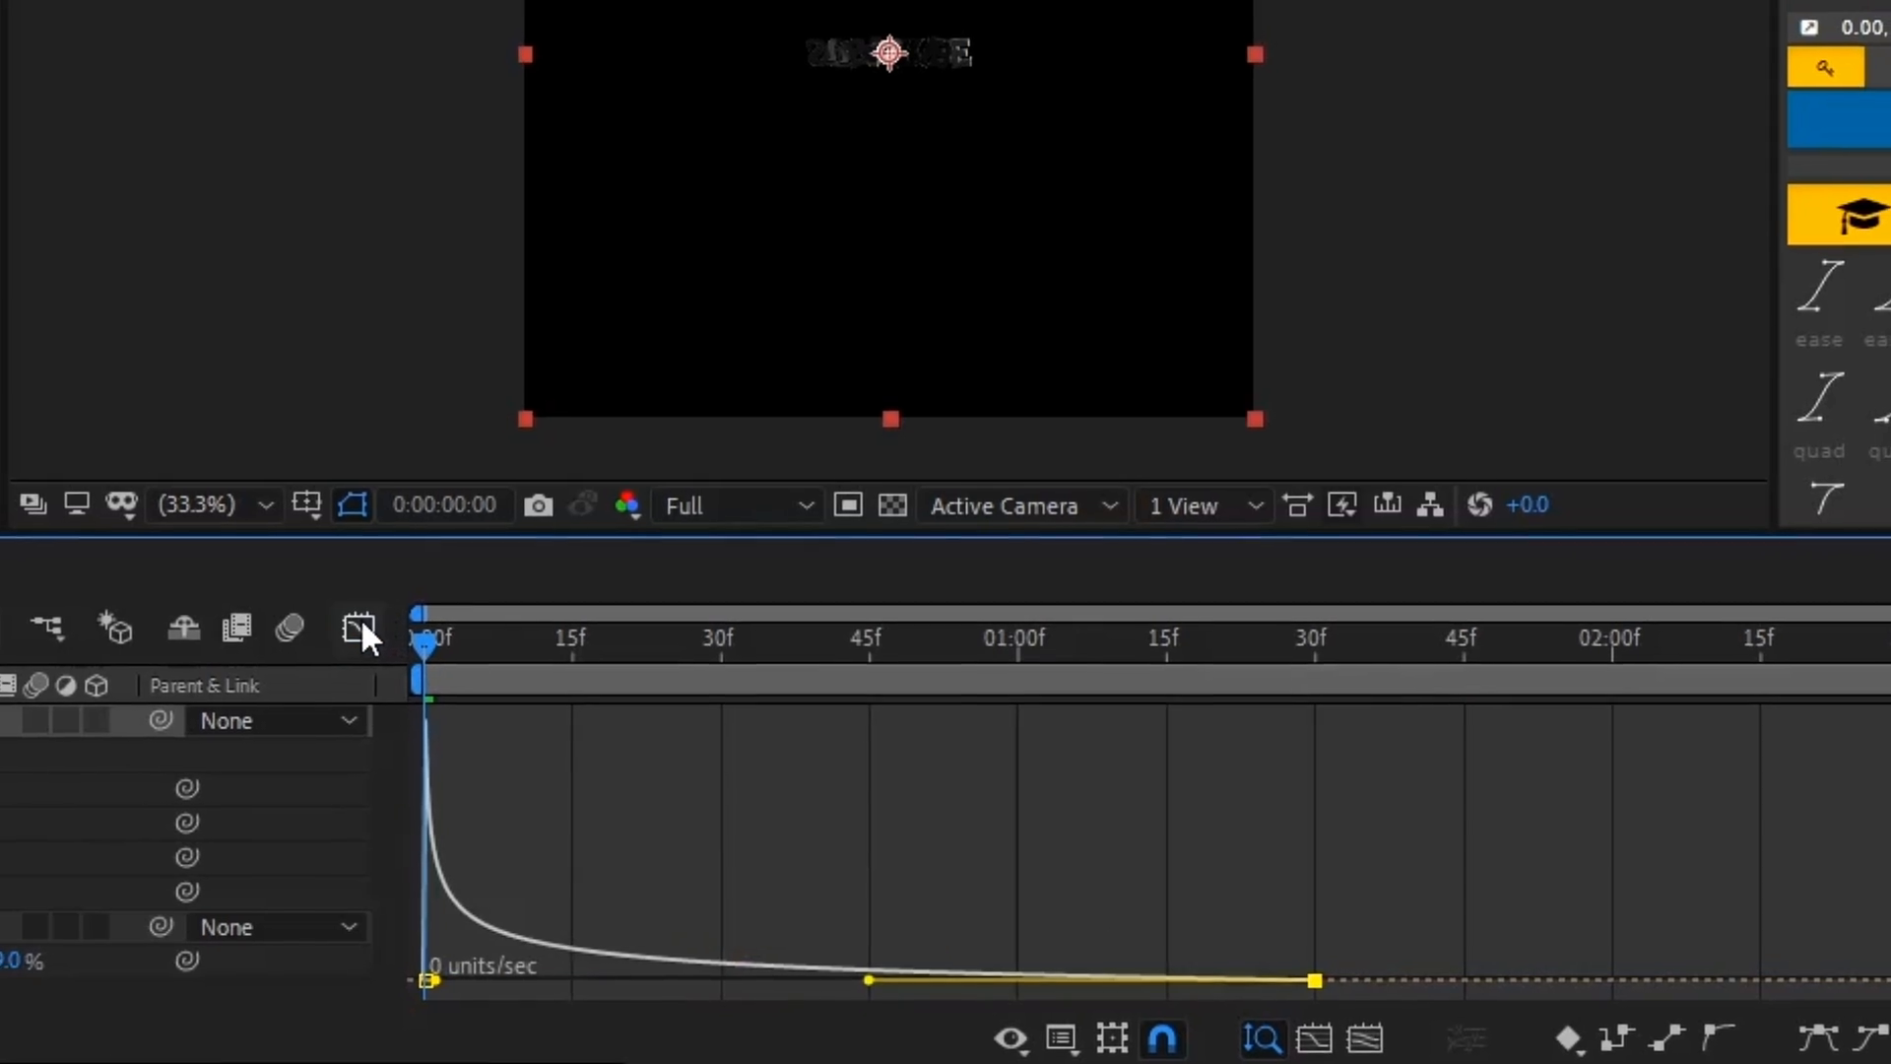
pyautogui.click(361, 628)
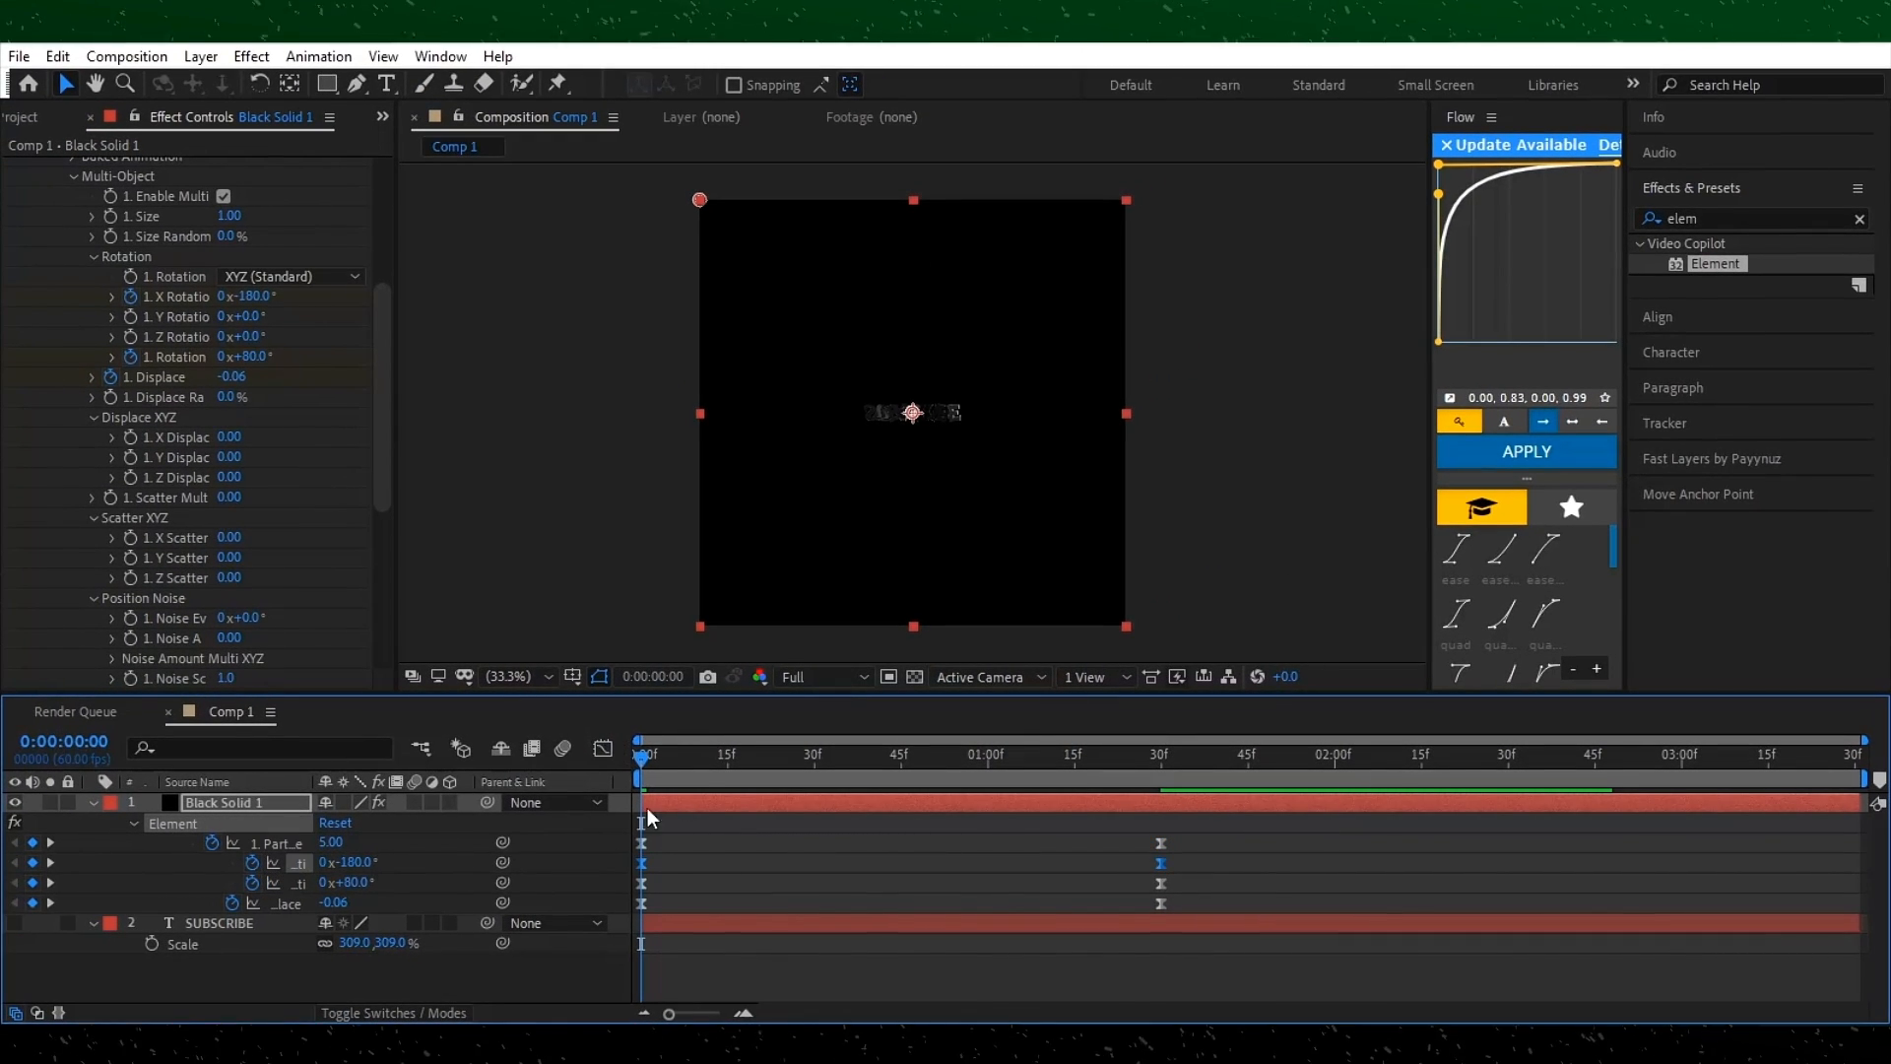
# Reshape the X Rotation speed graph to start fast and decelerate, pulling the first and last keyframes' handles to the first frame.
pyautogui.click(598, 744)
pyautogui.click(645, 947)
pyautogui.moveTo(727, 954); pyautogui.dragTo(643, 954)
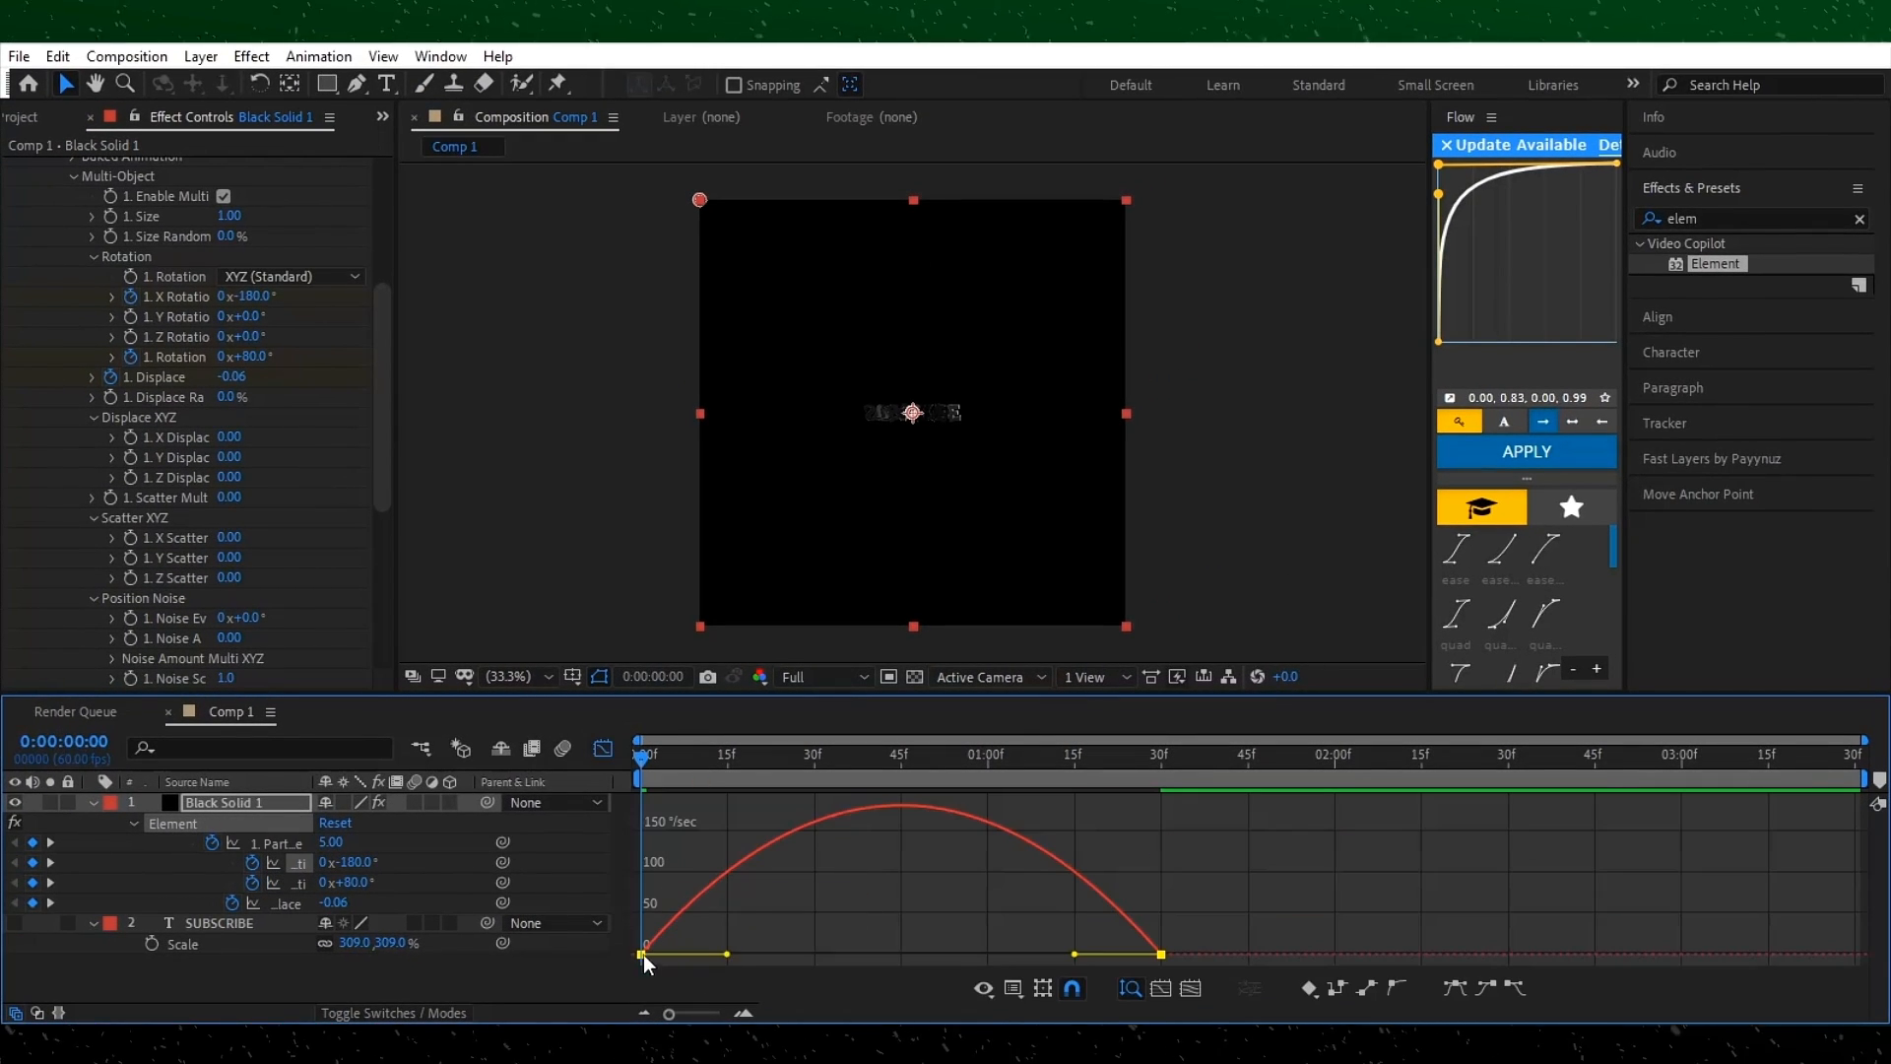
pyautogui.moveTo(1073, 954); pyautogui.dragTo(645, 954)
pyautogui.click(603, 749)
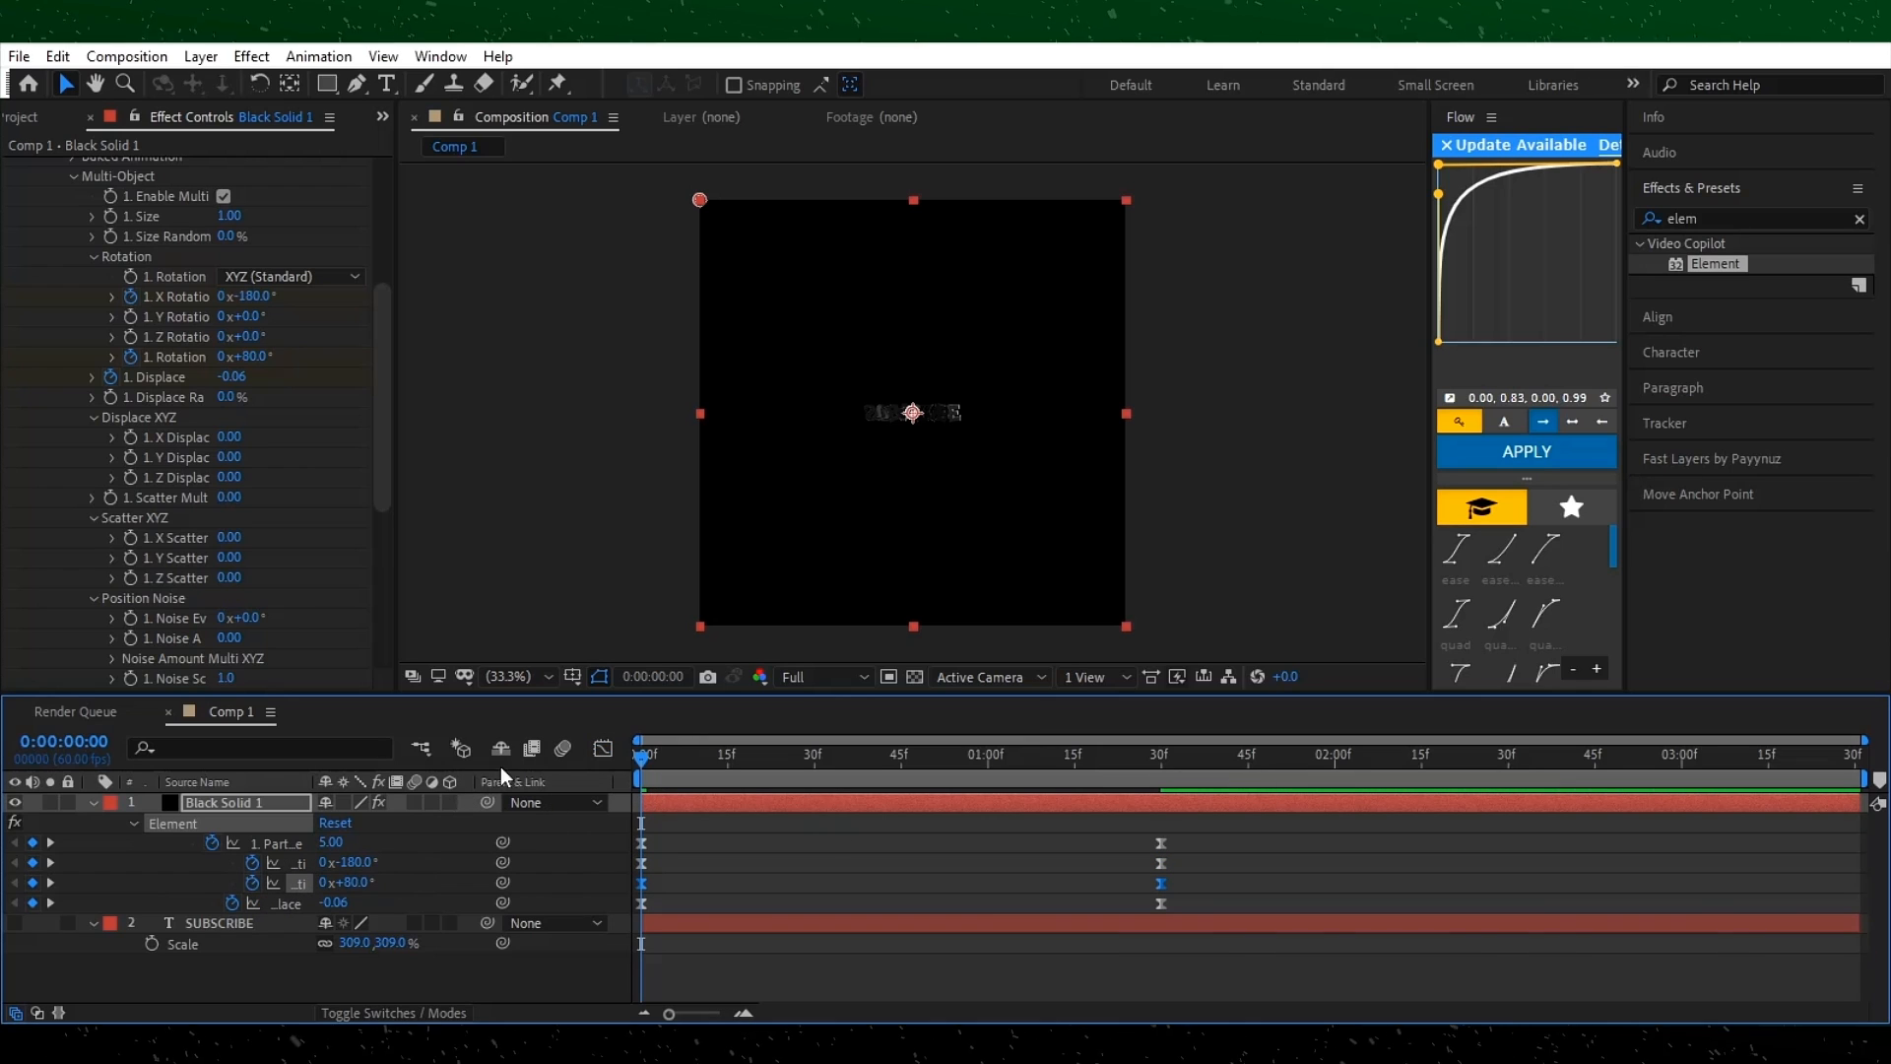
# Give the Rotation property below X Rotation a fast start and long slow-down by pulling both speed handles towards its first keyframe.
pyautogui.click(603, 749)
pyautogui.click(642, 805)
pyautogui.moveTo(727, 805); pyautogui.dragTo(647, 806)
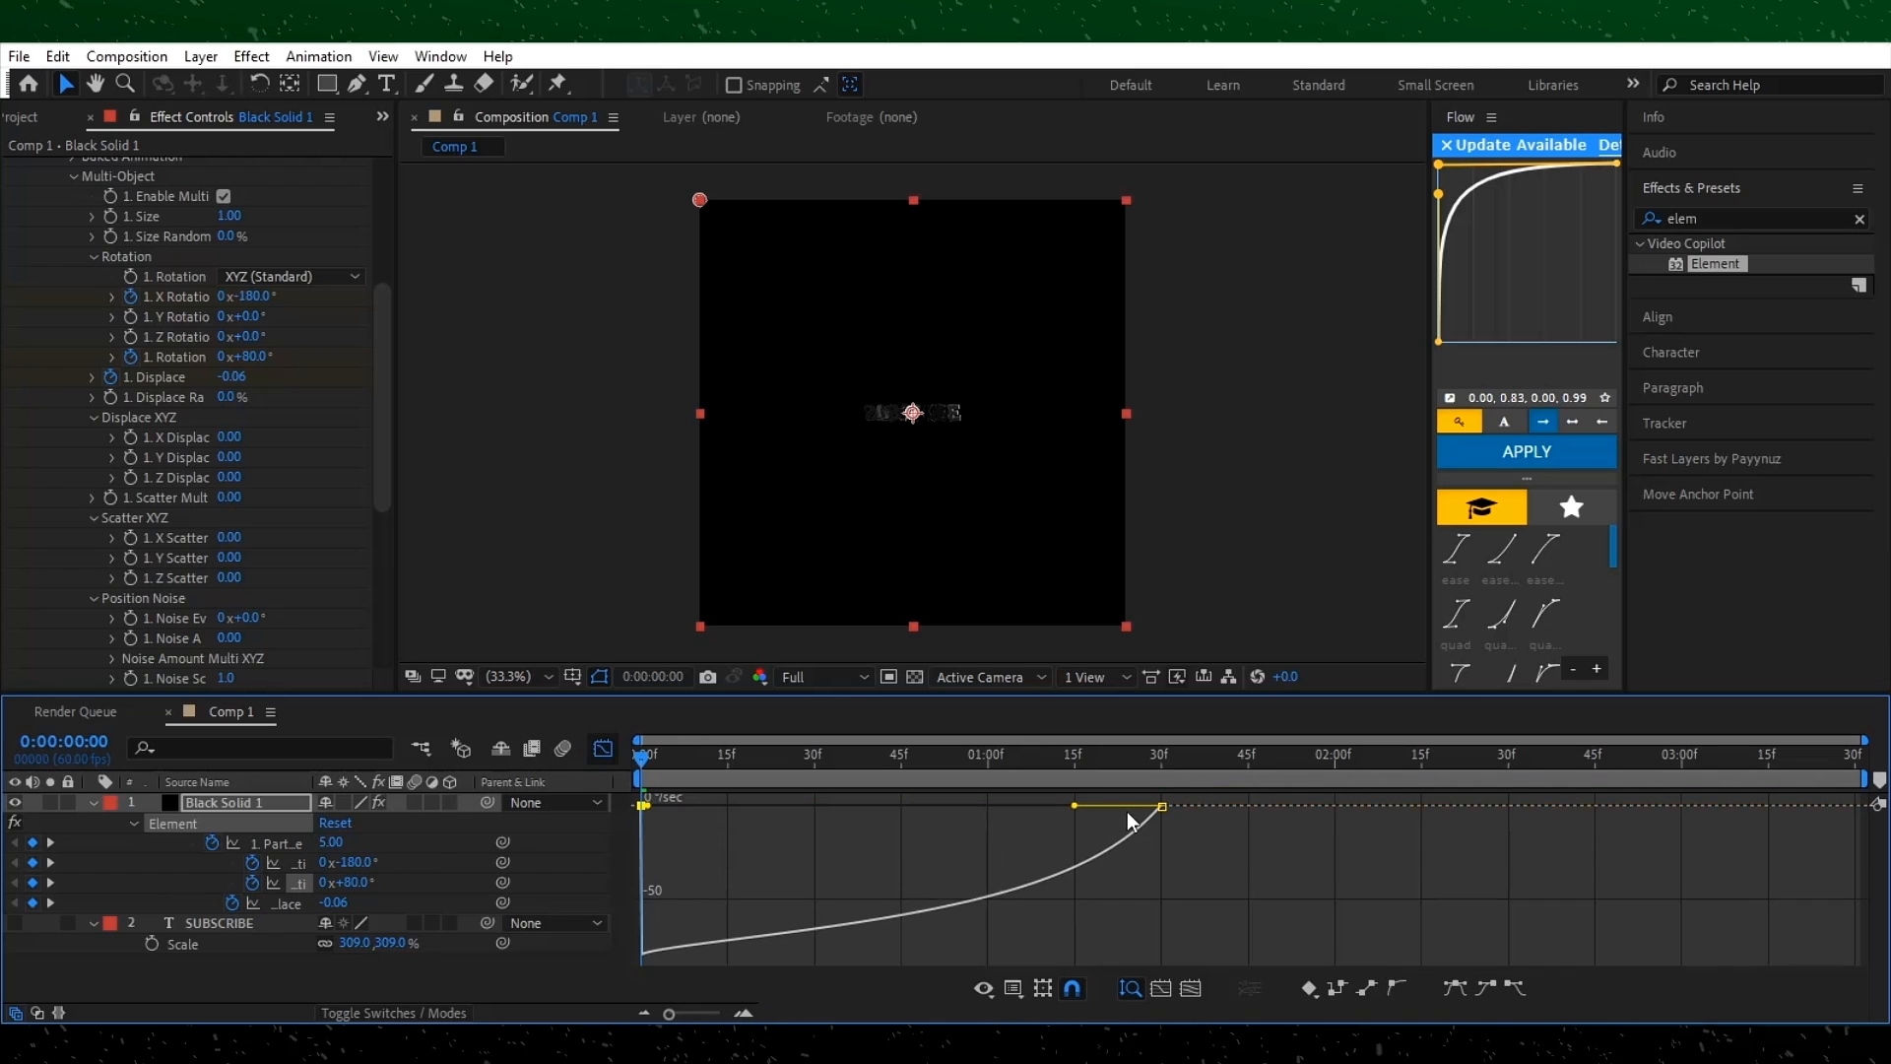
pyautogui.moveTo(1073, 805); pyautogui.dragTo(650, 805)
pyautogui.click(603, 749)
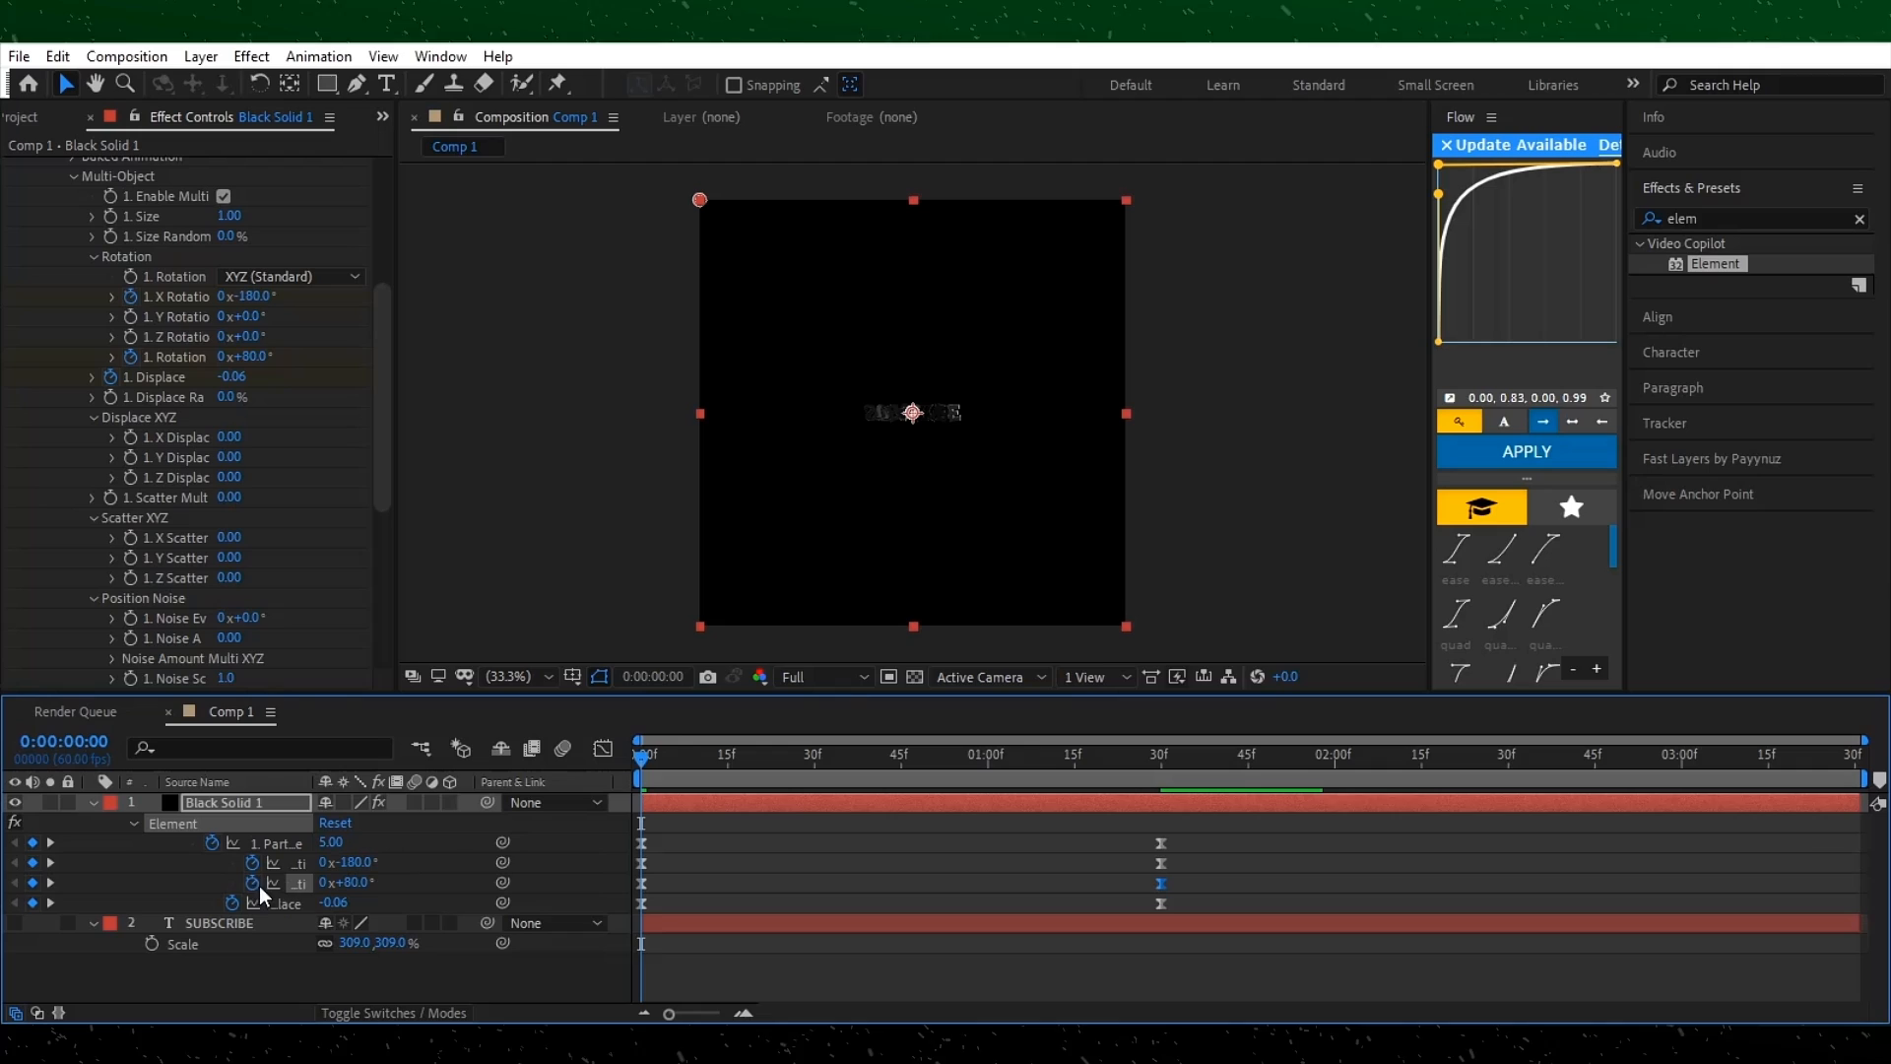
# Reshape the Displace speed graph with both keyframe handles pulled to the first frame for a fast start and slow finish.
pyautogui.click(602, 749)
pyautogui.click(640, 954)
pyautogui.moveTo(727, 955); pyautogui.dragTo(645, 954)
pyautogui.moveTo(1075, 955); pyautogui.dragTo(645, 955)
pyautogui.click(603, 749)
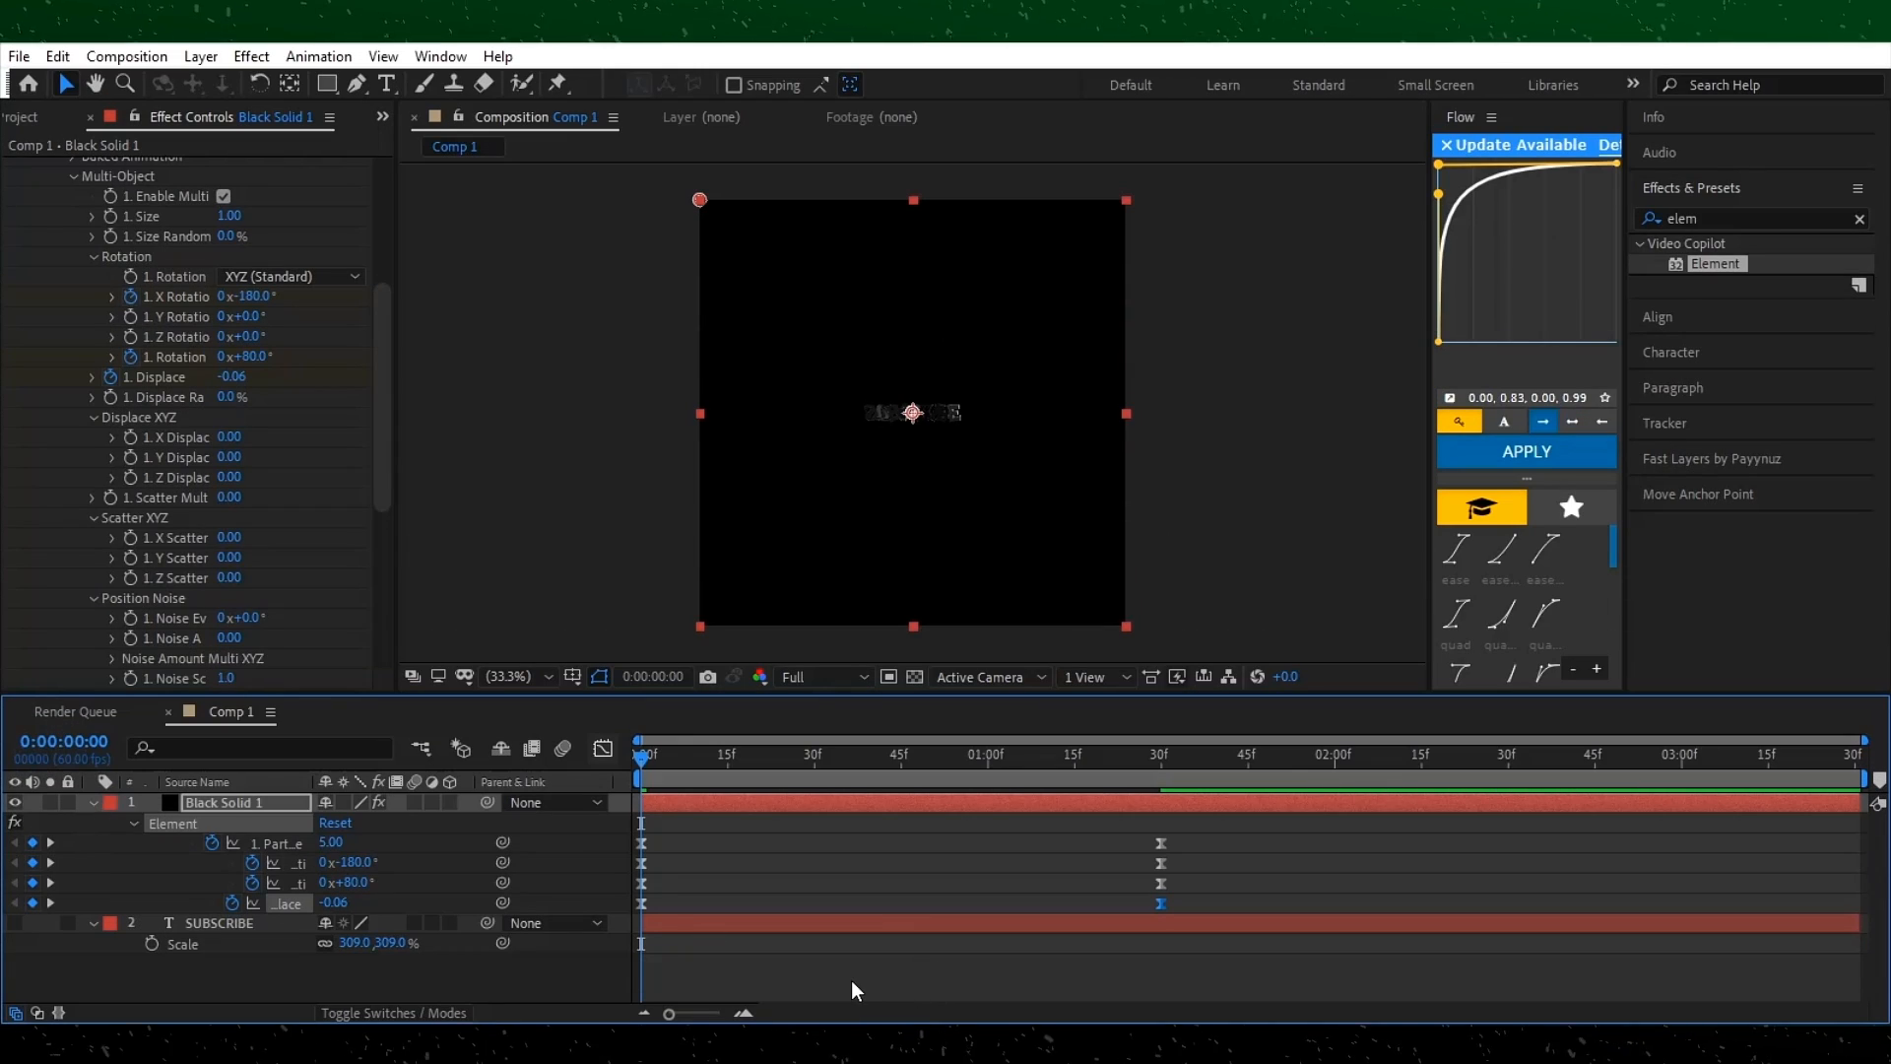
# Enable motion blur for Black Solid 1 and preview the eased animation.
pyautogui.click(851, 979)
pyautogui.click(415, 802)
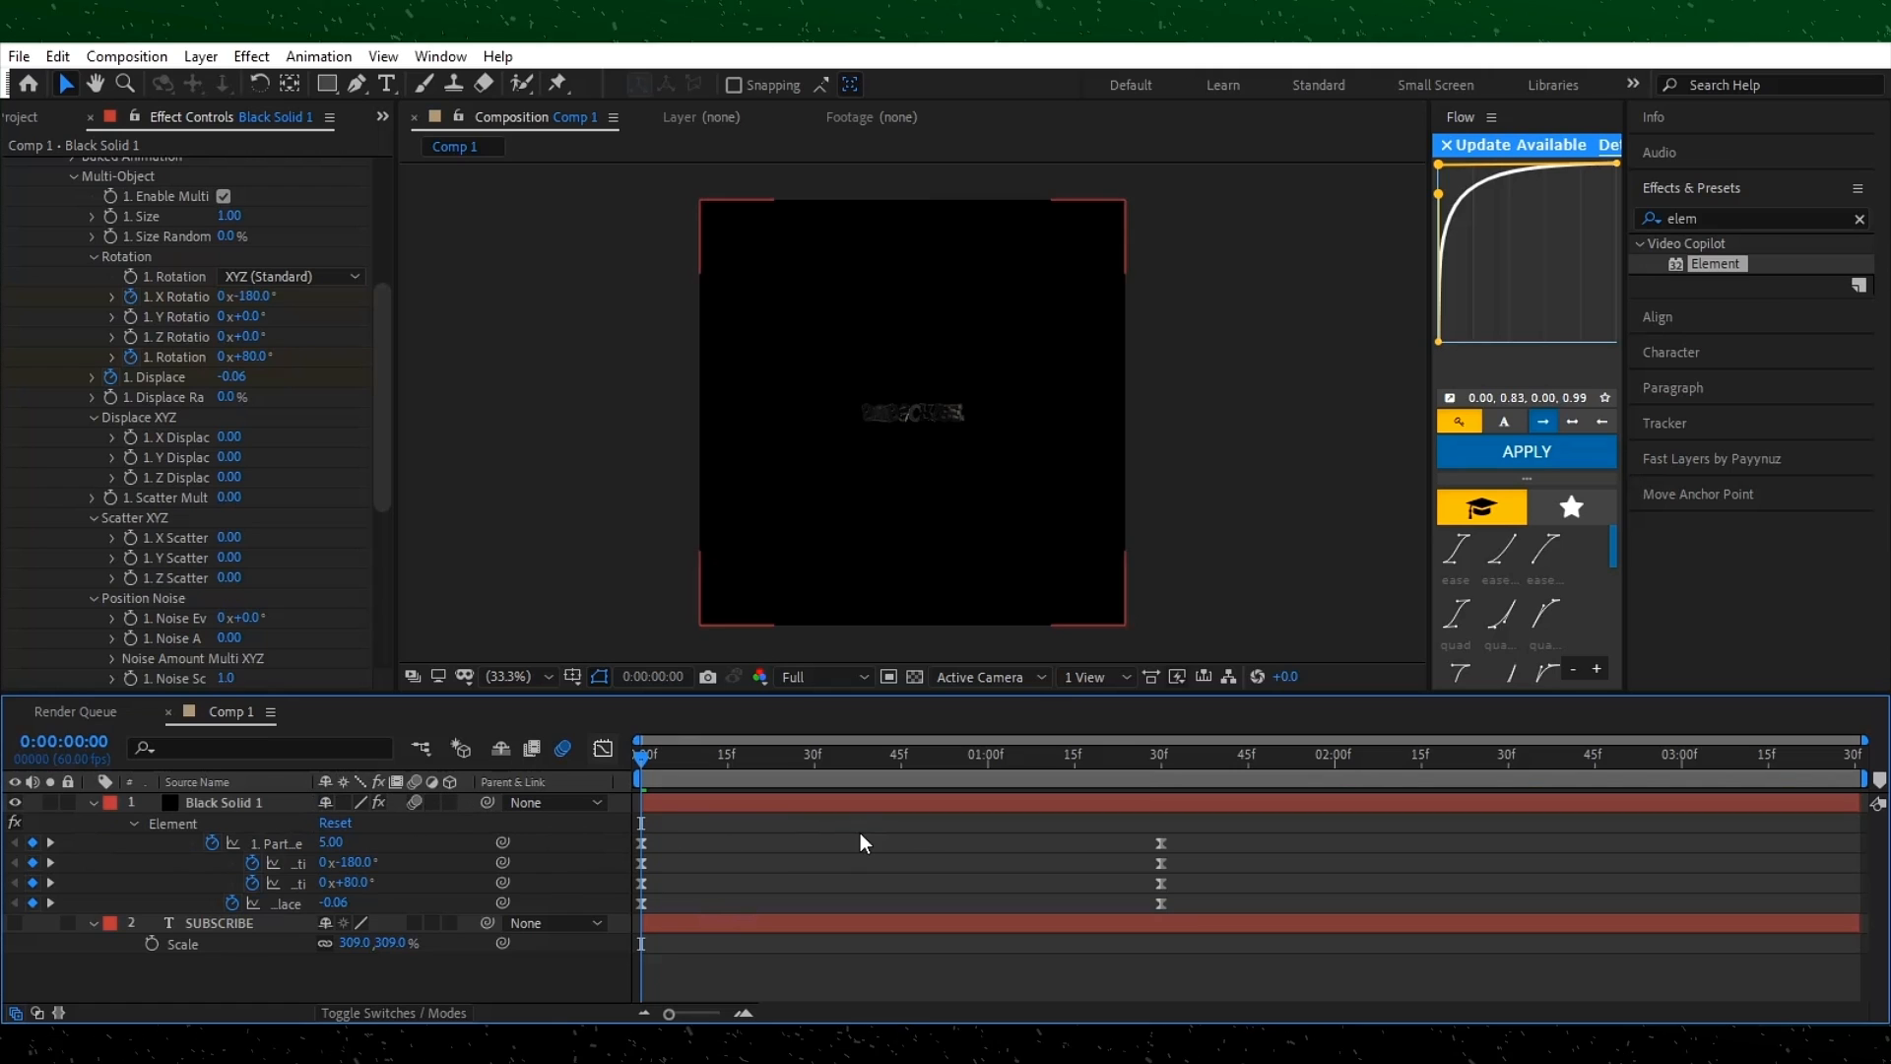
pyautogui.press('space')
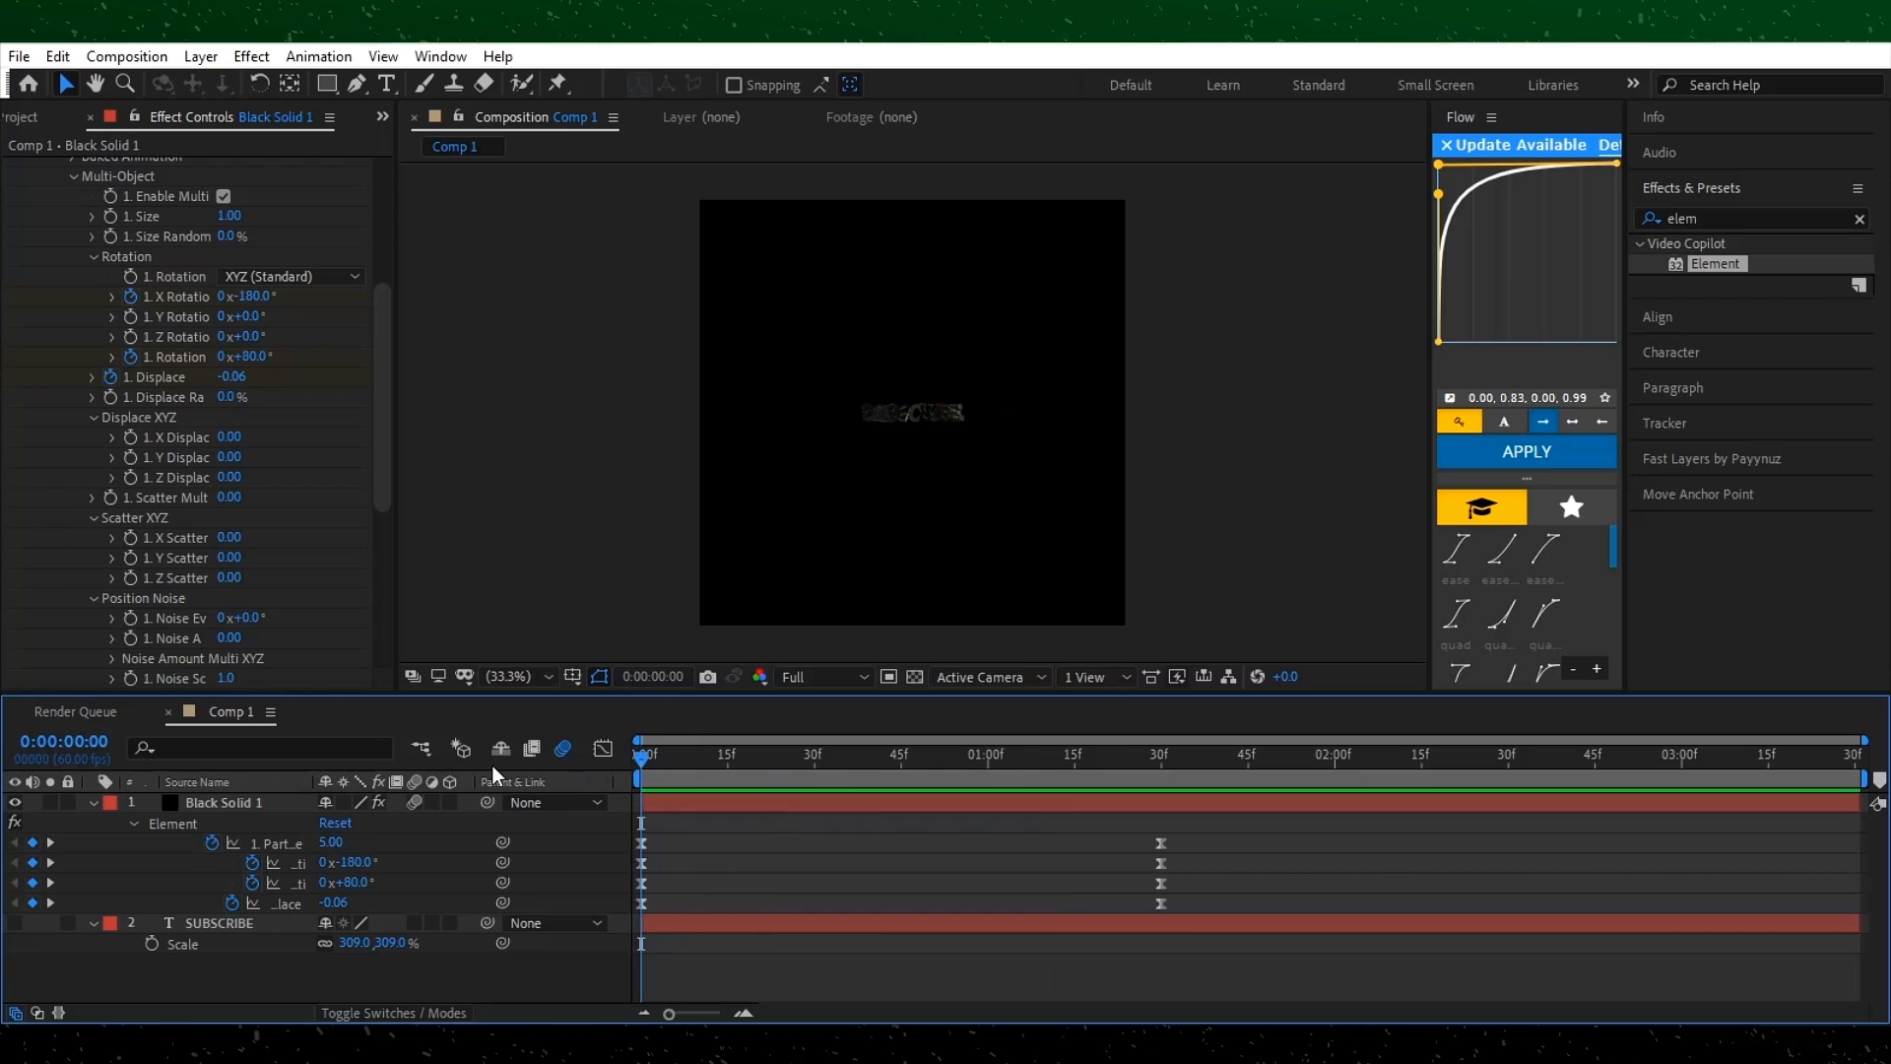
# Set the X Rotation keyframe of Black Solid 1 at the first frame to -360°.
pyautogui.click(396, 821)
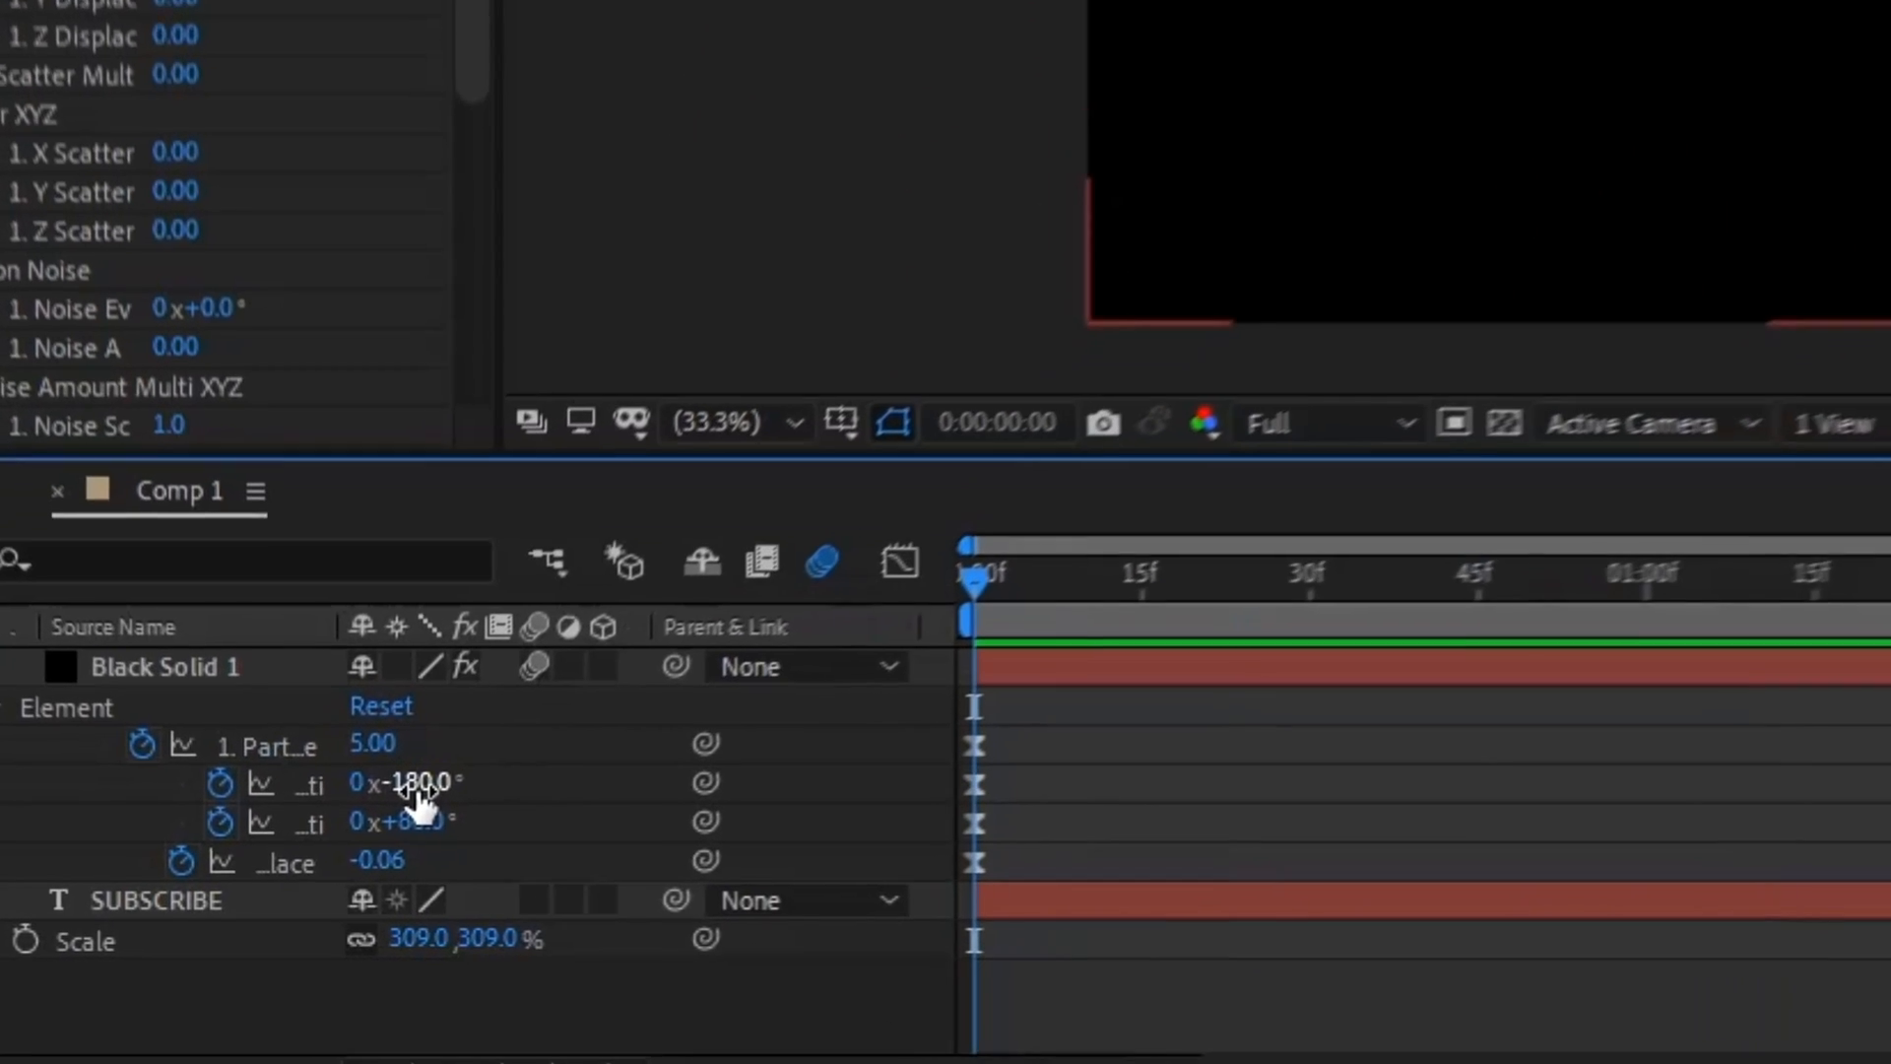
pyautogui.click(357, 862)
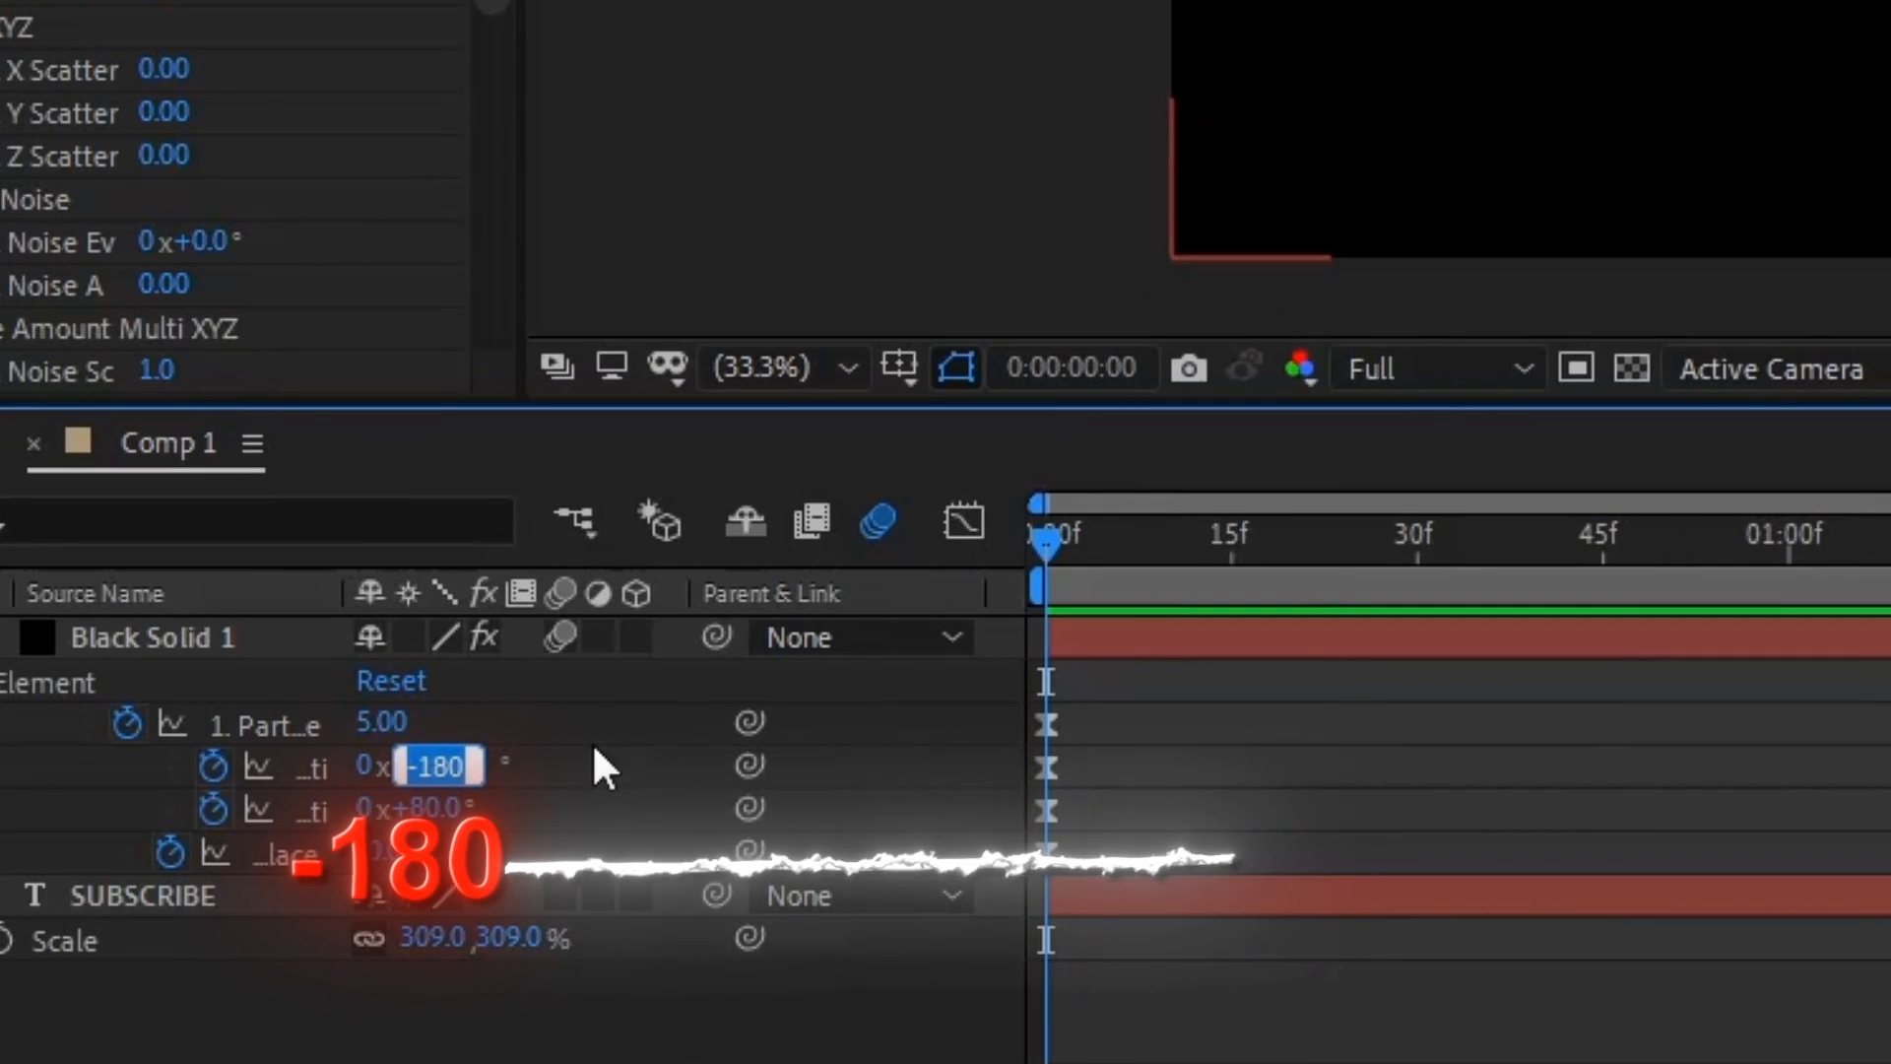
pyautogui.write('-3')
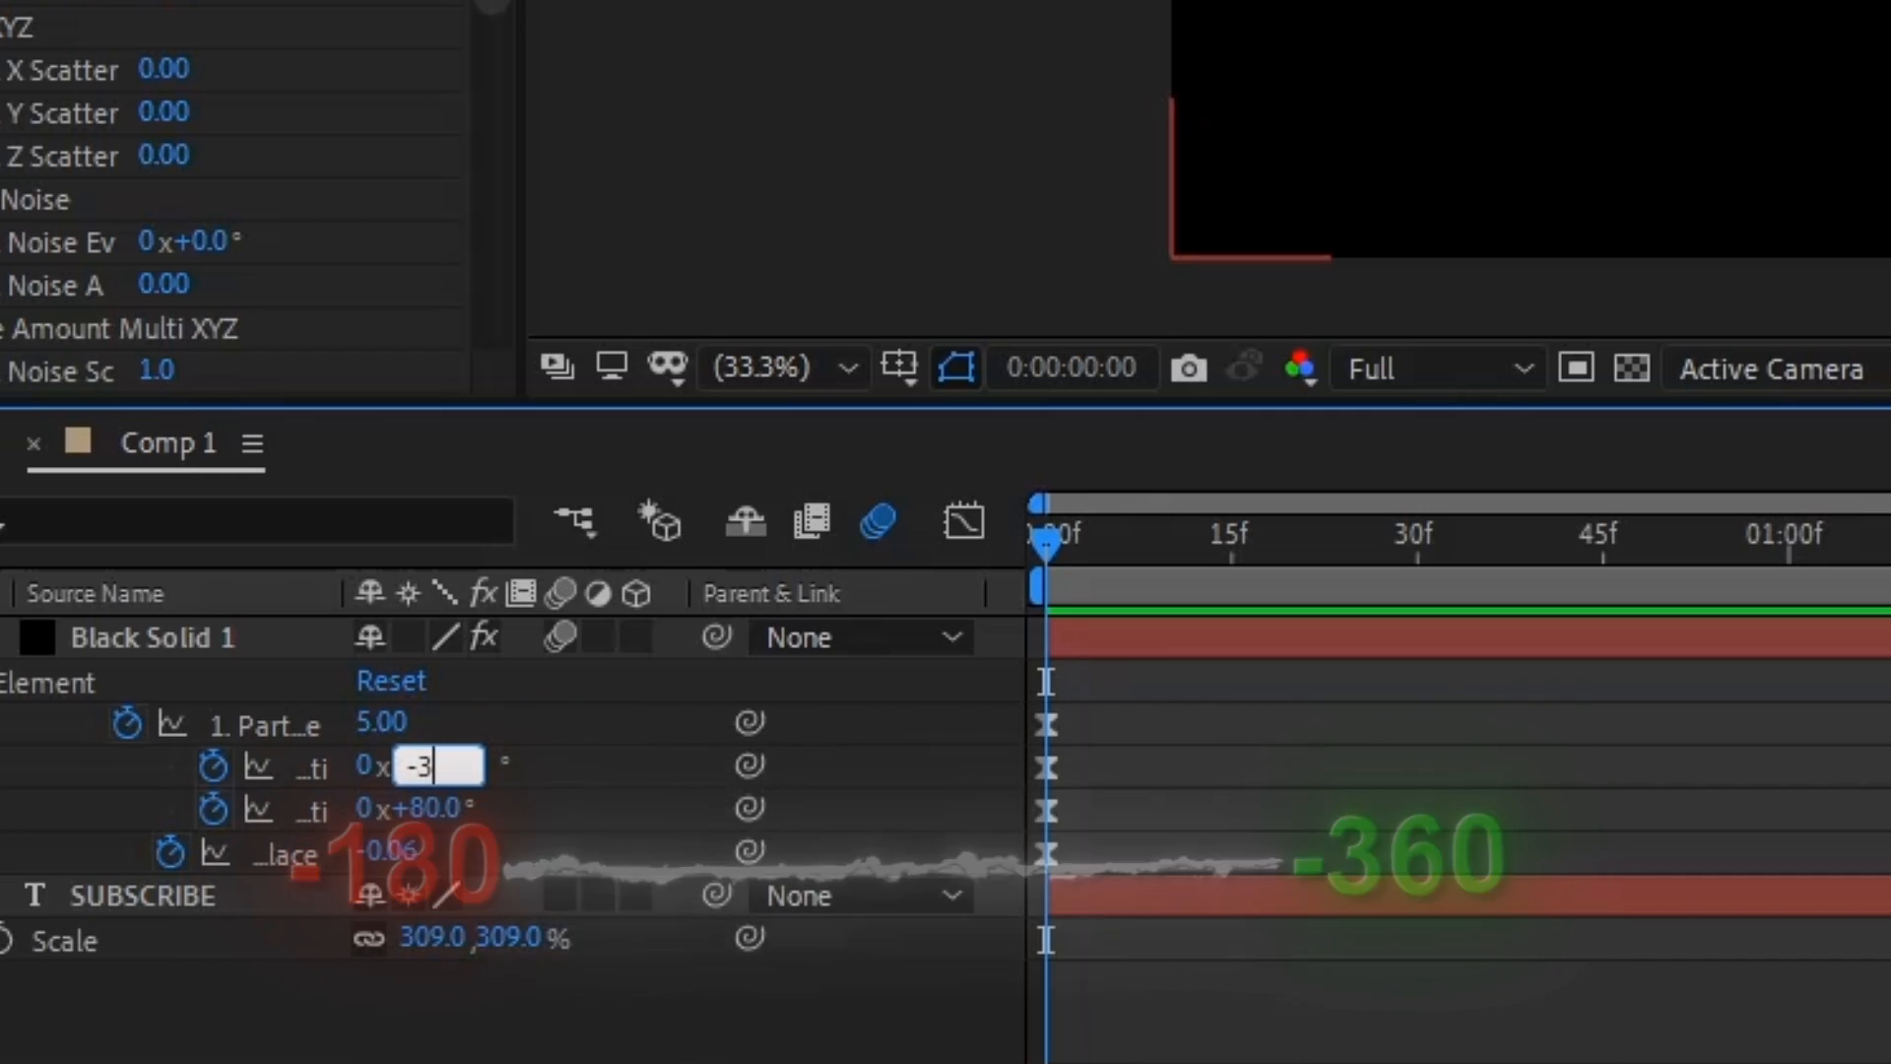
pyautogui.write('60')
pyautogui.press('Return')
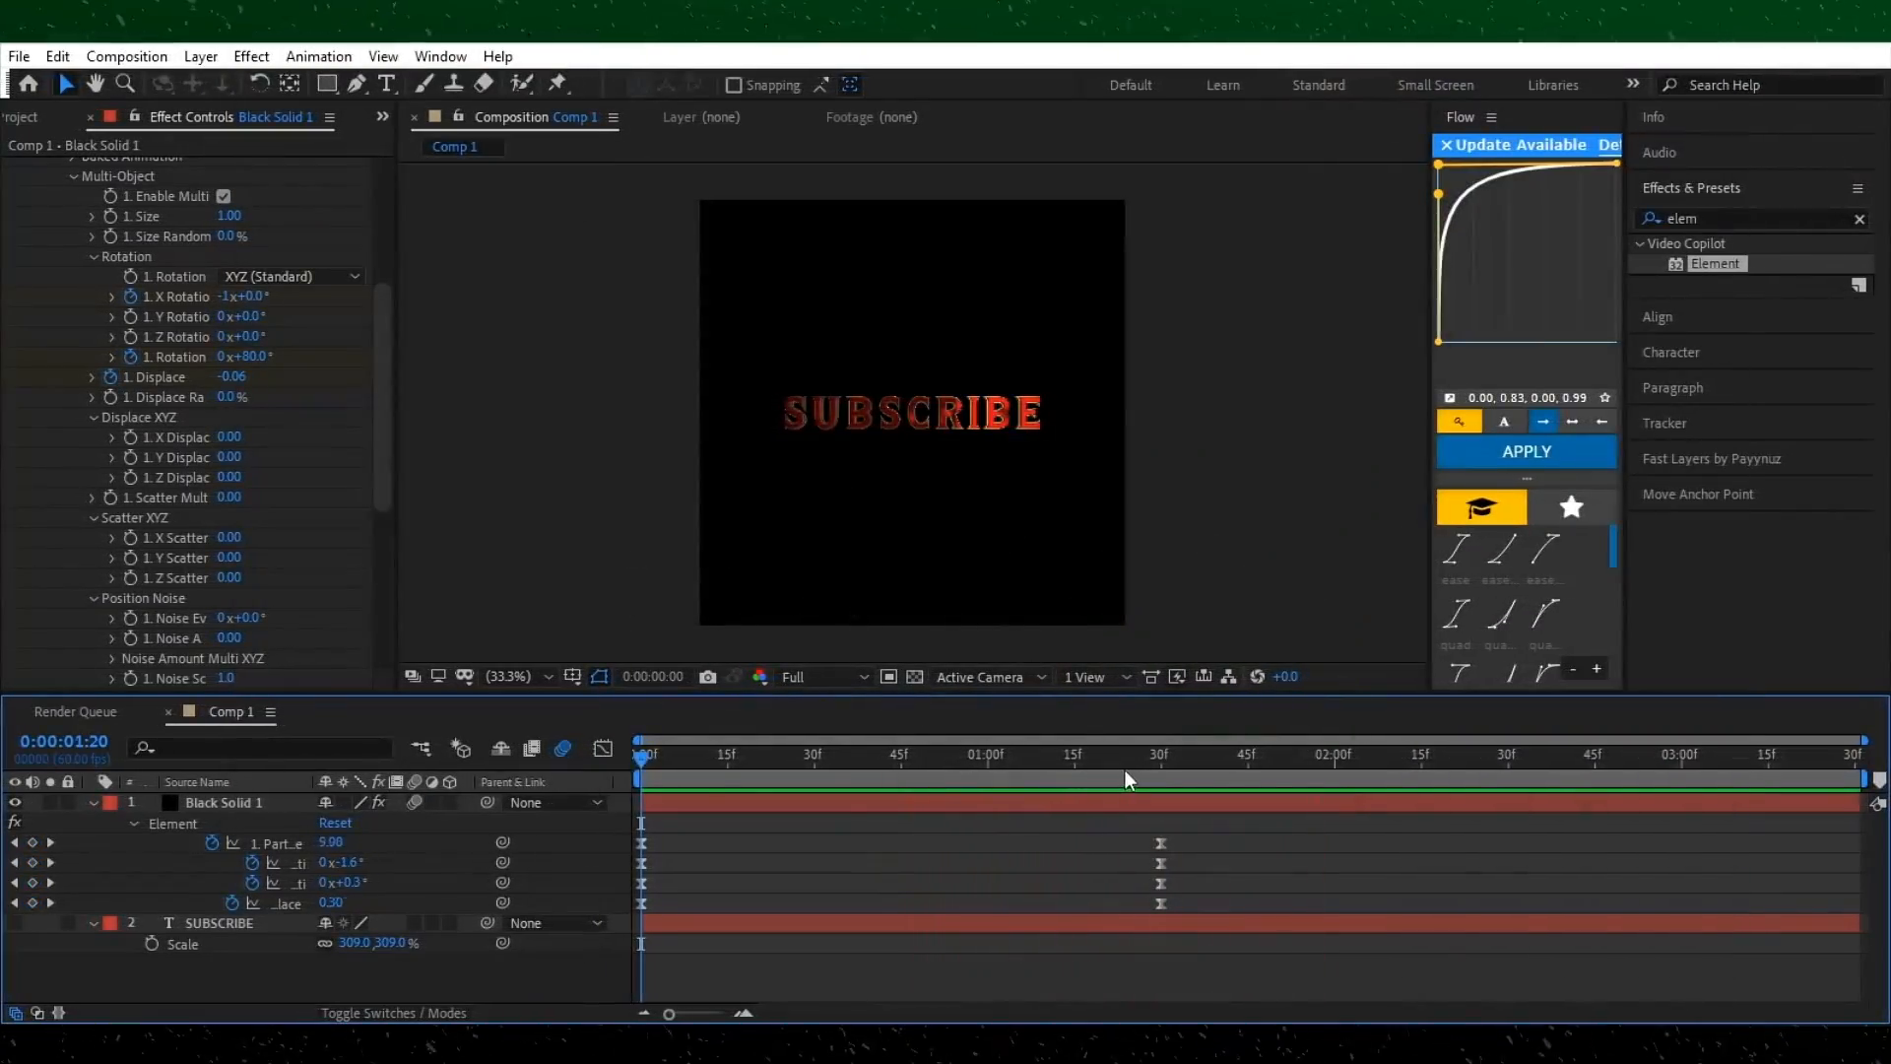
# At 0:00:01:30, create the first Scatter Multi keyframe and show the animated properties of Black Solid 1.
pyautogui.moveTo(1125, 770); pyautogui.dragTo(1160, 778)
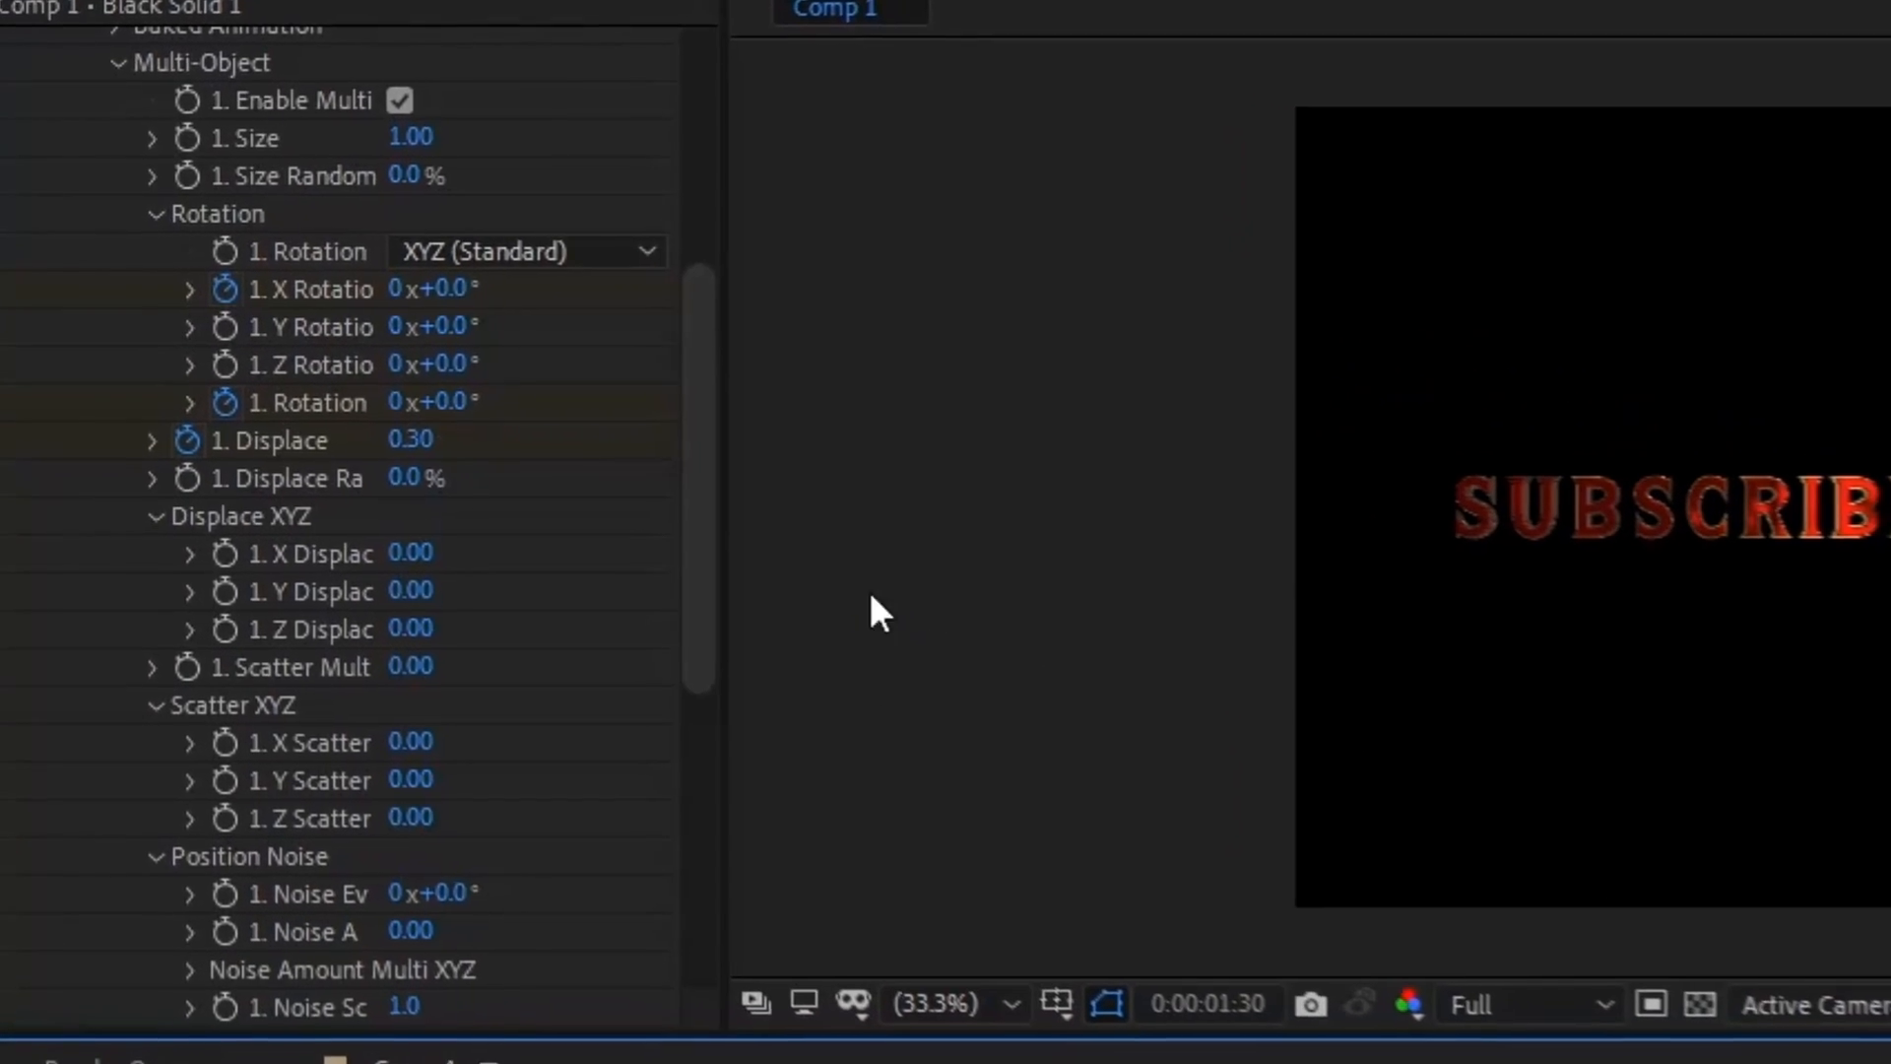
pyautogui.click(188, 671)
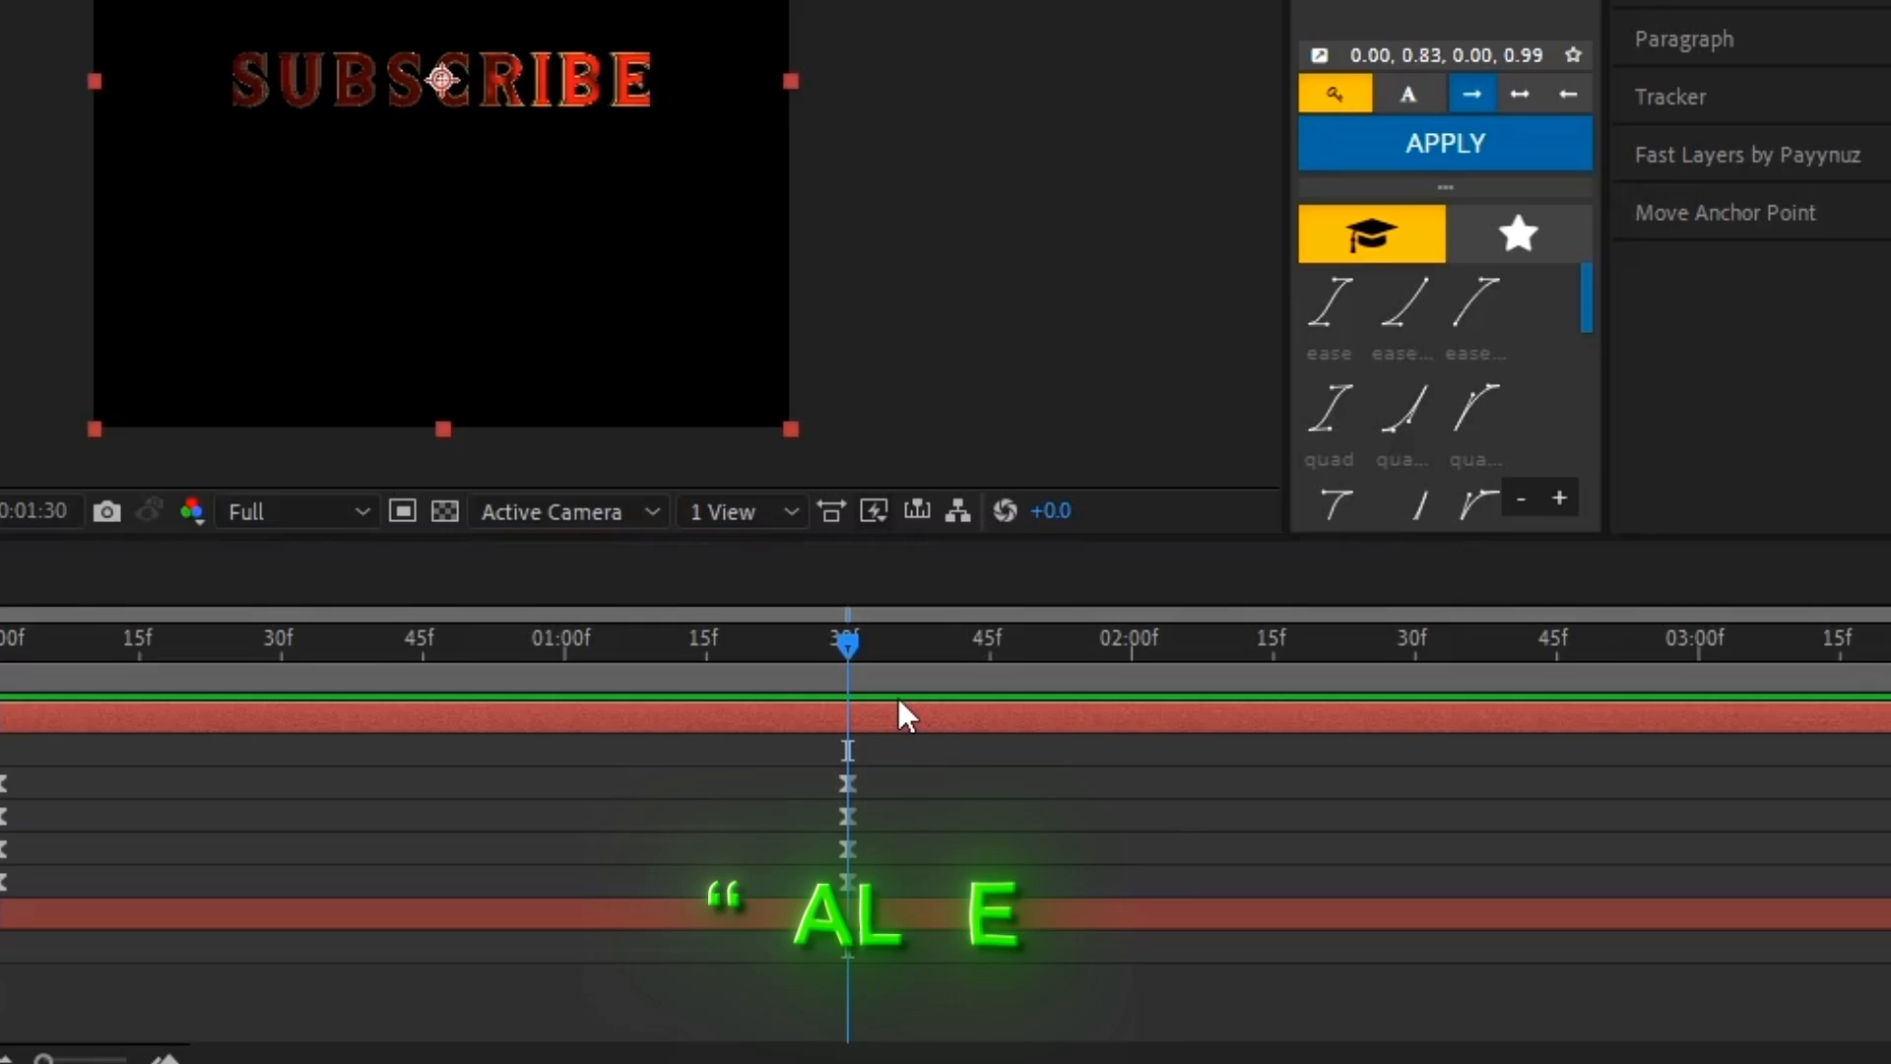
pyautogui.press('u')
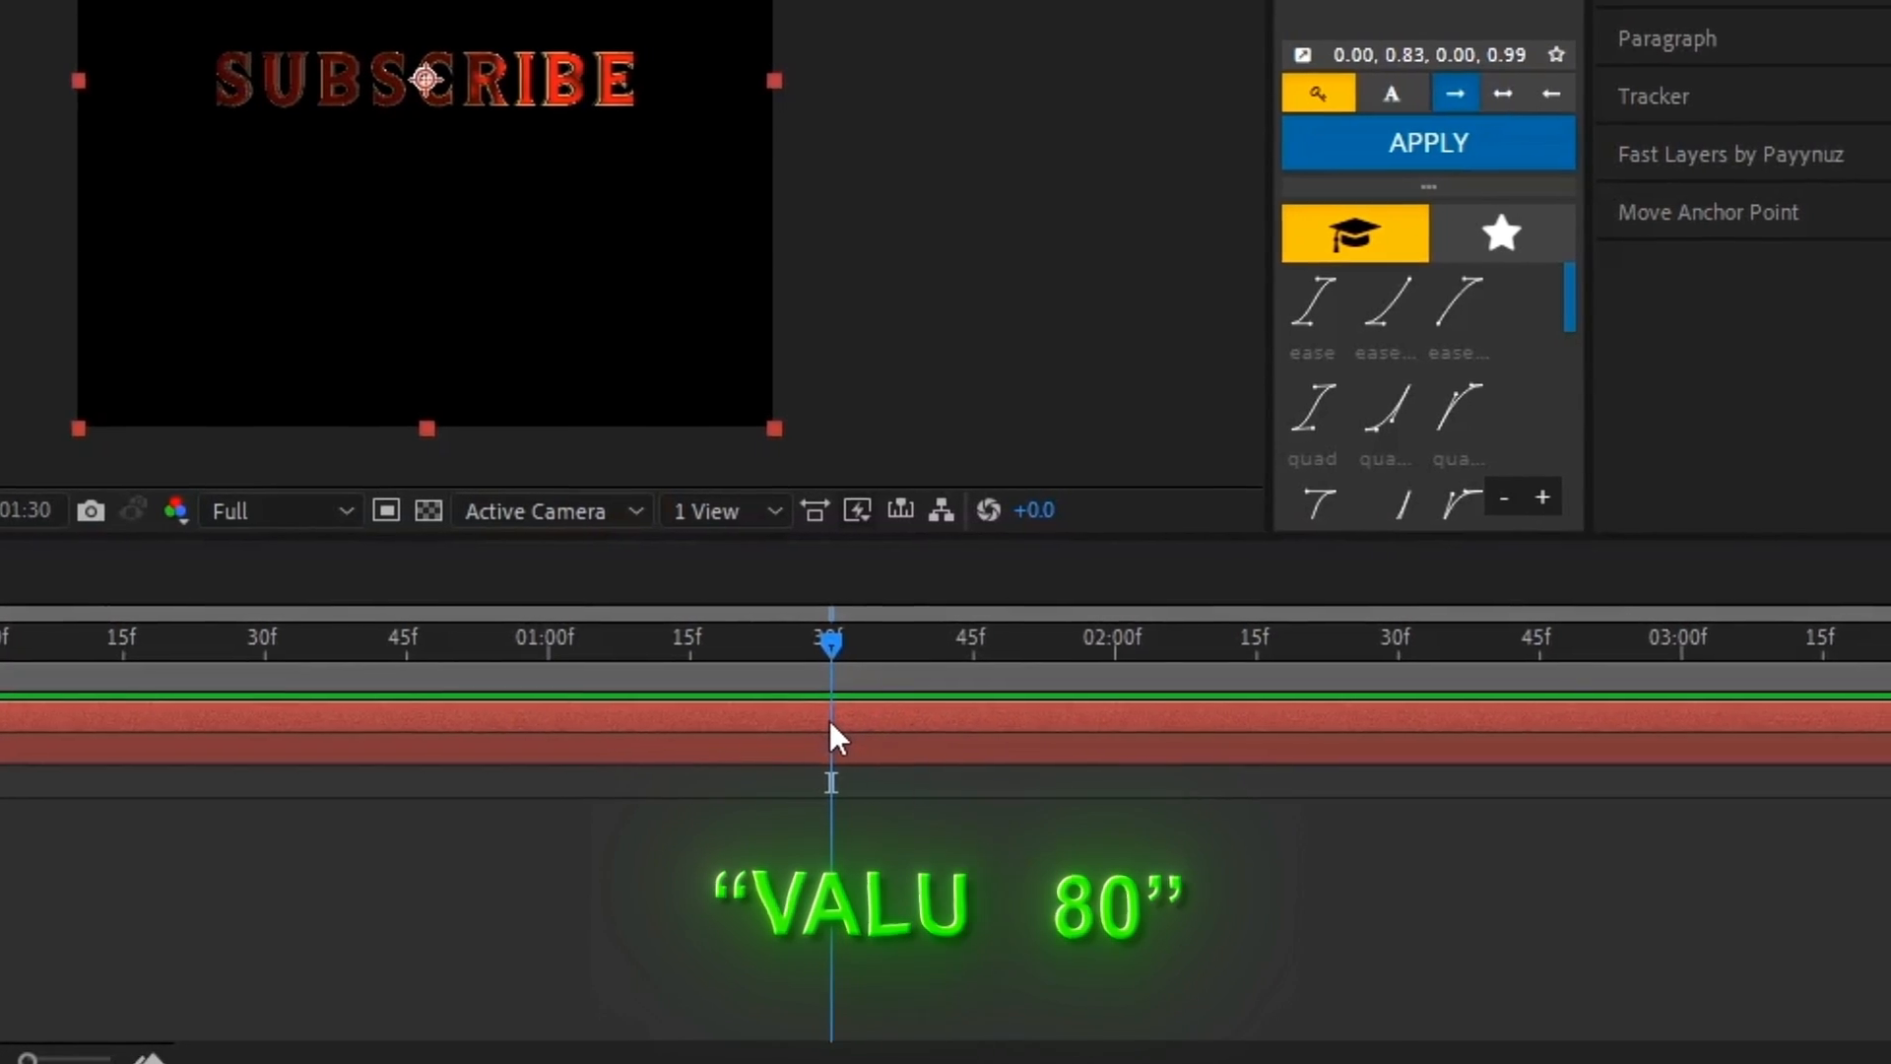
pyautogui.press('u')
# At 0:00:02:30, increase Scatter Multi to spread the letters apart.
pyautogui.moveTo(855, 652); pyautogui.dragTo(1141, 674)
pyautogui.moveTo(1001, 677); pyautogui.dragTo(1271, 678)
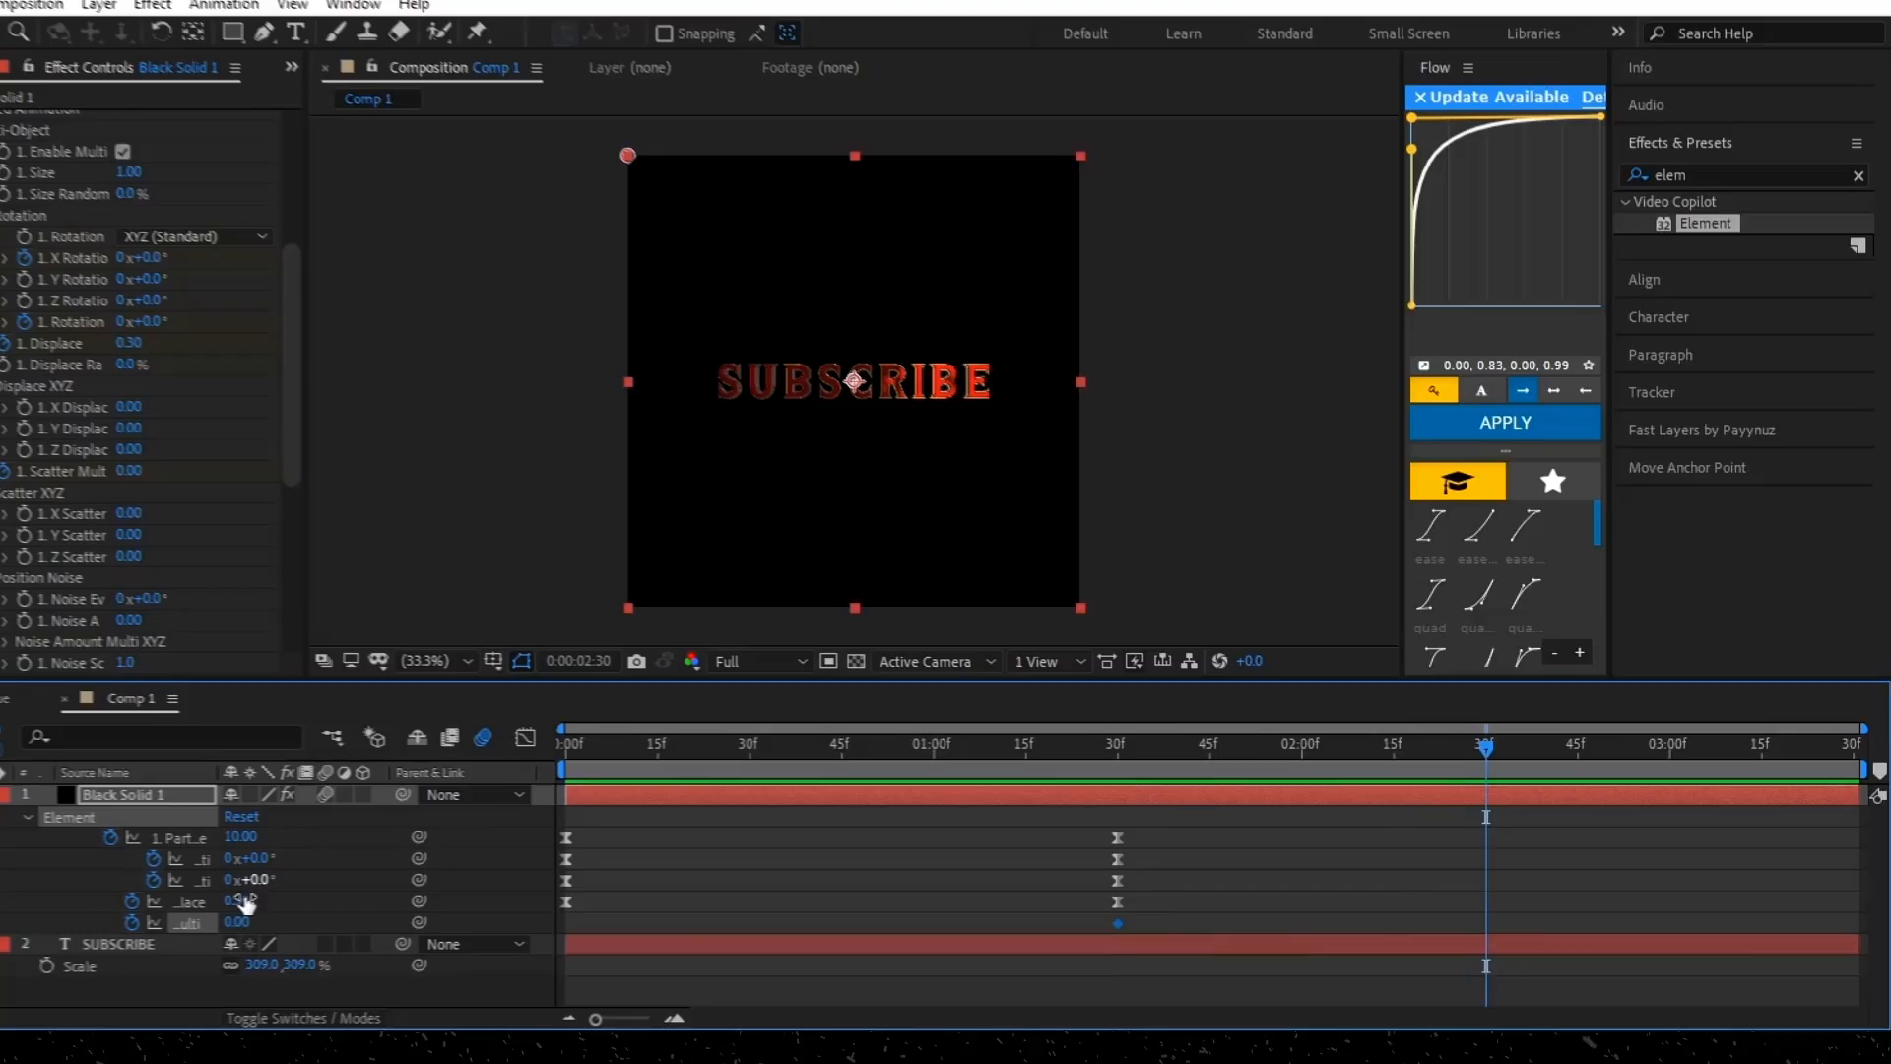
pyautogui.click(333, 923)
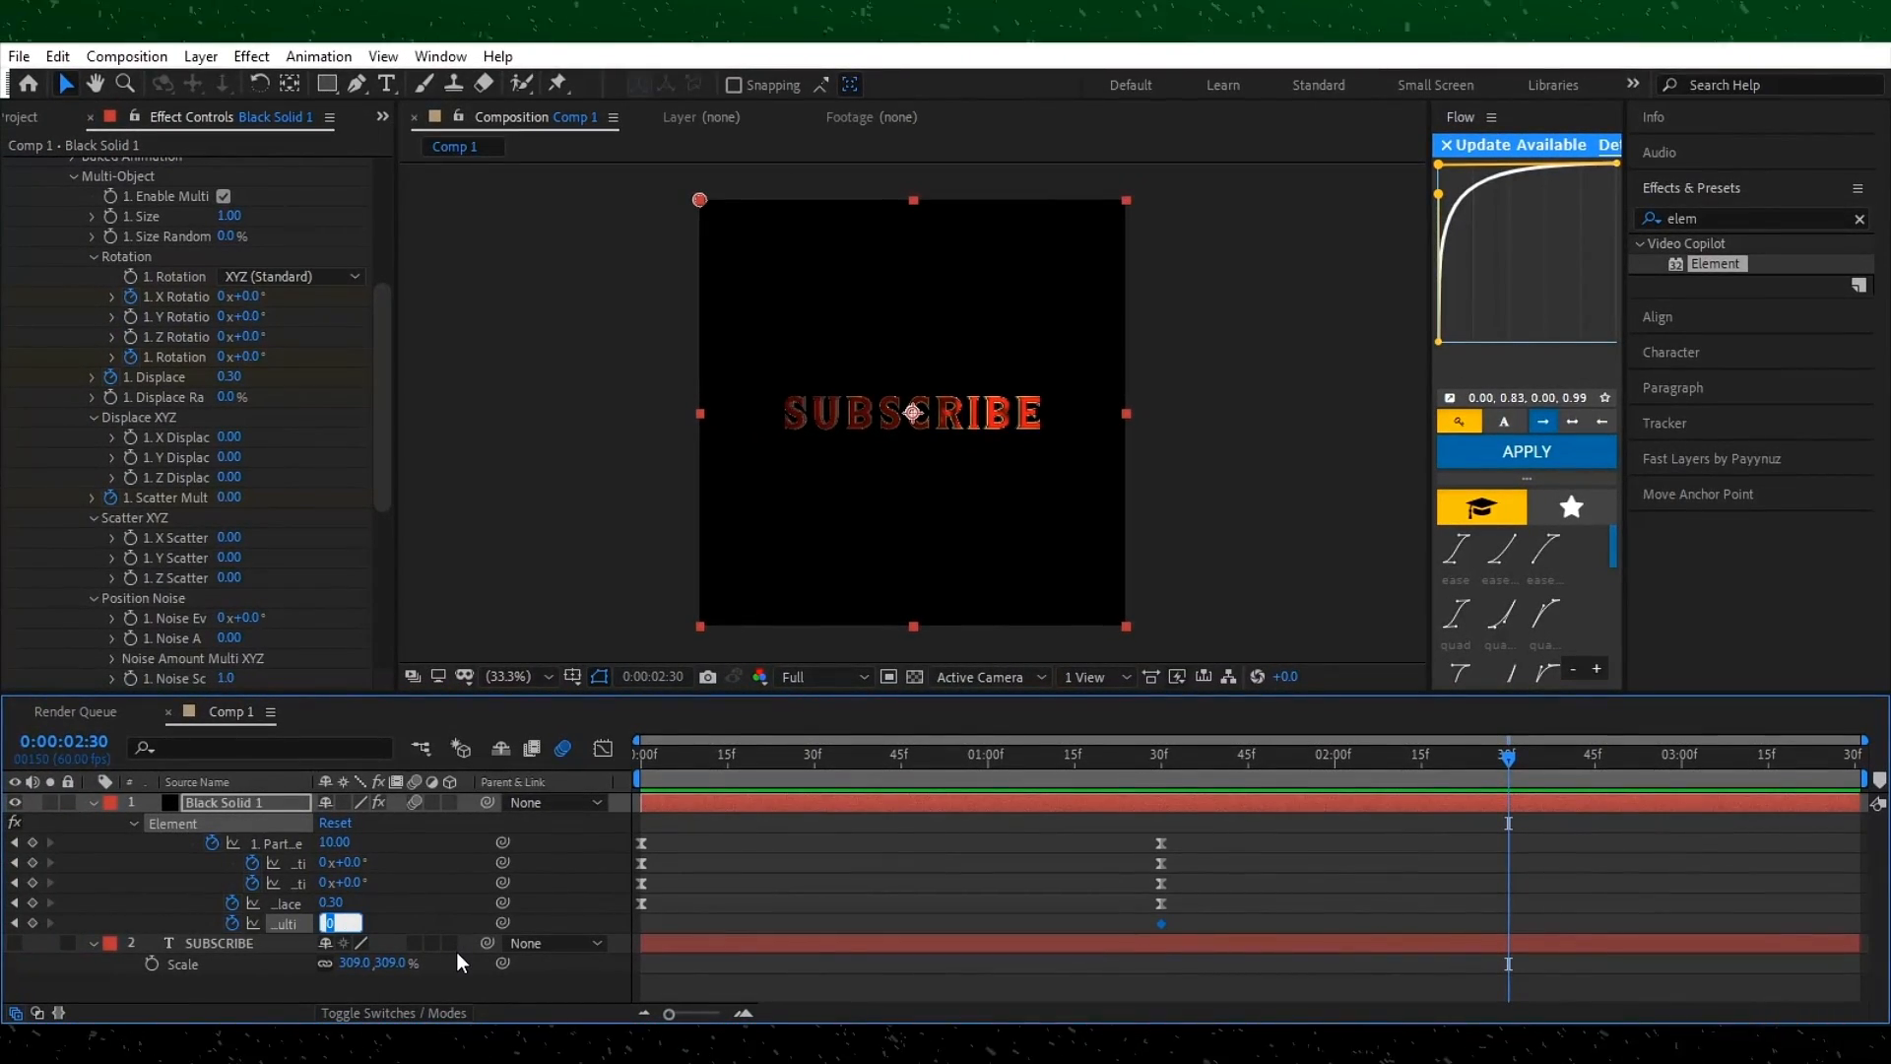
pyautogui.write('80')
pyautogui.press('Return')
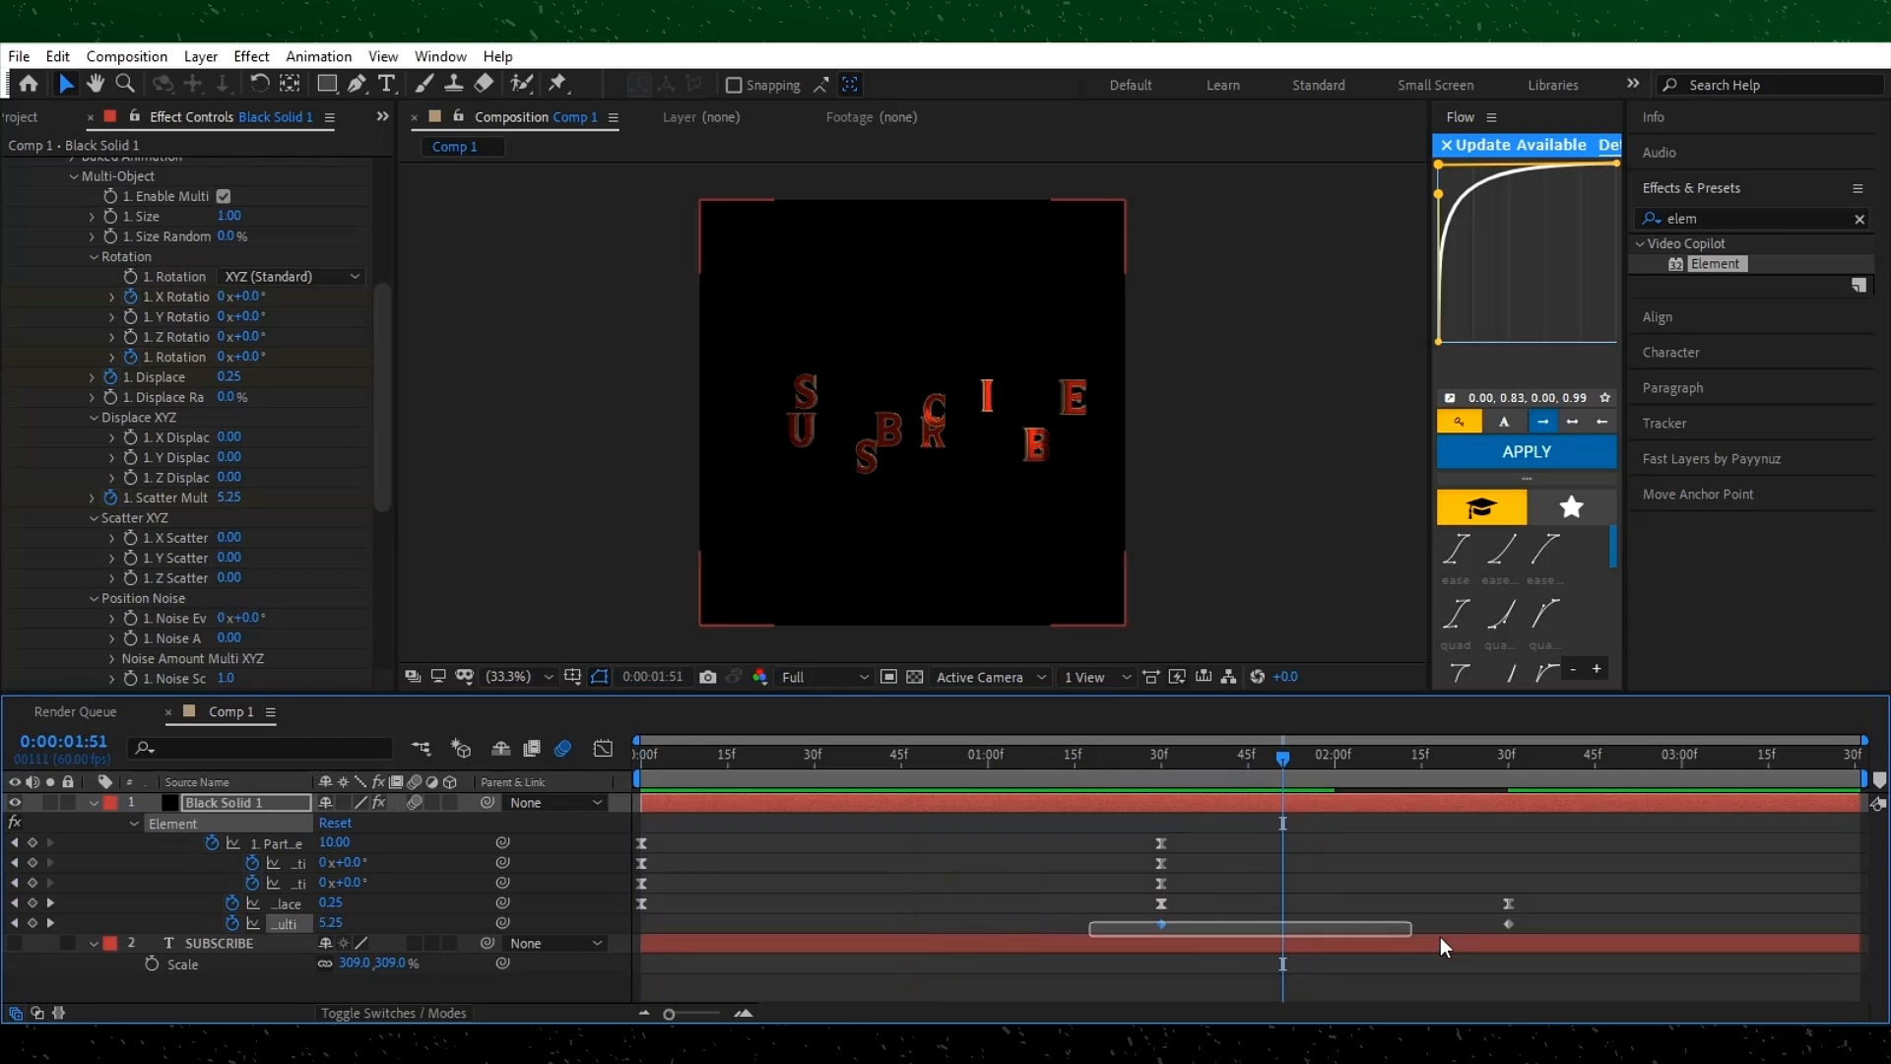
# Apply Easy Ease to both Scatter Multi keyframes and reshape their speed graph to start fast and slow down gradually.
pyautogui.moveTo(1440, 937); pyautogui.dragTo(1634, 926)
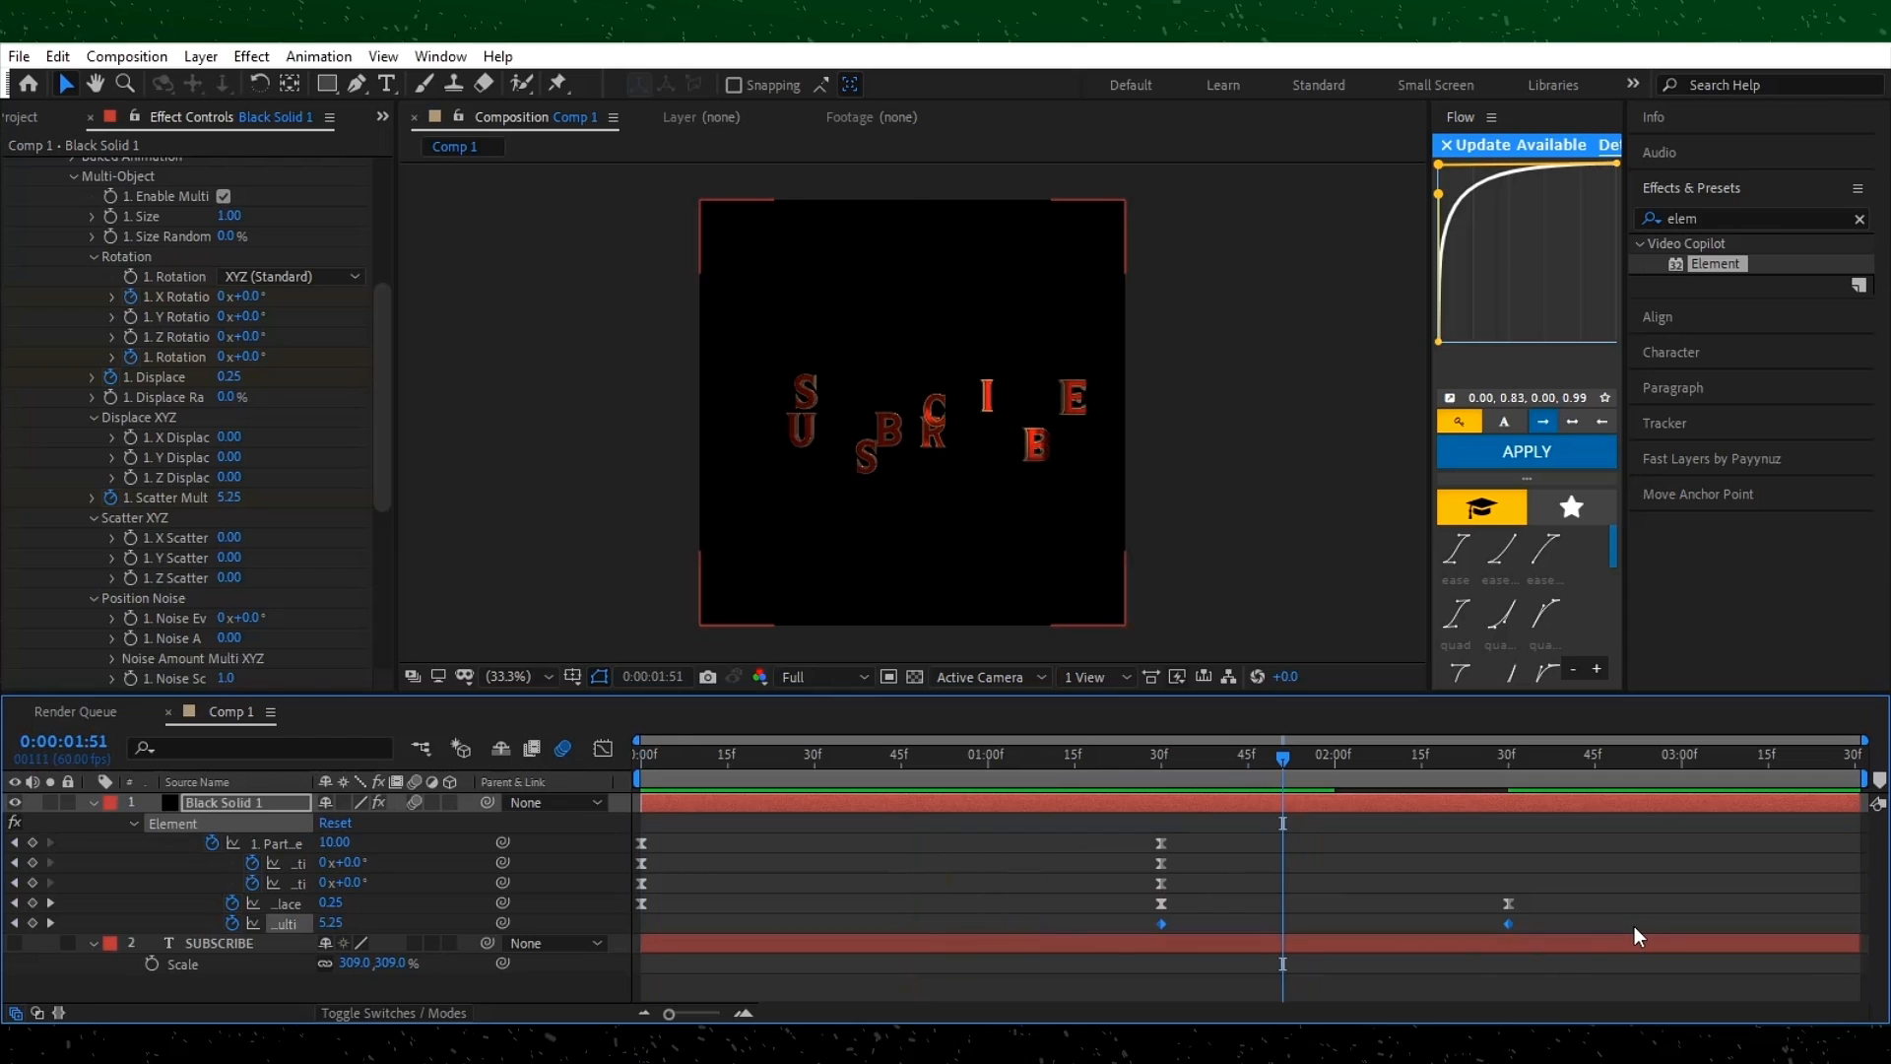
pyautogui.press('F9')
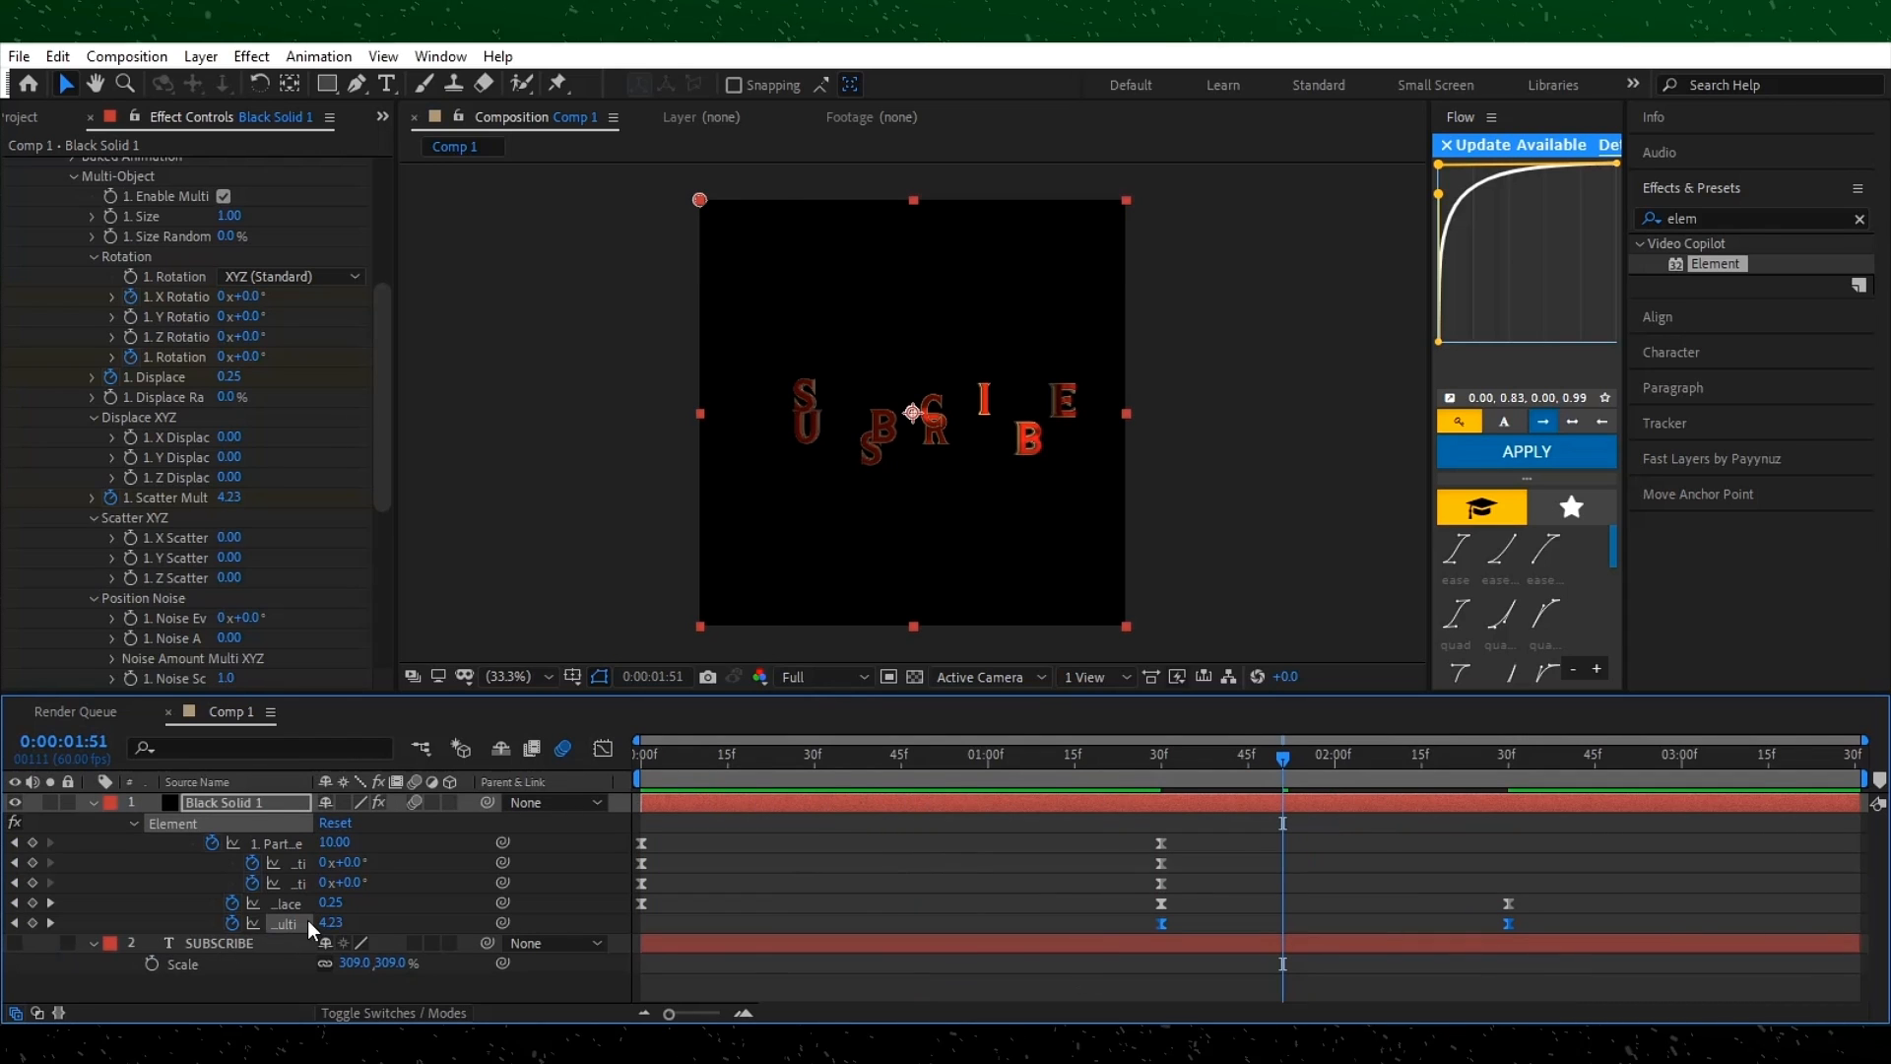
pyautogui.click(607, 752)
pyautogui.moveTo(1131, 929)
pyautogui.mouseDown()
pyautogui.moveTo(1203, 973)
pyautogui.moveTo(1154, 952)
pyautogui.mouseUp()
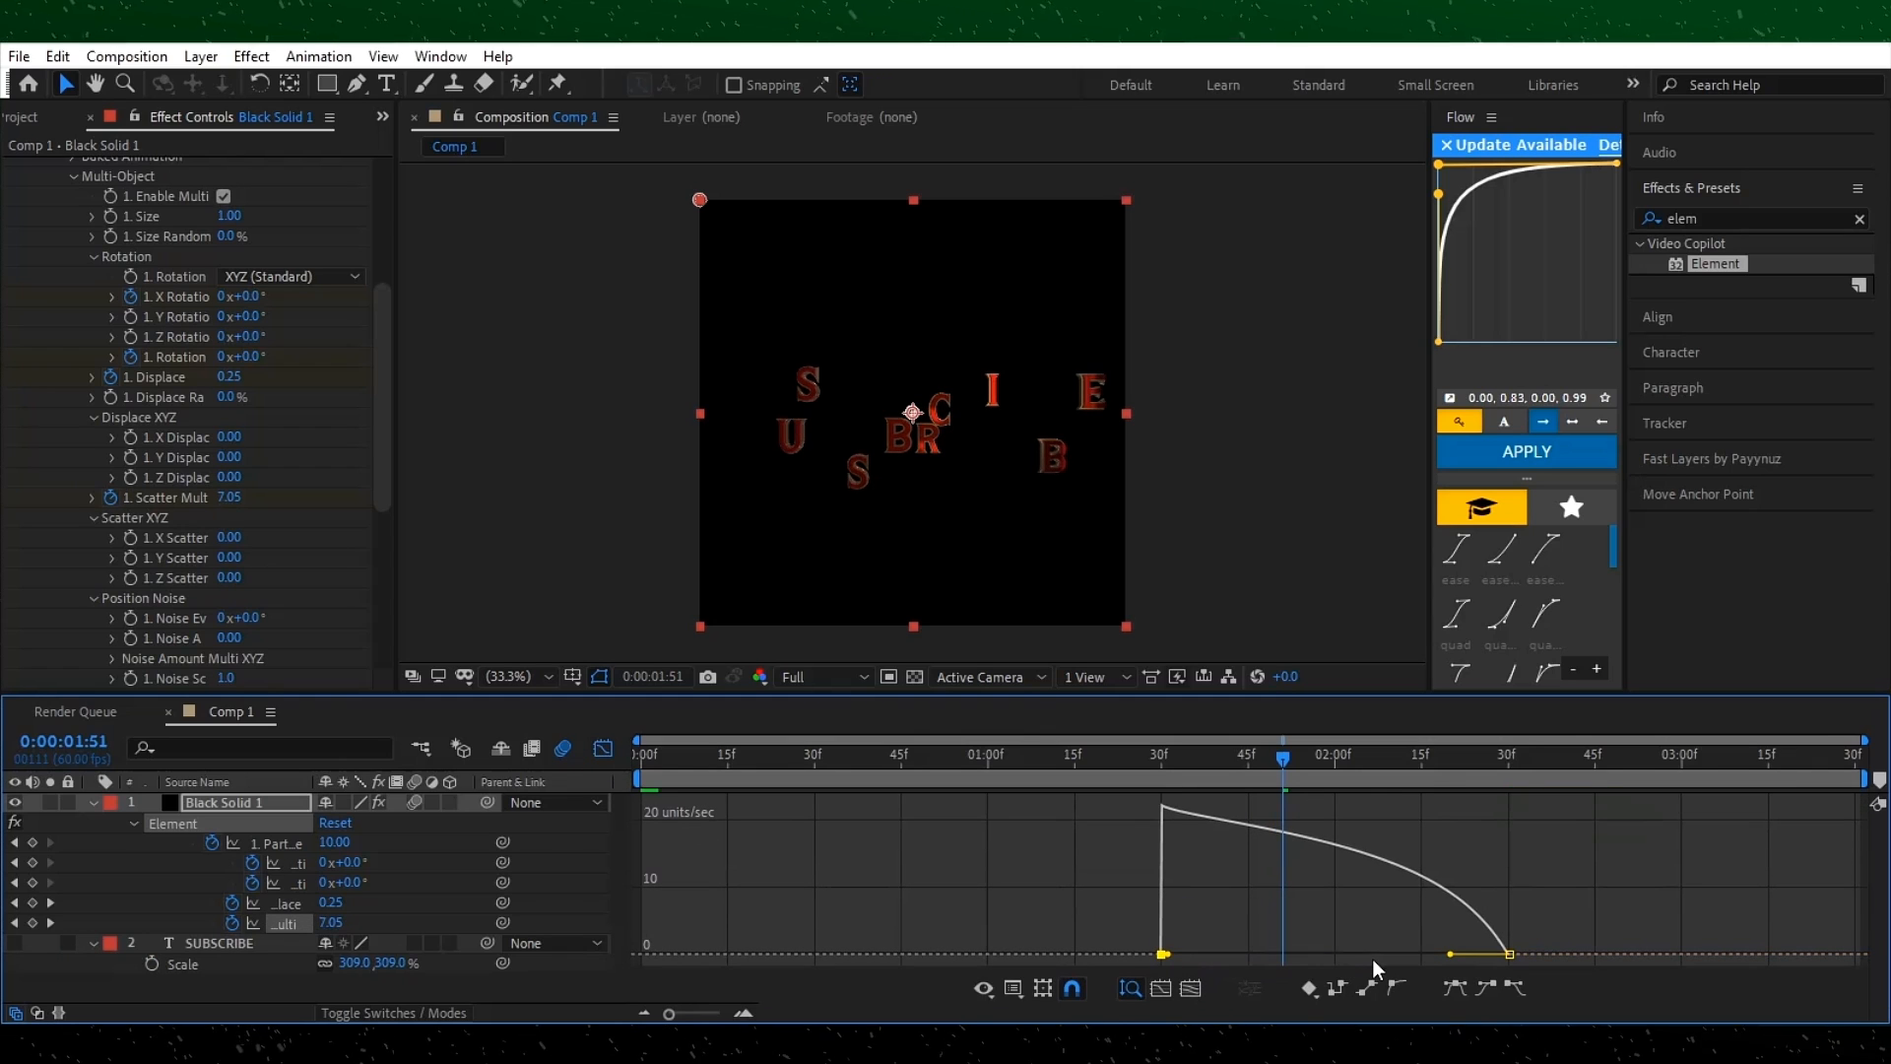
pyautogui.moveTo(1448, 955); pyautogui.dragTo(1177, 954)
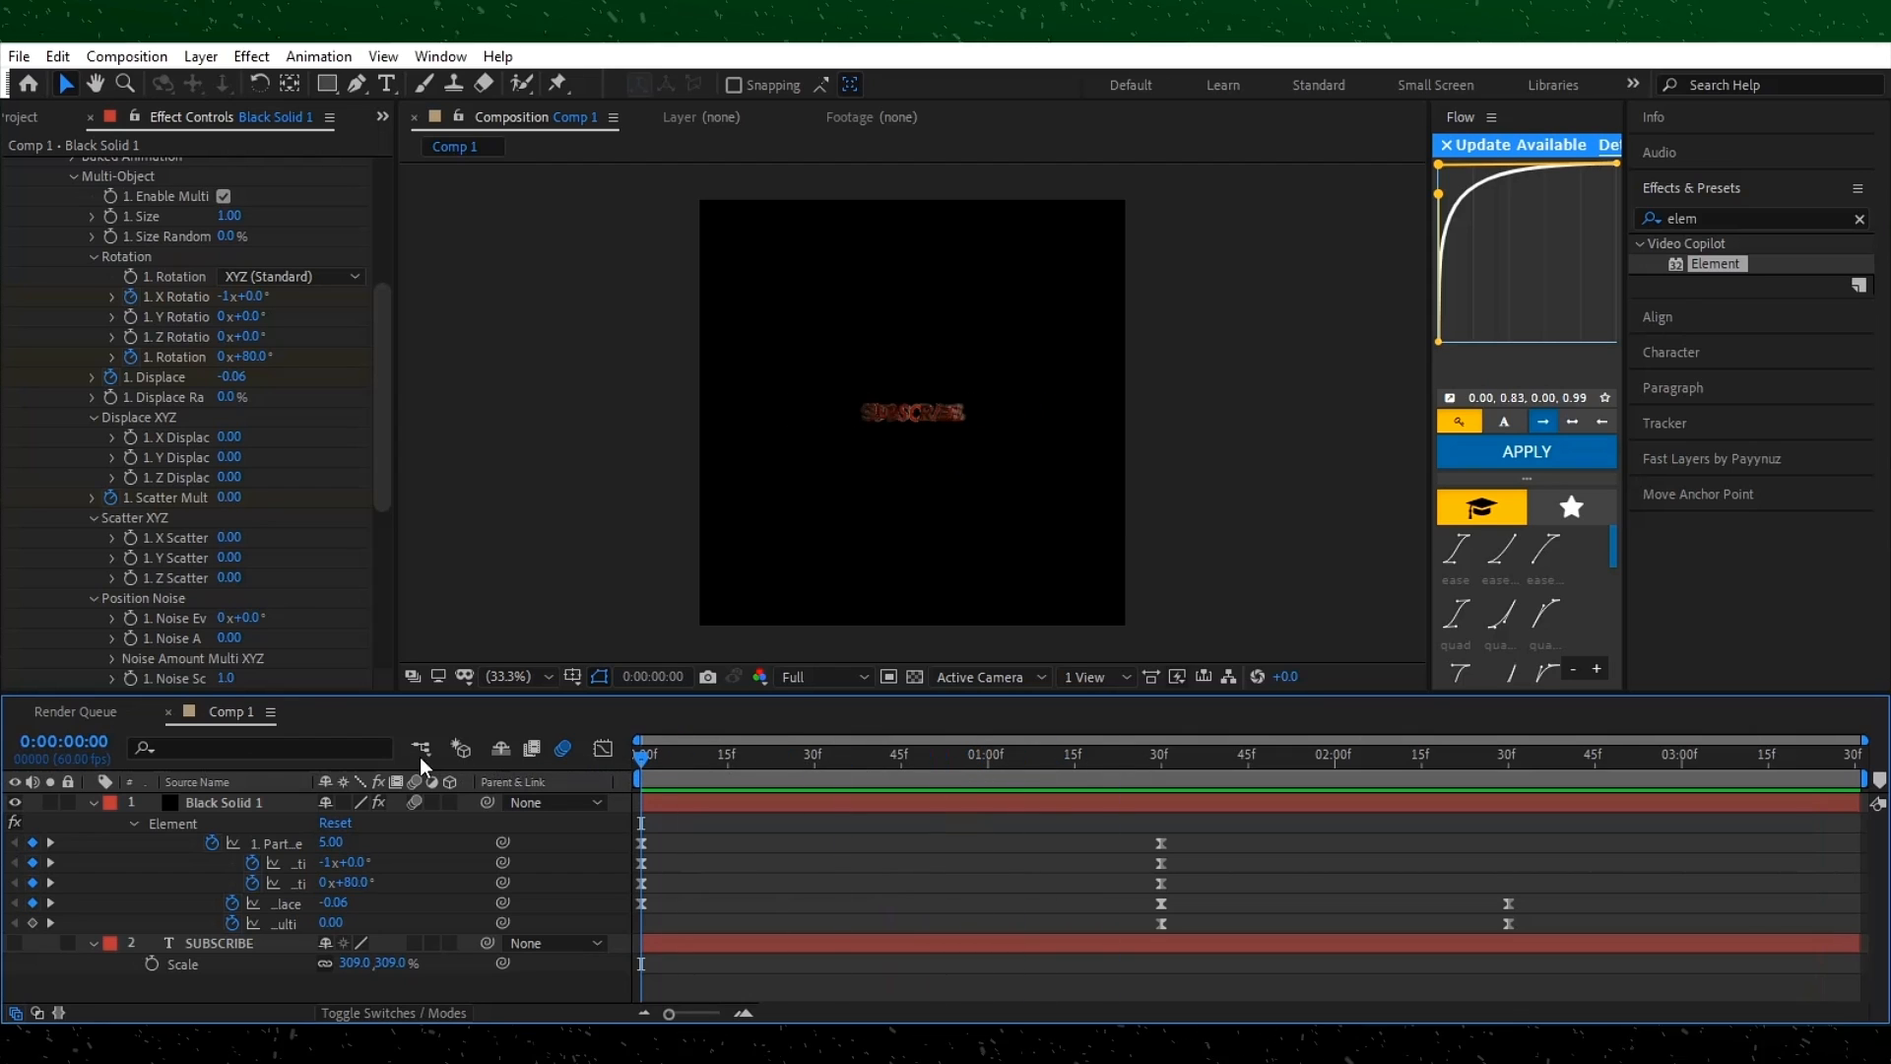
# Fade in Black Solid 1 with Opacity keyframes of 0% at the first frame and 100% at 0:00:00:10.
pyautogui.click(93, 803)
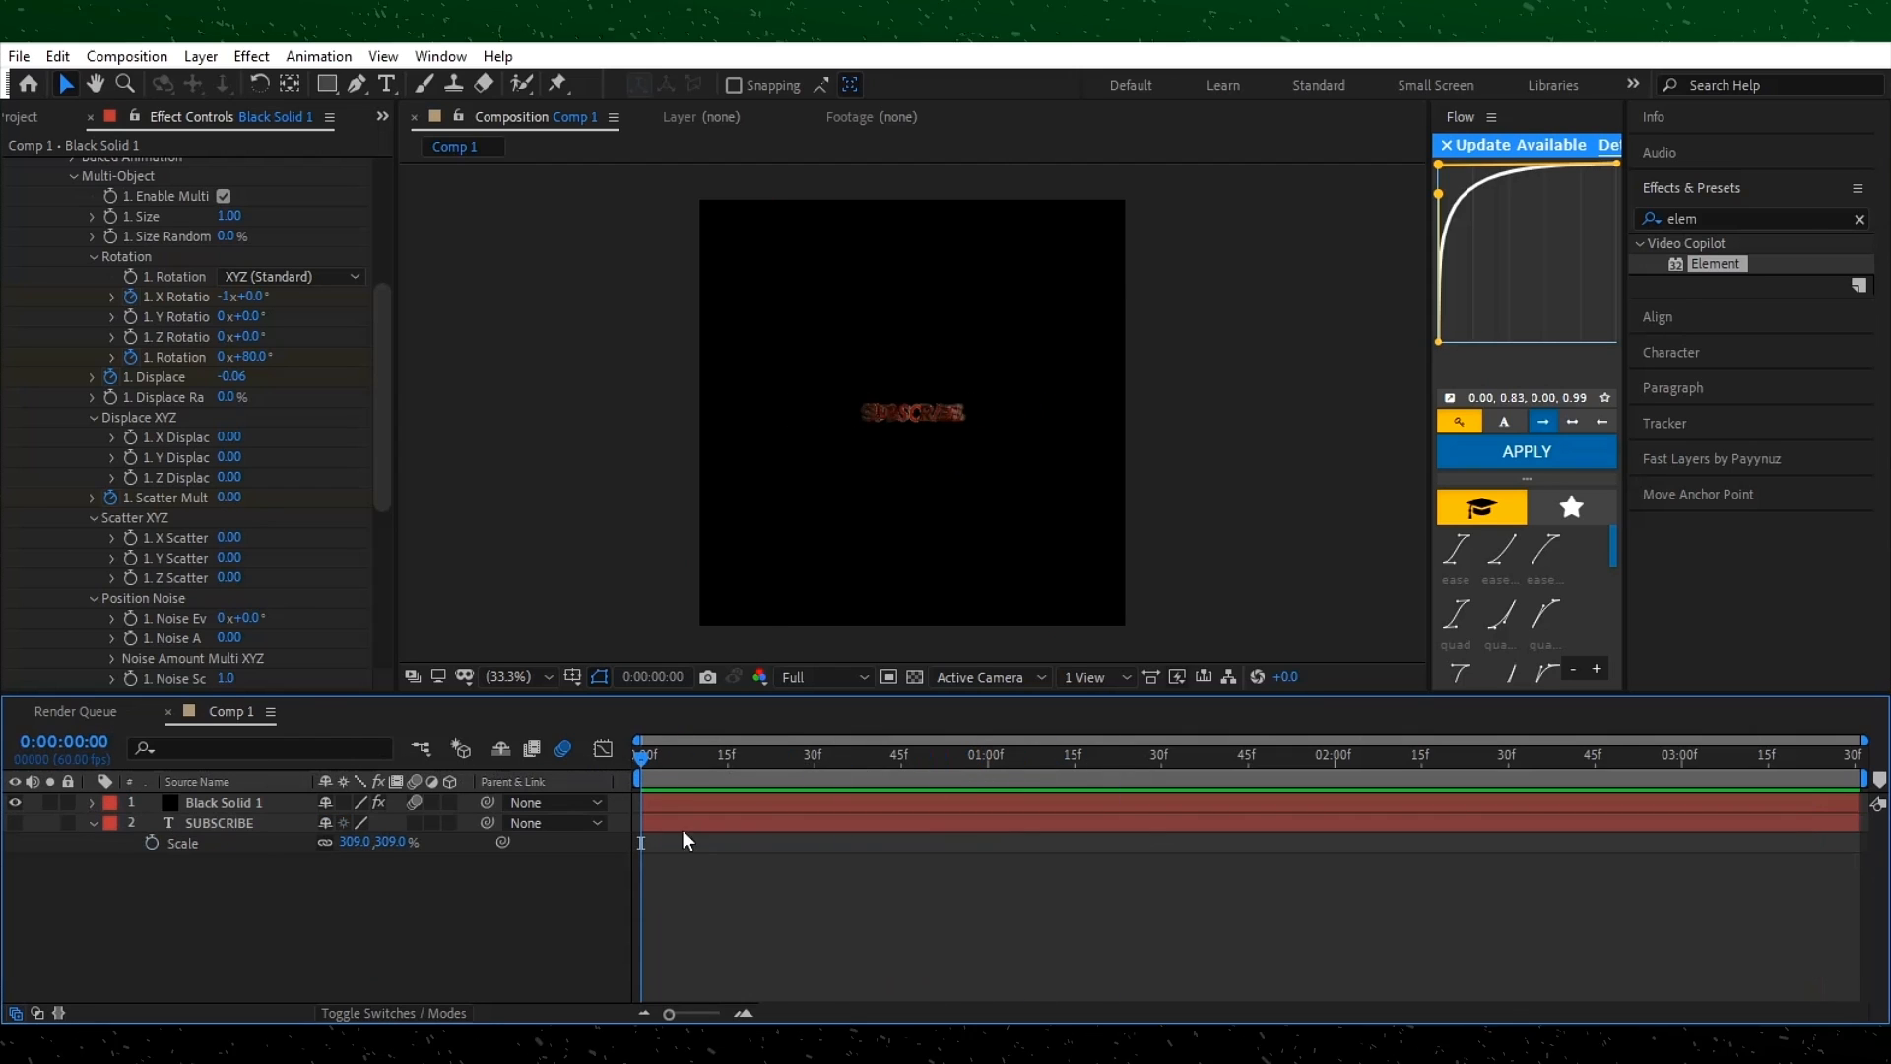
pyautogui.moveTo(690, 766)
pyautogui.mouseDown()
pyautogui.moveTo(724, 766)
pyautogui.moveTo(700, 779)
pyautogui.mouseUp()
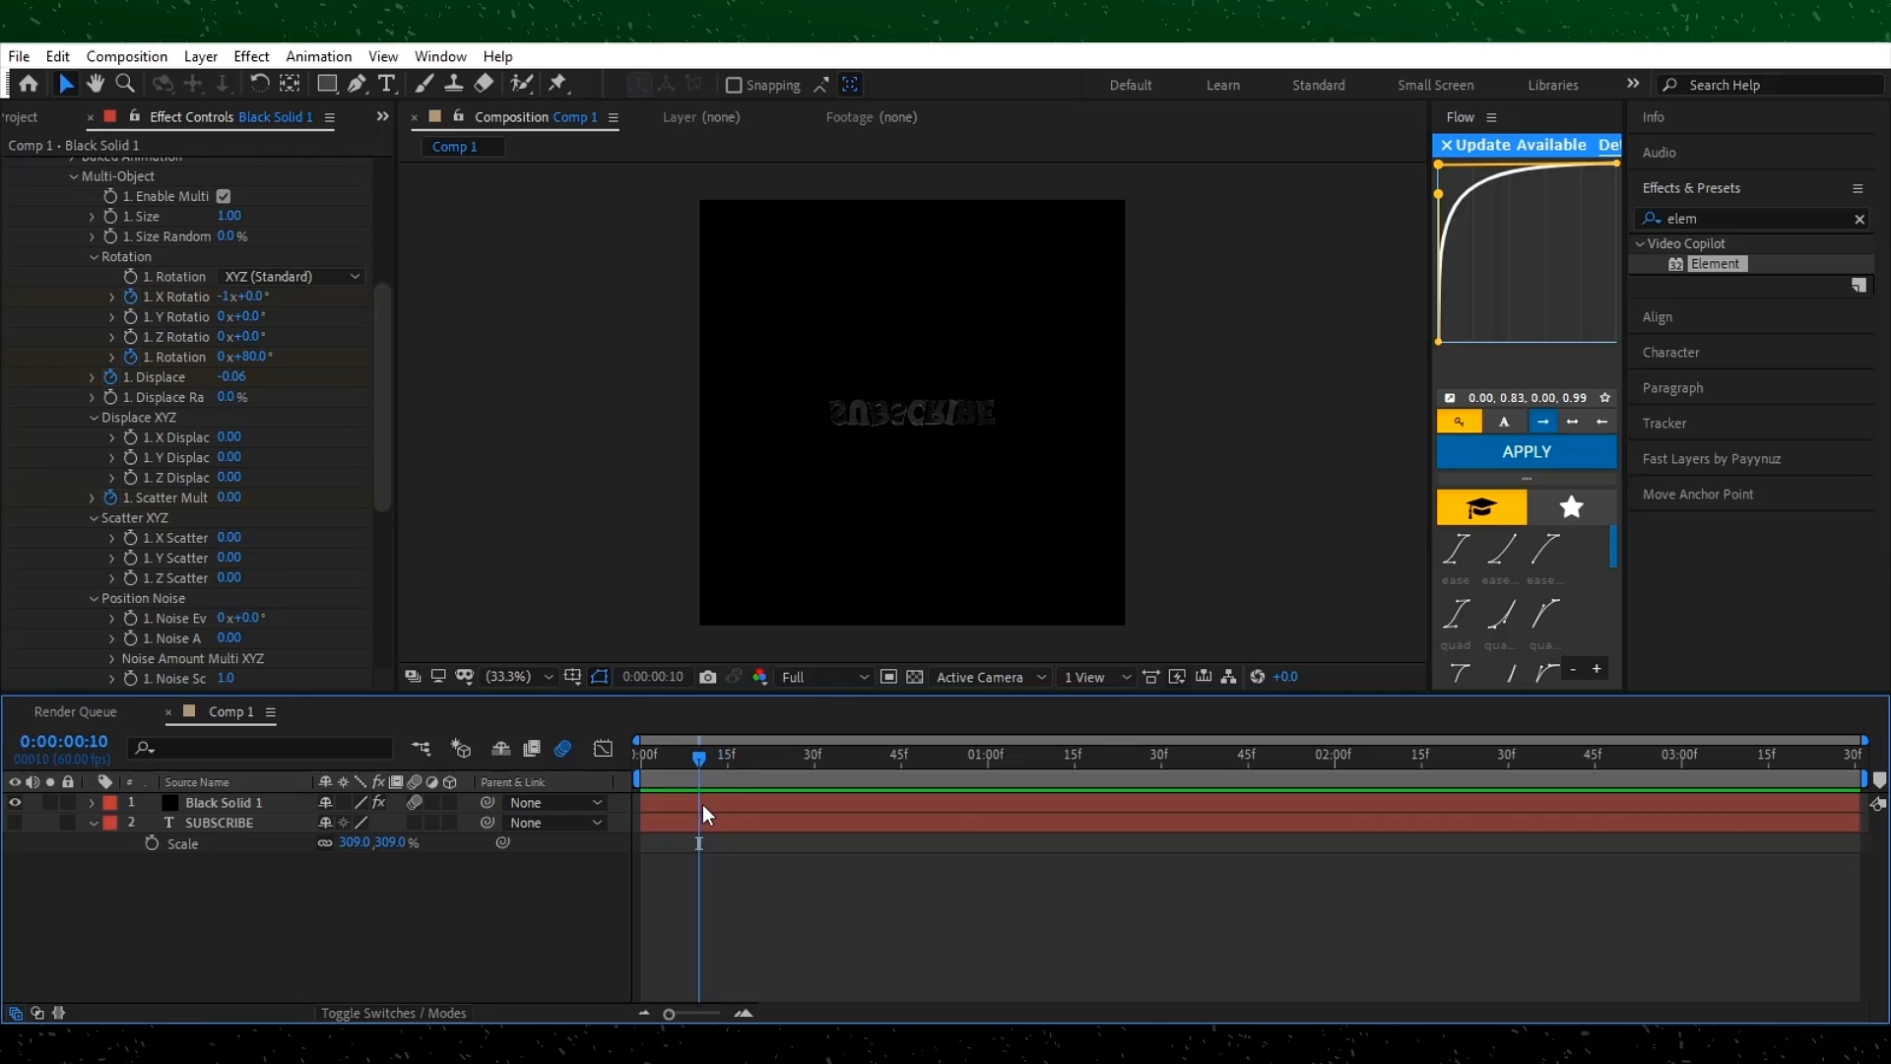
pyautogui.click(703, 806)
pyautogui.press('t')
pyautogui.click(151, 823)
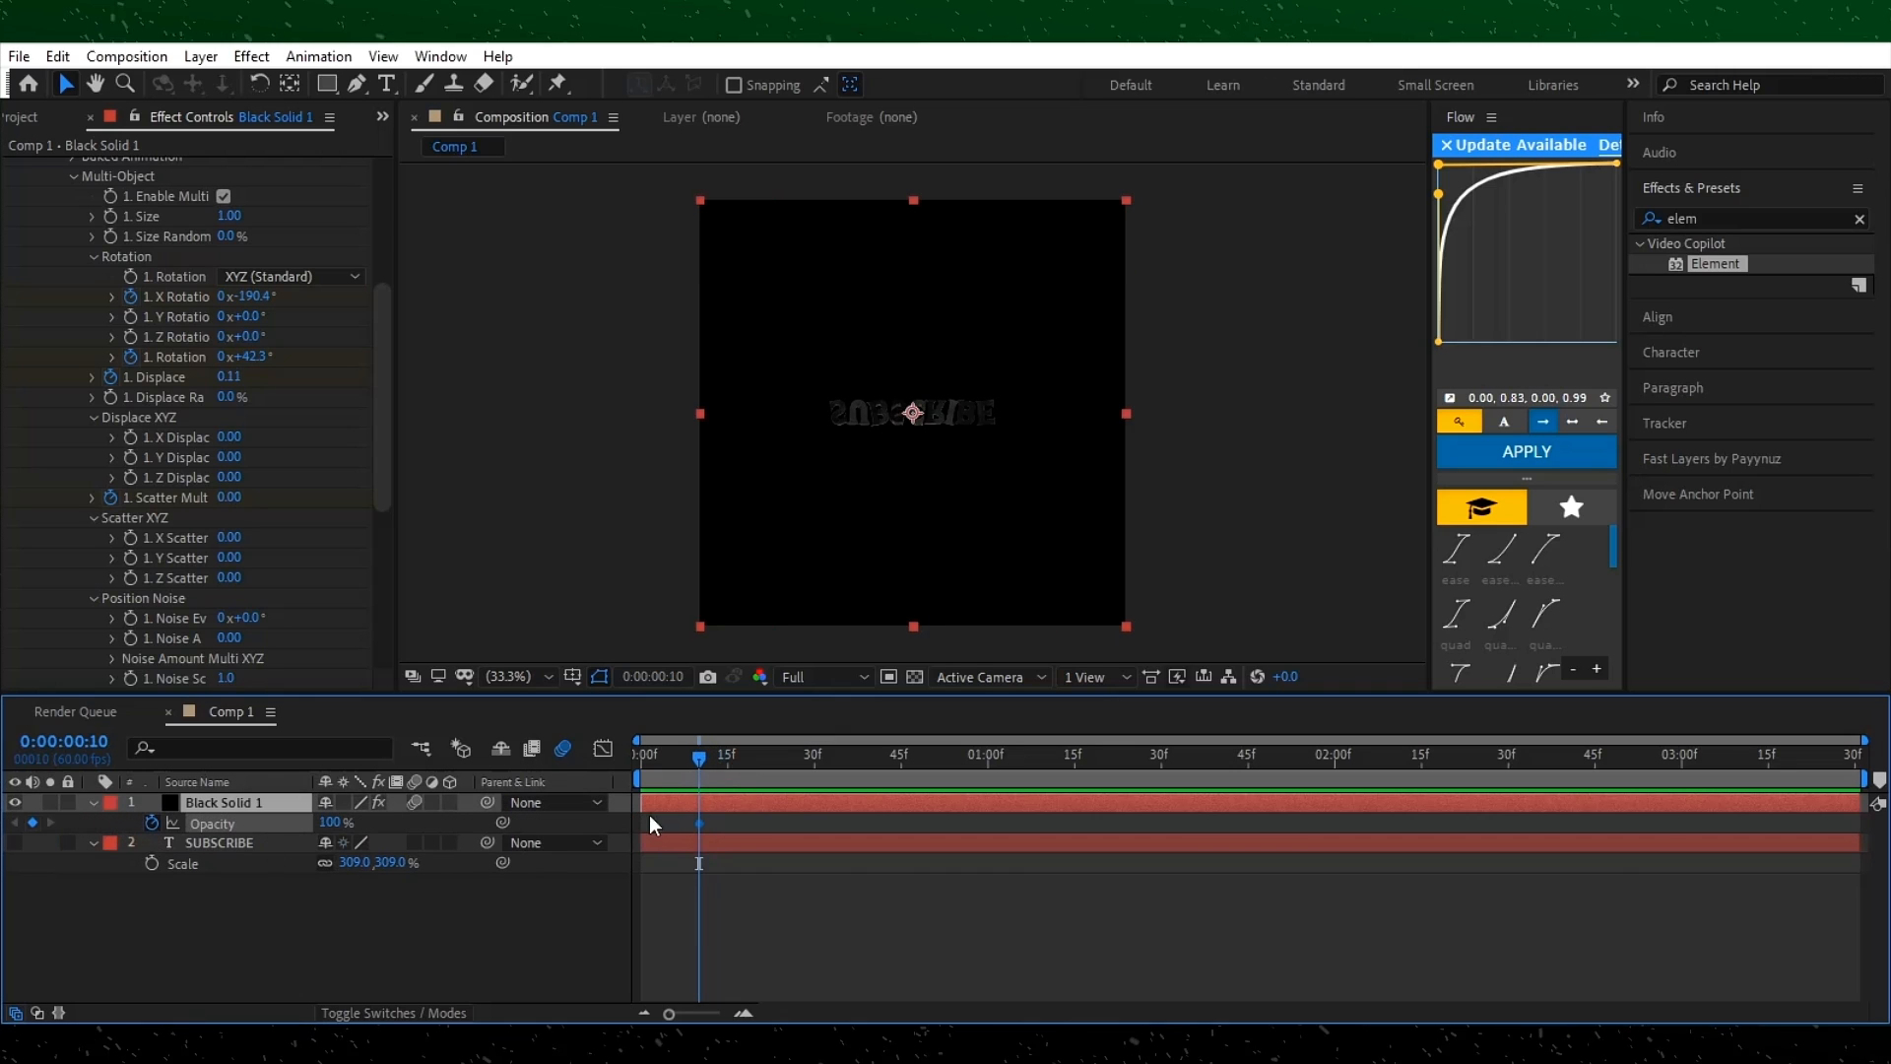
pyautogui.press('Home')
pyautogui.moveTo(335, 824); pyautogui.dragTo(170, 823)
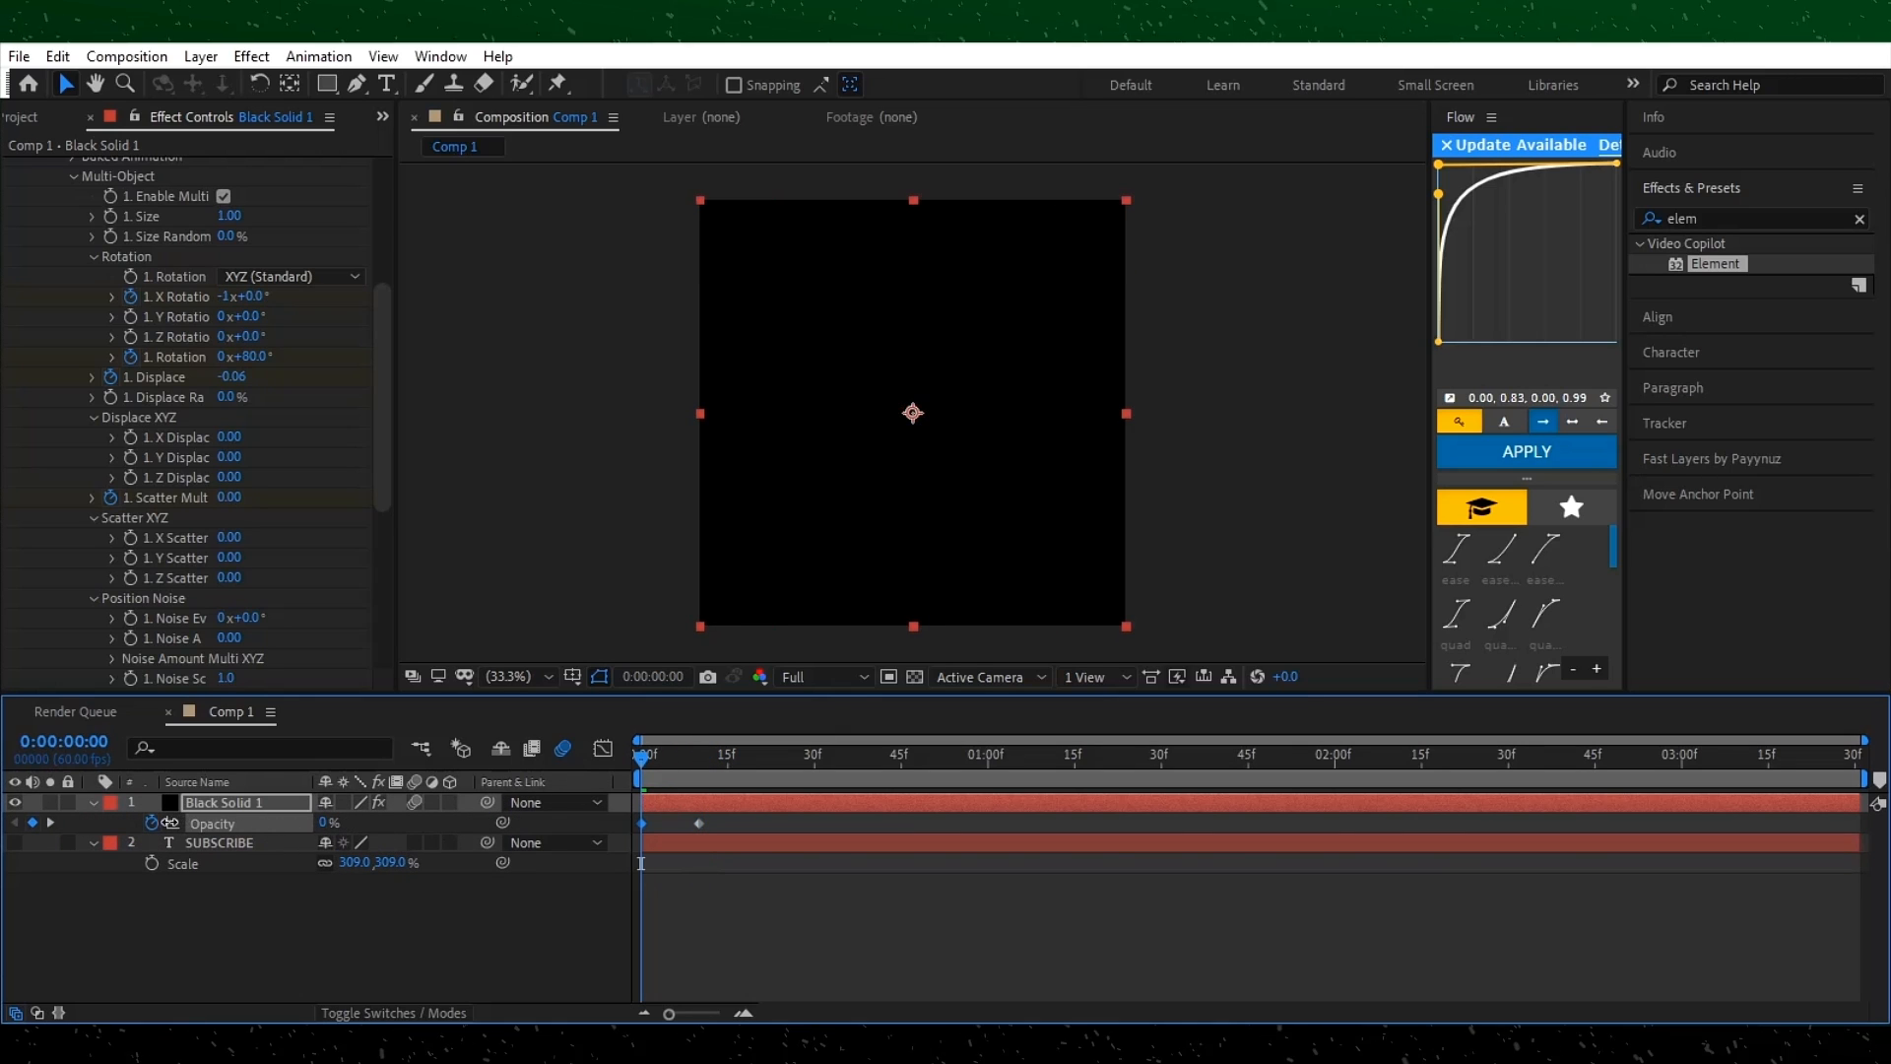
# Add a 100% Opacity keyframe at 0:00:01:59 and open the Opacity value for editing at 0:00:02:17.
pyautogui.moveTo(836, 765); pyautogui.dragTo(1329, 771)
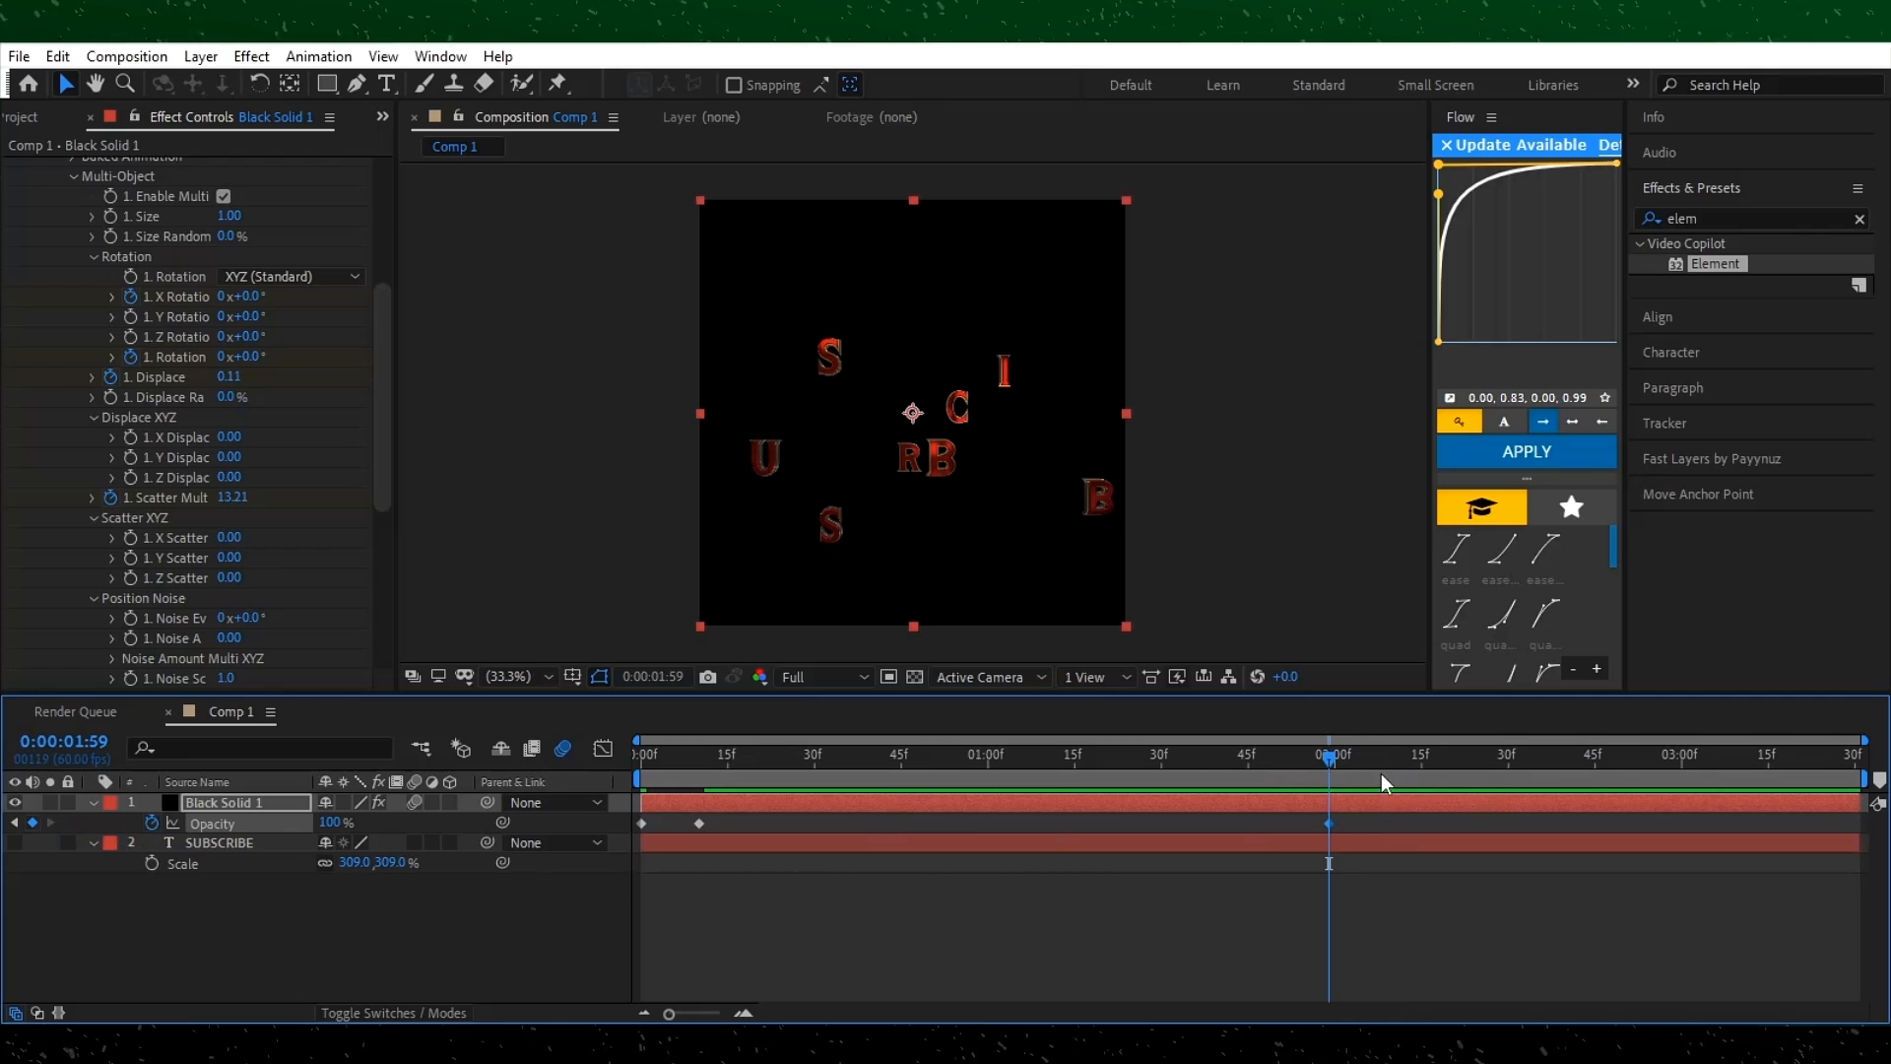
pyautogui.moveTo(1381, 772); pyautogui.dragTo(1445, 775)
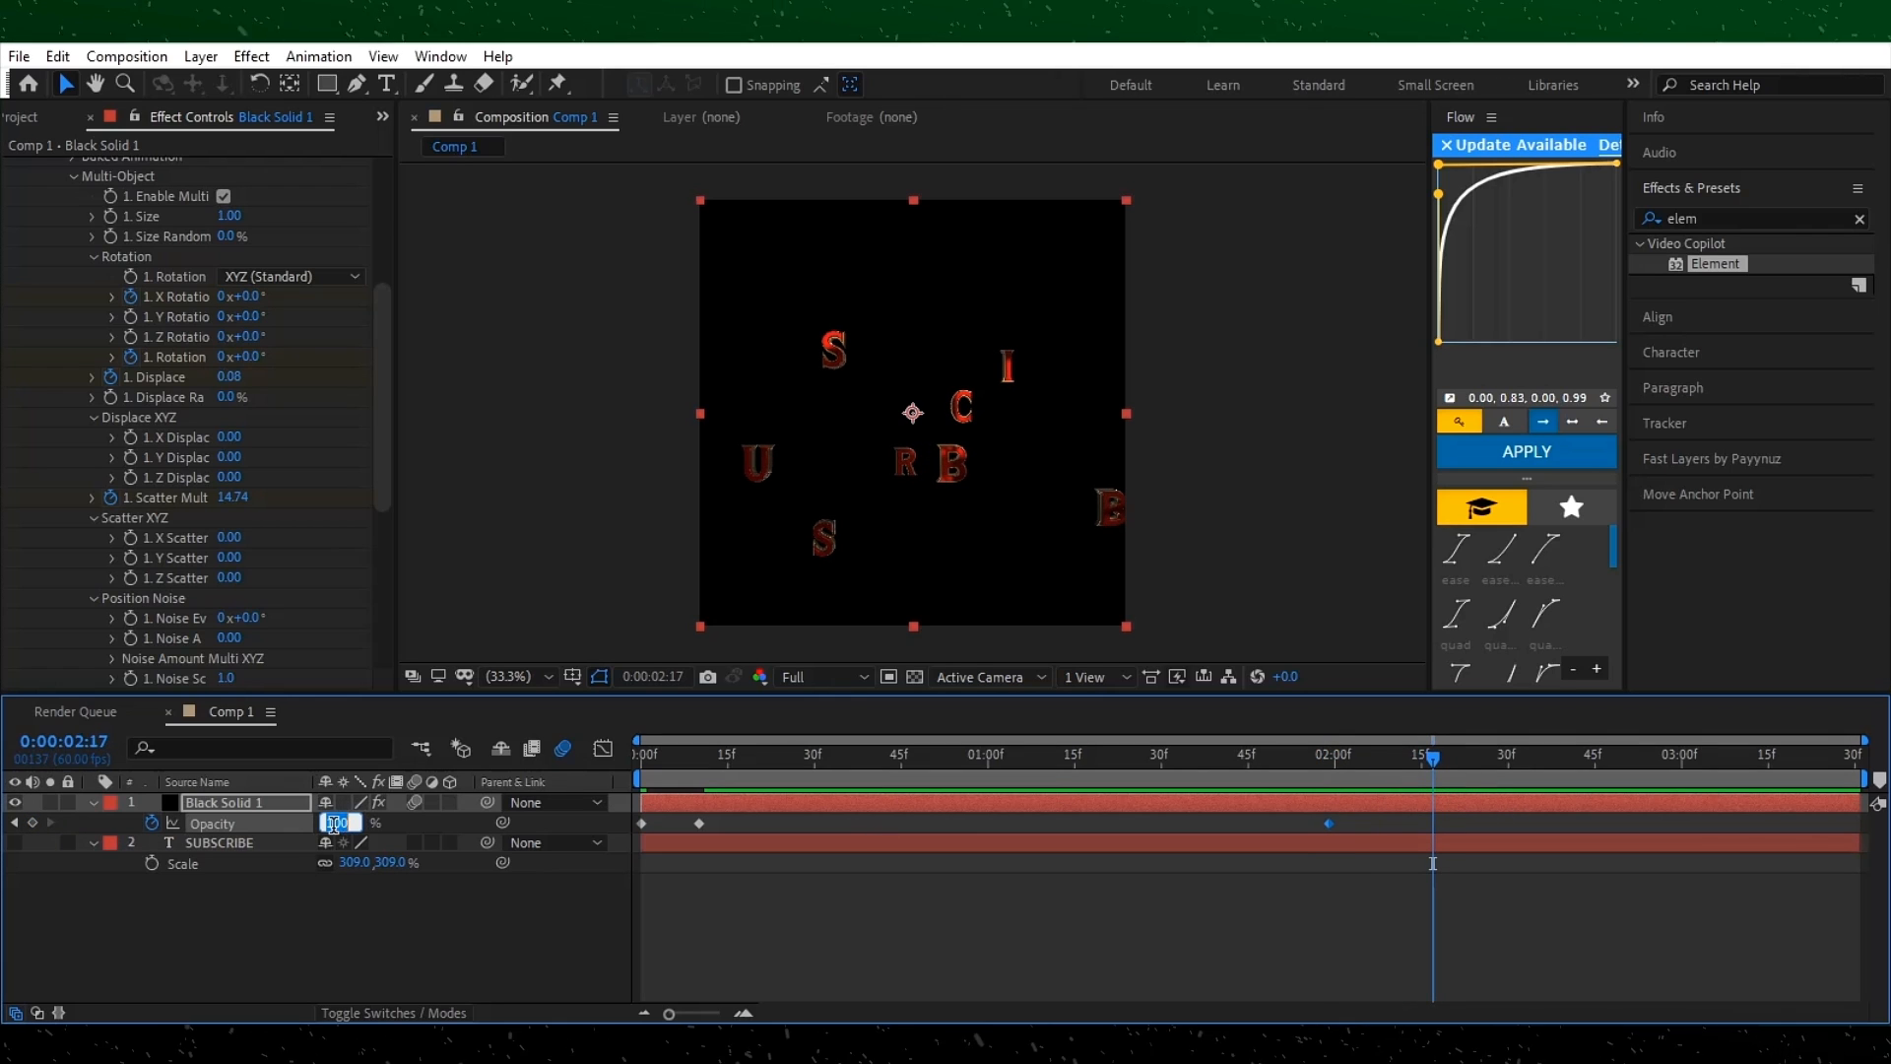
pyautogui.click(331, 894)
pyautogui.click(246, 823)
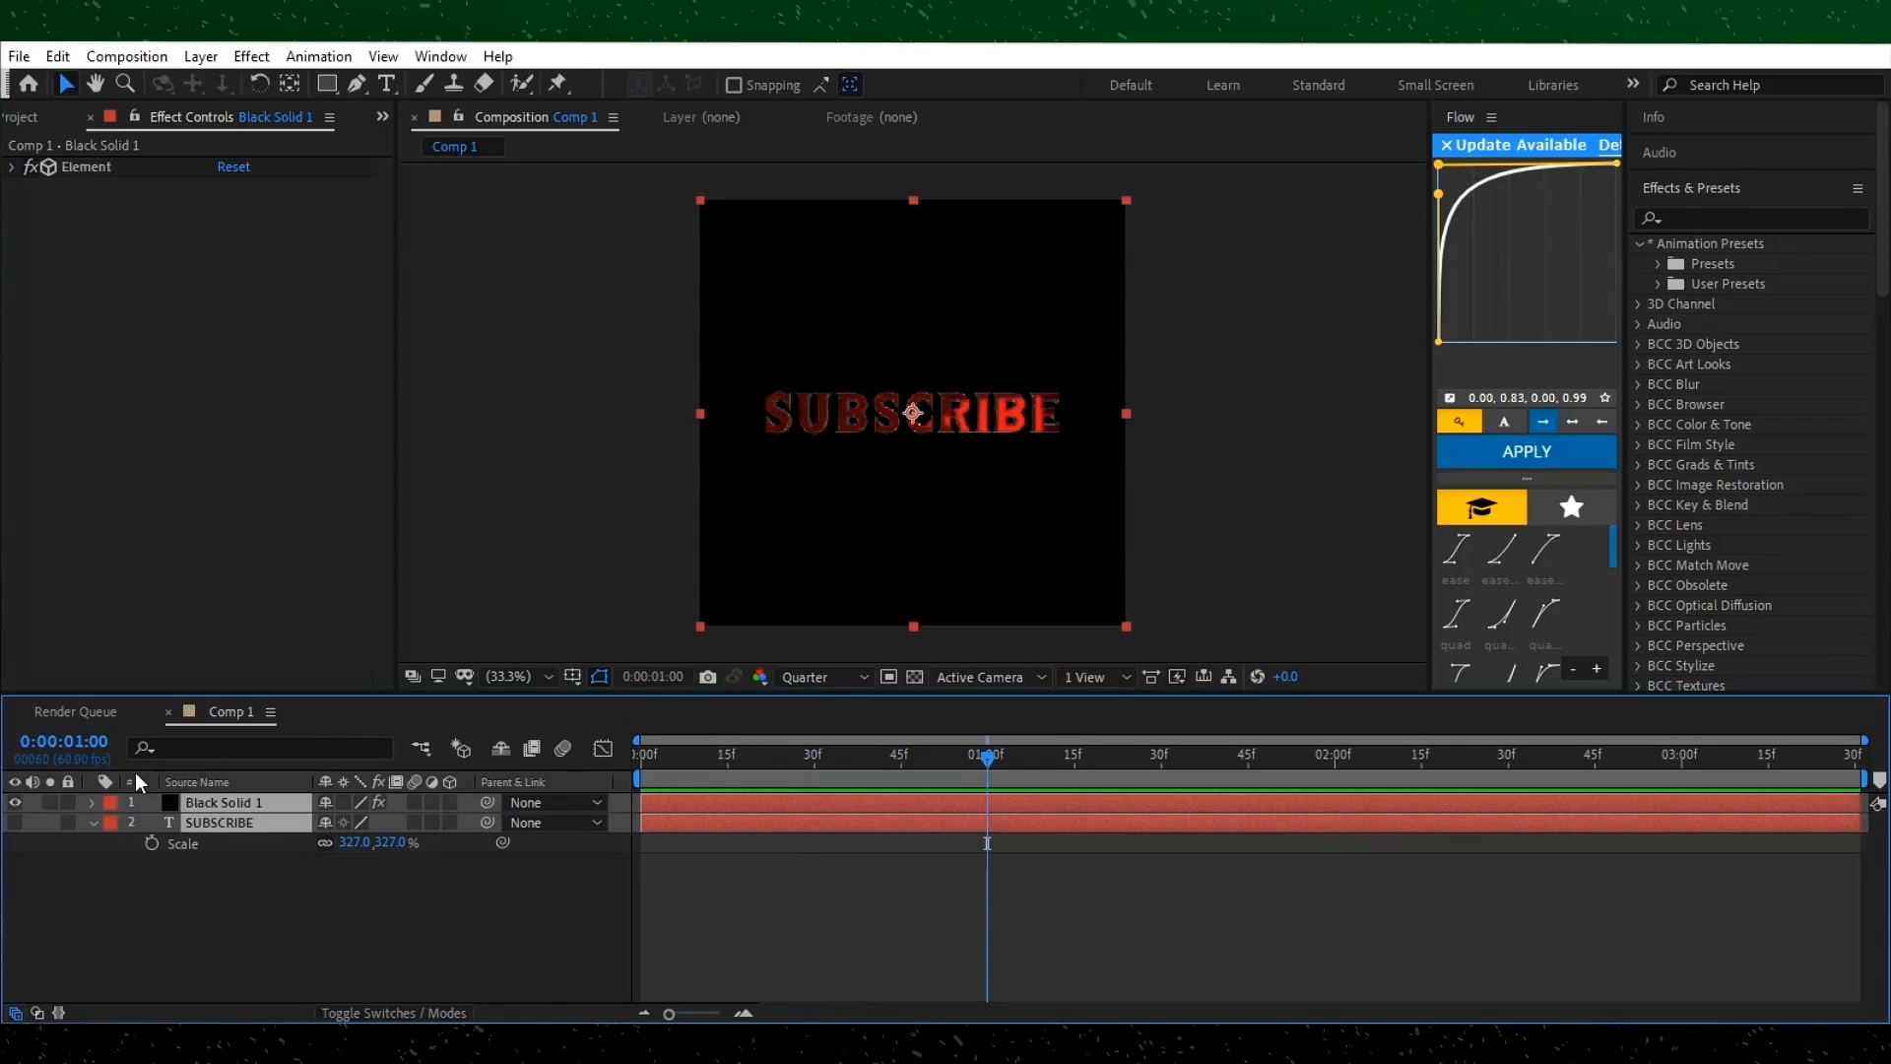
# Pre-compose the Black Solid 1 and SUBSCRIBE layers together.
pyautogui.rightClick(235, 802)
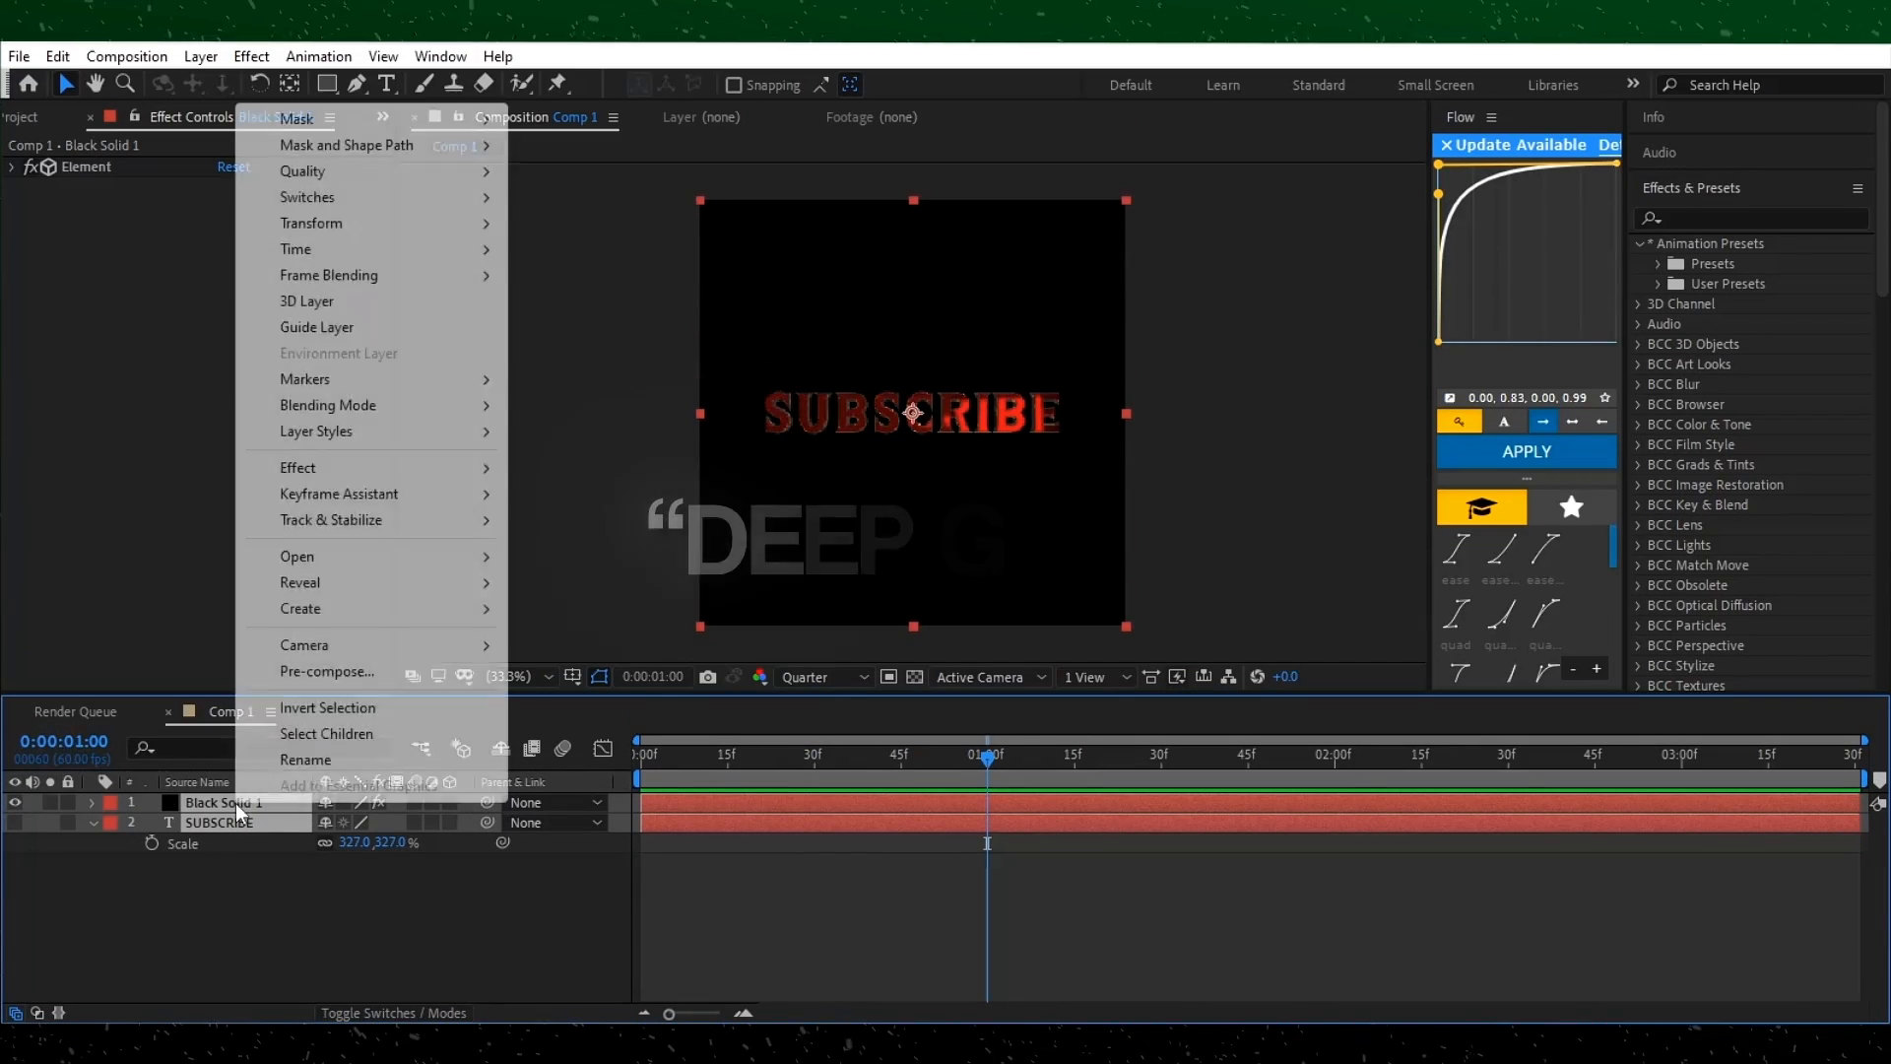
pyautogui.click(284, 664)
pyautogui.click(985, 678)
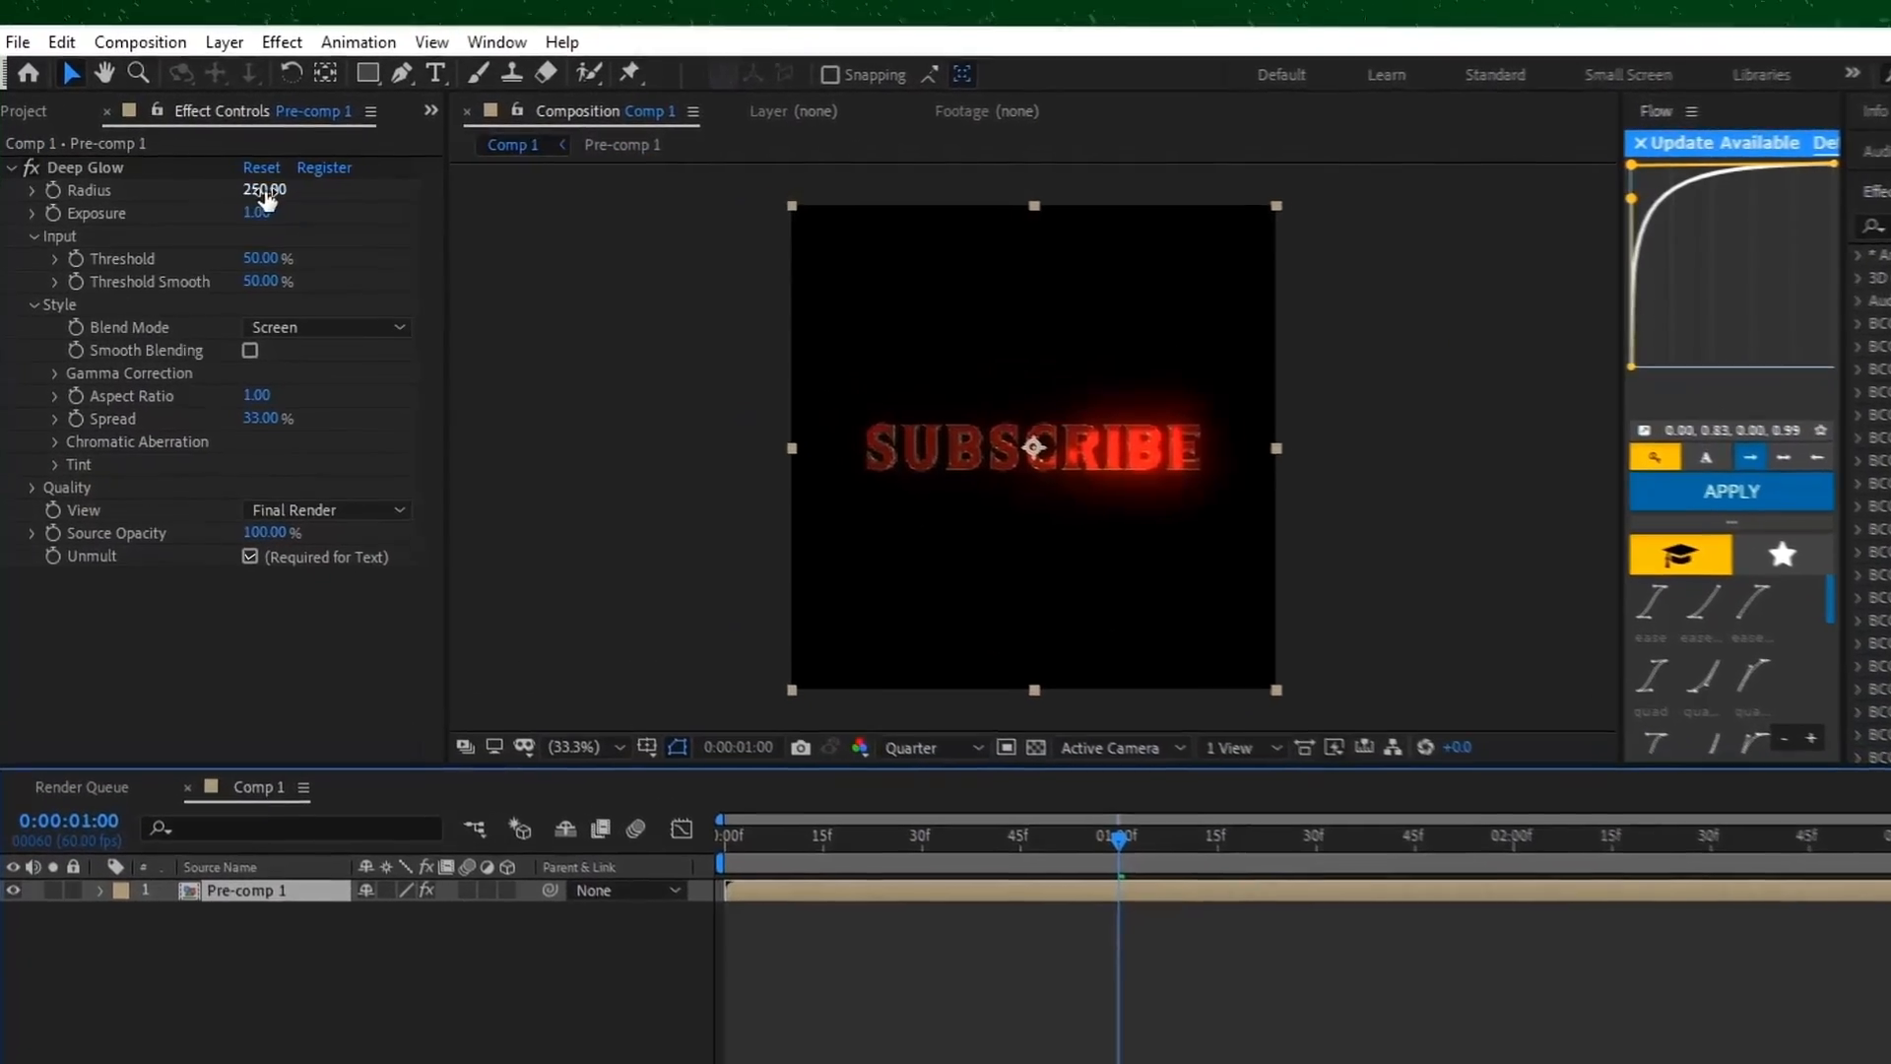
# Set the Deep Glow radius to 800 and exposure to 0.8, and collapse the effect's settings.
pyautogui.click(264, 191)
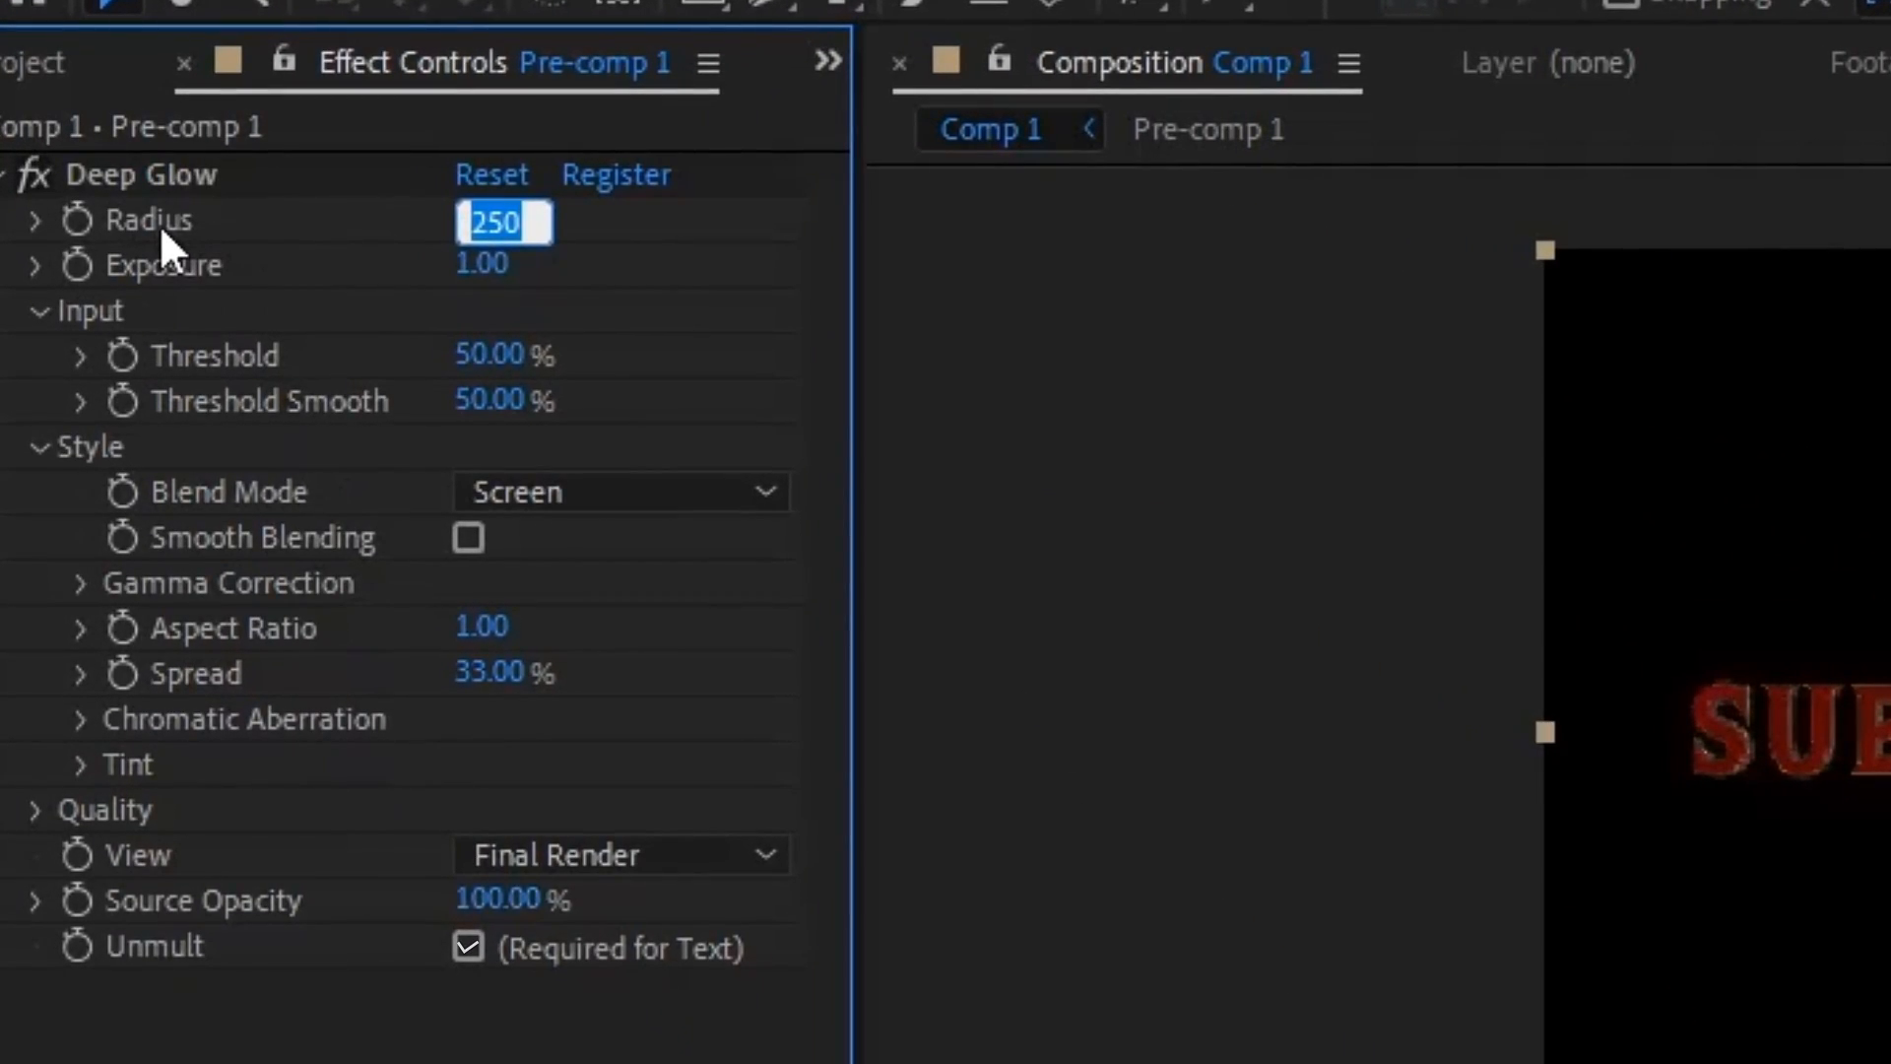
pyautogui.write('800')
pyautogui.press('Return')
pyautogui.click(490, 270)
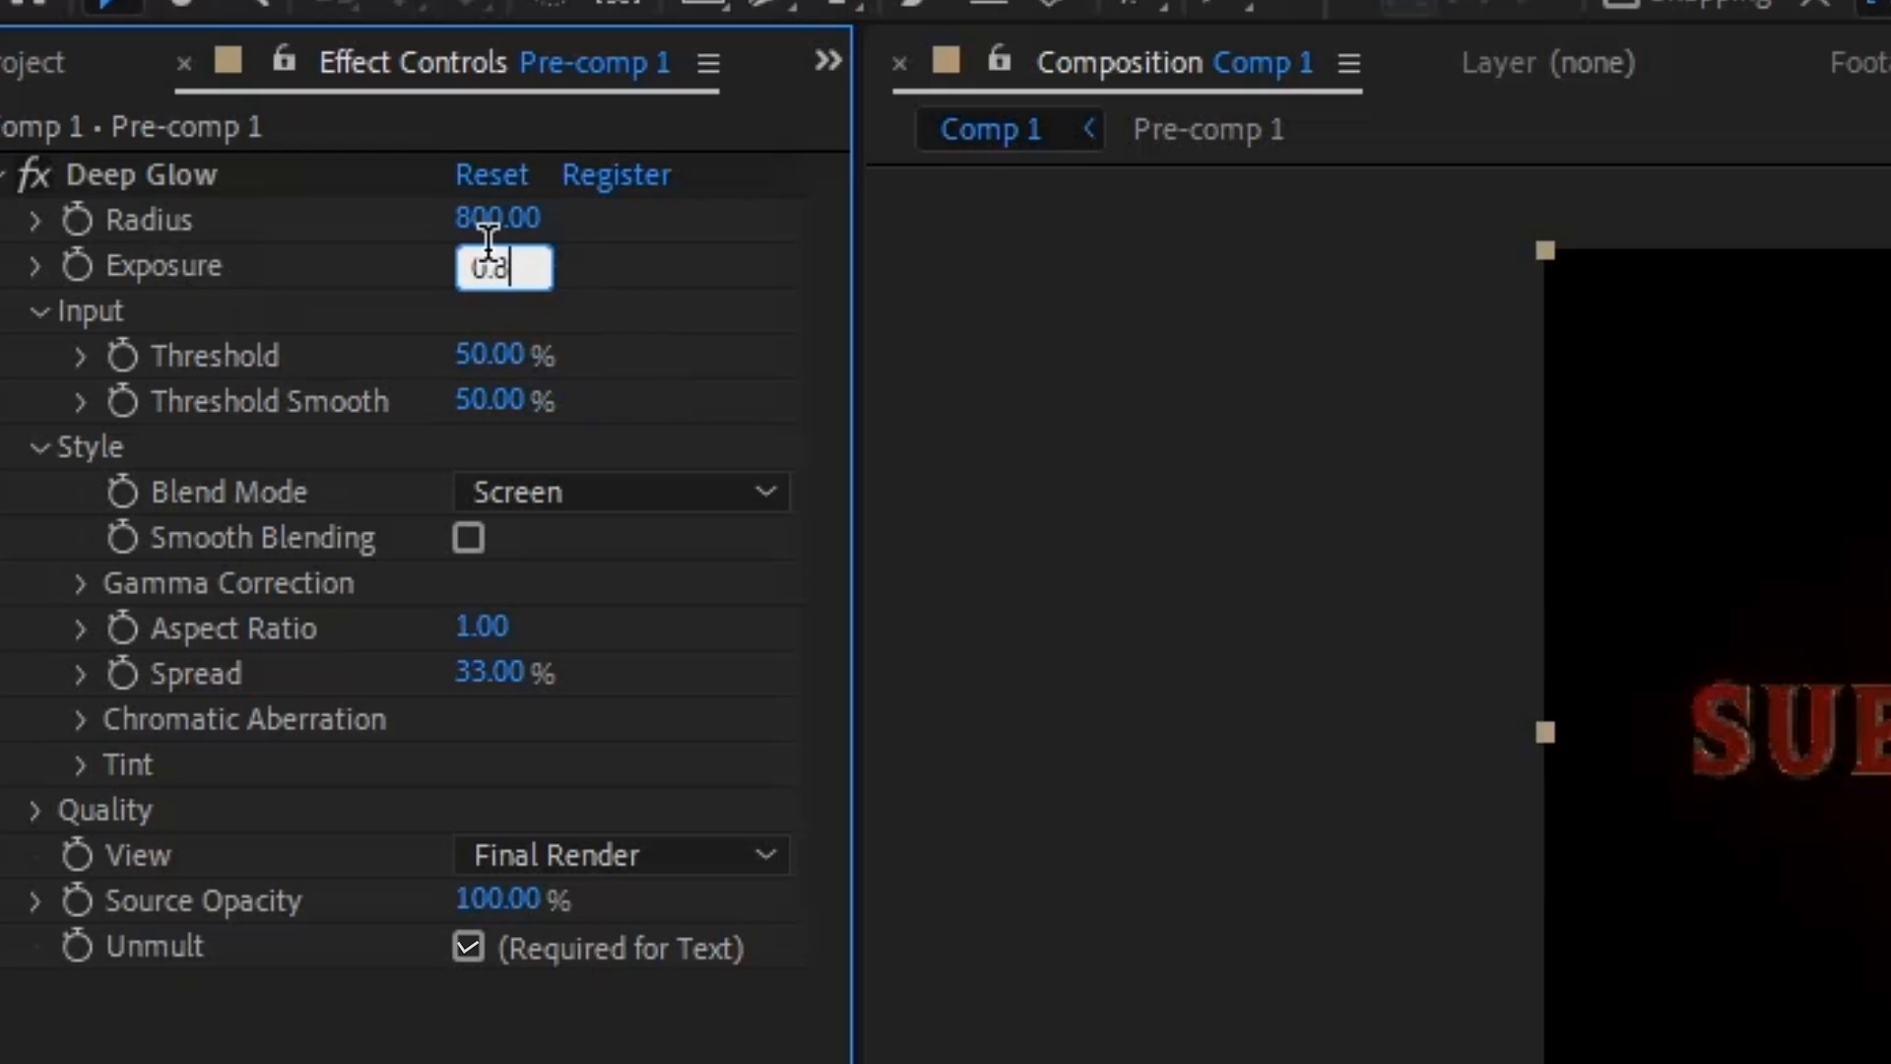
pyautogui.press('Return')
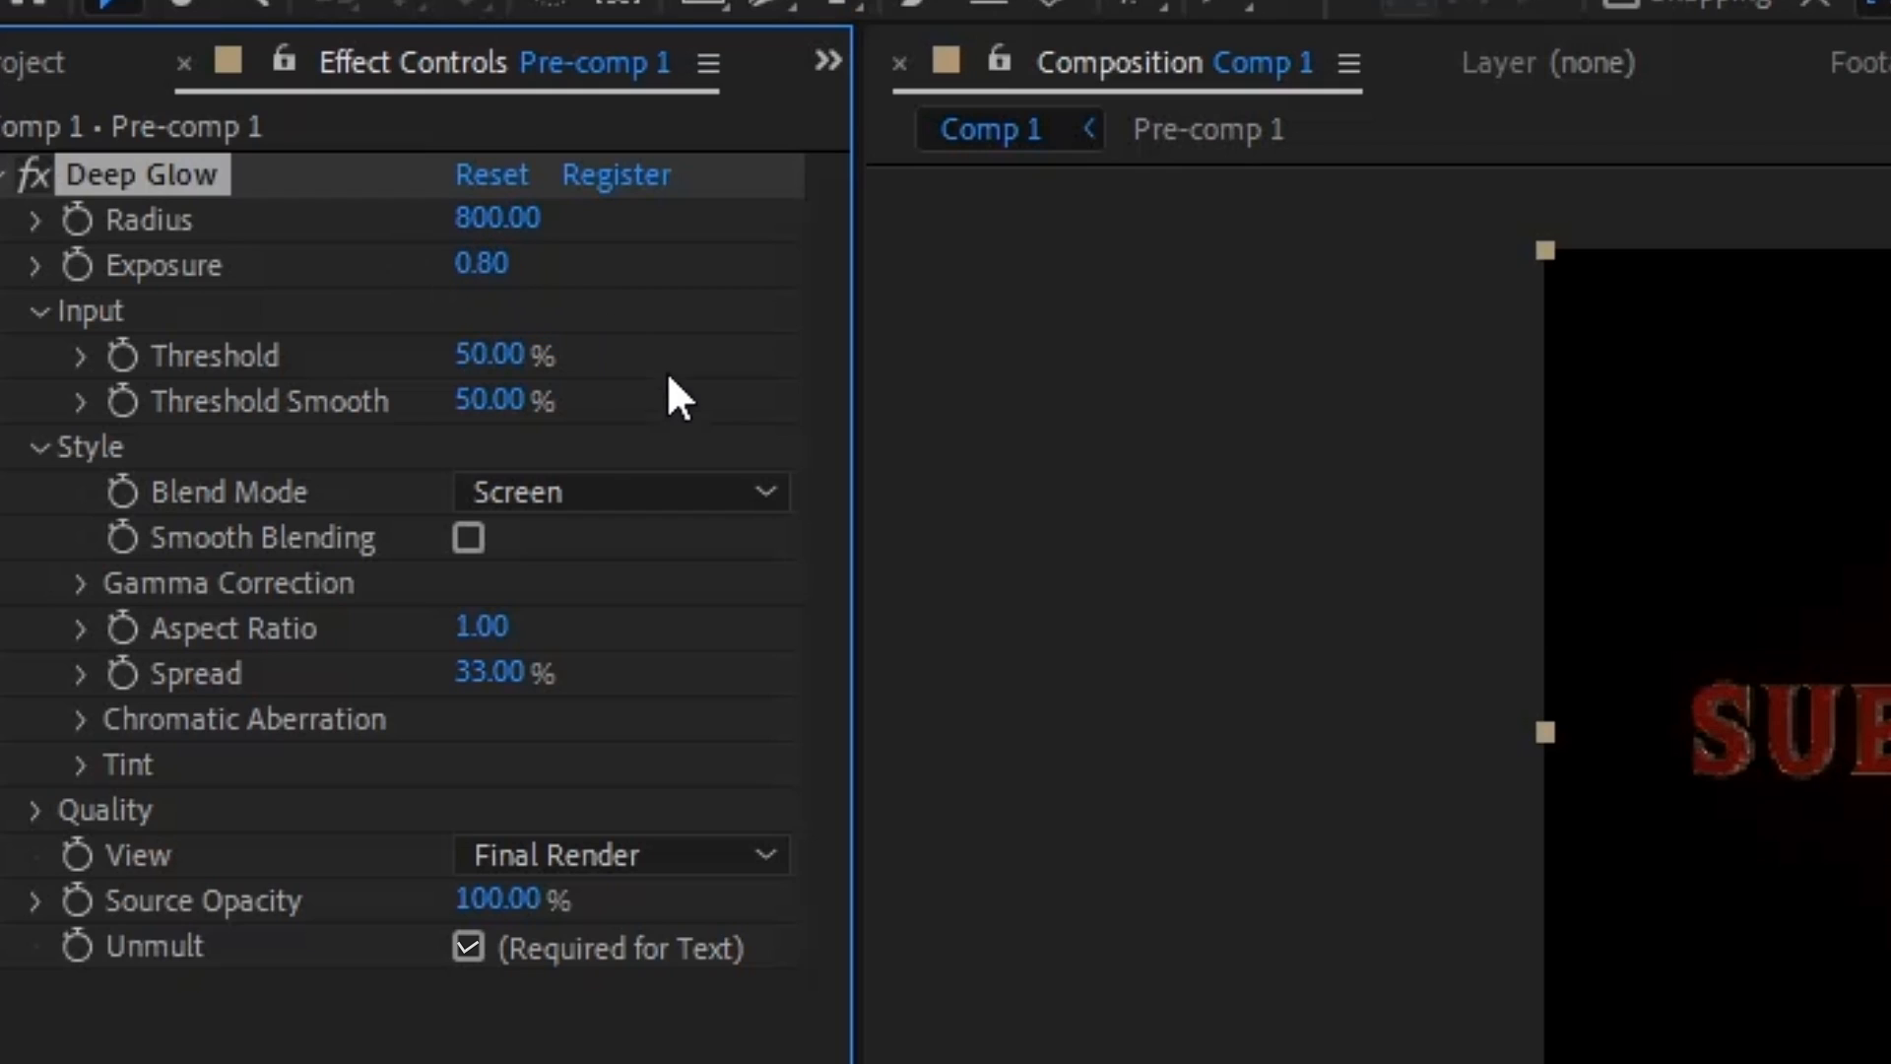
pyautogui.click(2, 177)
pyautogui.click(89, 330)
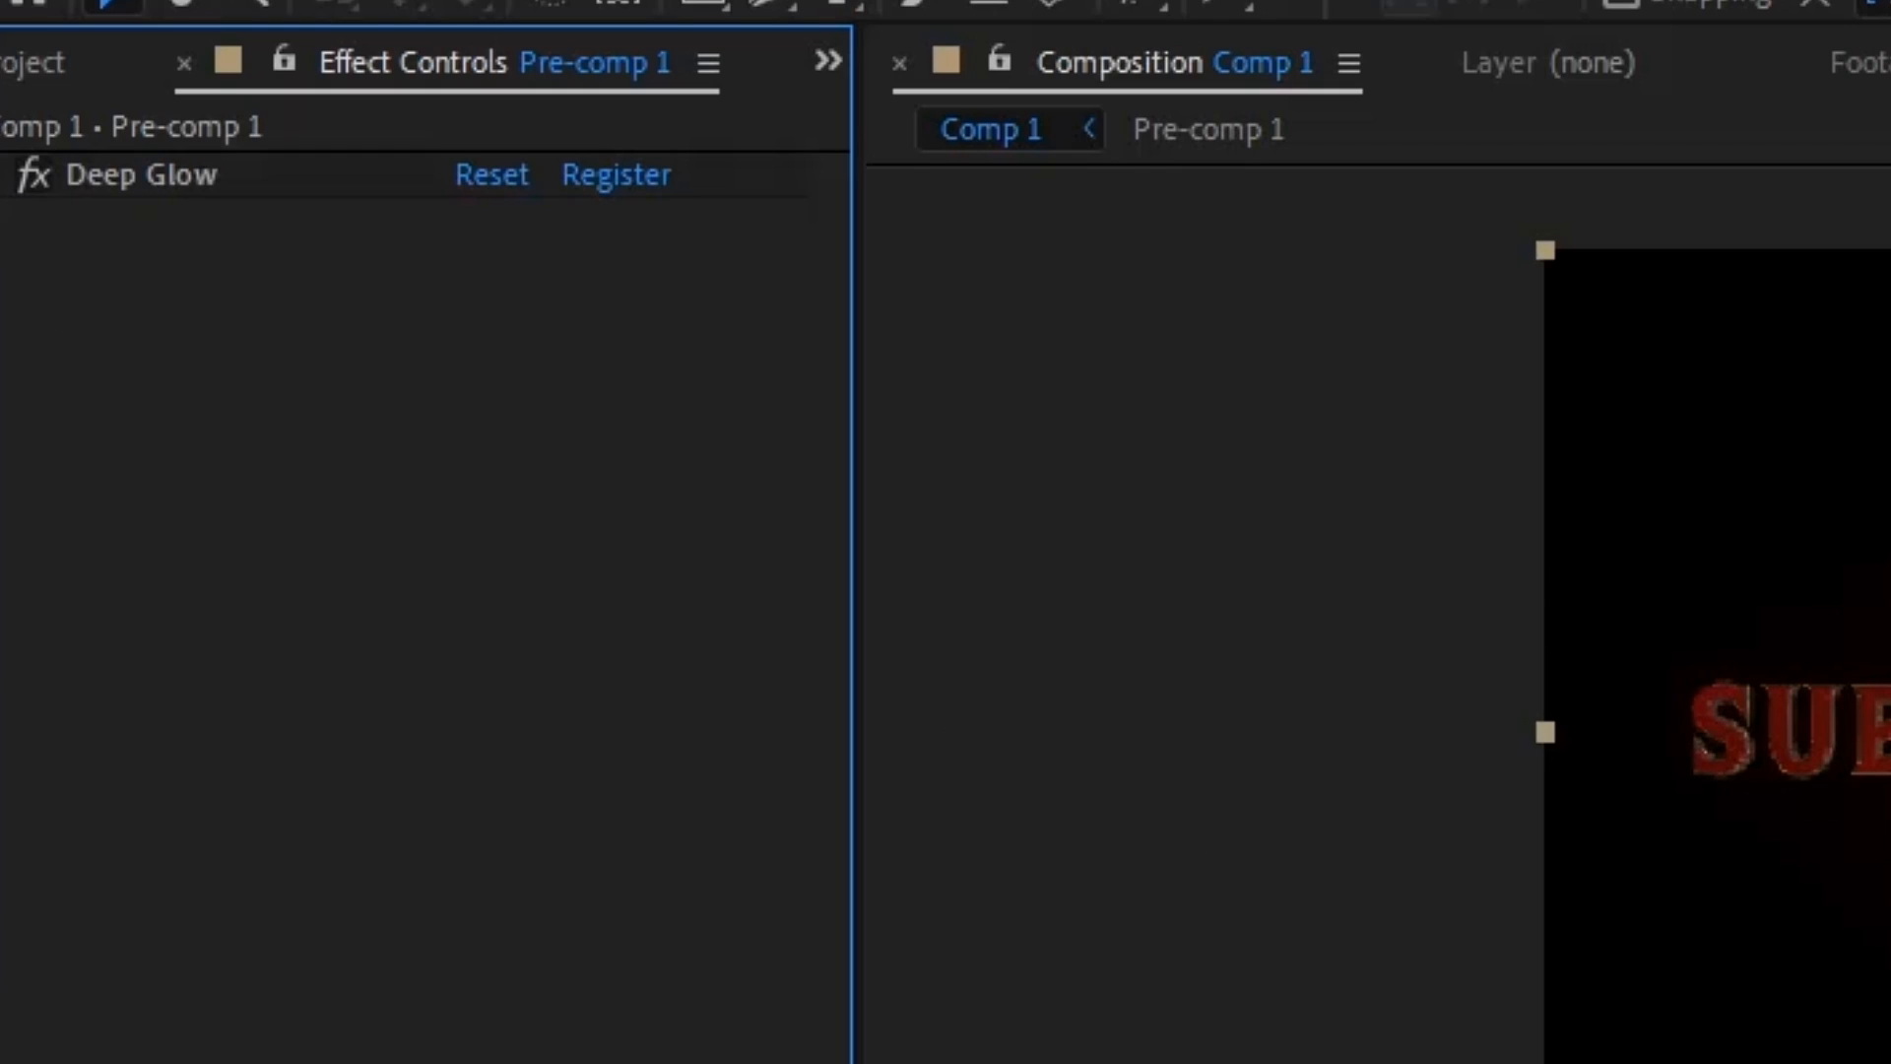
# Find the BCC Drop Shadow effect with the effect search and apply it to Pre-comp 1.
pyautogui.hotkey('ctrl', 'space')
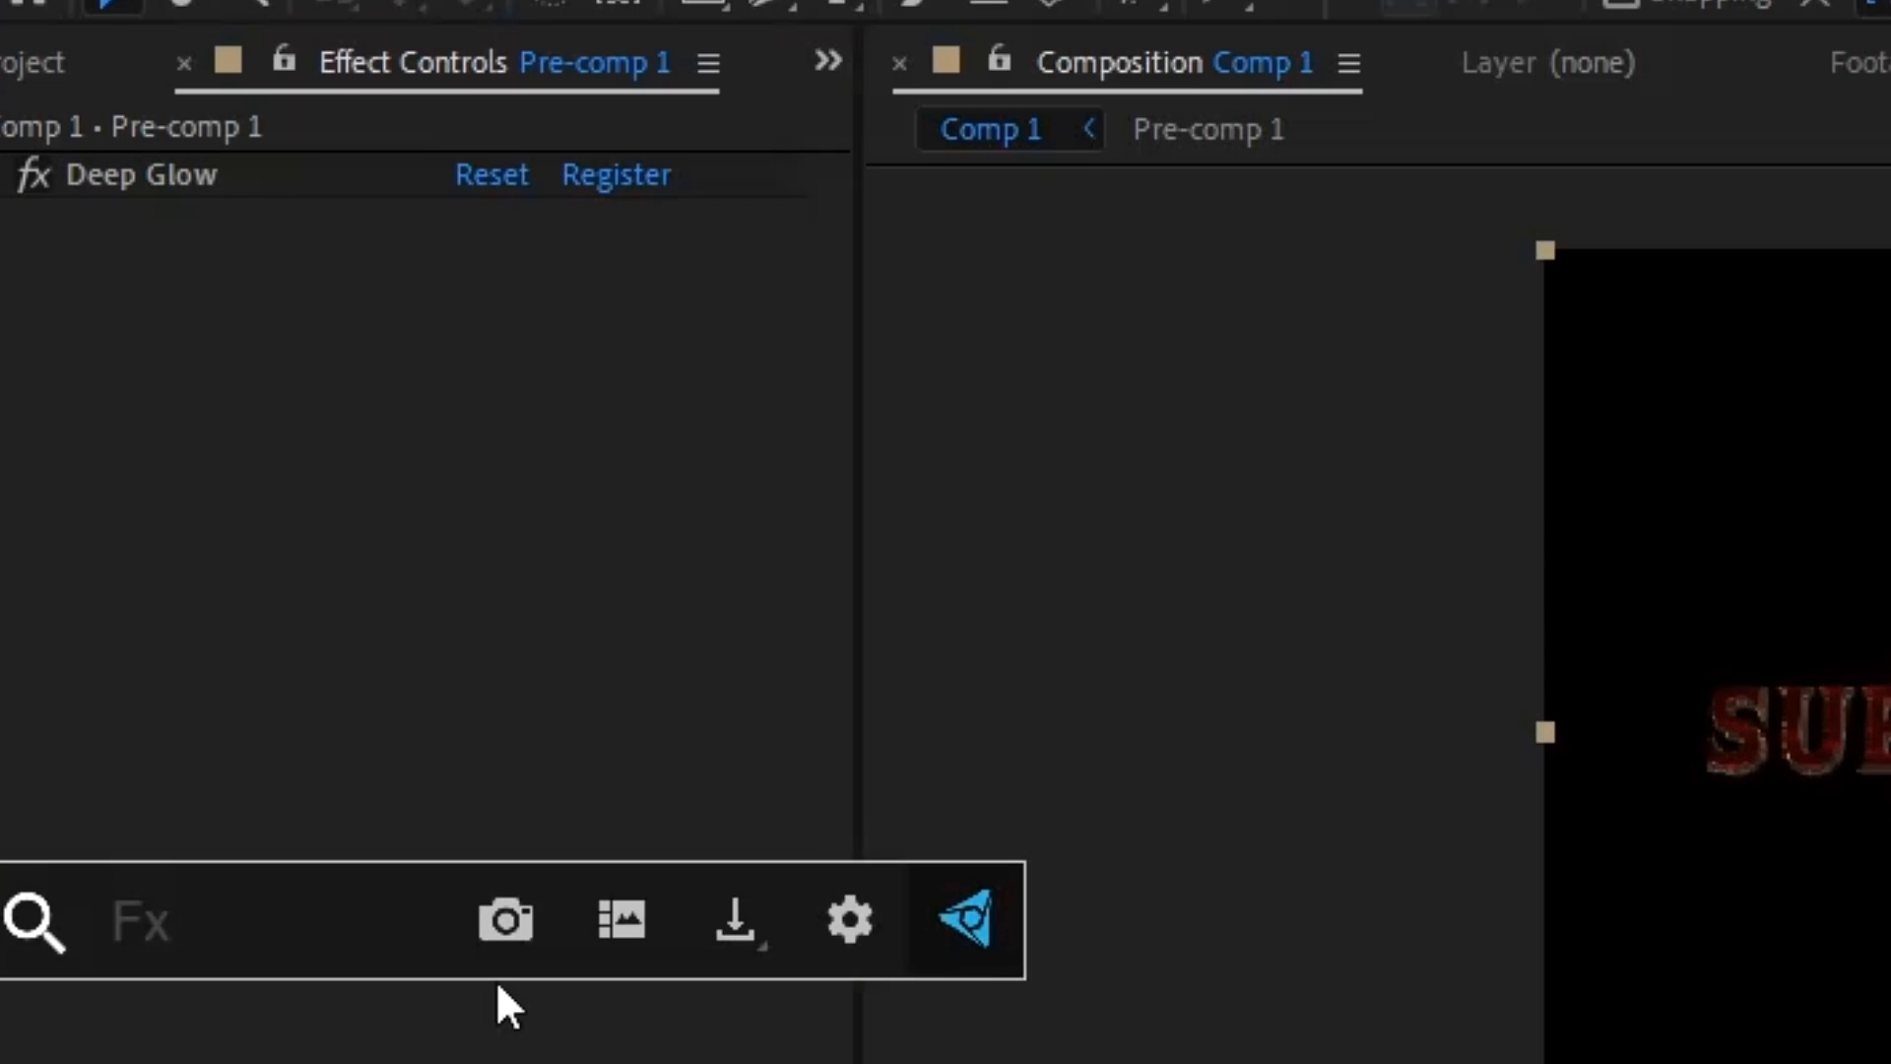
pyautogui.write('bcc dr')
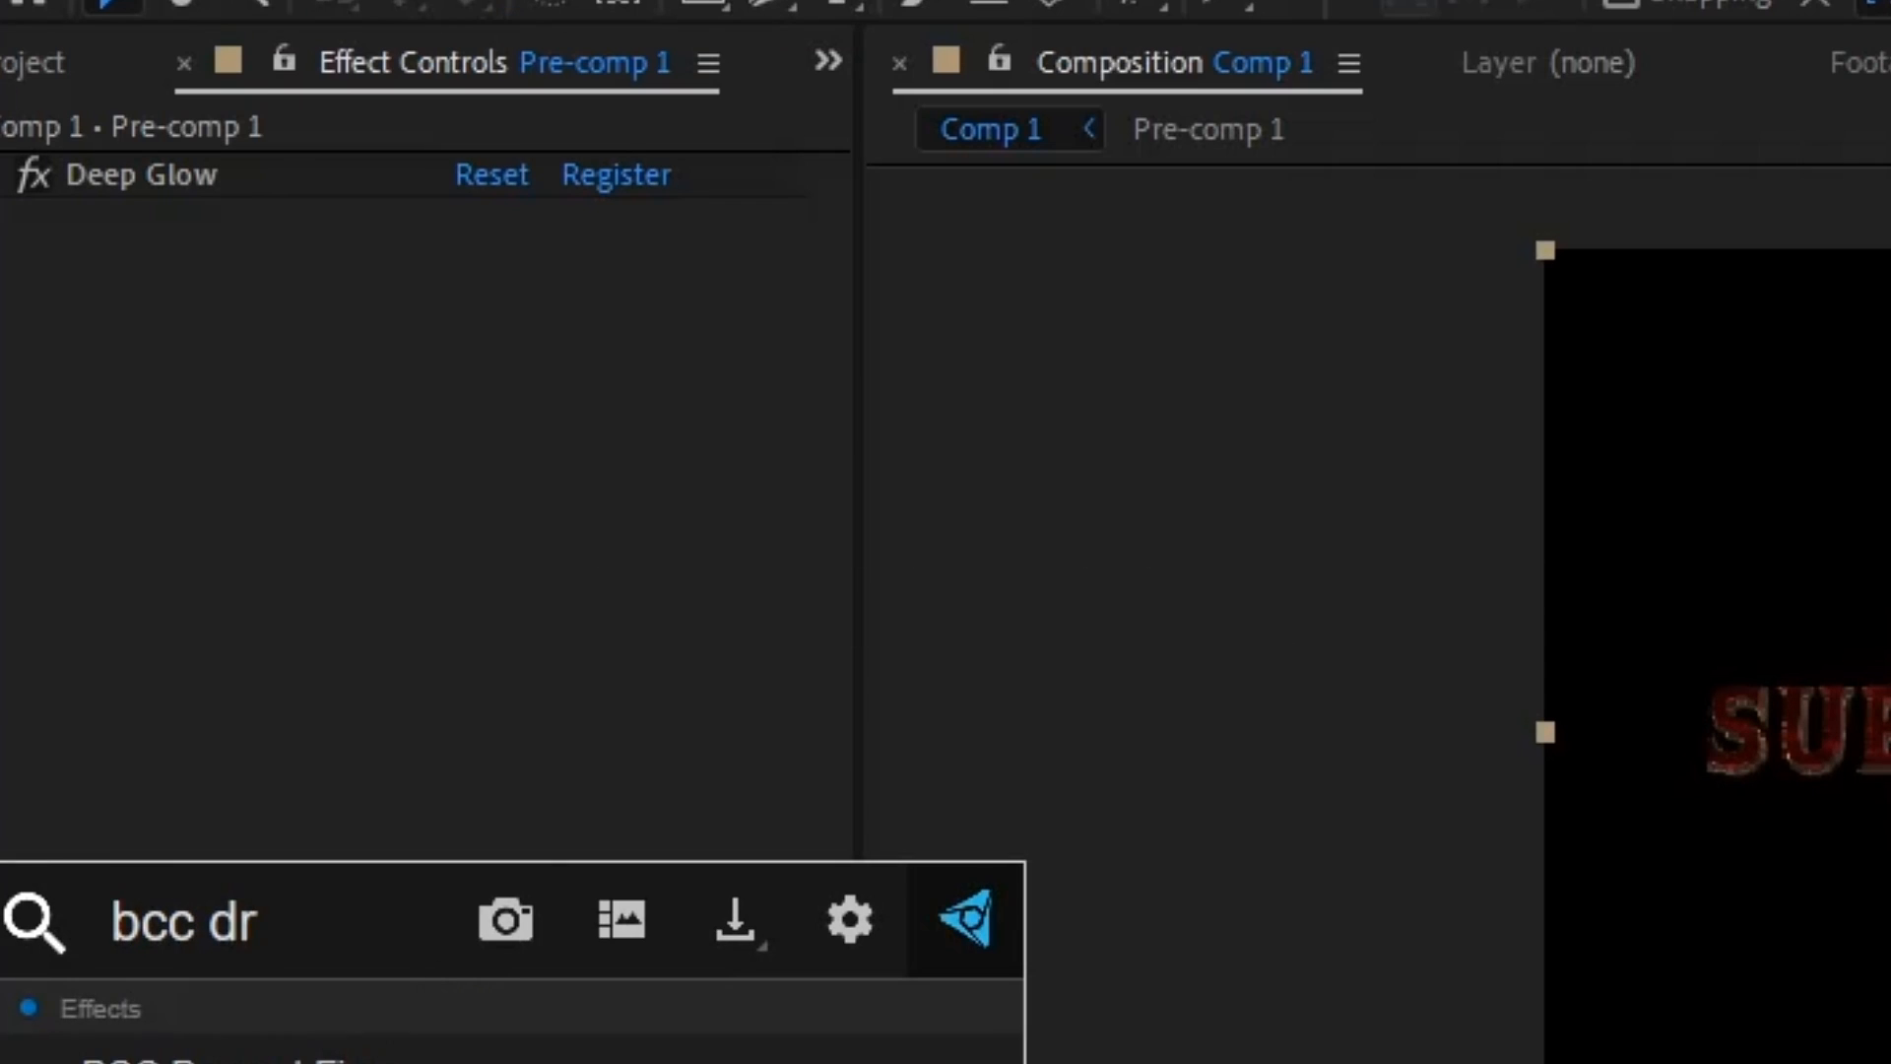
pyautogui.press('Return')
pyautogui.click(372, 1003)
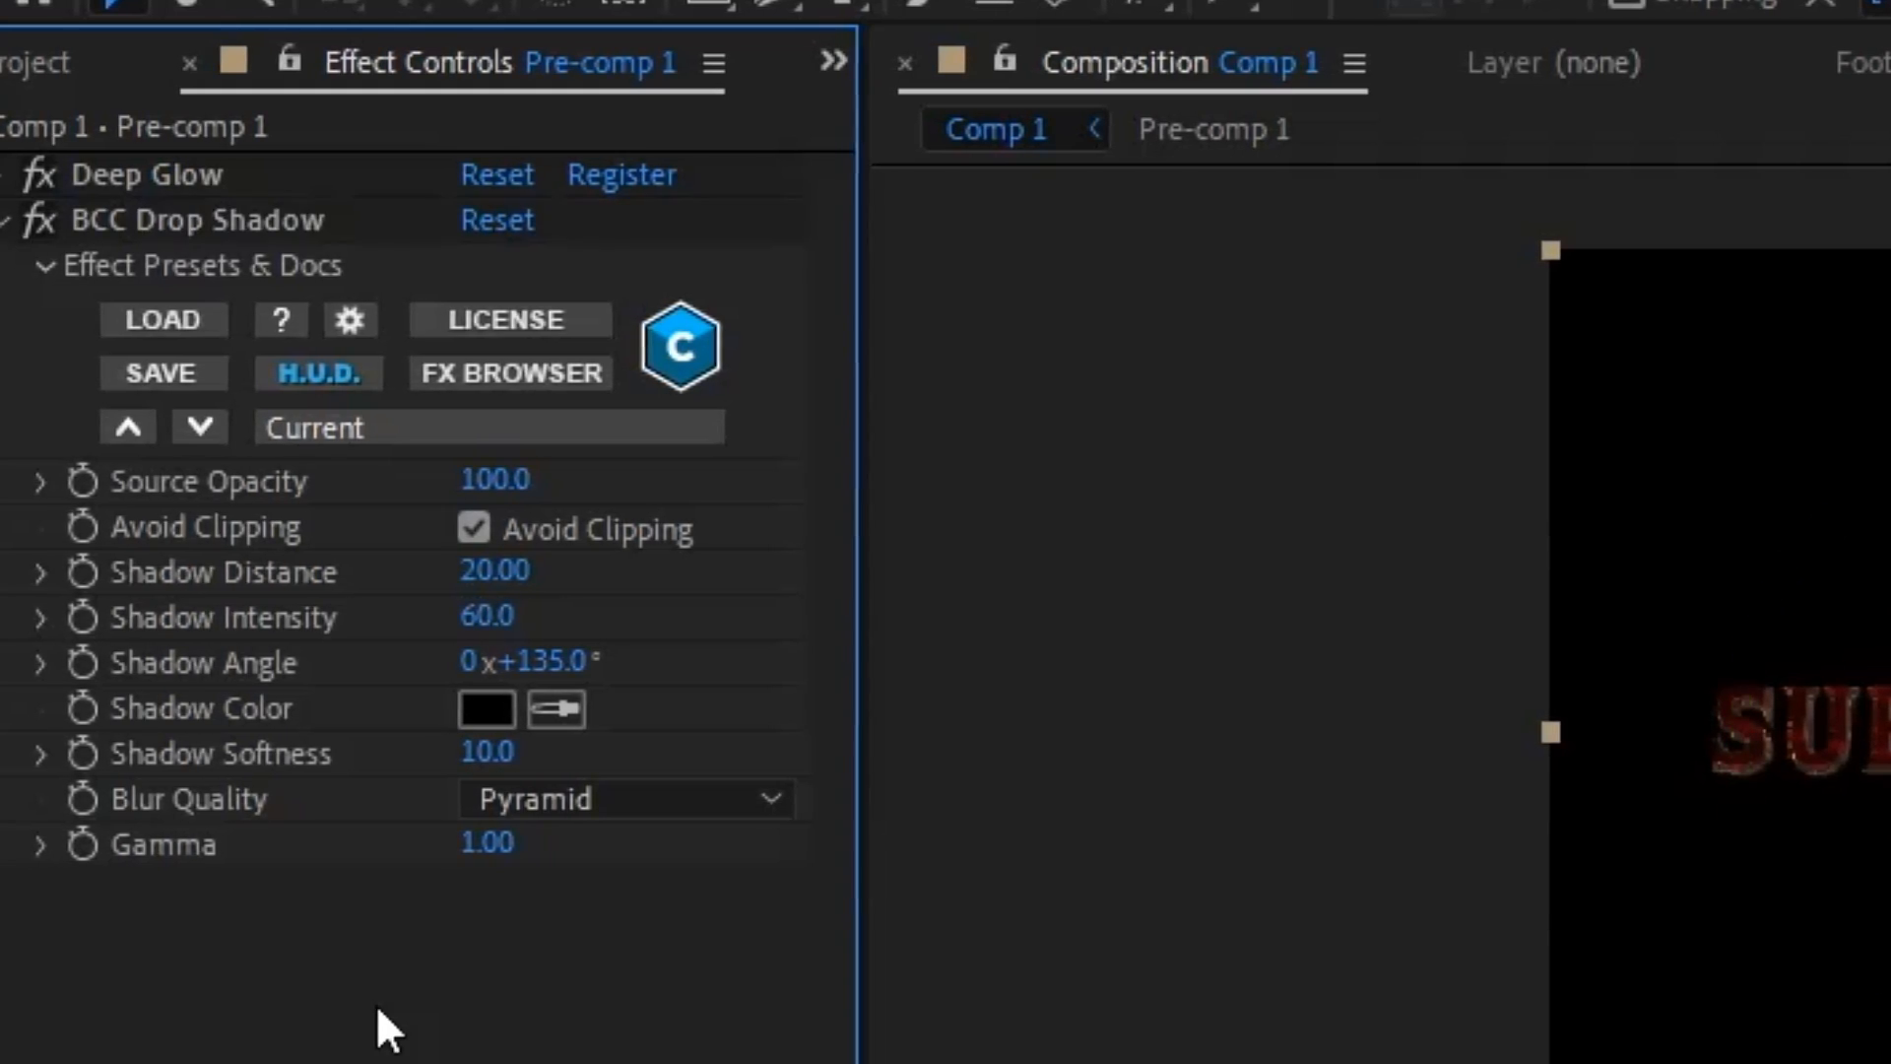
# Set the BCC Drop Shadow's Shadow Distance to 1, Shadow Intensity to 90 and Shadow Softness to 30.
pyautogui.click(481, 560)
pyautogui.write('1')
pyautogui.press('Return')
pyautogui.click(482, 616)
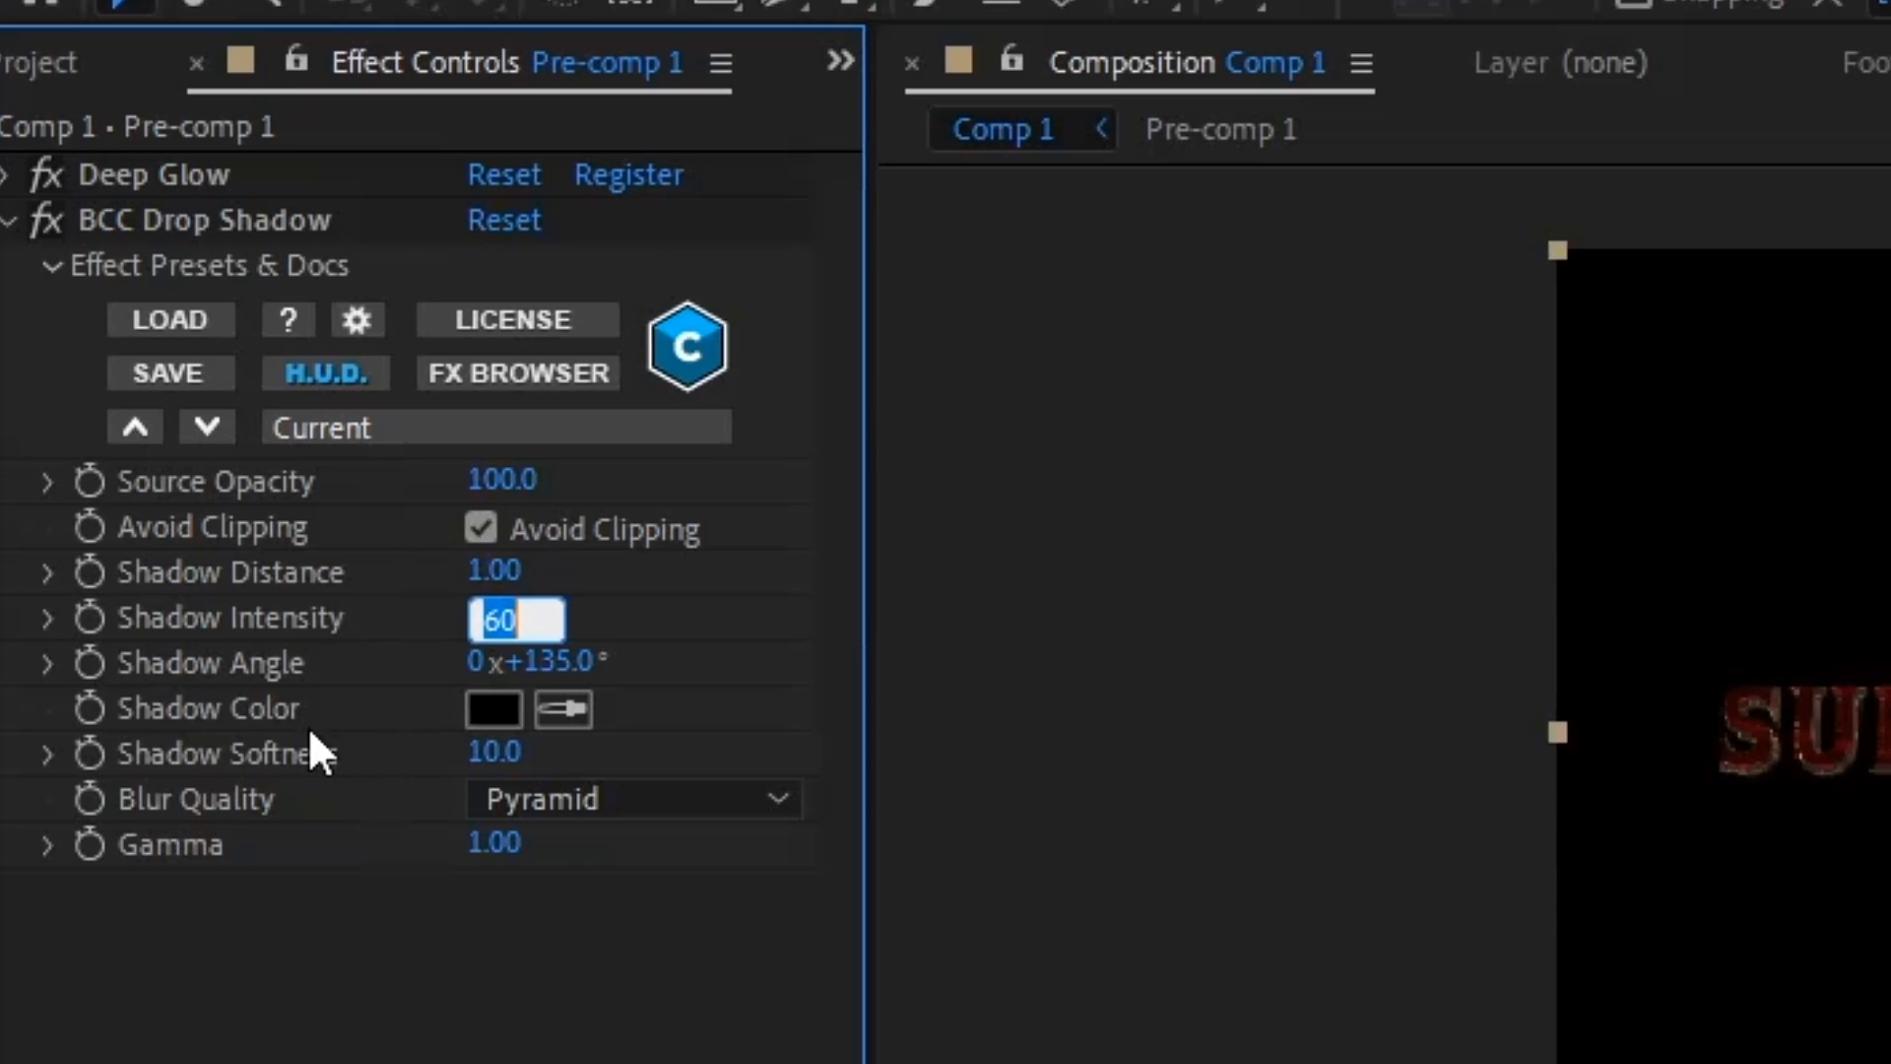
pyautogui.write('90')
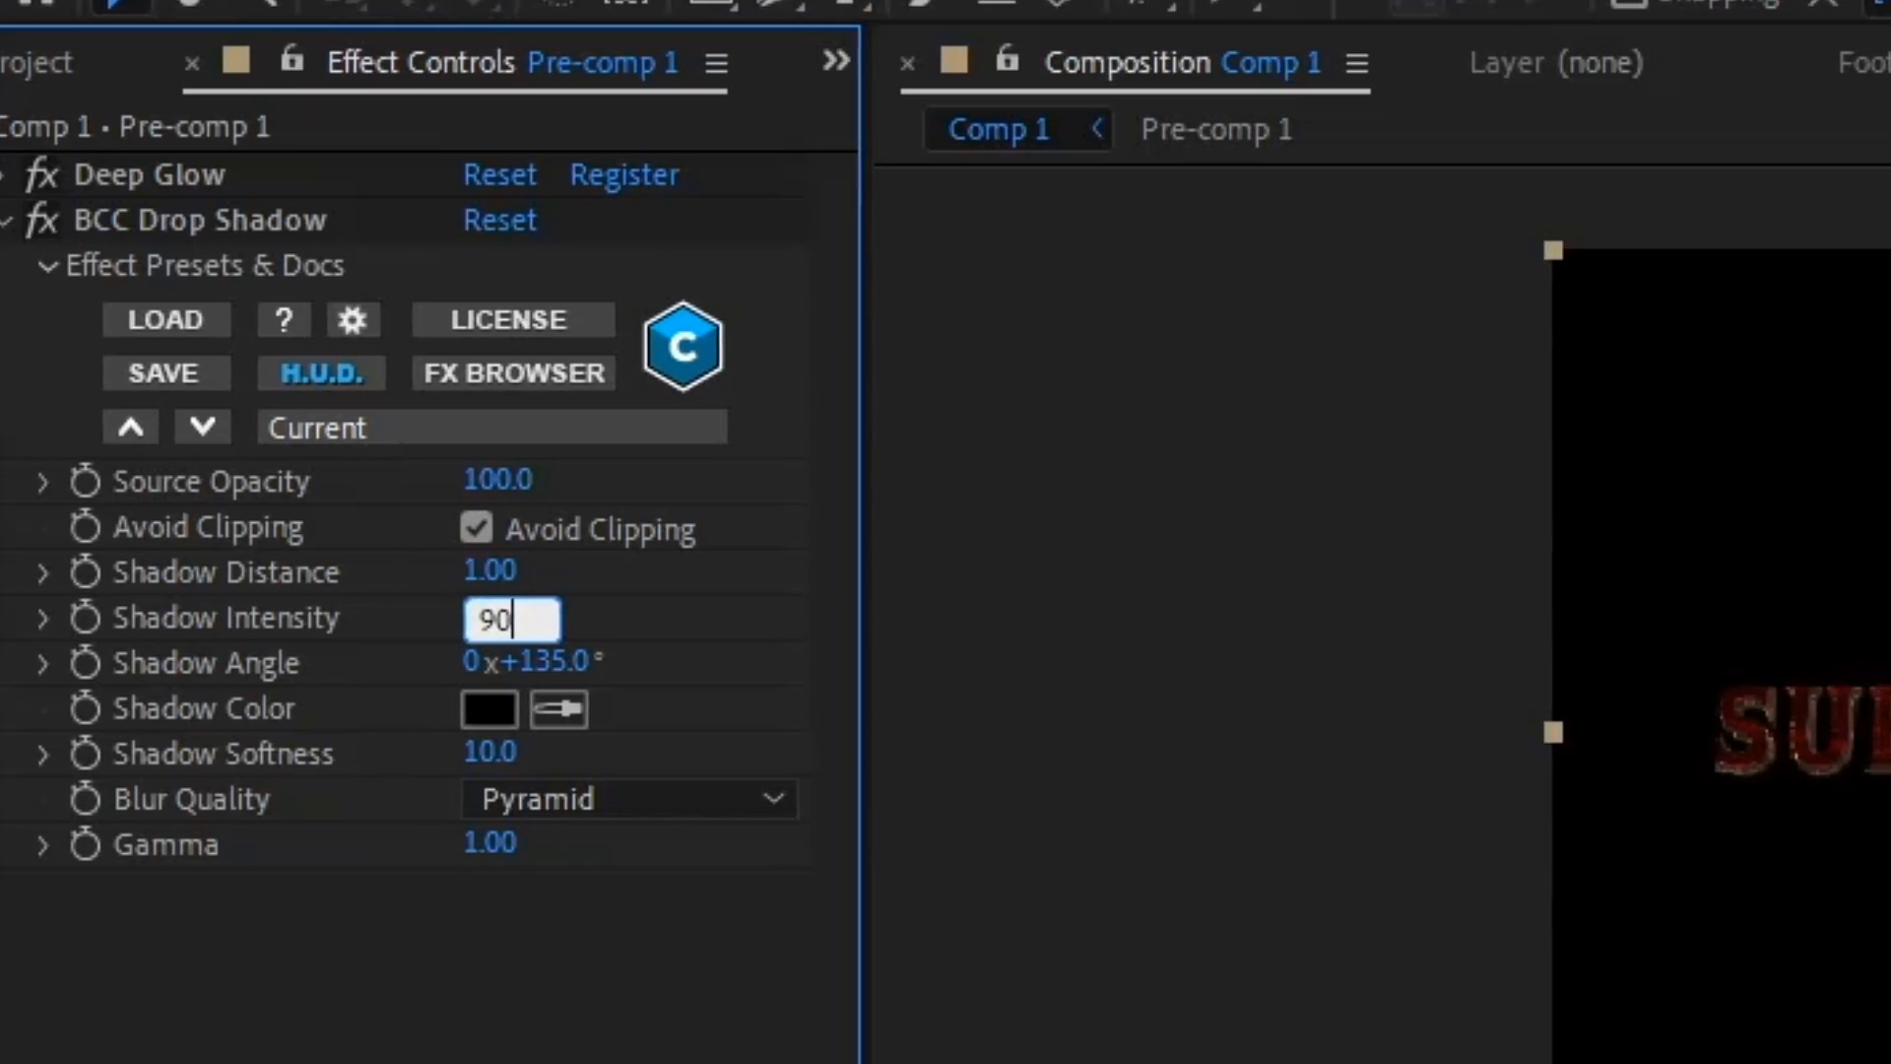
pyautogui.press('Return')
pyautogui.click(476, 754)
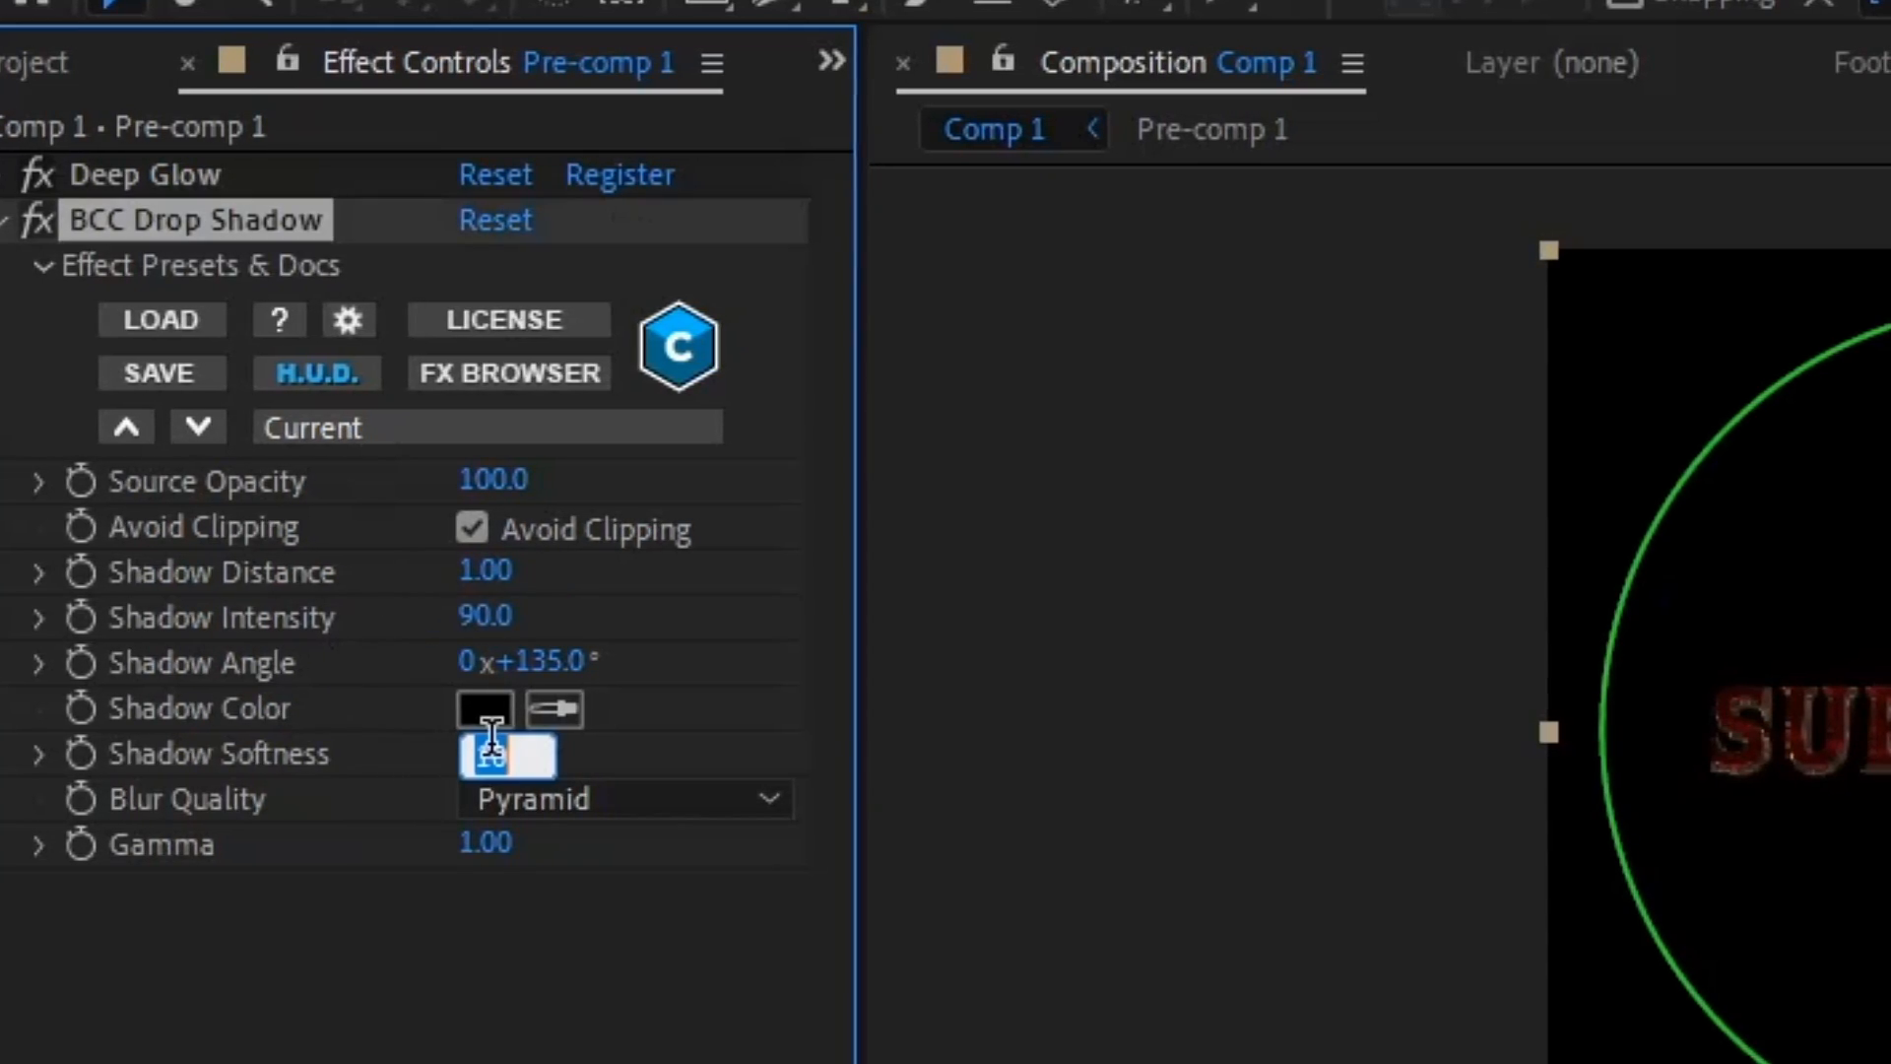
pyautogui.write('30')
pyautogui.press('Return')
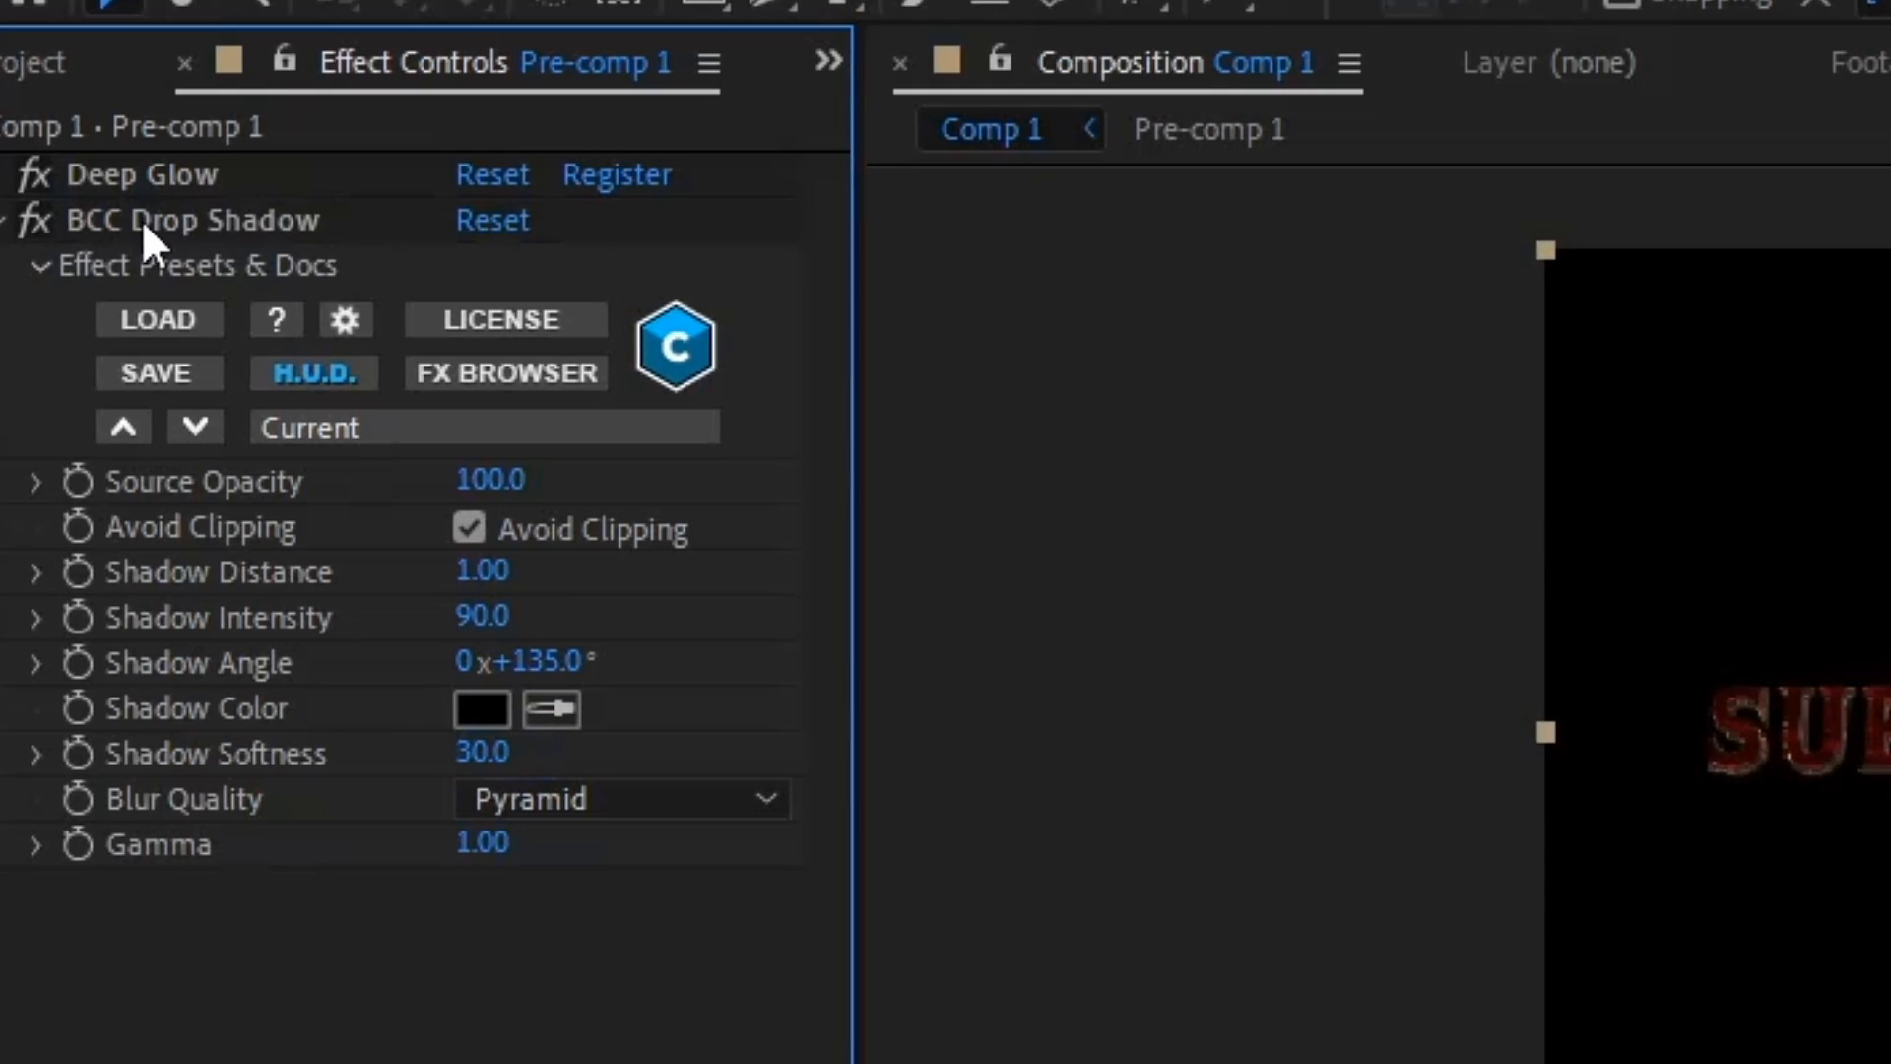
# Duplicate the BCC Drop Shadow effect on Pre-comp 1 and collapse the settings of both copies.
pyautogui.click(167, 222)
pyautogui.hotkey('ctrl', 'd')
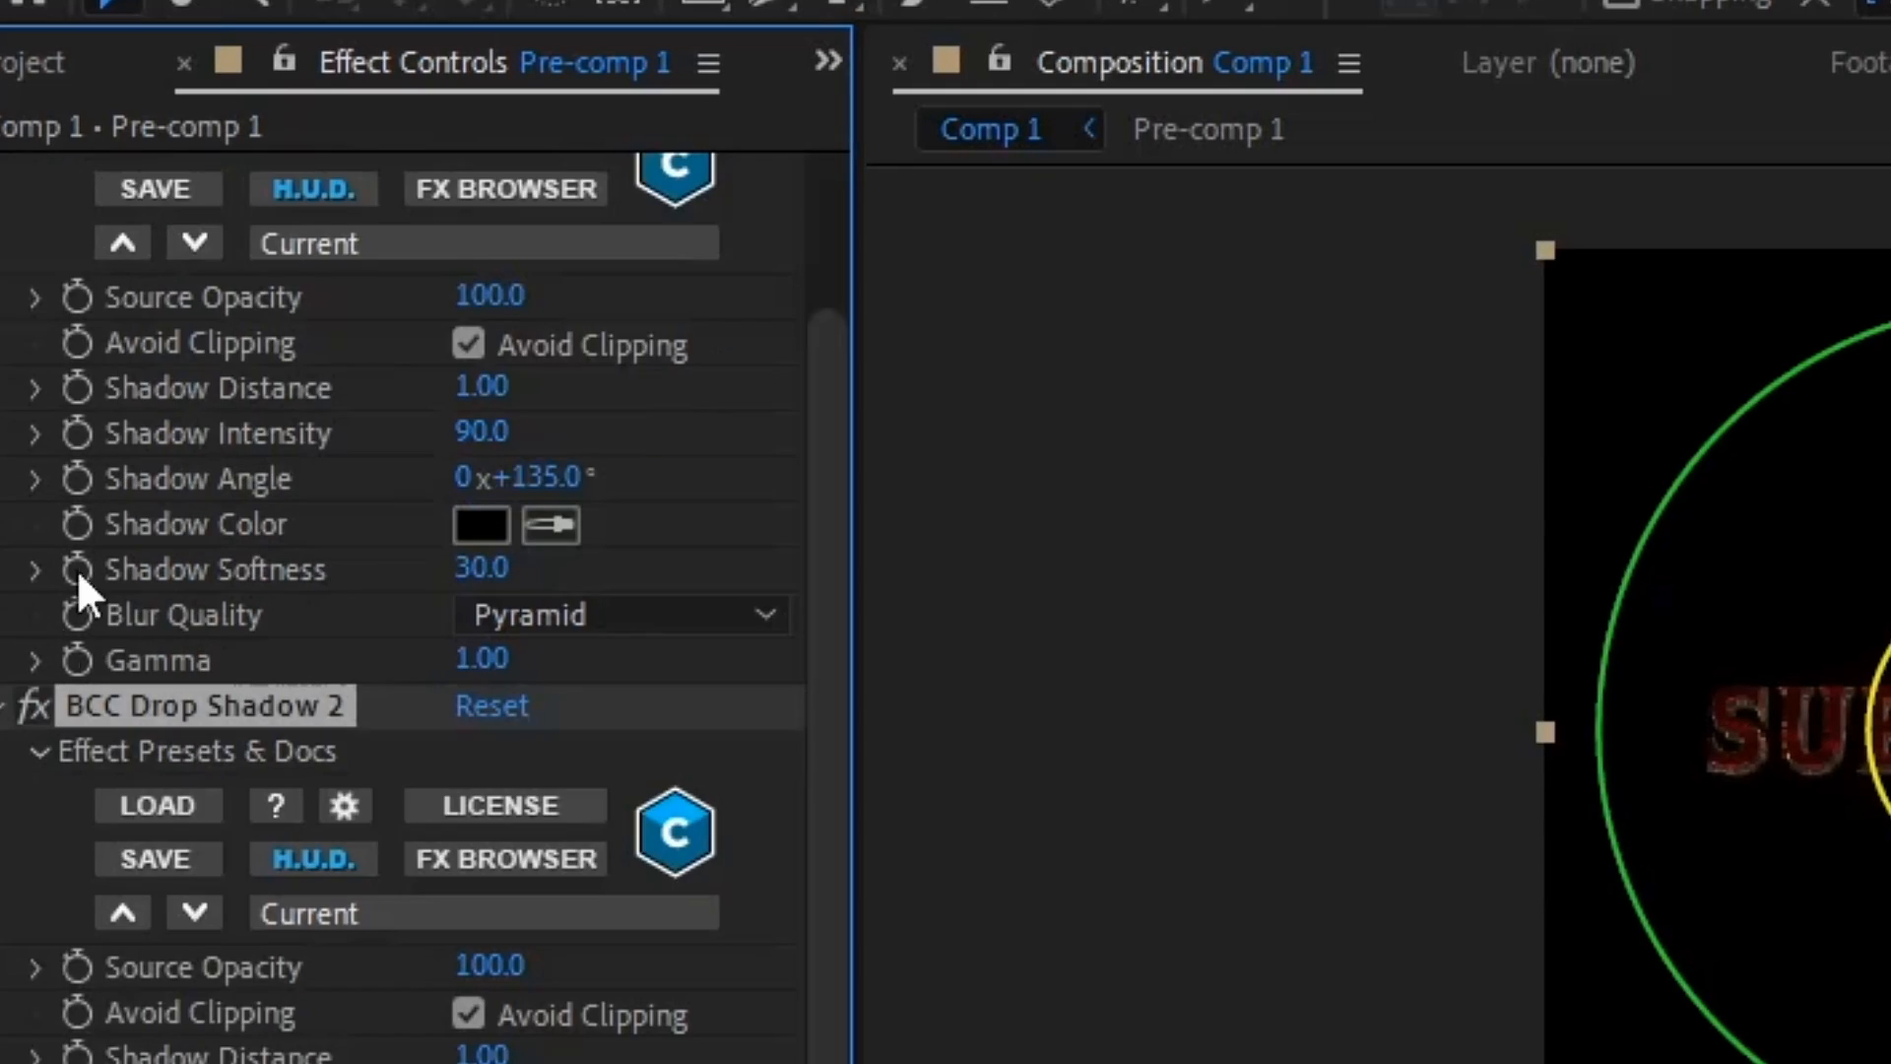
pyautogui.scroll(2, 69, 582)
pyautogui.click(2, 222)
pyautogui.click(2, 266)
pyautogui.click(369, 488)
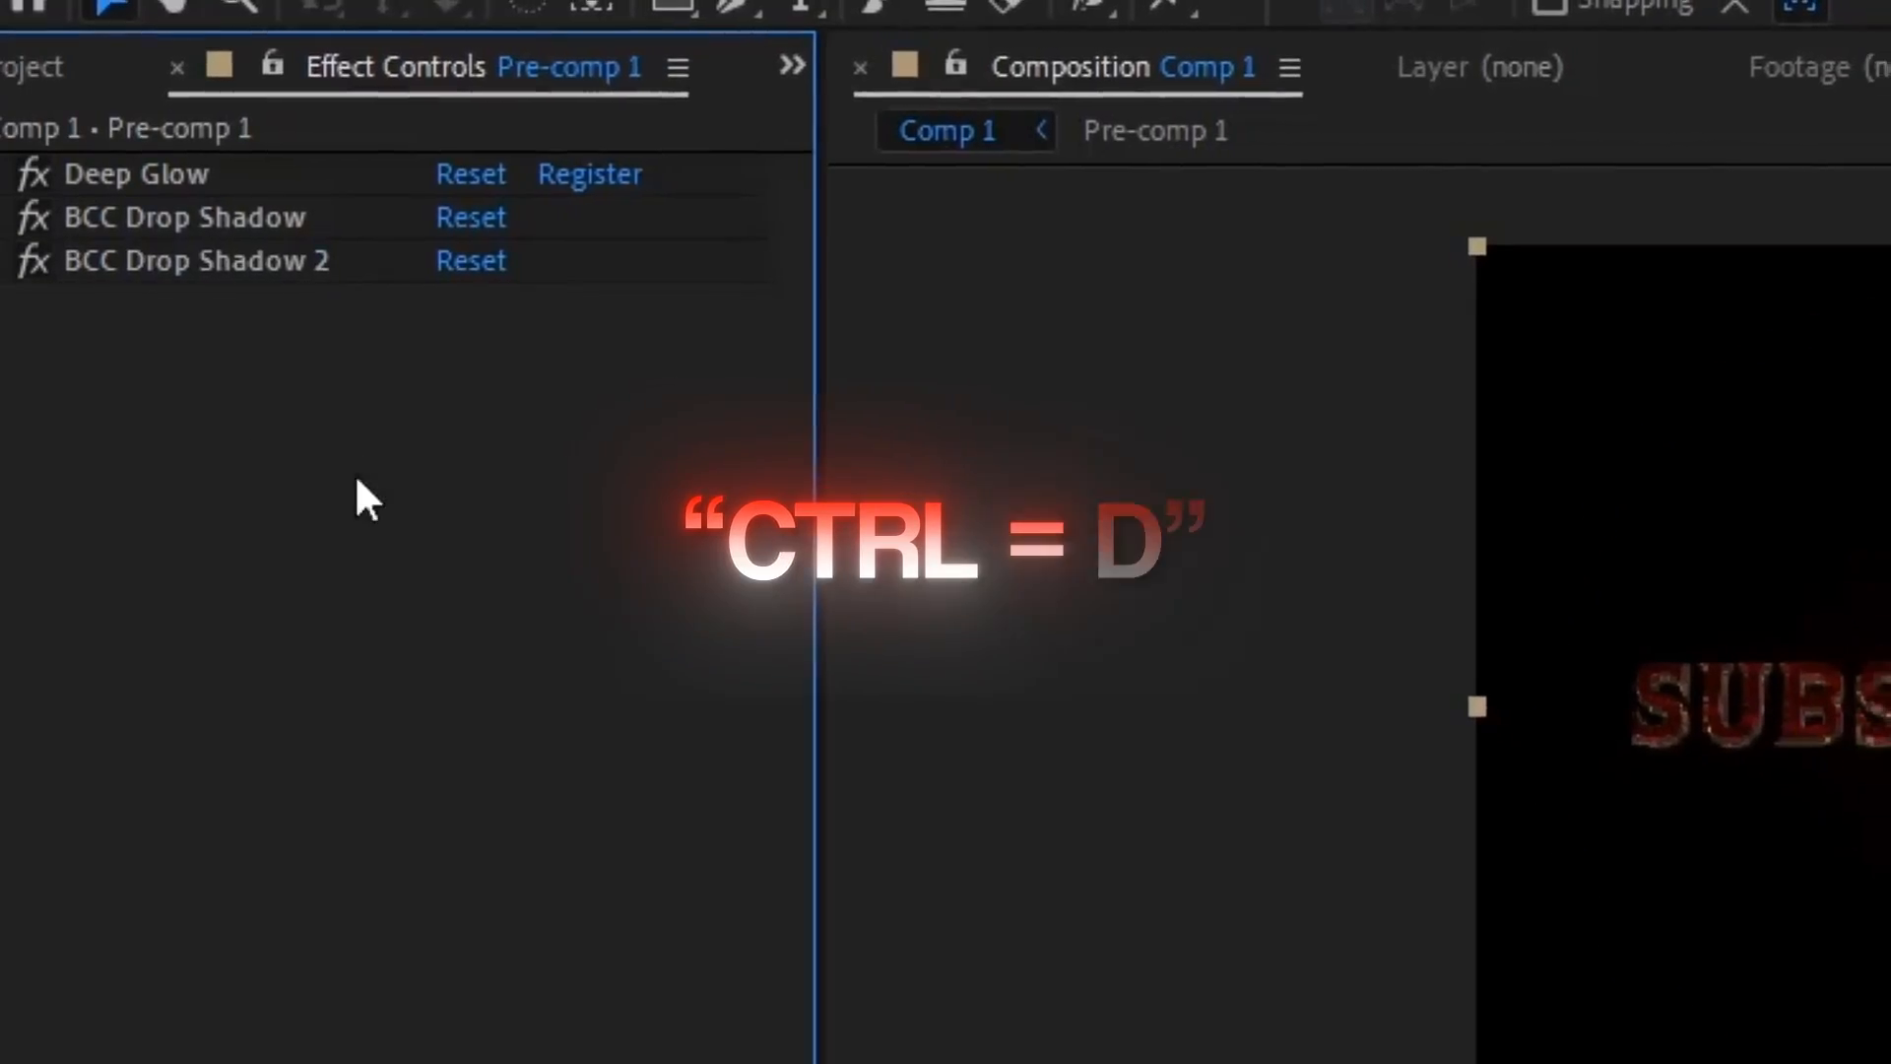
# Duplicate the Pre-comp 1 layer in Comp 1 above the Spider-Man footage.
pyautogui.click(1172, 1054)
pyautogui.moveTo(1173, 962); pyautogui.dragTo(1241, 962)
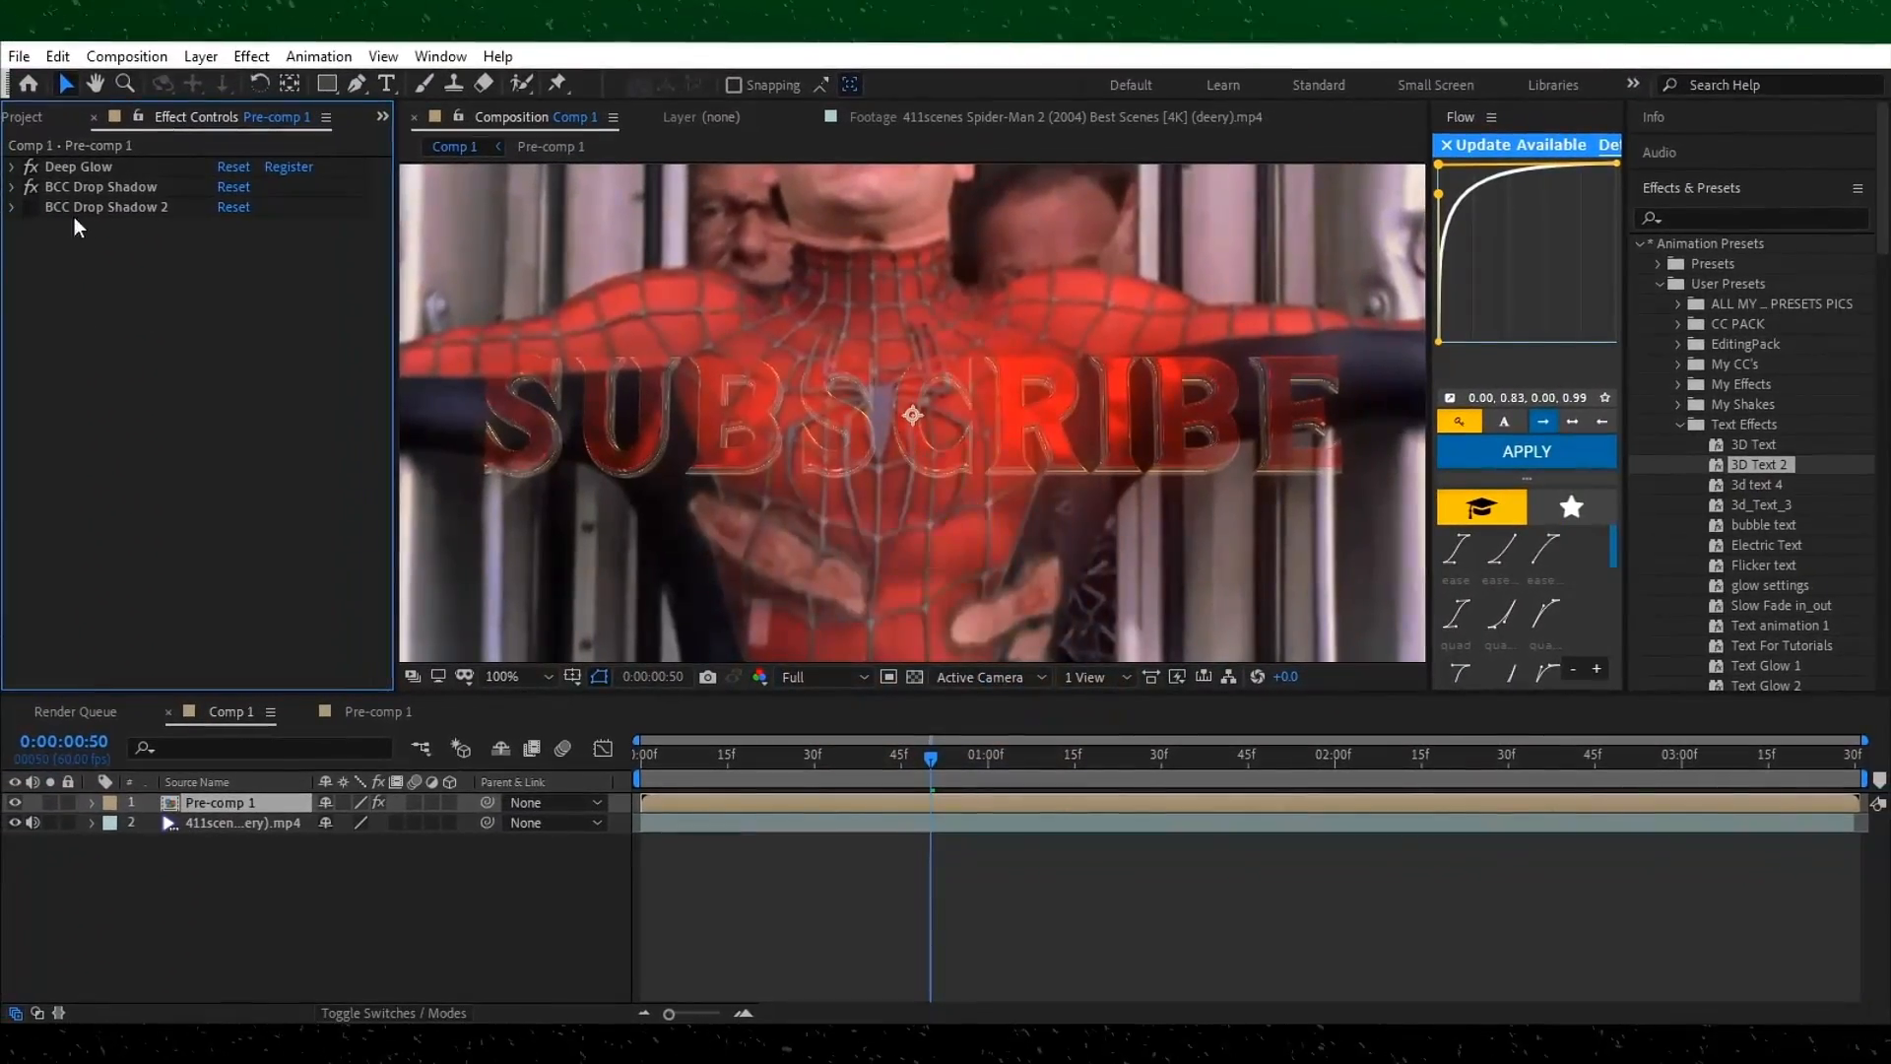
pyautogui.hotkey('ctrl', 'd')
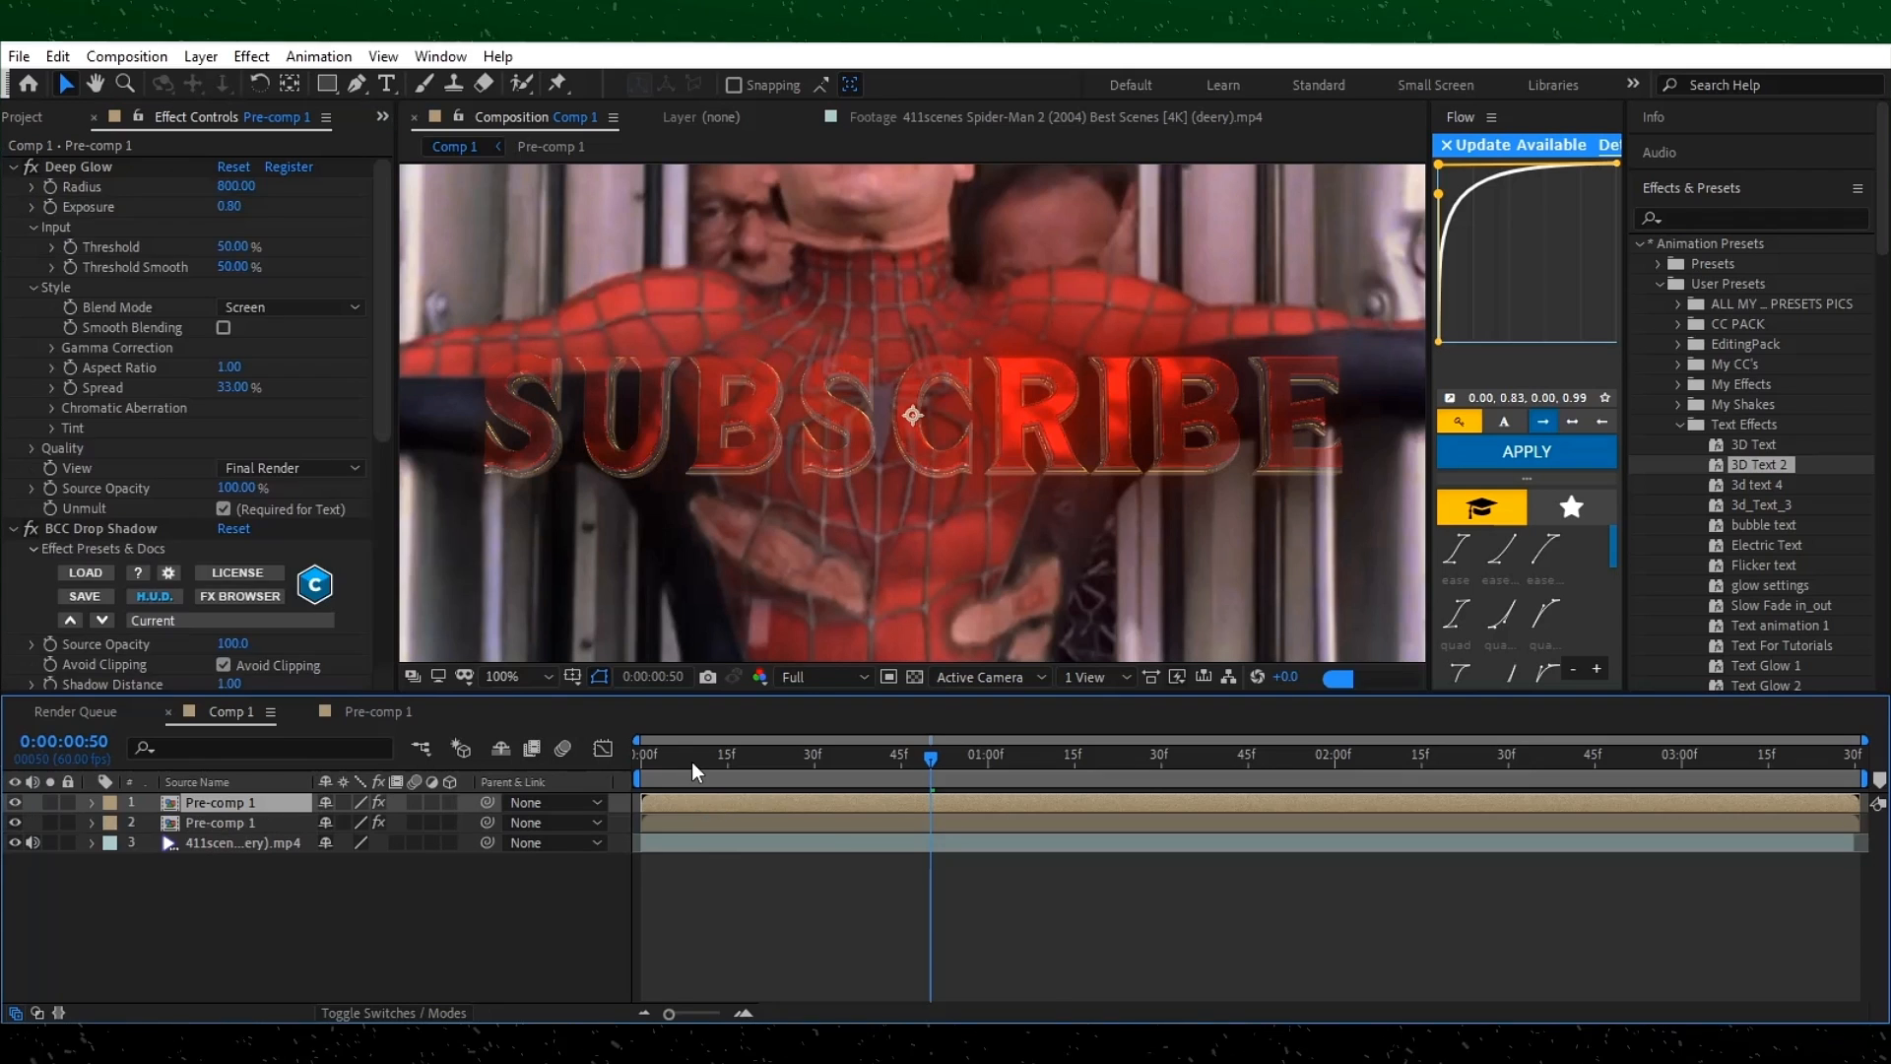